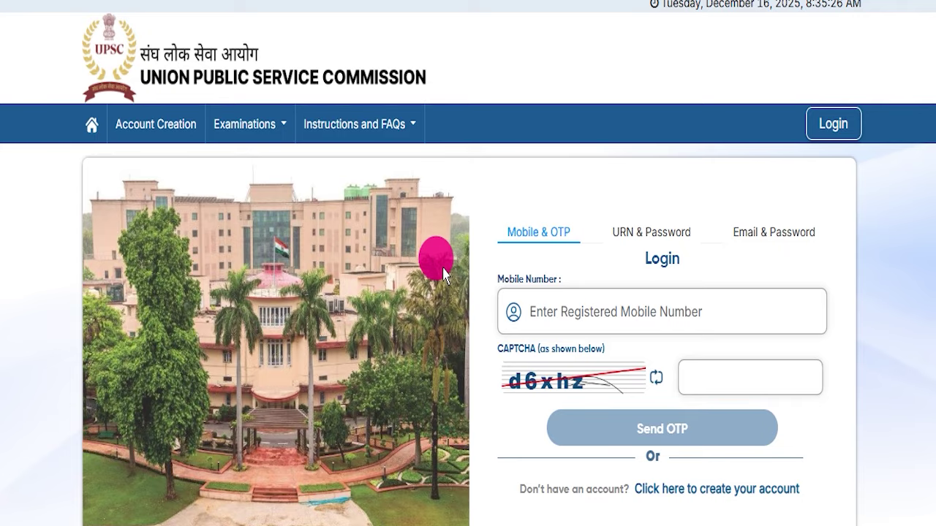
Review the NDA 1 2026 heading, UPSC organisation, National Defence Academy post and 394 total vacancies
scroll(417, 272, down, 2)
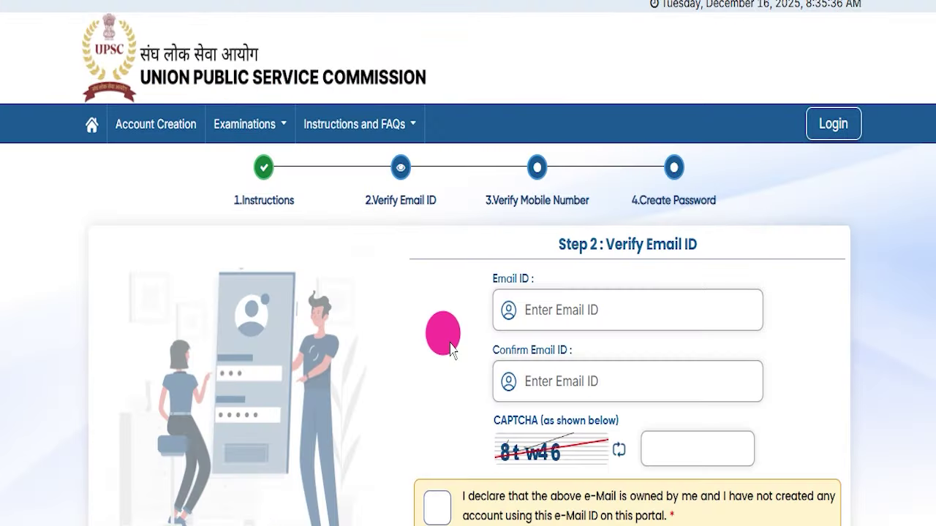
scroll(446, 343, down, 2)
scroll(362, 293, up, 2)
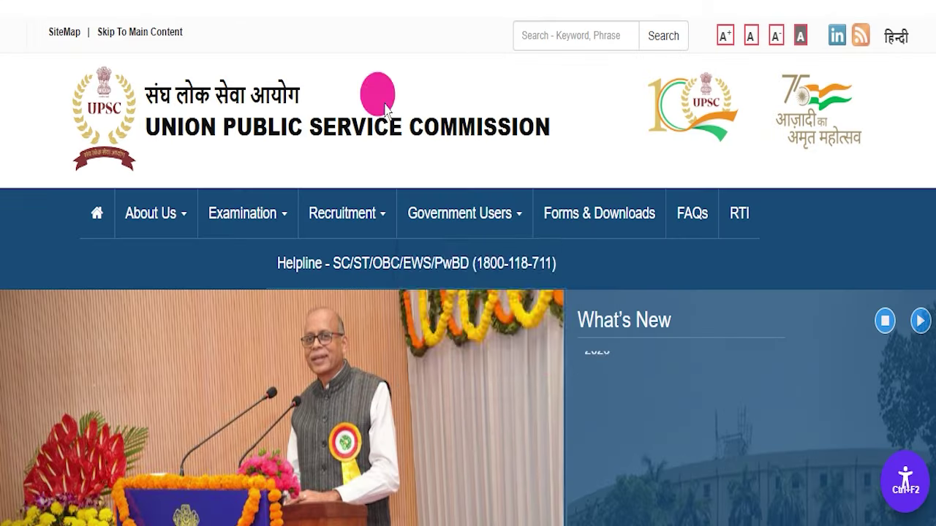
scroll(488, 344, down, 6)
scroll(468, 340, down, 10)
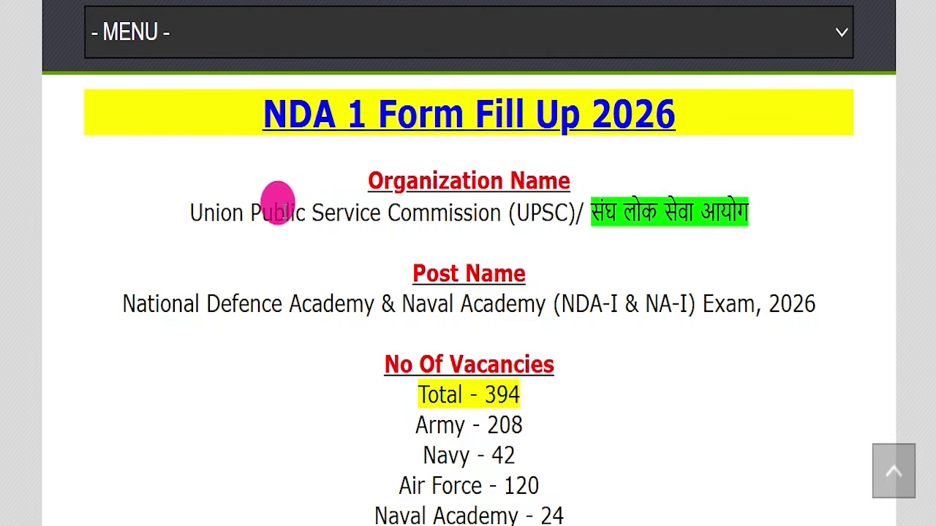
drag(175, 109, 697, 109)
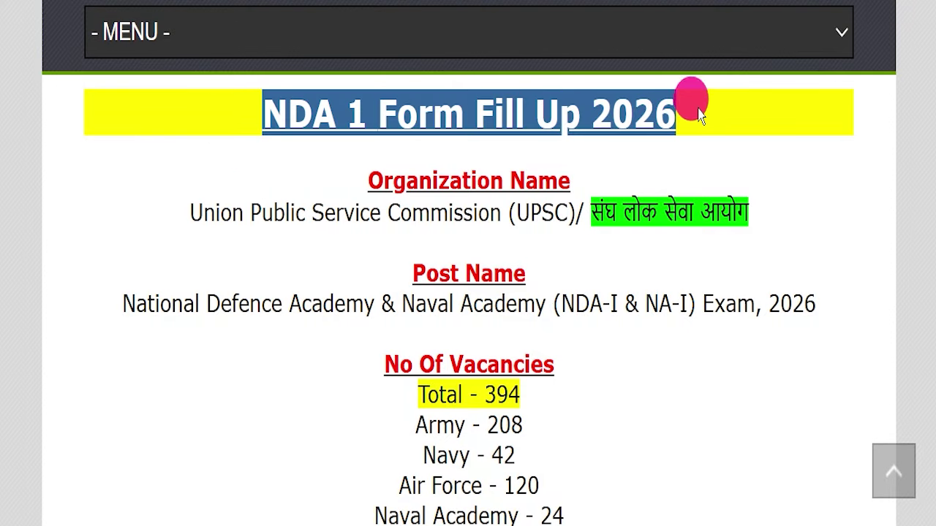
click(691, 155)
scroll(429, 237, up, 10)
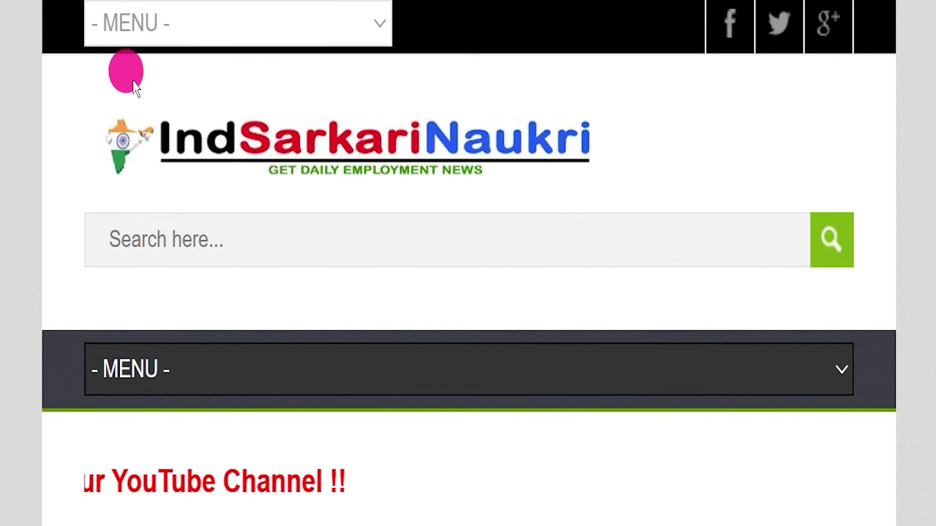
scroll(362, 209, down, 10)
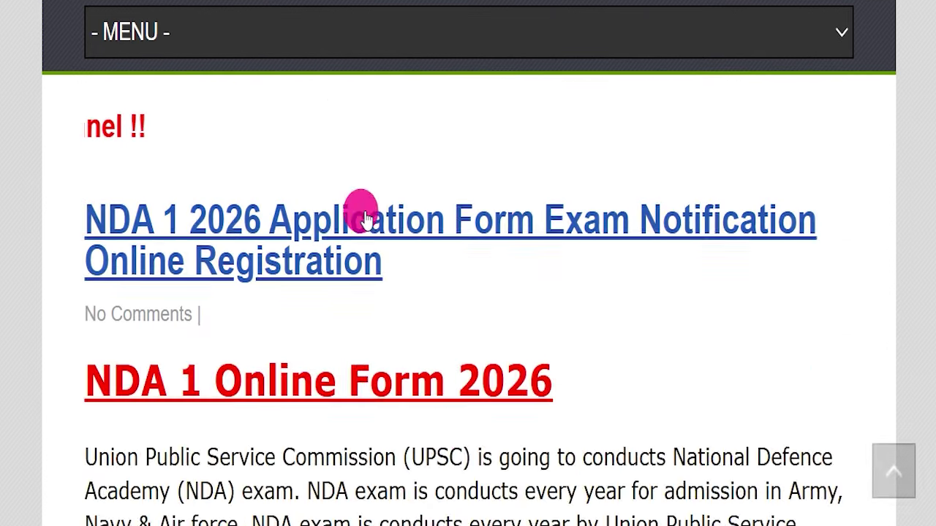
scroll(363, 207, down, 4)
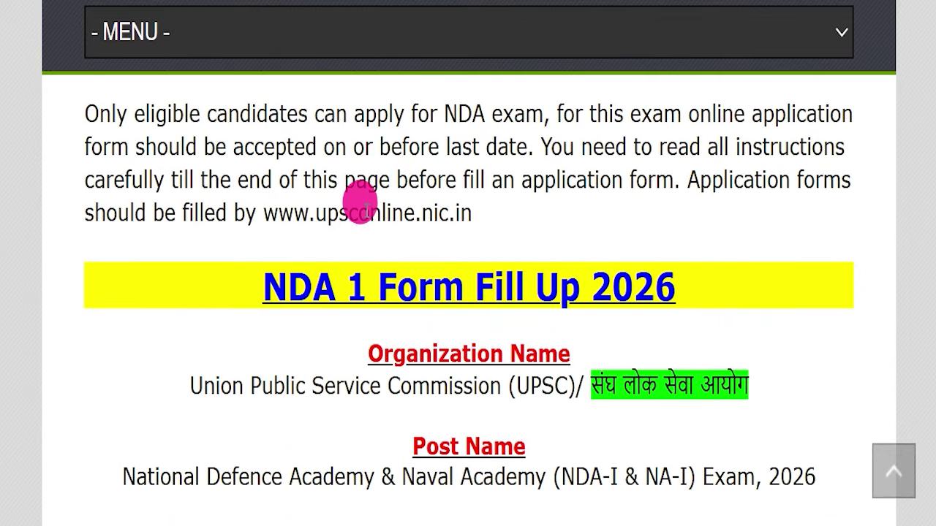
scroll(360, 204, up, 1)
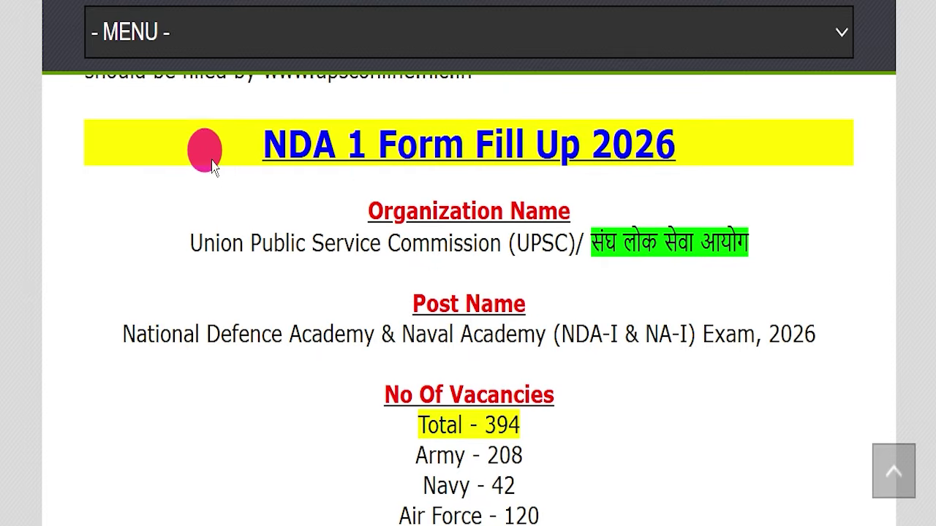
drag(188, 140, 693, 159)
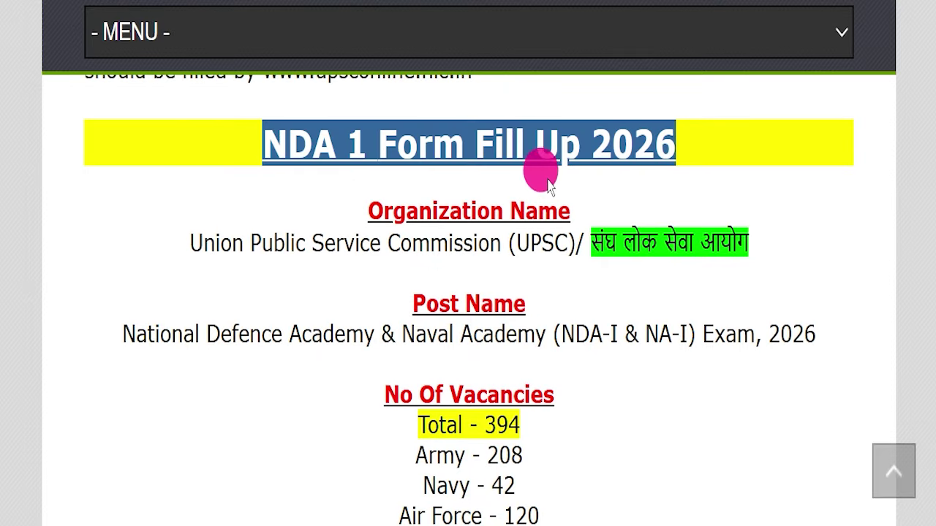
drag(132, 241, 767, 245)
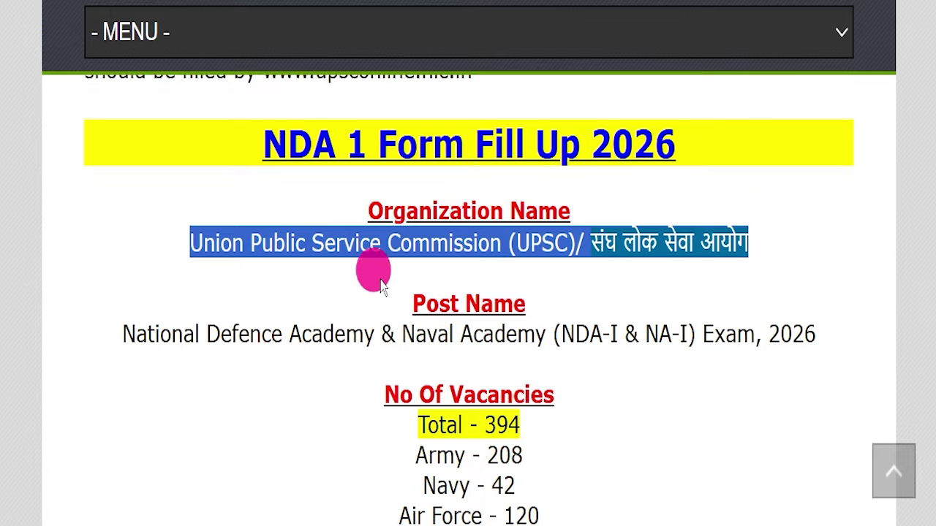
drag(117, 337, 809, 324)
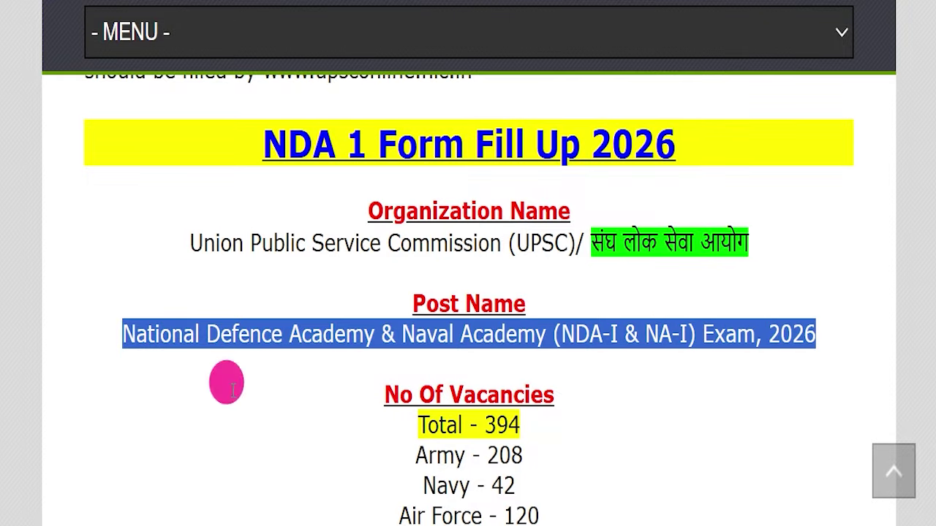
drag(415, 426, 541, 424)
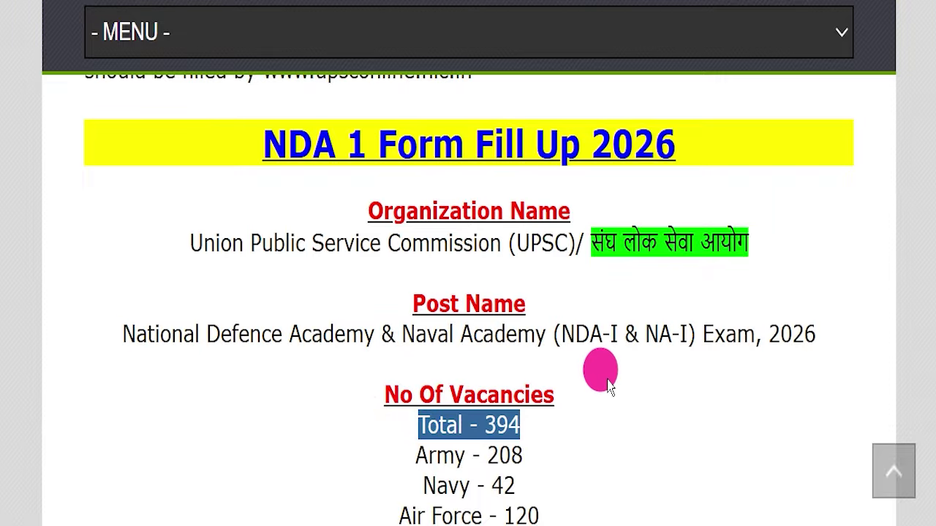
Review the vacancy breakdown: Navy 42, Air Force 120, Naval Academy 24
scroll(612, 371, down, 2)
drag(365, 276, 525, 293)
drag(368, 302, 529, 303)
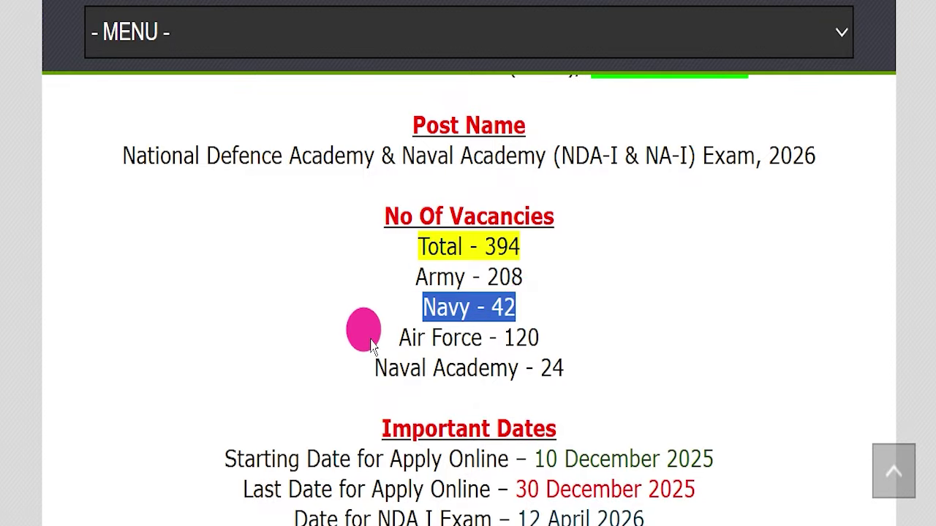
drag(363, 344, 574, 335)
drag(345, 376, 598, 378)
scroll(642, 383, down, 3)
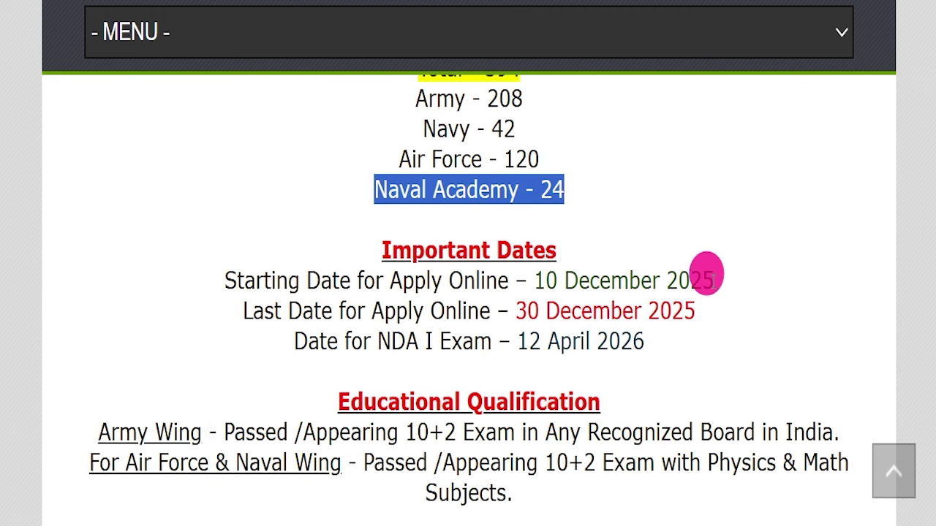
click(611, 221)
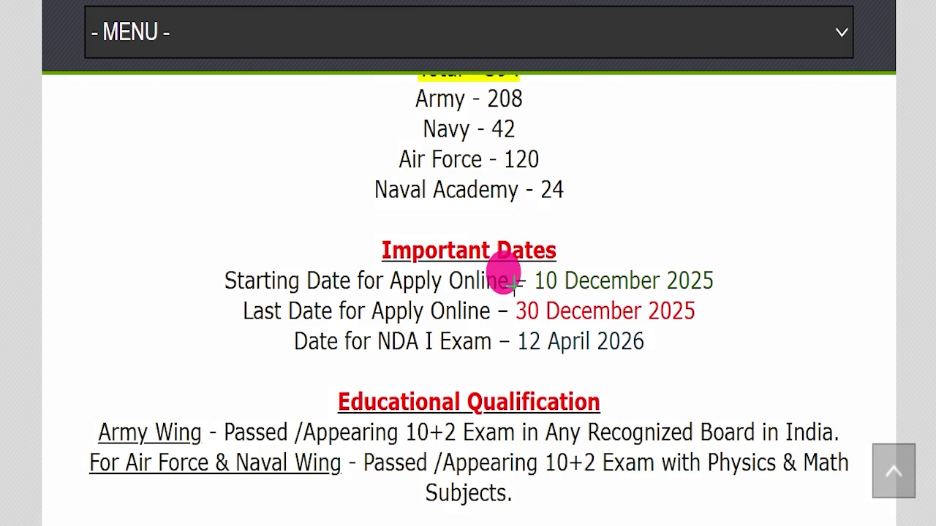
Review the important dates, including the 30 December 2025 last apply date, and the educational qualification
mouse_move(514, 320)
mouse_down()
mouse_move(703, 316)
mouse_move(783, 264)
mouse_up()
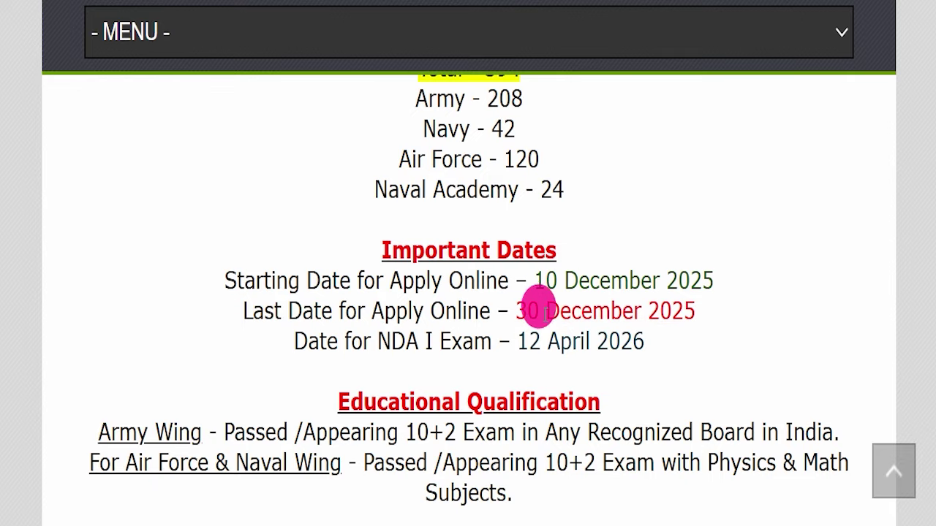
drag(518, 342, 664, 330)
scroll(630, 281, down, 2)
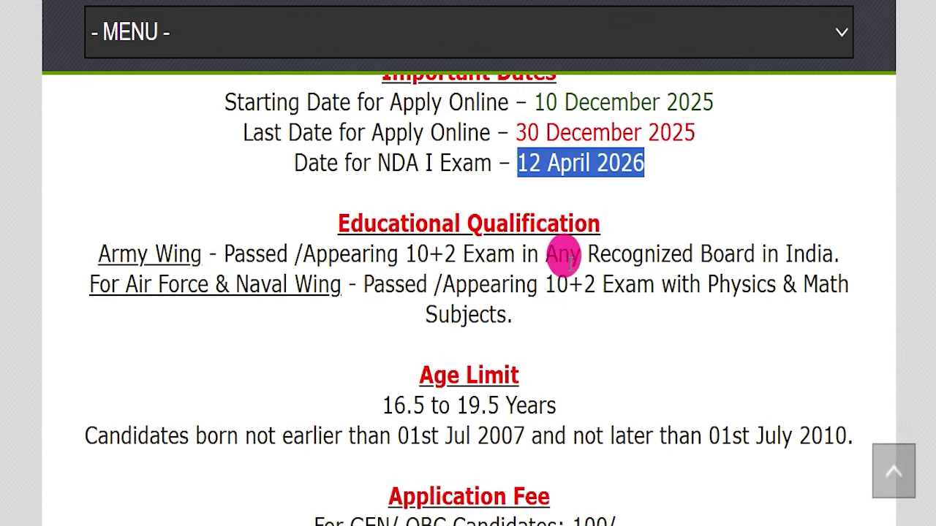
drag(218, 254, 520, 305)
click(518, 305)
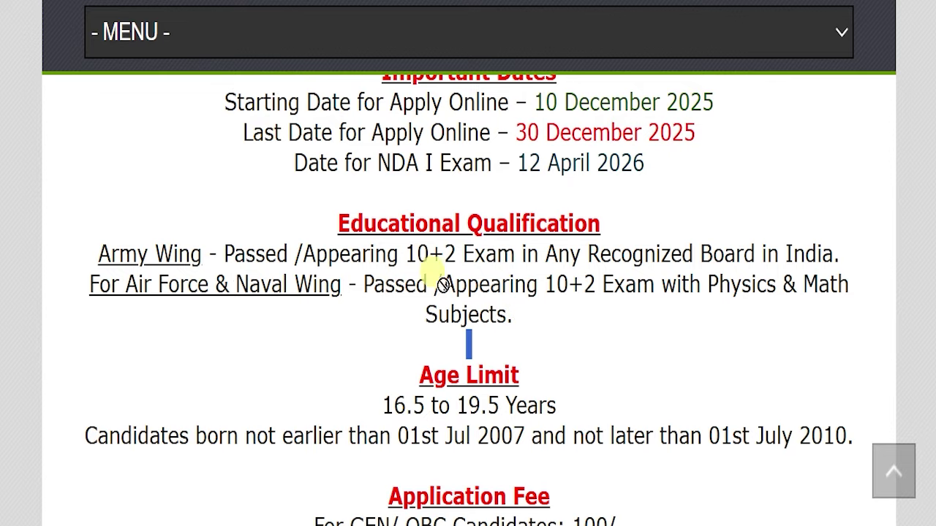
drag(110, 254, 430, 254)
scroll(483, 307, down, 1)
drag(359, 316, 575, 310)
scroll(579, 309, down, 2)
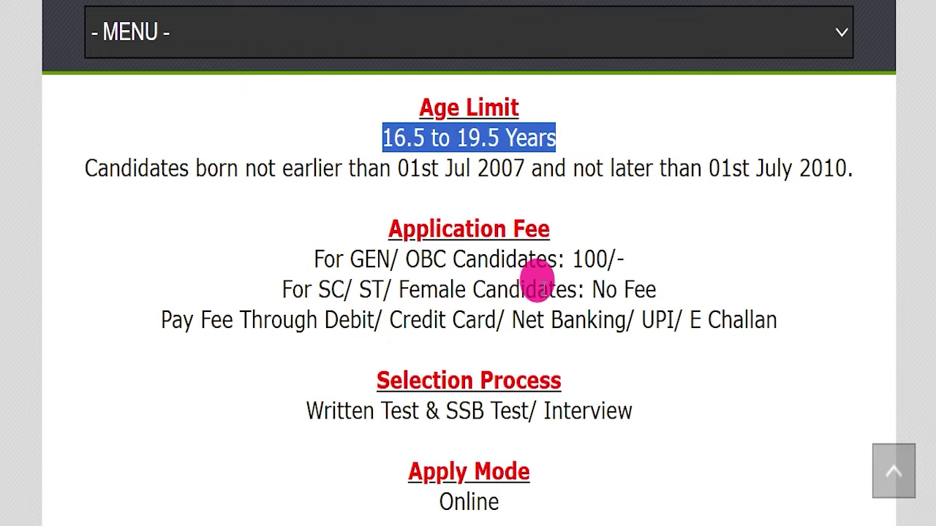
Review the application fee lines (100/- for GEN/OBC) and the written test plus SSB selection process
drag(278, 256, 660, 281)
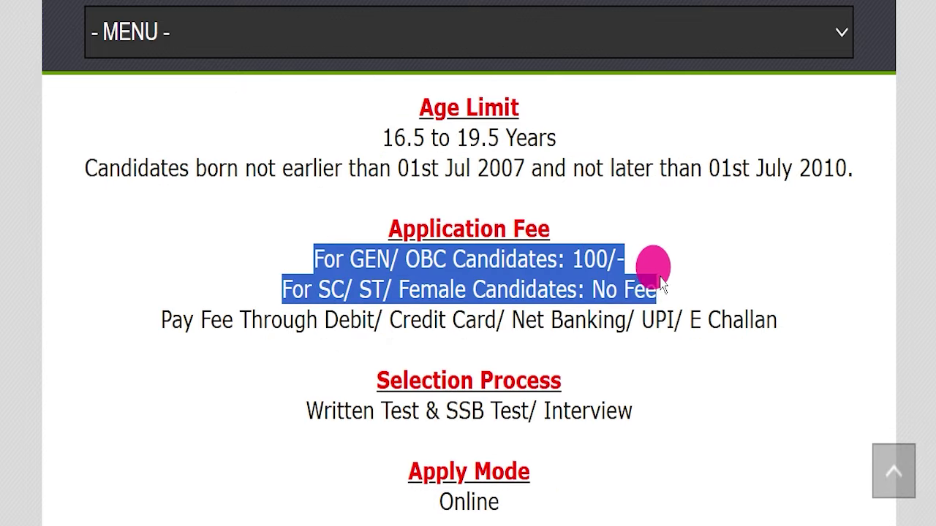
scroll(585, 314, down, 1)
drag(278, 322, 648, 324)
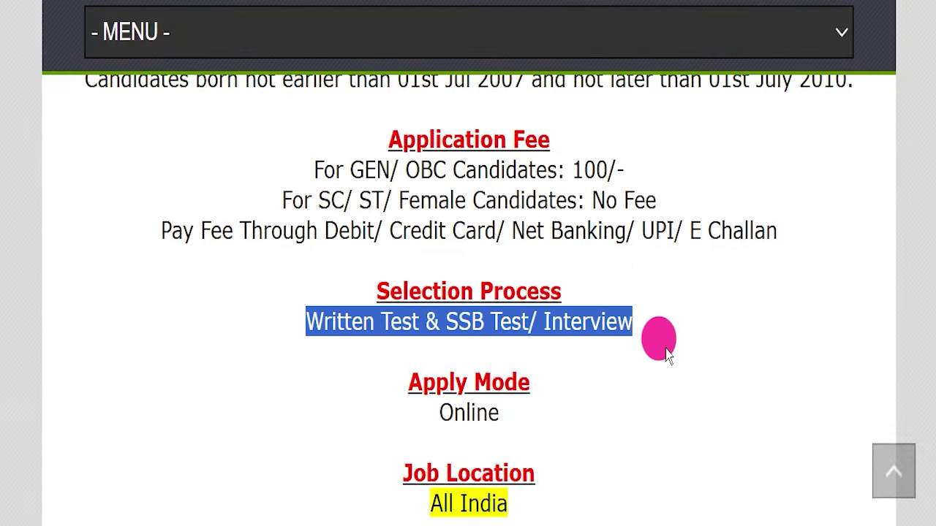
scroll(665, 344, down, 1)
scroll(665, 351, down, 2)
drag(351, 219, 416, 274)
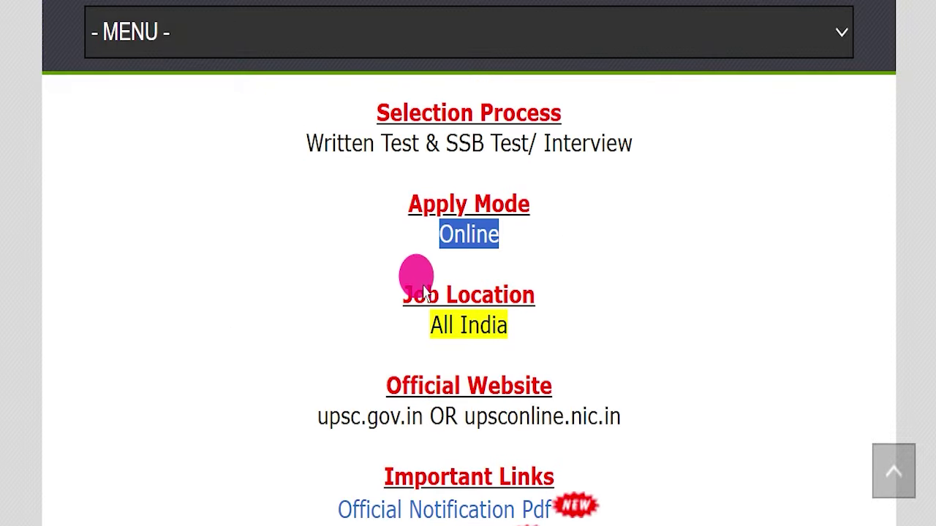
drag(354, 333, 509, 338)
scroll(577, 320, down, 2)
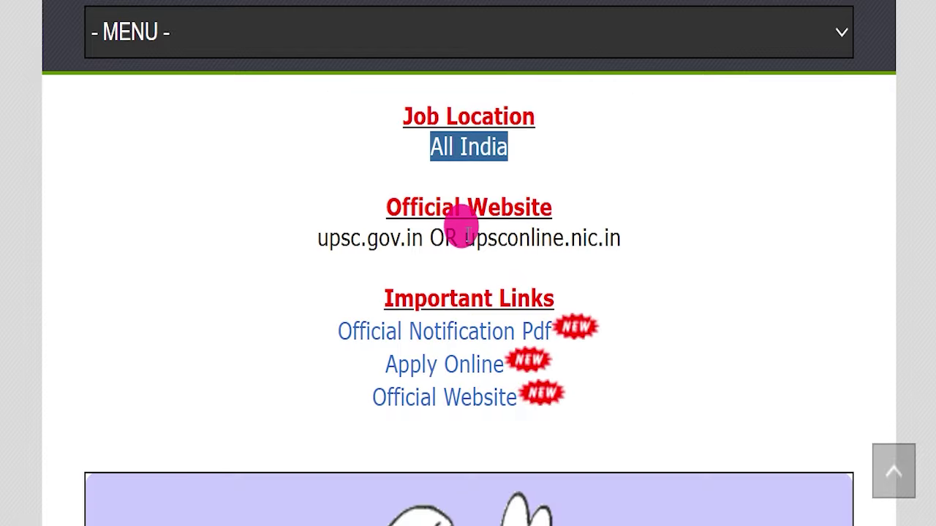
drag(463, 239, 627, 238)
scroll(621, 222, down, 1)
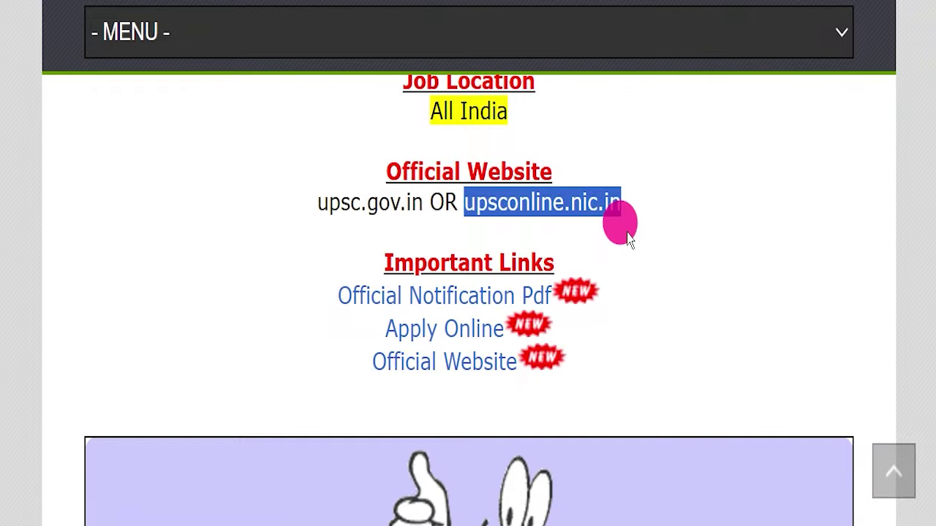
Open the Official Notification Pdf link under Important Links
drag(354, 210, 604, 320)
click(443, 292)
drag(286, 255, 553, 256)
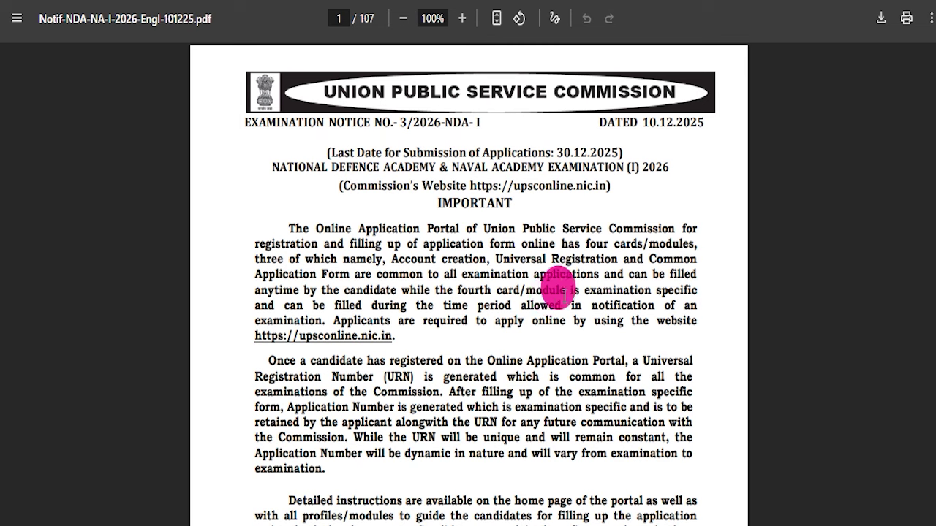
Scroll through the opening pages of the 107-page NDA & NA (I) 2026 notification PDF
scroll(479, 293, down, 8)
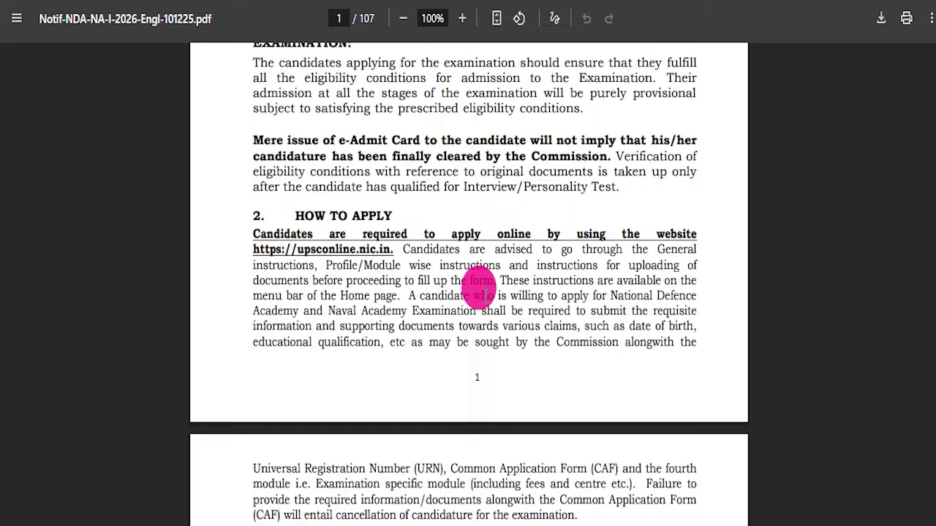
scroll(481, 285, up, 6)
scroll(486, 307, down, 1)
scroll(485, 307, down, 5)
scroll(453, 281, down, 11)
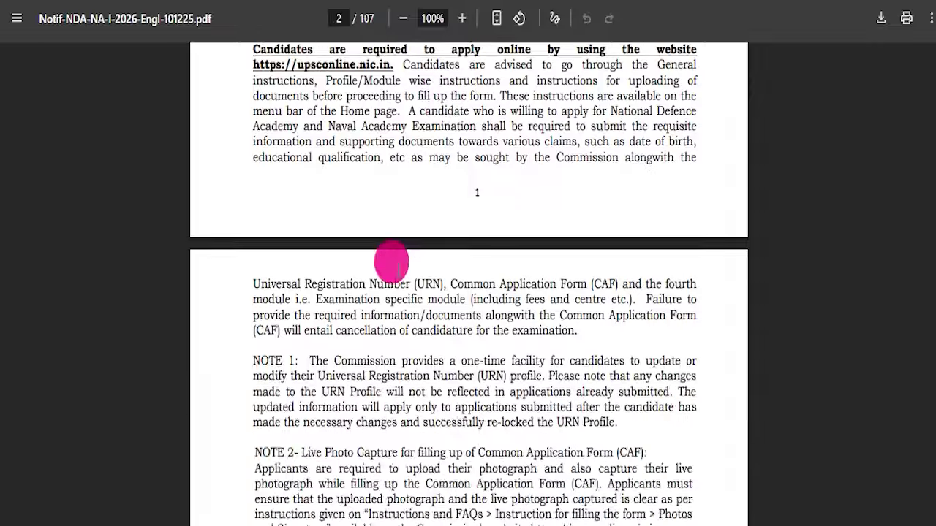
scroll(417, 275, down, 4)
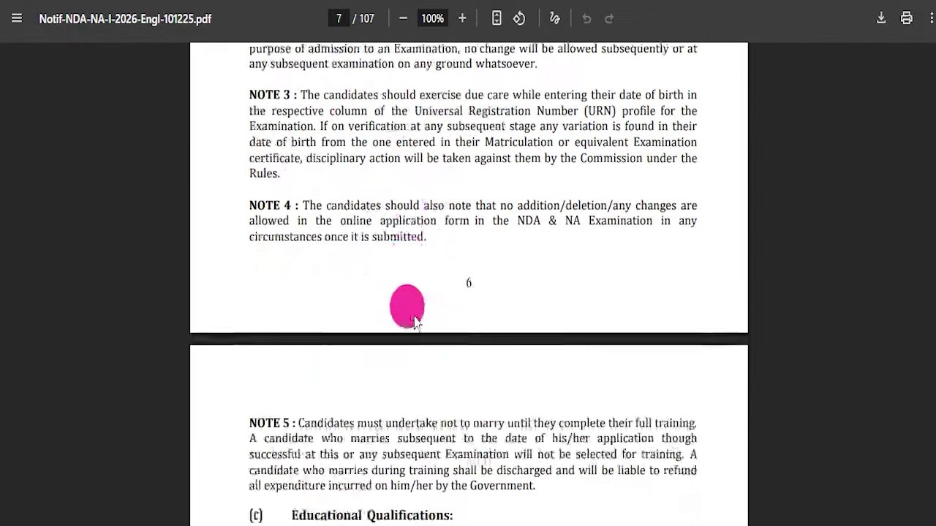
scroll(401, 306, down, 5)
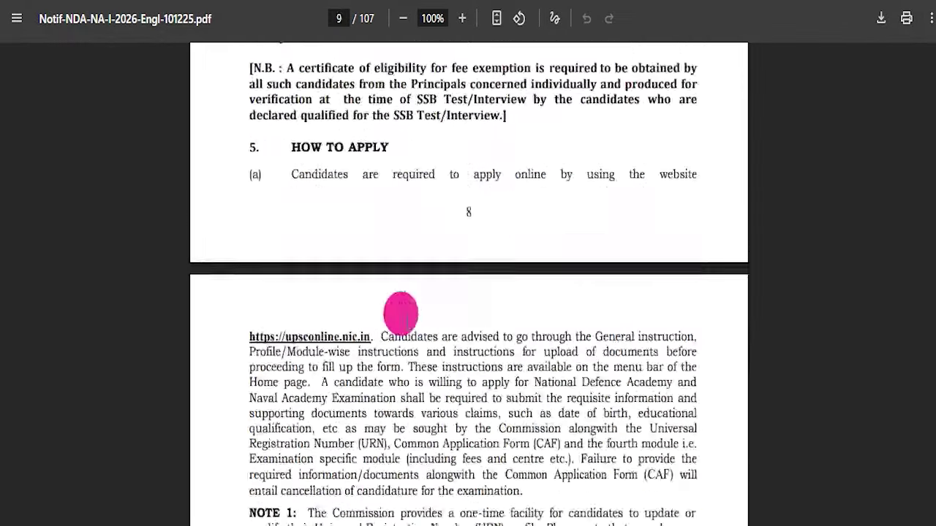
scroll(390, 301, down, 8)
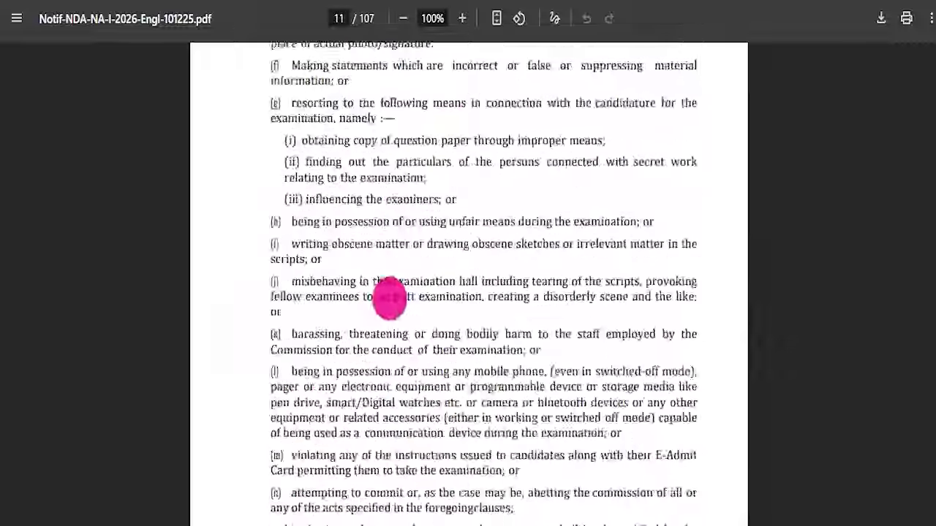
scroll(380, 293, up, 10)
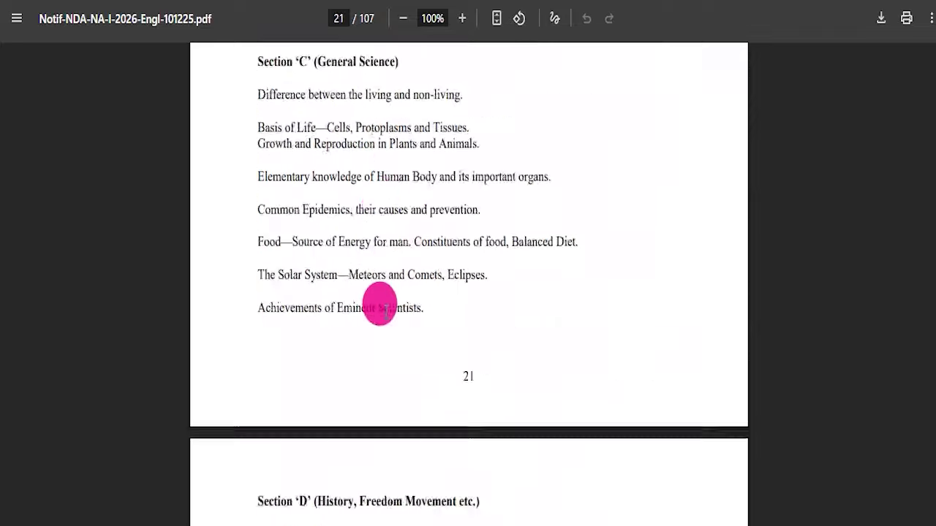
scroll(552, 329, down, 15)
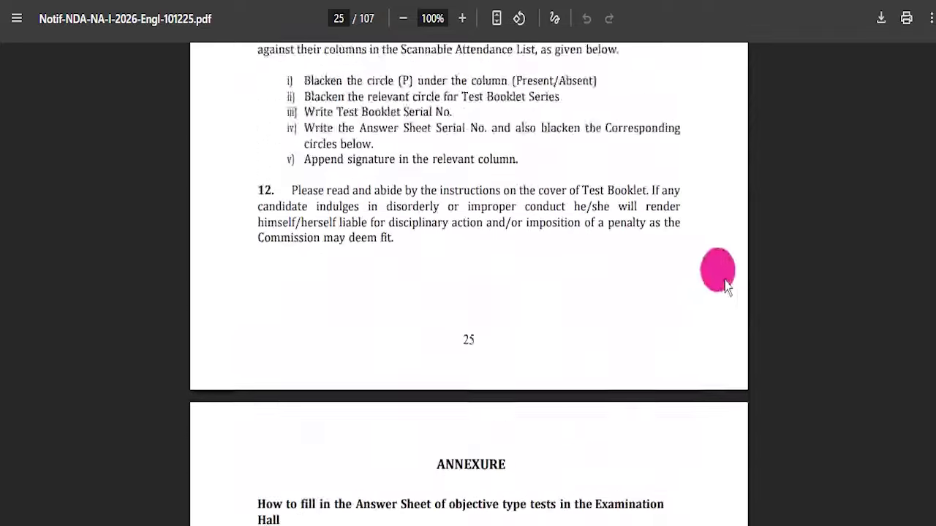
Skim deeper into the PDF, jump back to page 1, and return to the job page's Apply Online link
drag(932, 238, 932, 307)
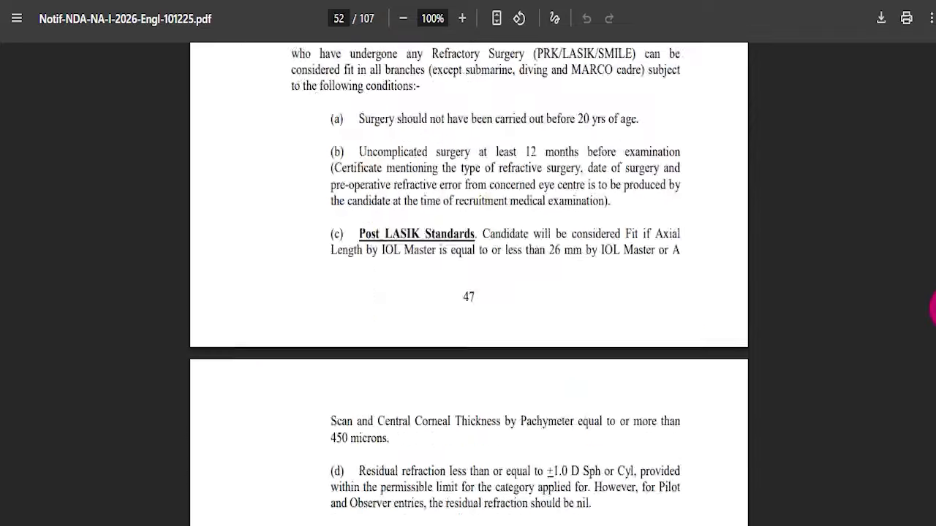
drag(933, 359, 933, 399)
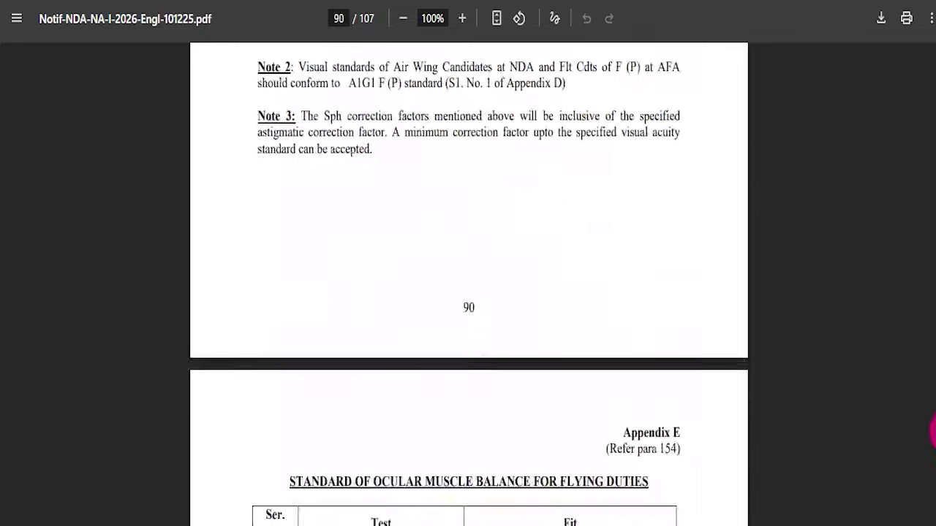
drag(933, 471, 932, 44)
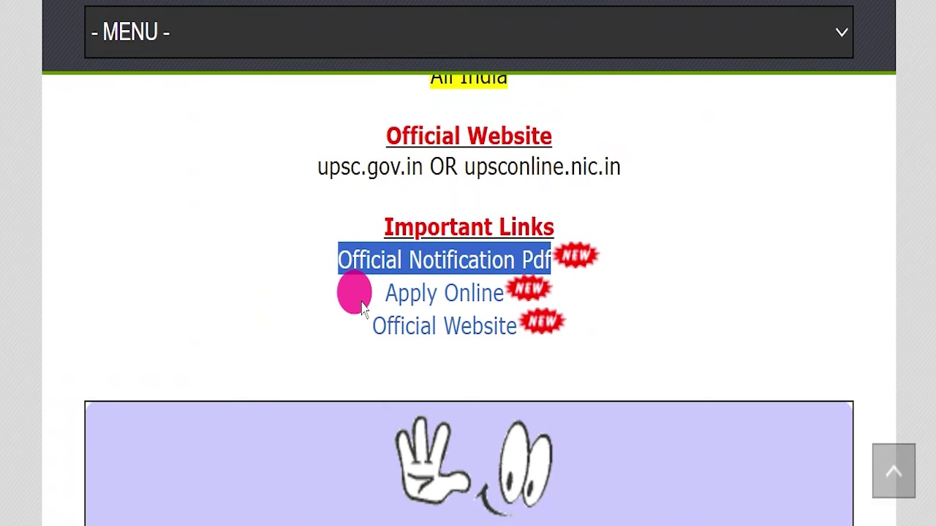
drag(359, 292, 519, 306)
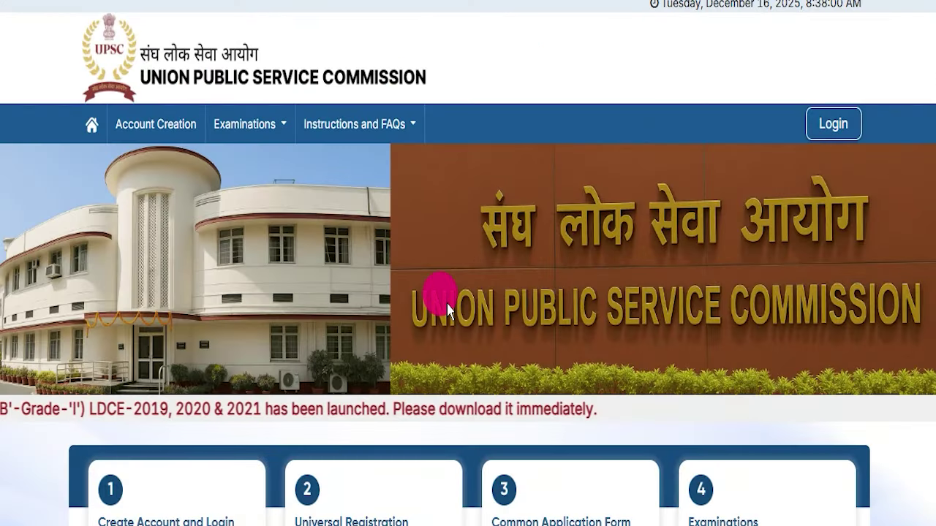
Open the UPSC Online portal and go to its Login page via '2. Login'
scroll(438, 296, down, 3)
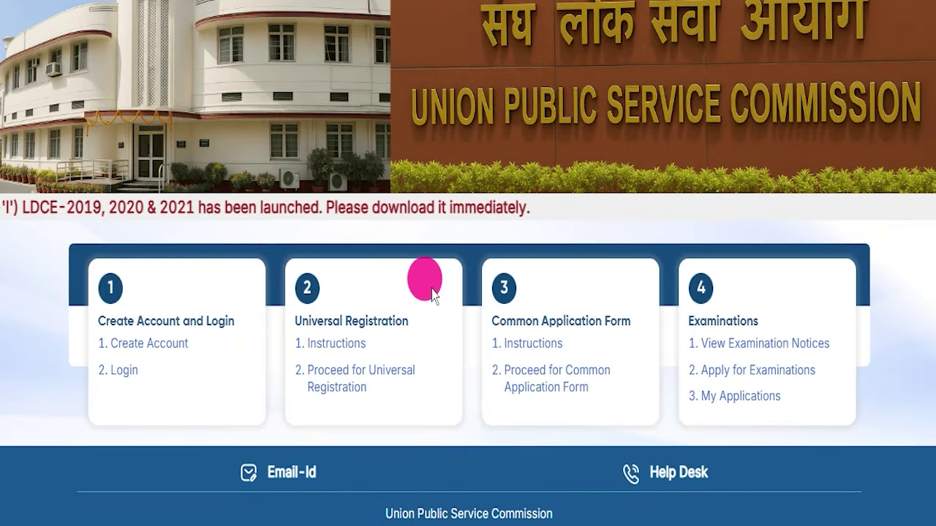
scroll(433, 292, up, 3)
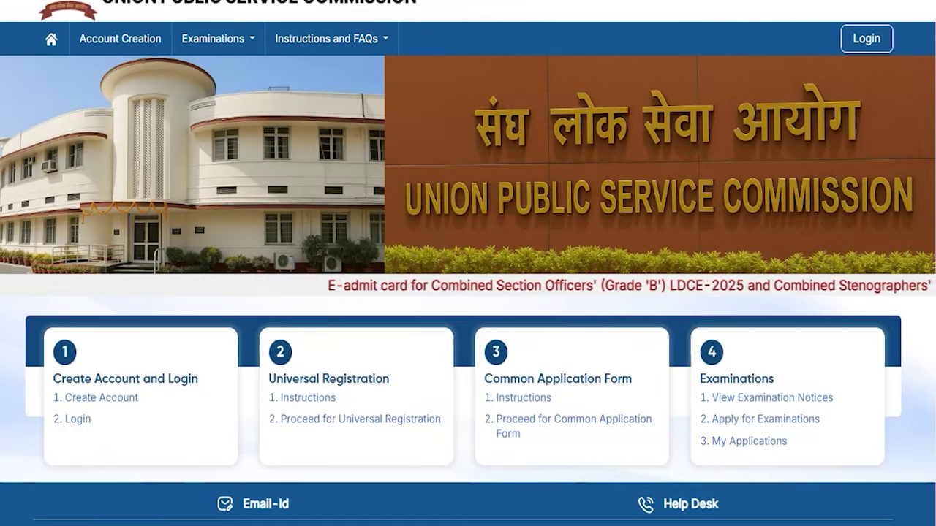
mouse_move(36, 408)
mouse_down()
mouse_move(90, 416)
mouse_move(111, 432)
mouse_up()
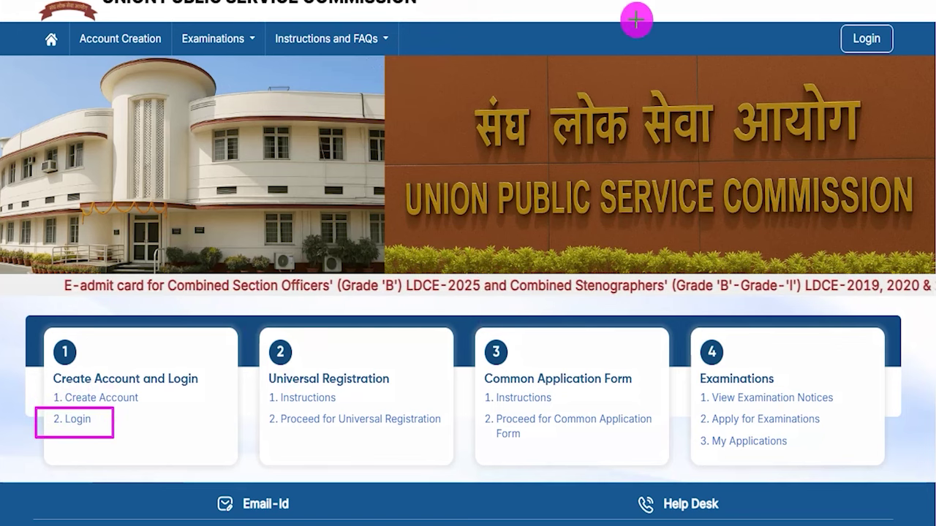
click(79, 422)
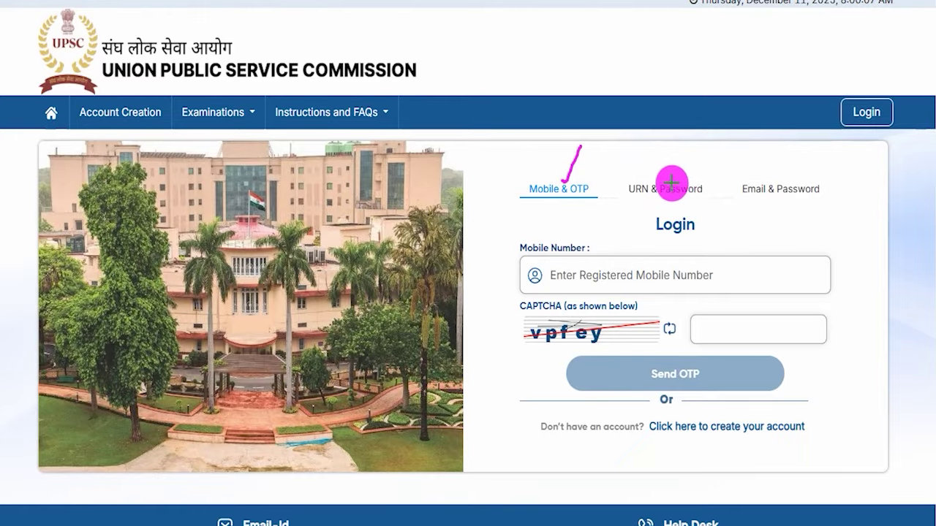
Look over the Mobile & OTP form, then switch to URN & Password and try its URN, password and CAPTCHA fields
drag(681, 183, 703, 154)
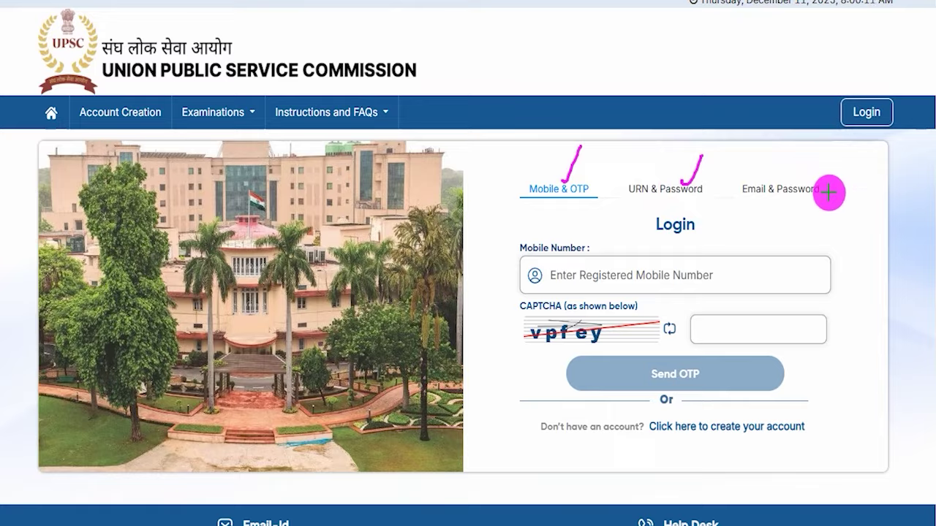
drag(828, 192, 856, 157)
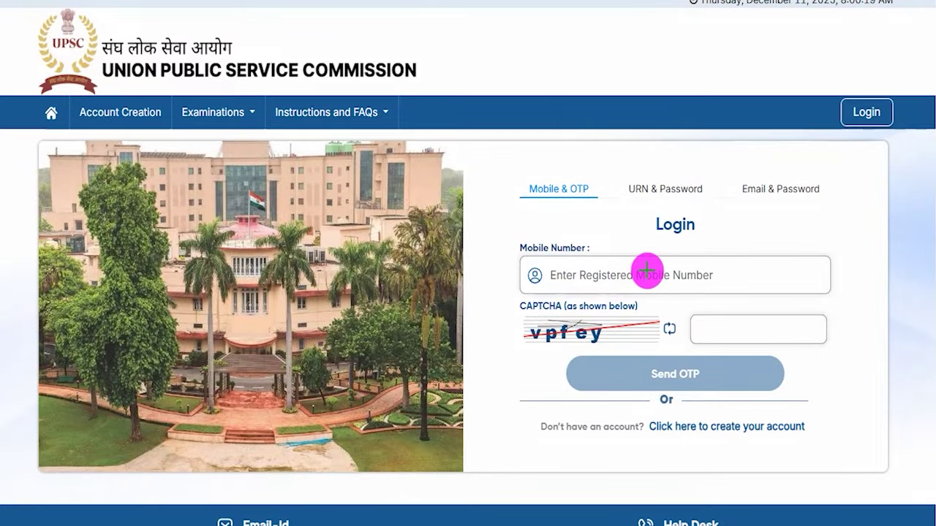
drag(550, 349, 598, 351)
drag(746, 323, 779, 291)
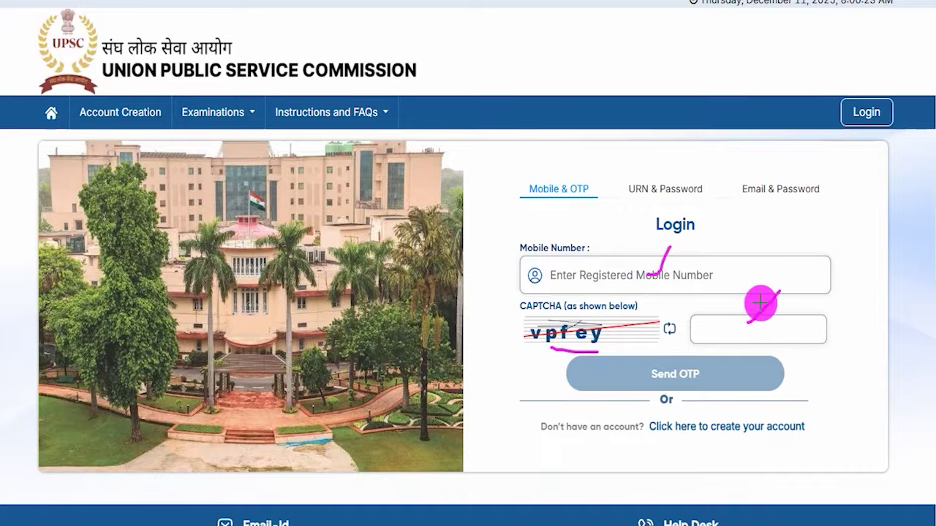
drag(707, 380, 731, 356)
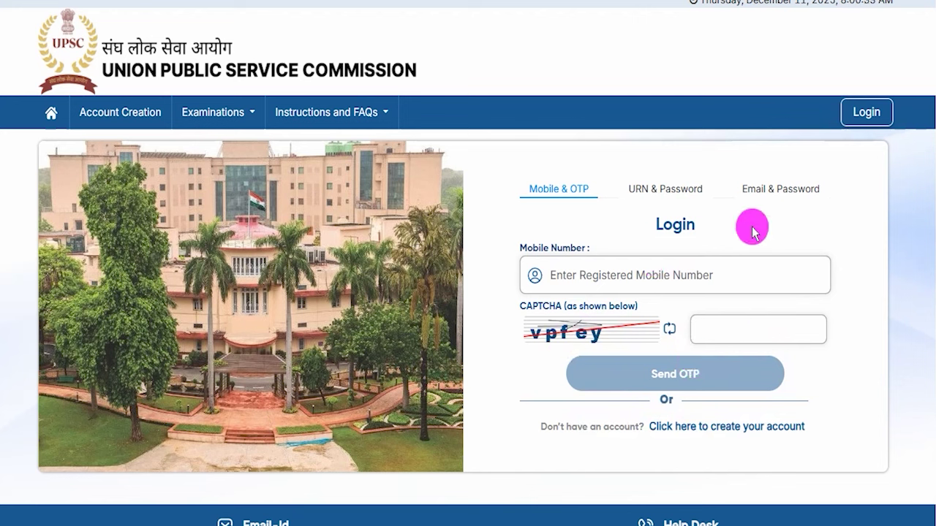
click(658, 192)
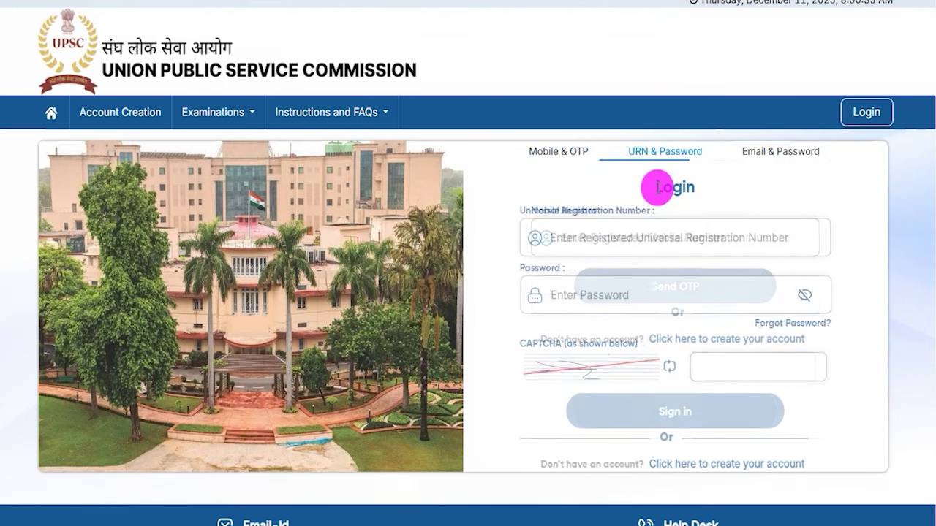
drag(533, 211, 621, 203)
click(597, 244)
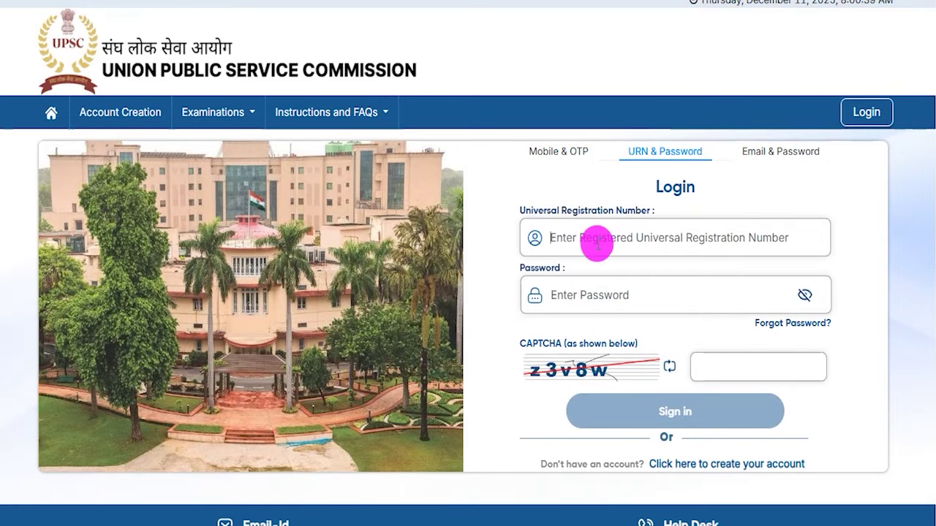
click(562, 297)
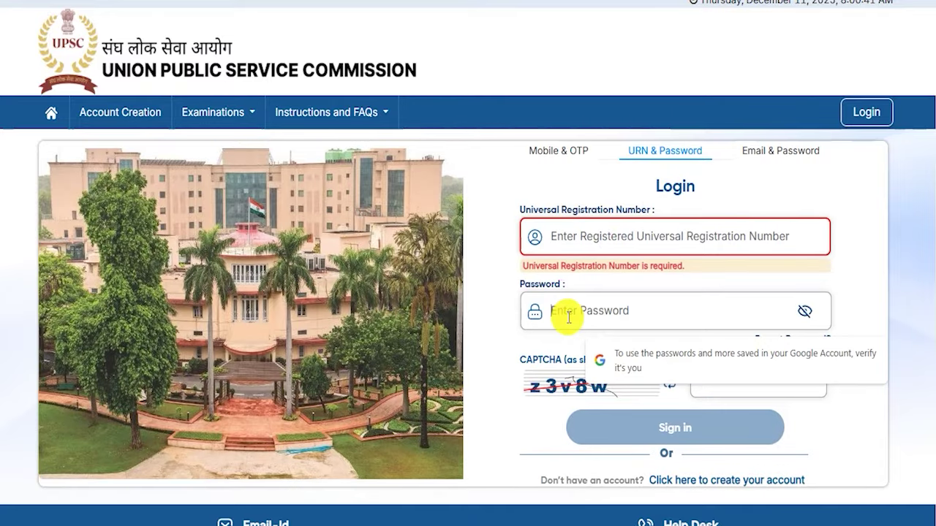
click(539, 355)
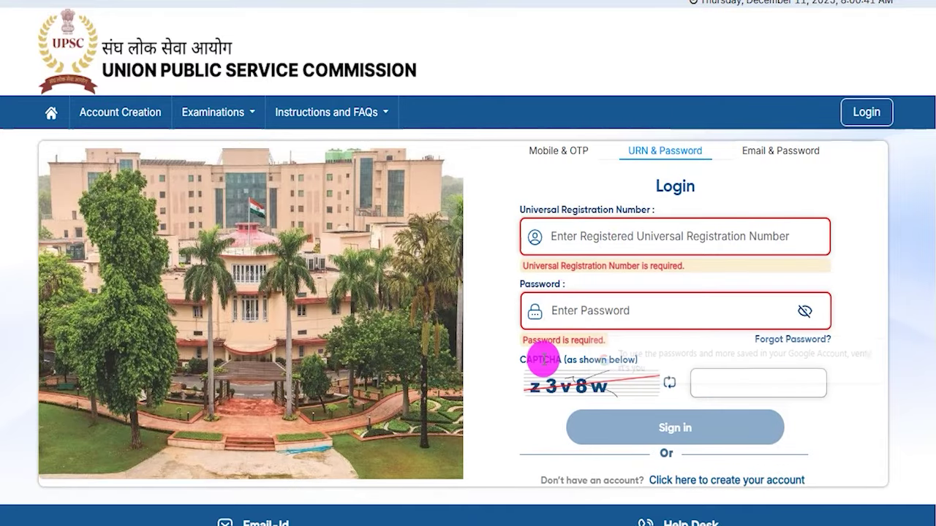
click(720, 388)
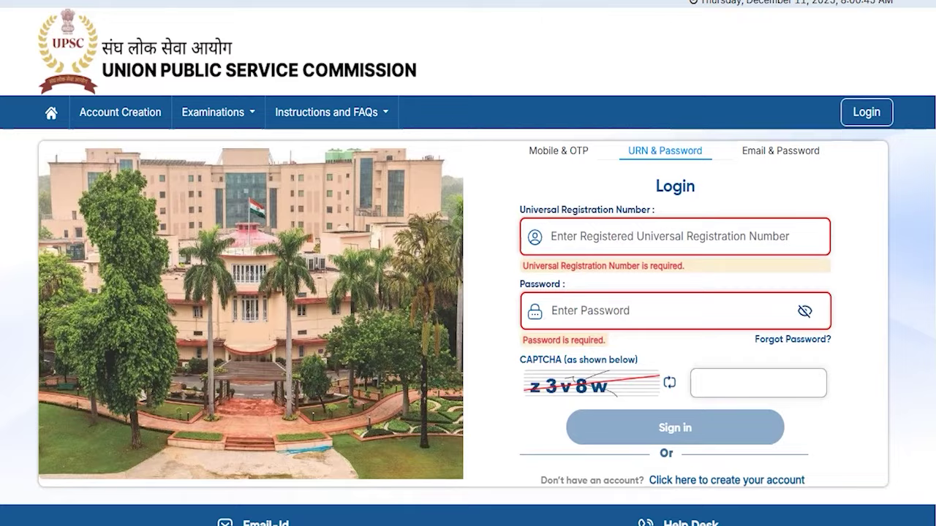
drag(707, 429, 723, 401)
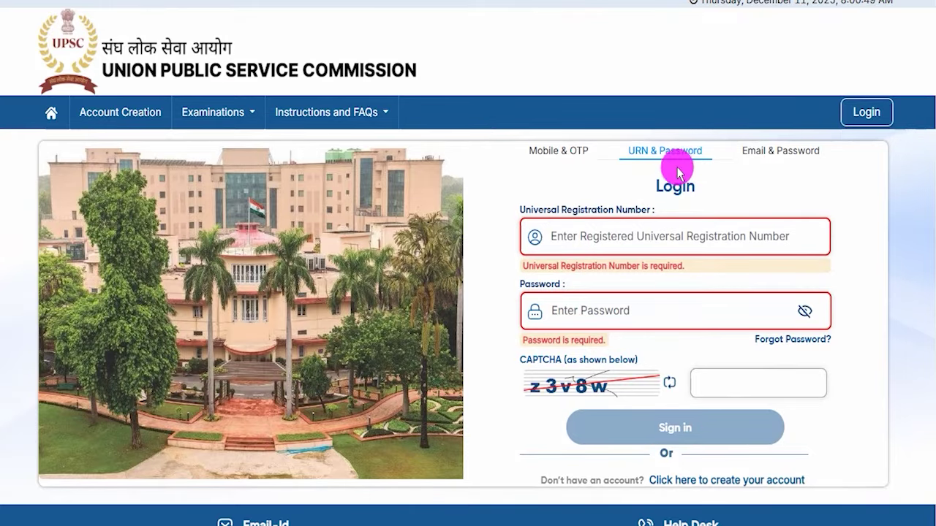
Switch to the Email & Password form and look over its email, password and CAPTCHA fields
click(770, 153)
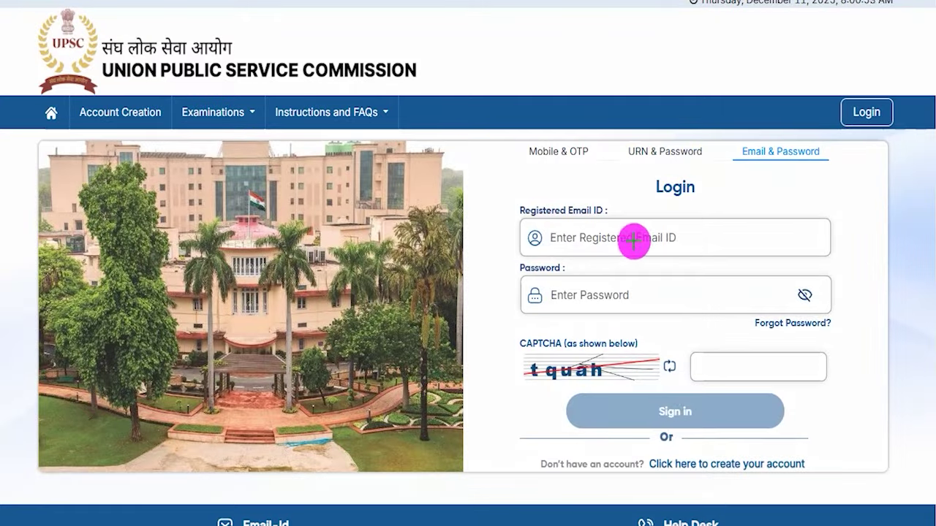
drag(634, 241, 651, 217)
drag(615, 294, 637, 260)
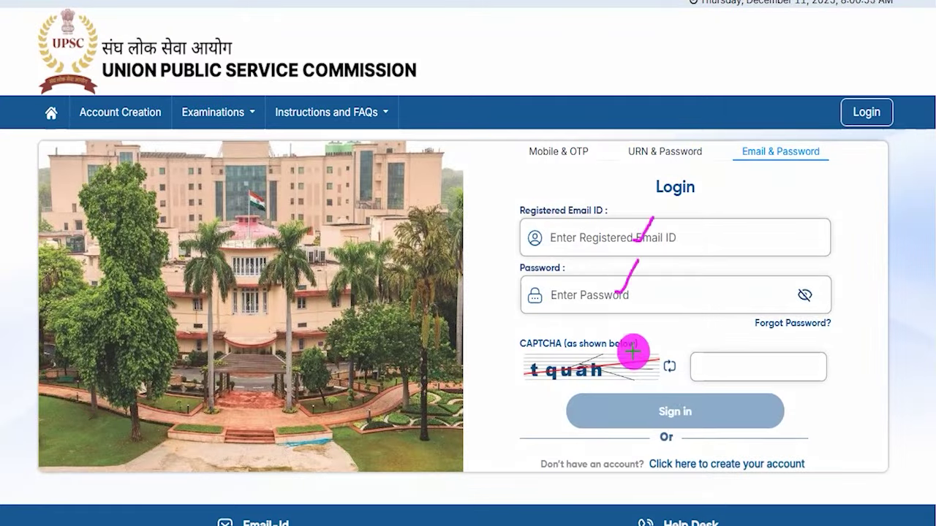
drag(622, 370, 649, 331)
drag(747, 370, 779, 331)
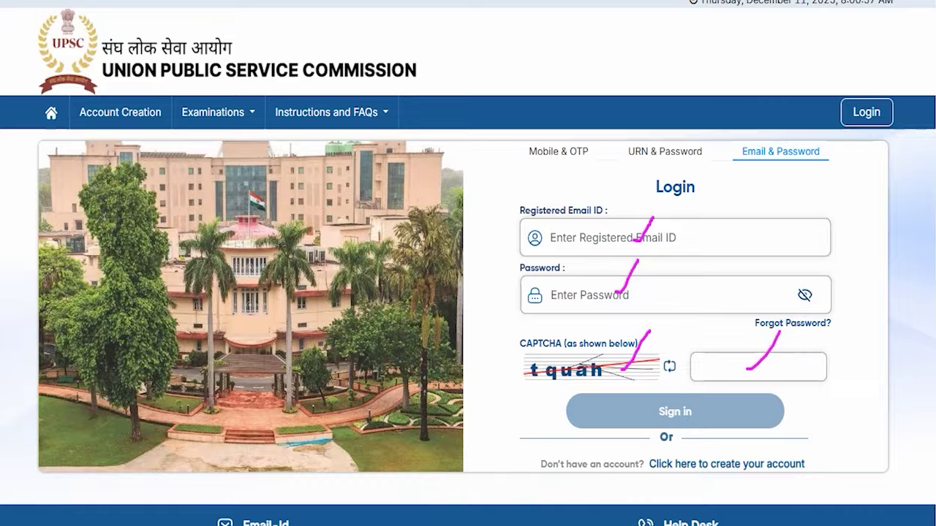
drag(893, 305, 742, 407)
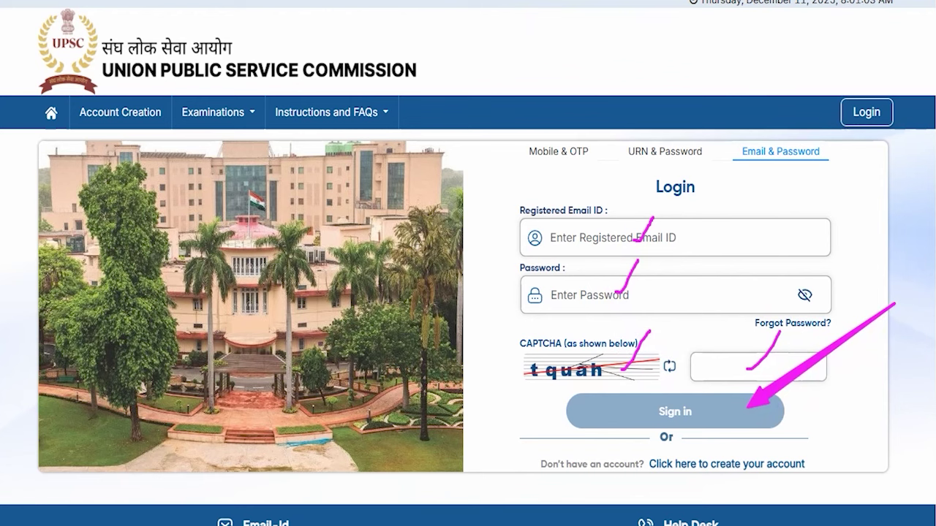
key(Escape)
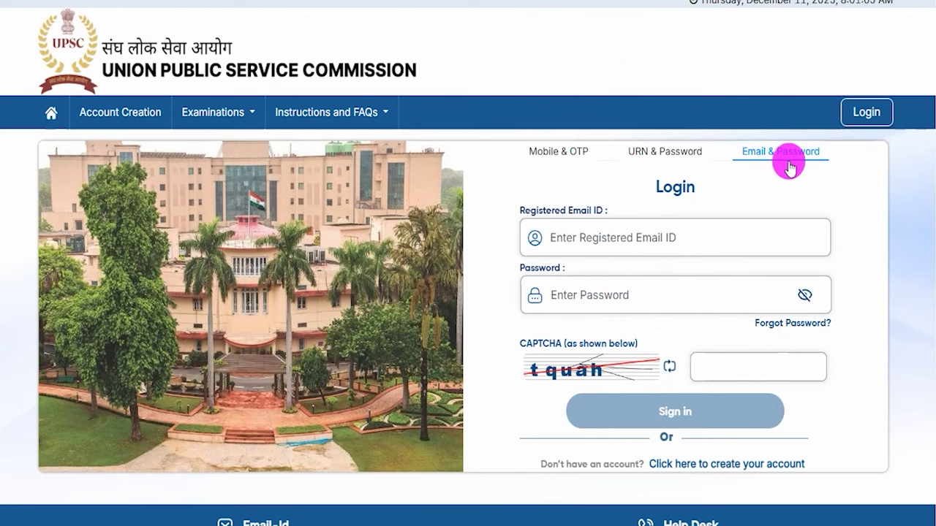
Return to the home page and choose '1. Create Account' to reach the Step 1 instructions
click(50, 114)
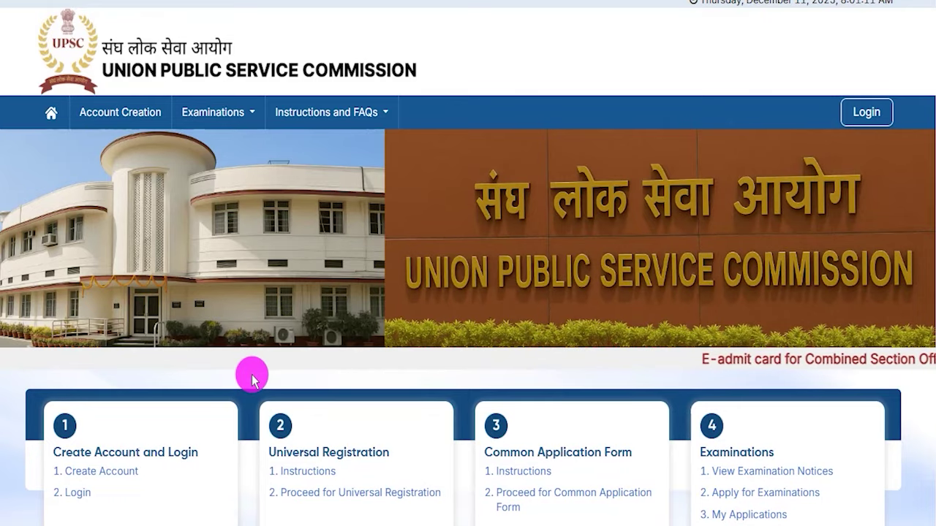
scroll(239, 395, down, 1)
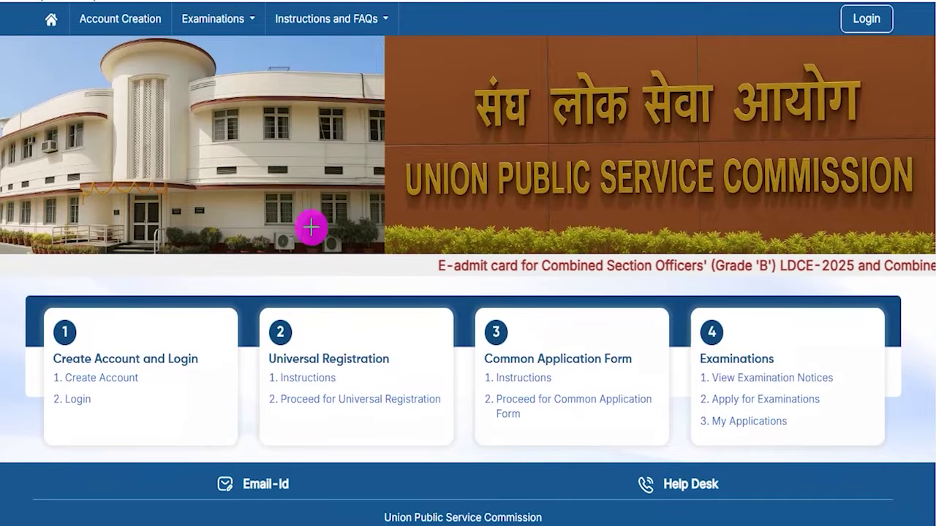
drag(27, 368, 171, 391)
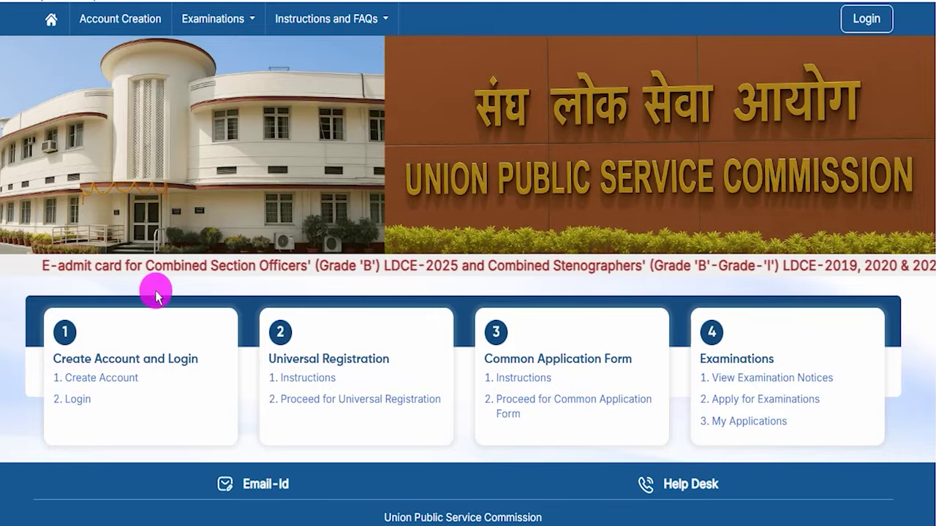
click(121, 381)
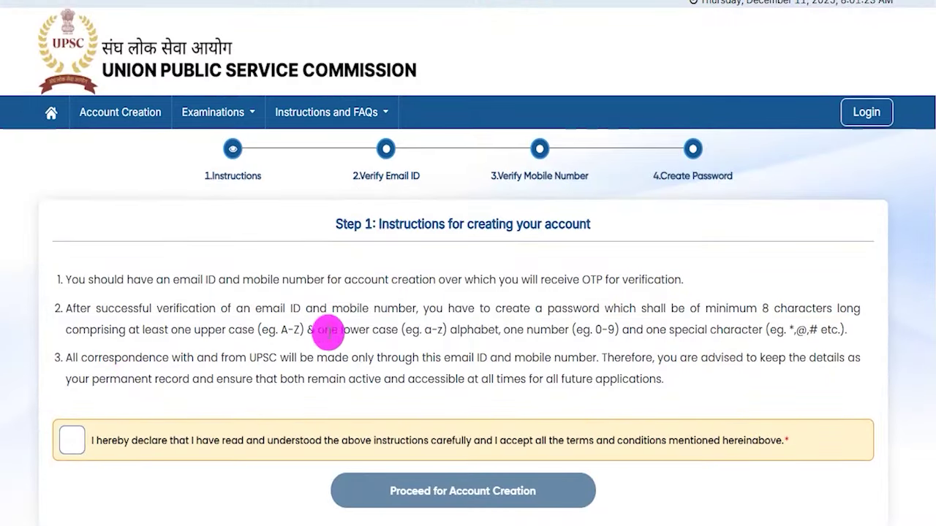
Read the Step 1 instructions, tick the declaration, and proceed to Step 2: Verify Email ID
drag(125, 281, 237, 311)
drag(211, 358, 269, 359)
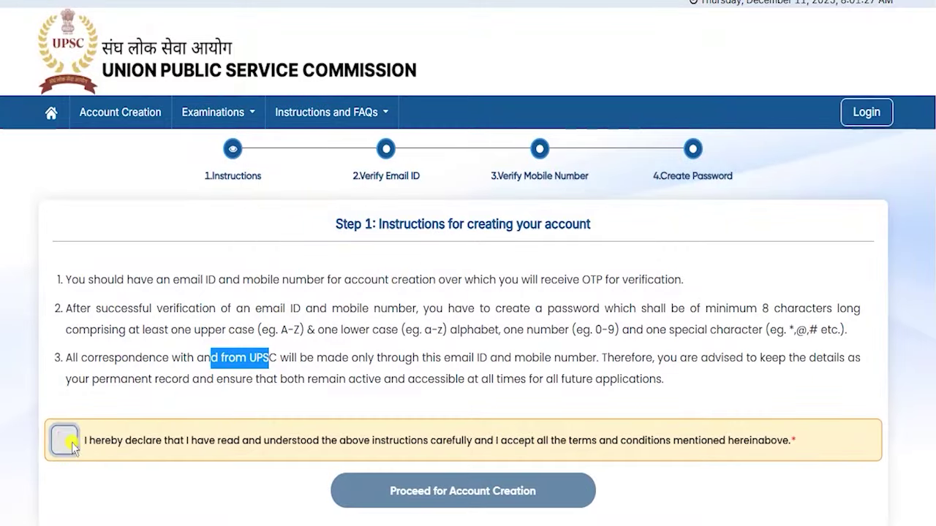
click(70, 442)
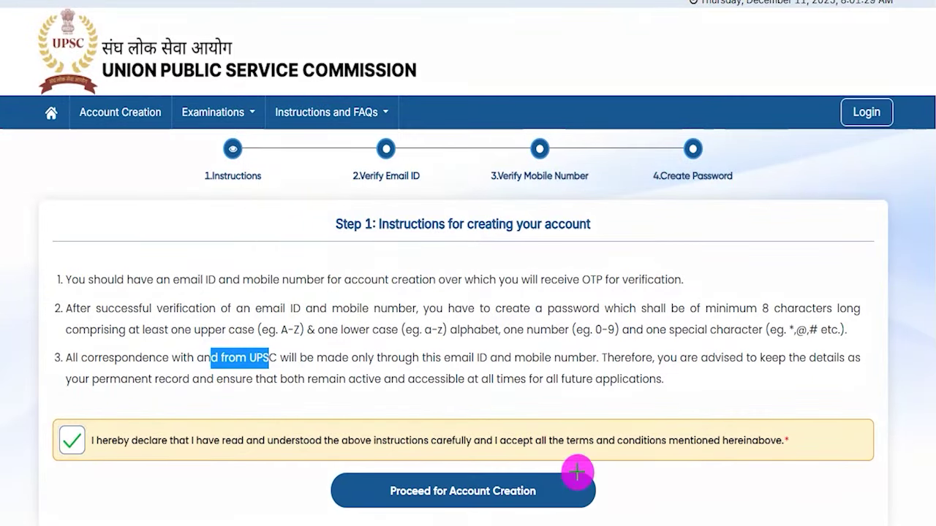
mouse_move(788, 349)
mouse_down()
mouse_move(669, 409)
mouse_move(589, 461)
mouse_move(577, 480)
mouse_up()
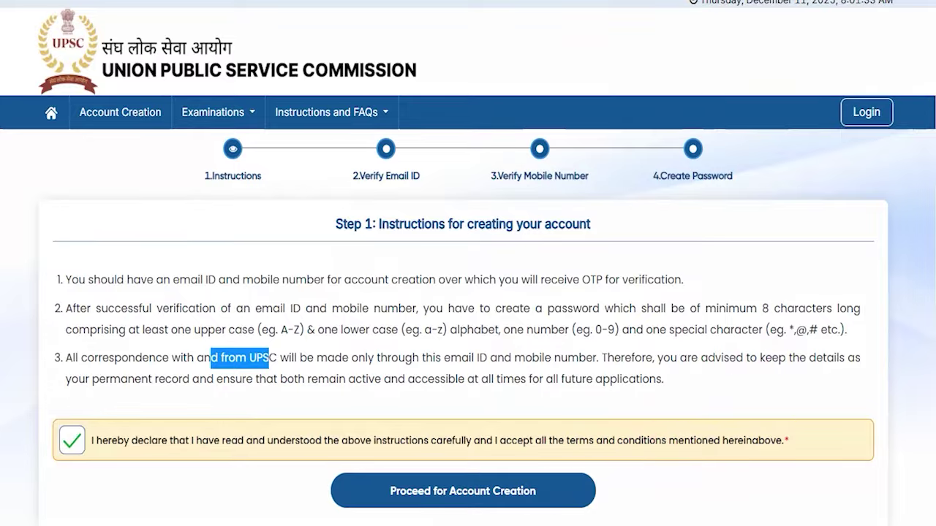
click(397, 489)
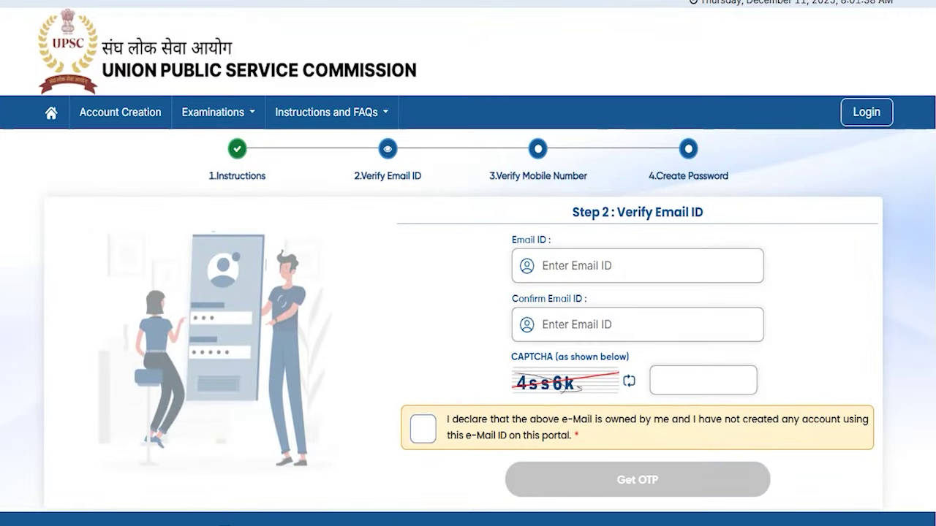
Enter and confirm the email ID, answer the CAPTCHA, then submit the emailed OTP with Verify Email
drag(645, 268, 664, 246)
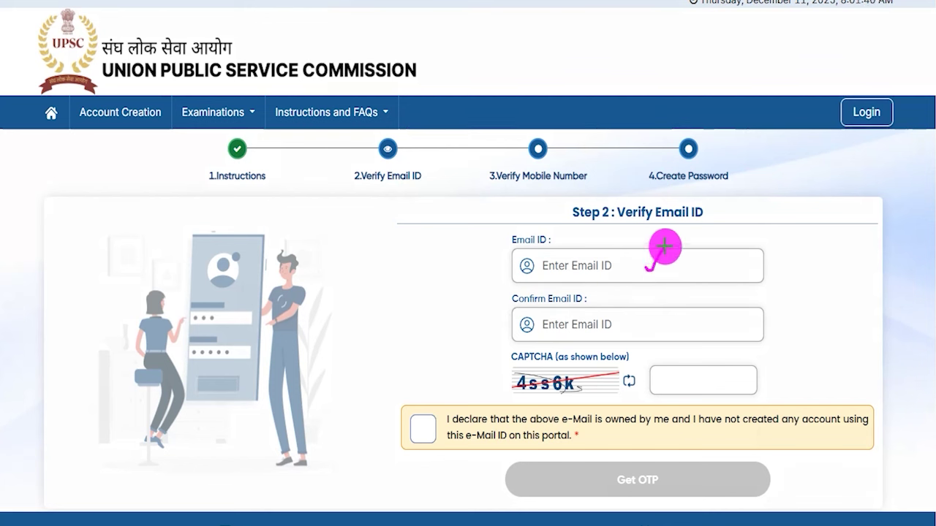
drag(617, 325, 637, 299)
drag(517, 395, 563, 394)
drag(707, 381, 729, 351)
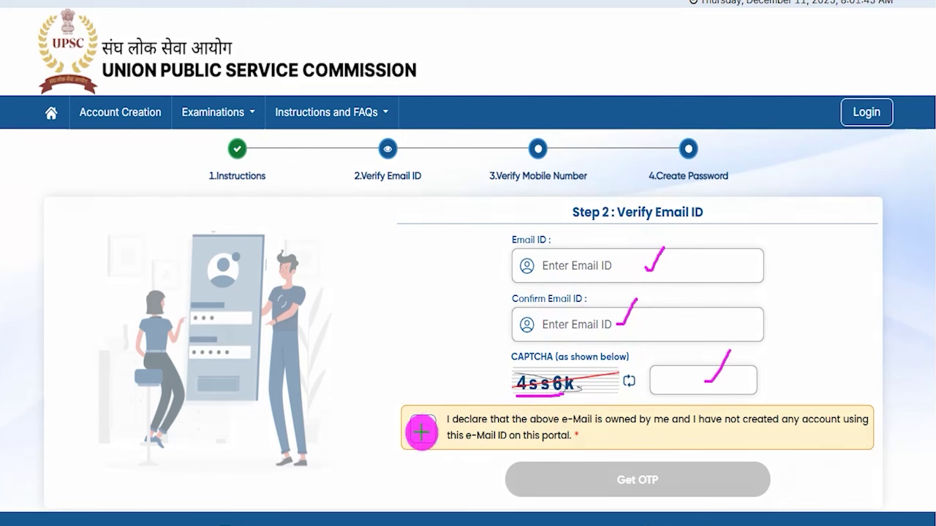
drag(423, 429, 472, 373)
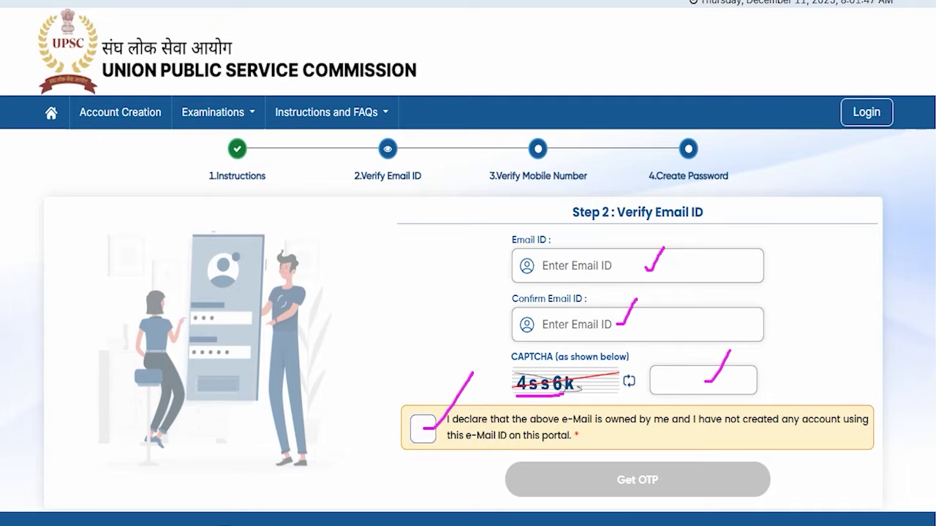
mouse_move(864, 324)
mouse_down()
mouse_move(735, 466)
mouse_move(700, 479)
mouse_up()
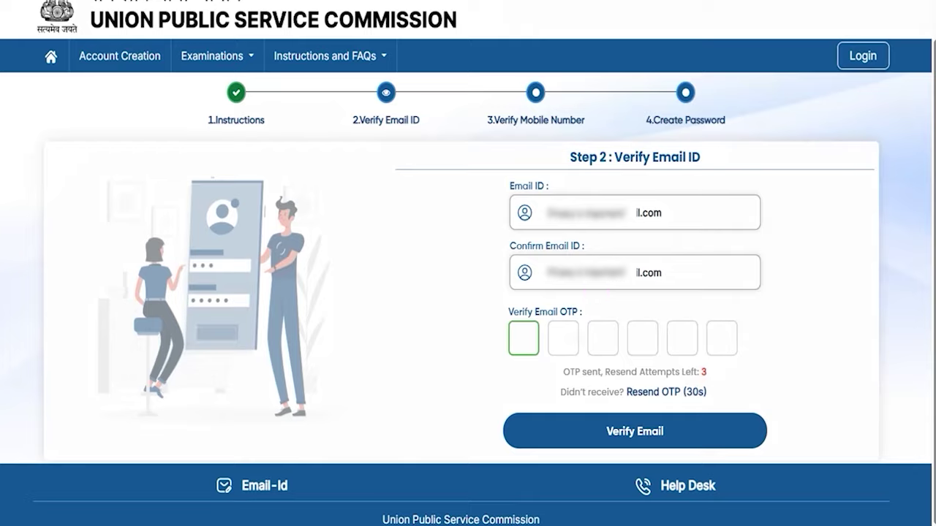
mouse_move(523, 344)
mouse_down()
mouse_move(549, 326)
mouse_move(578, 342)
mouse_move(667, 336)
mouse_up()
drag(689, 337, 714, 335)
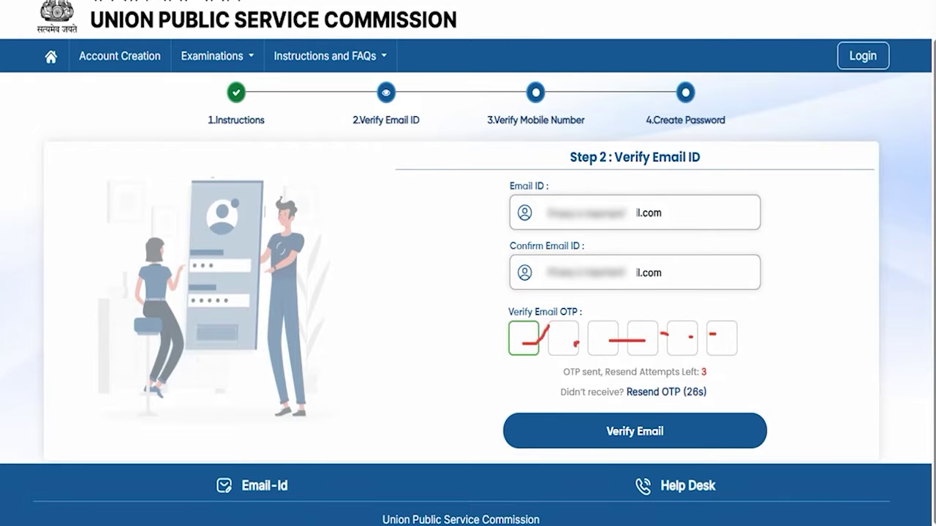
drag(869, 321, 707, 430)
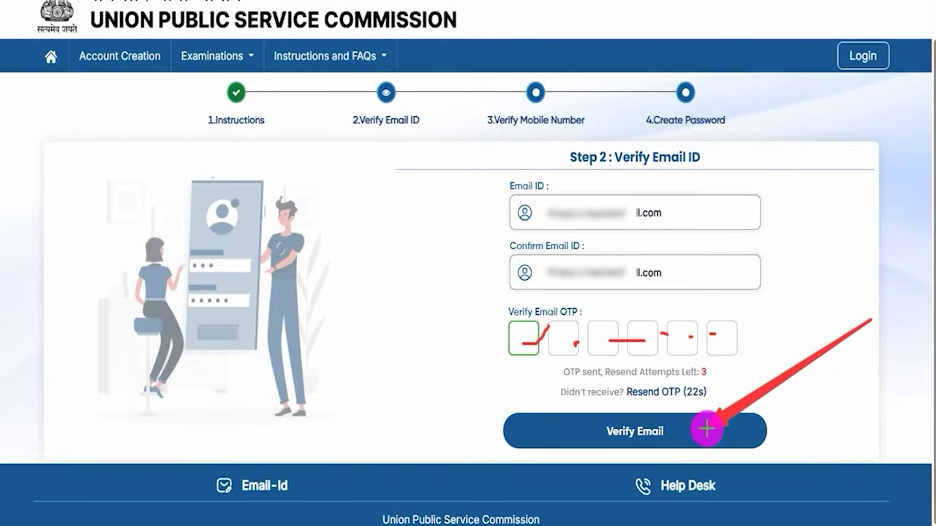
click(706, 430)
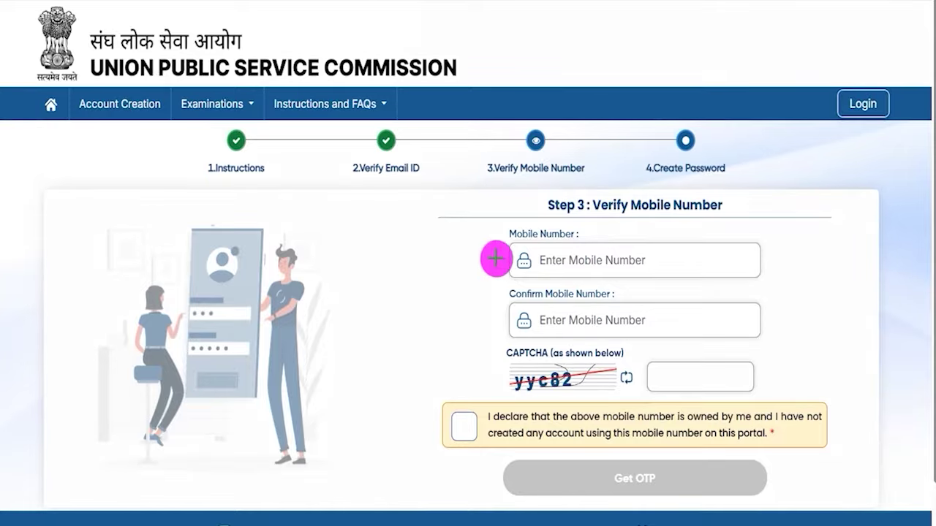
Enter and confirm the mobile number, answer the CAPTCHA, accept the declaration, and submit the SMS OTP
drag(646, 261, 669, 240)
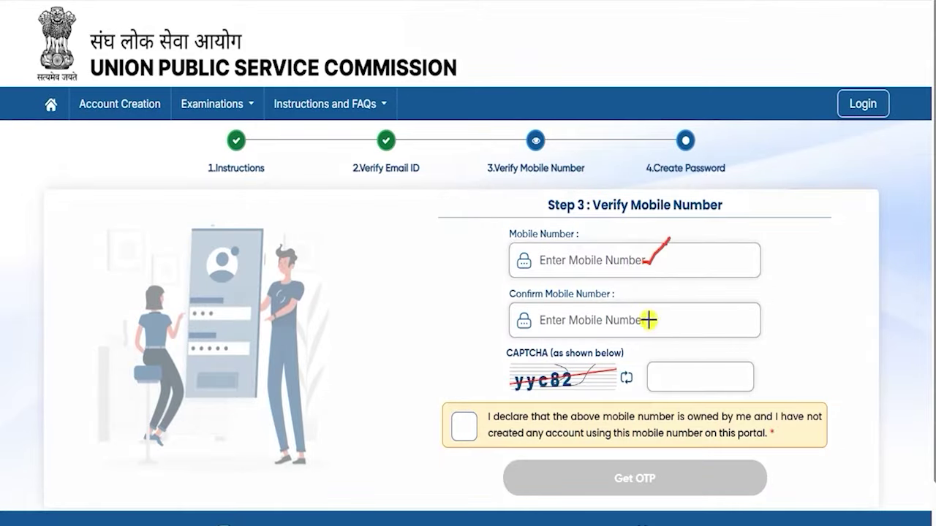
drag(648, 319, 664, 305)
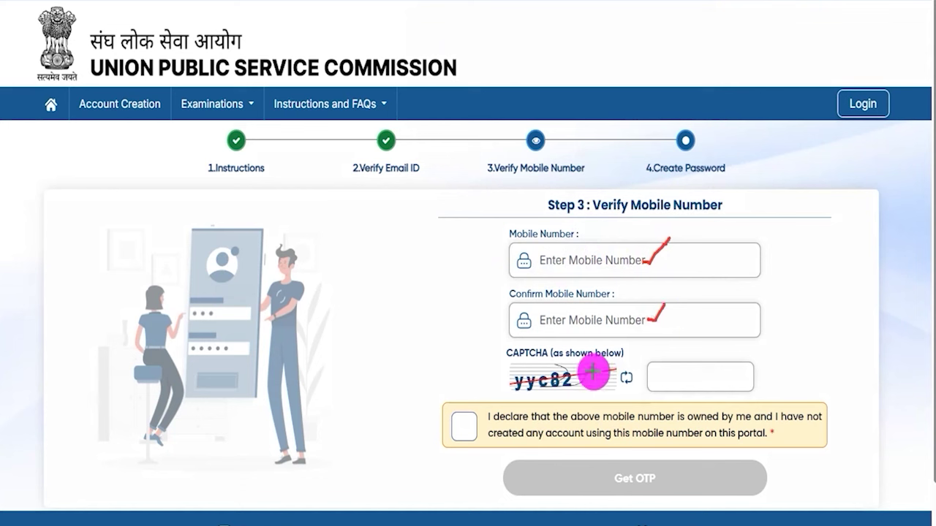
drag(557, 392, 578, 391)
drag(697, 379, 710, 357)
click(464, 425)
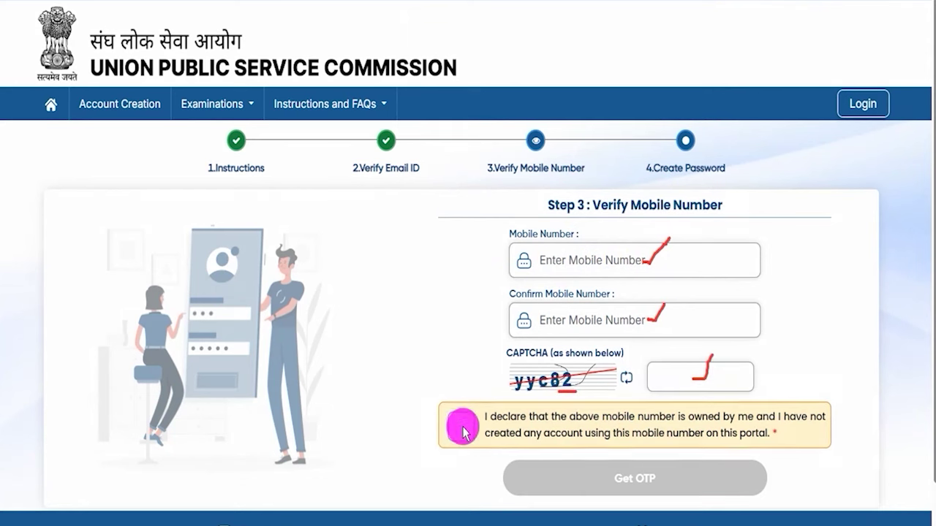
key(ctrl+z)
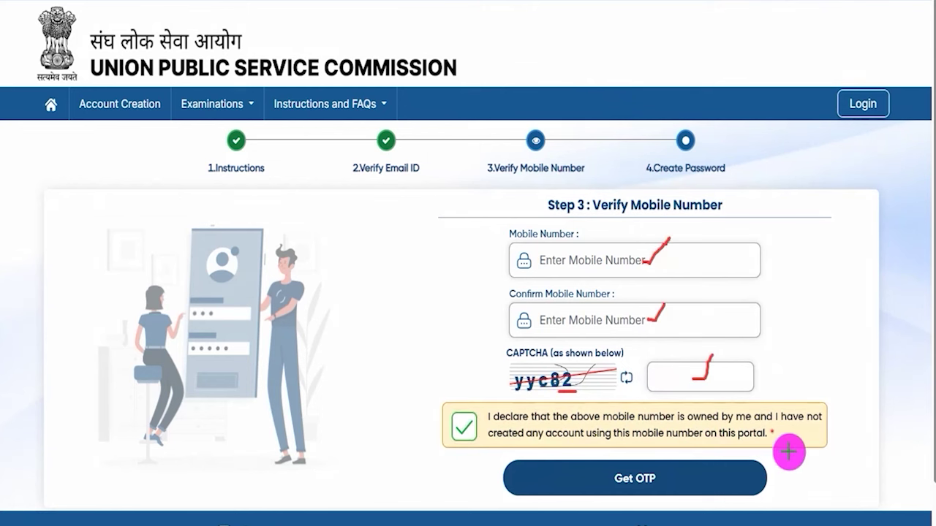
drag(882, 441, 733, 471)
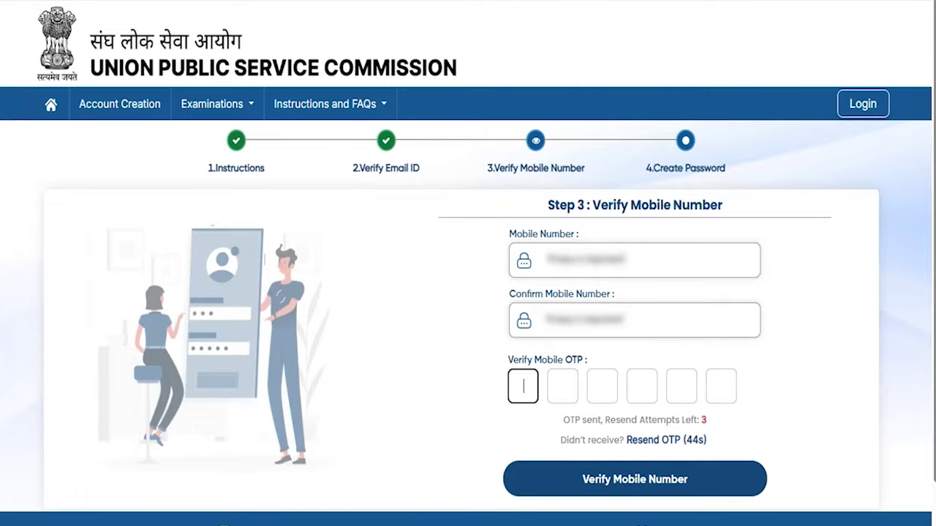
mouse_move(522, 397)
mouse_down()
mouse_move(526, 384)
mouse_move(732, 398)
mouse_up()
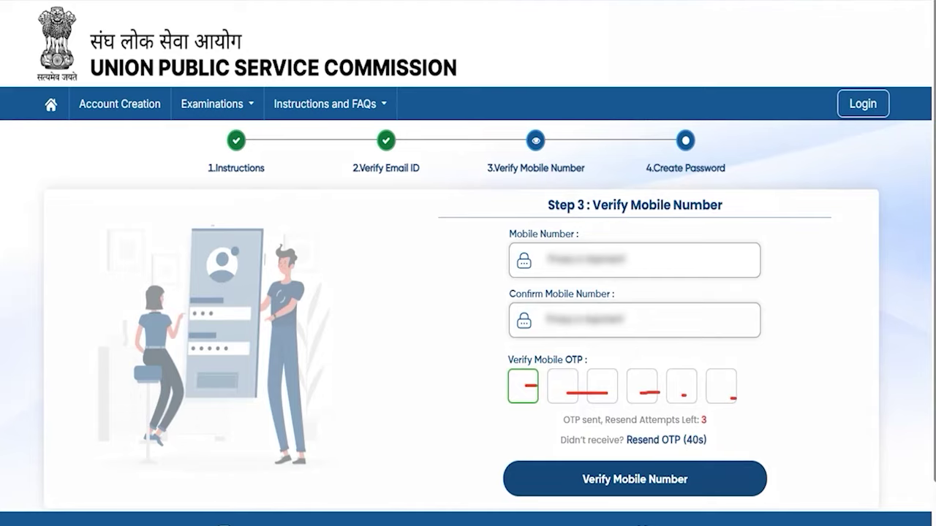
drag(896, 367, 708, 481)
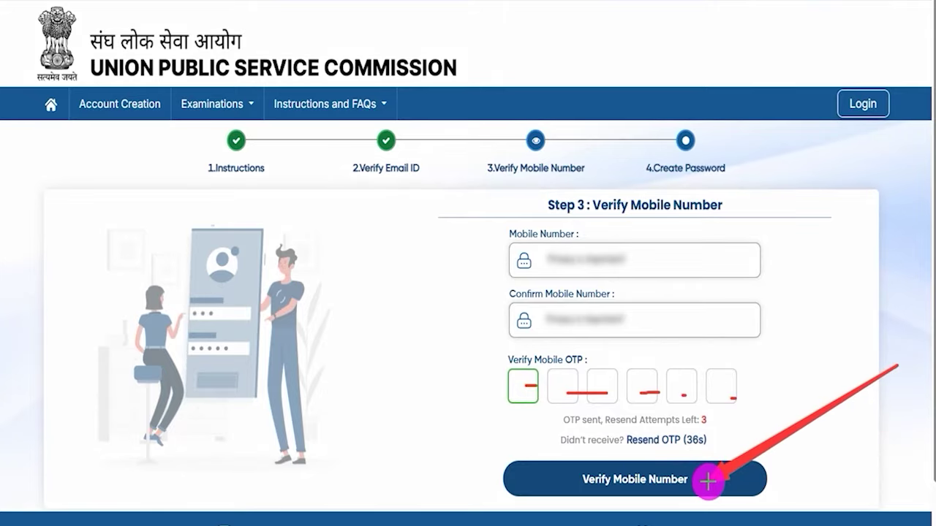
click(708, 481)
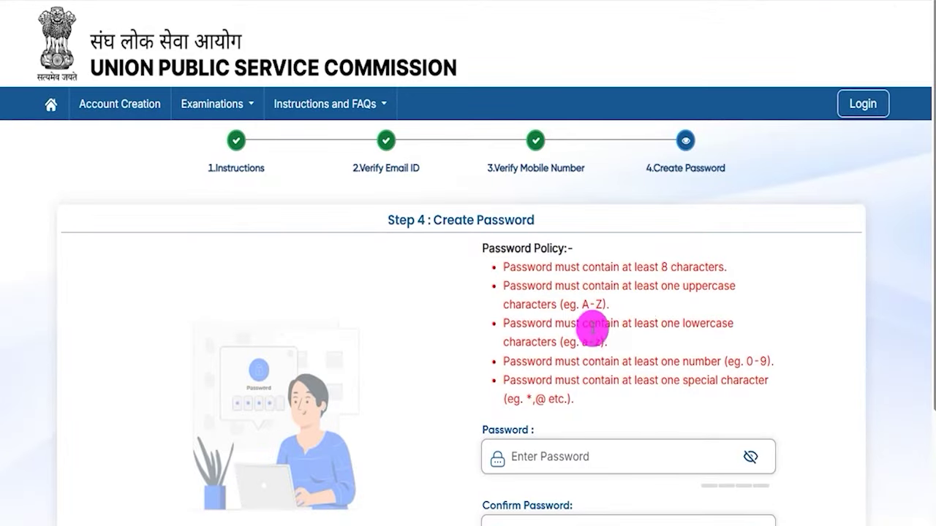
Read the password policy and enter a compliant new password, shown as plain text and rated Strong
drag(510, 267, 686, 267)
drag(510, 286, 567, 398)
drag(609, 377, 539, 318)
scroll(539, 317, down, 1)
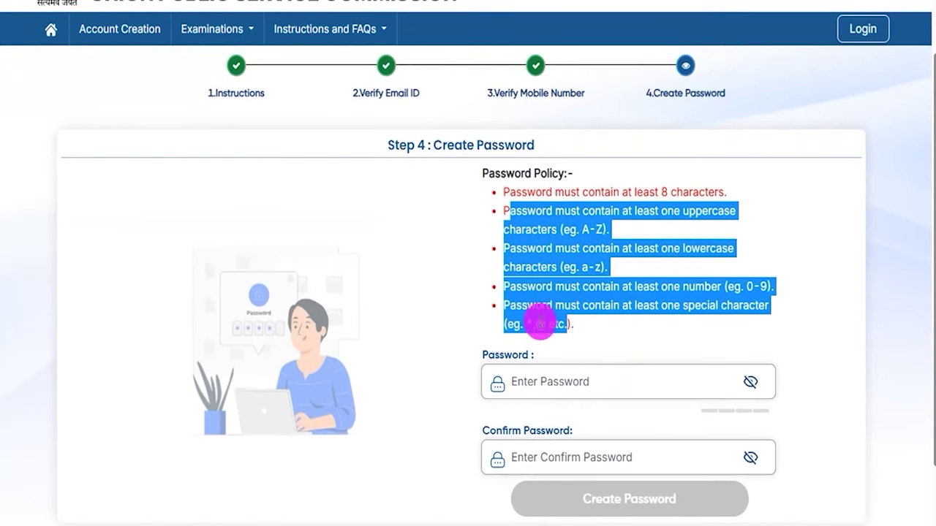
click(569, 382)
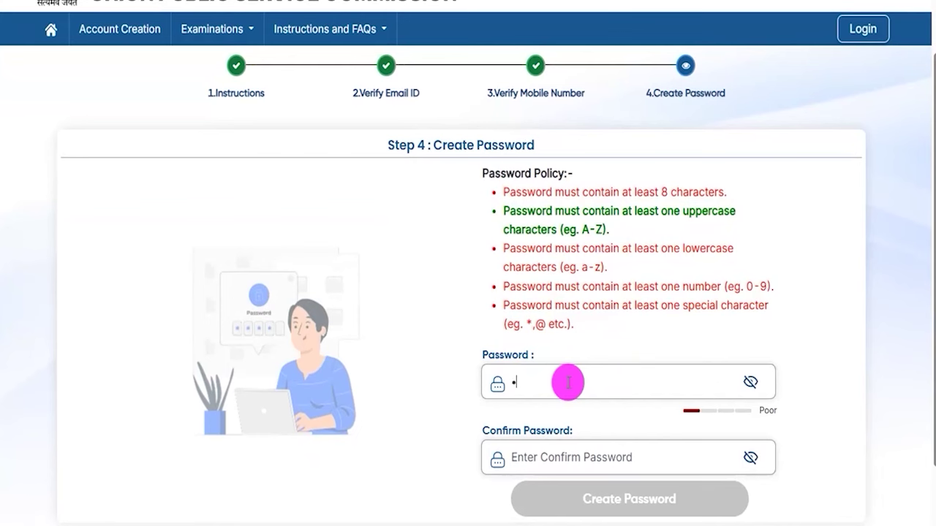
click(751, 381)
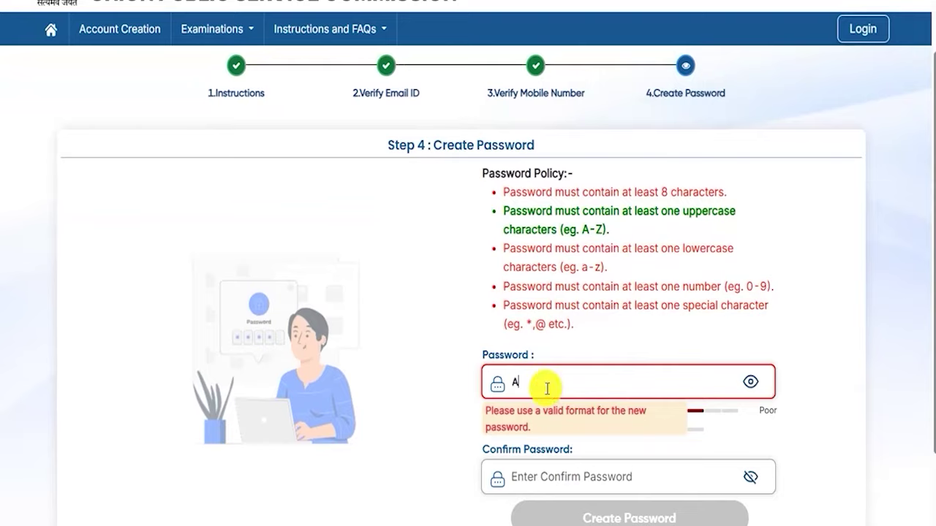
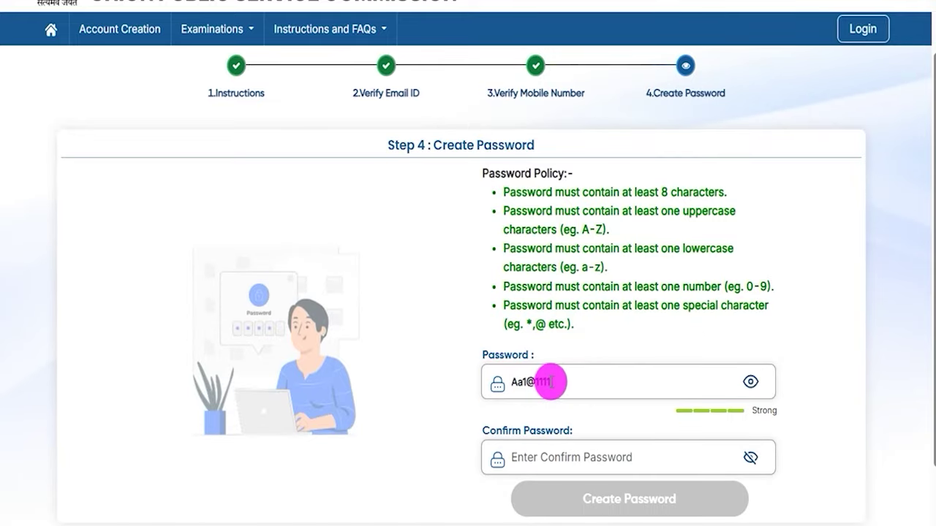
drag(558, 380, 528, 382)
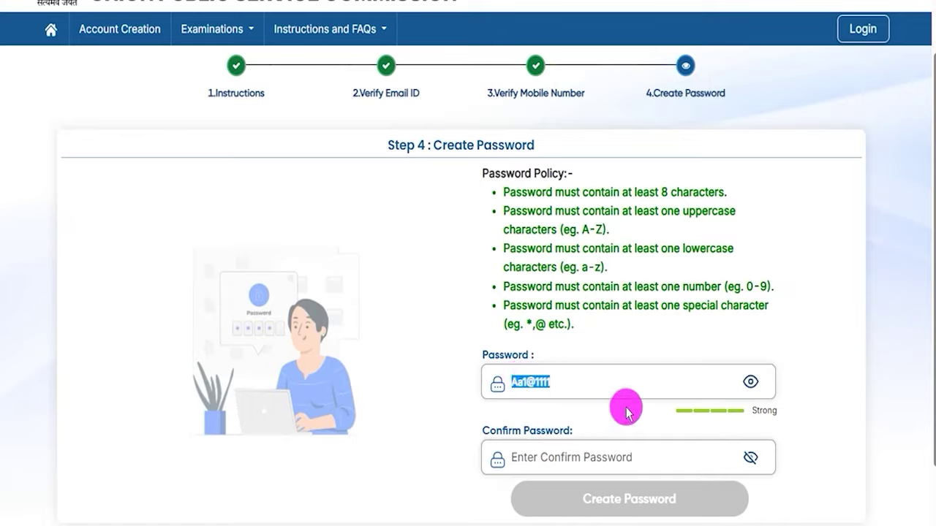
Paste the password into Confirm Password and submit Create Password
drag(495, 430, 538, 433)
click(547, 458)
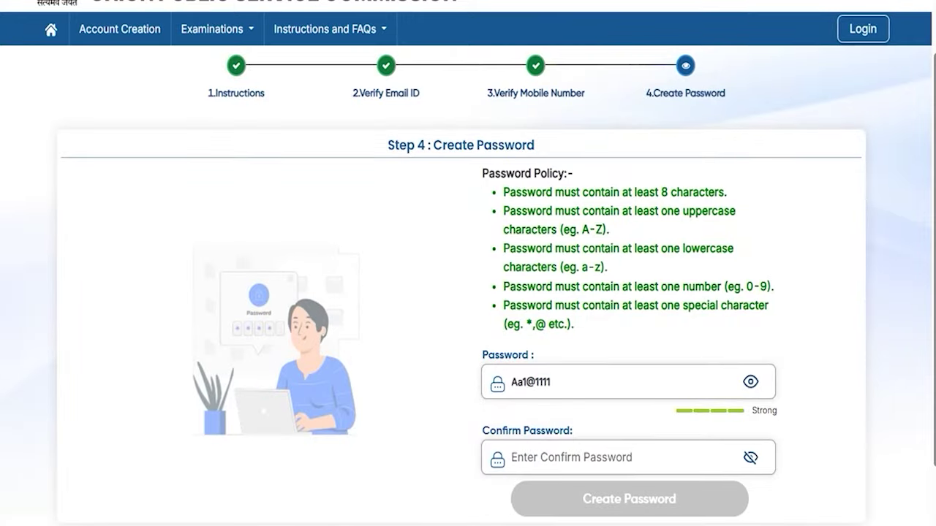
key(ctrl+v)
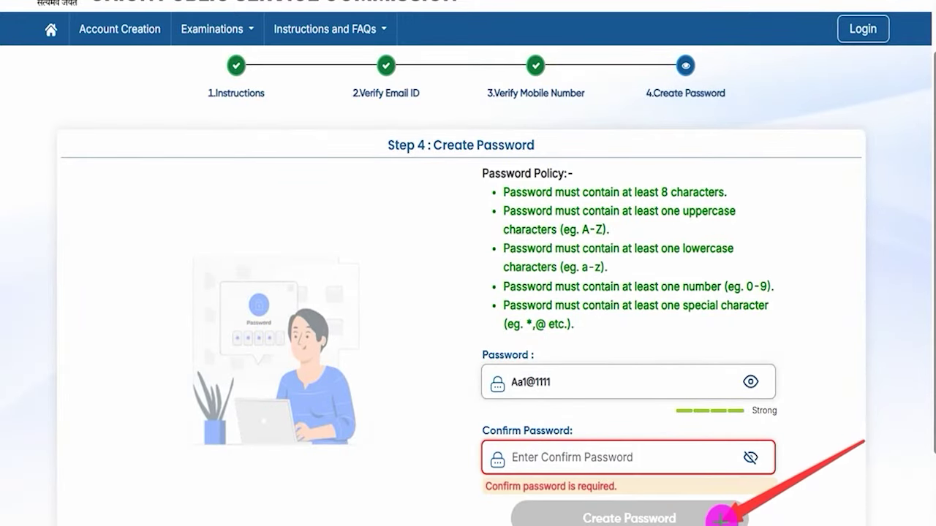
click(720, 518)
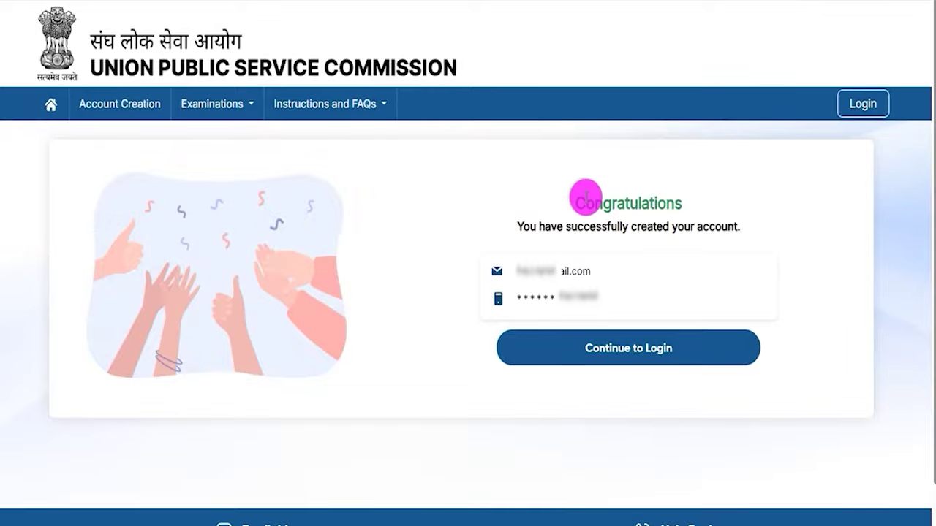
Acknowledge the Congratulations account-created message and choose Continue to Login
drag(577, 203, 645, 199)
drag(545, 227, 677, 227)
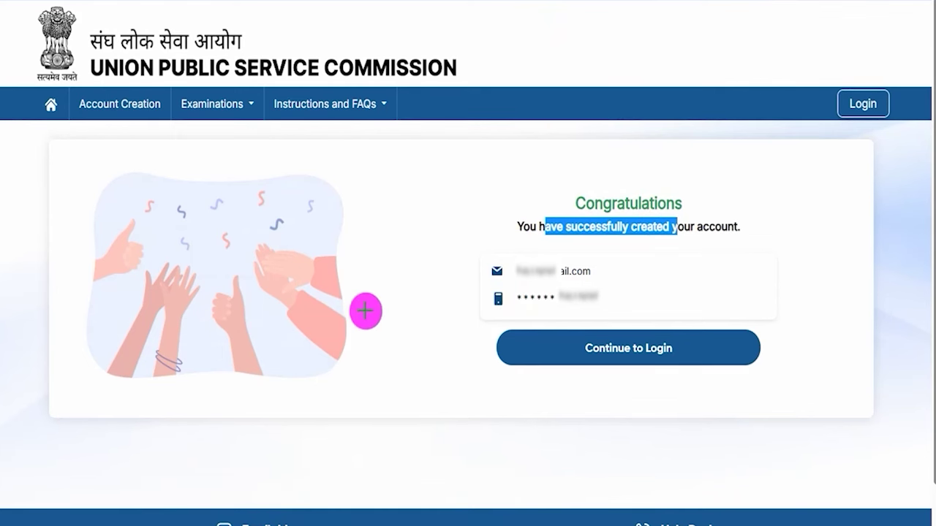
click(553, 345)
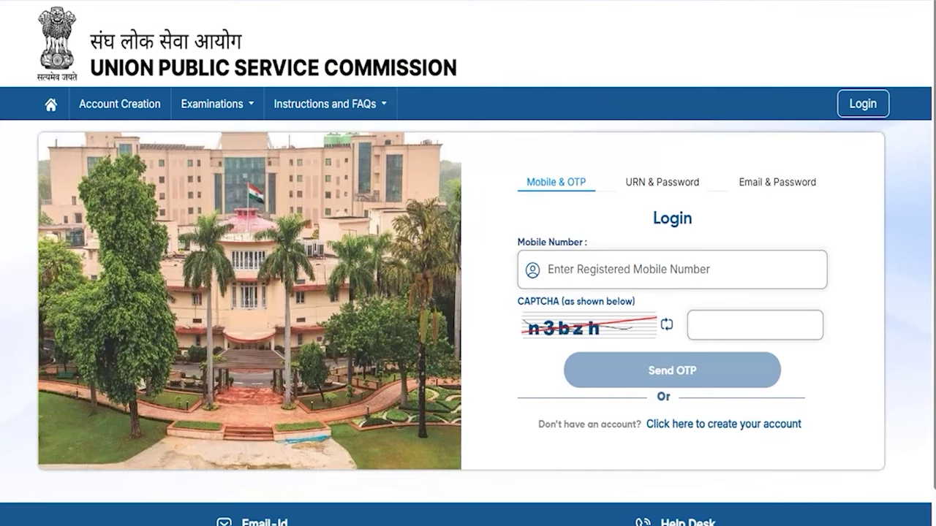
drag(503, 154, 601, 203)
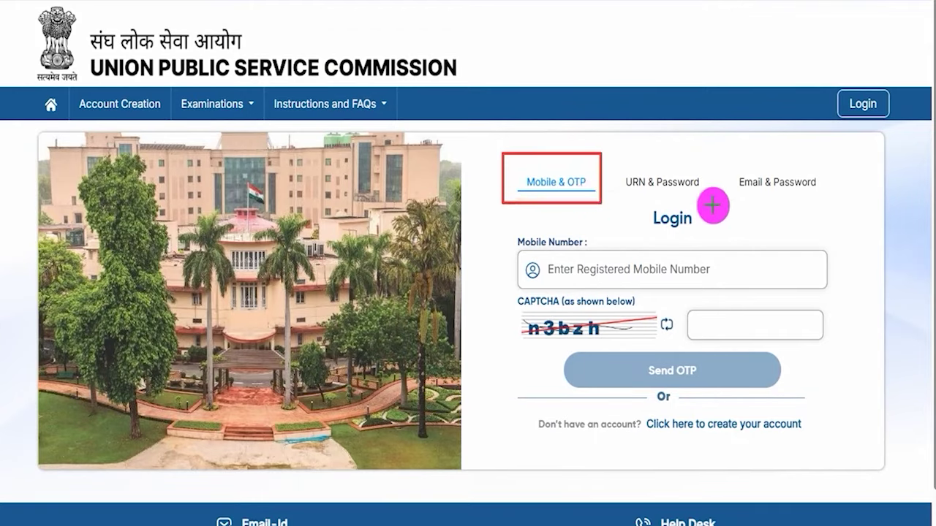
mouse_move(724, 150)
mouse_down()
mouse_move(800, 202)
mouse_move(828, 206)
mouse_up()
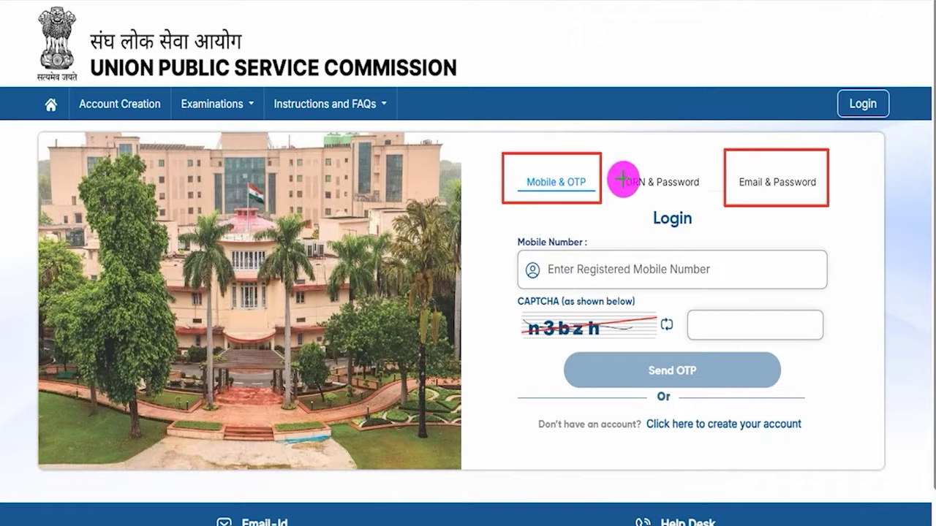
drag(615, 155, 702, 196)
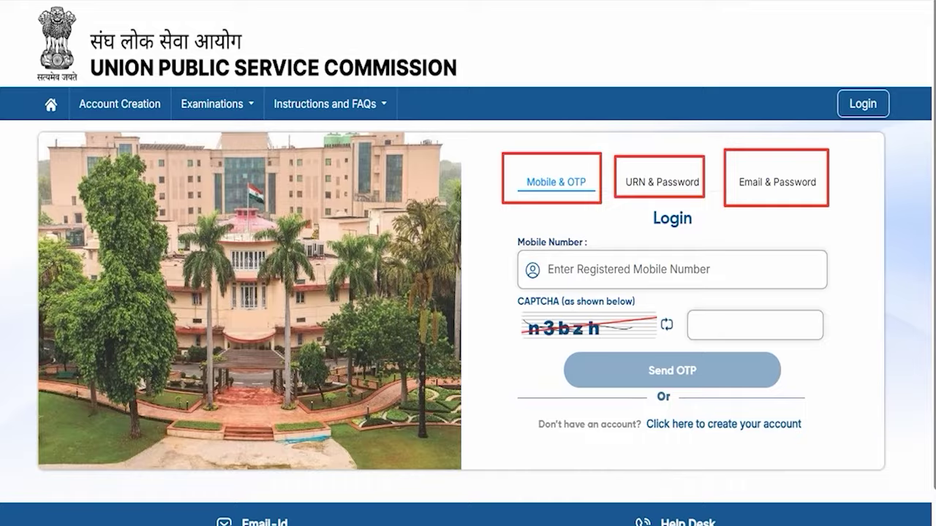
drag(583, 167, 608, 135)
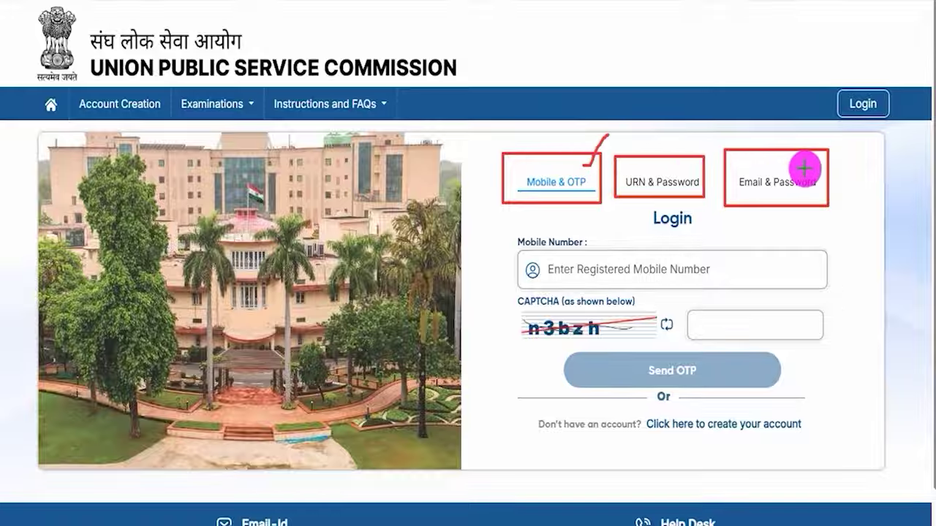
drag(810, 170, 835, 146)
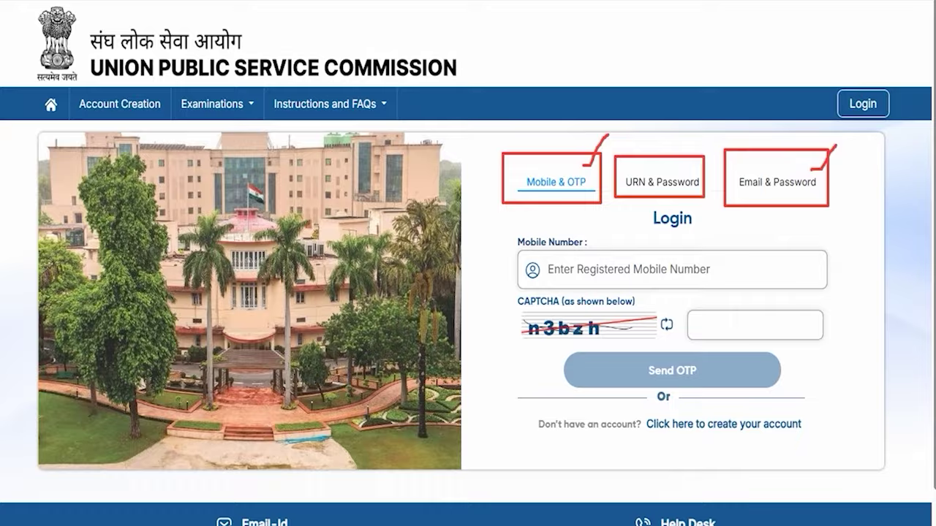
key(Escape)
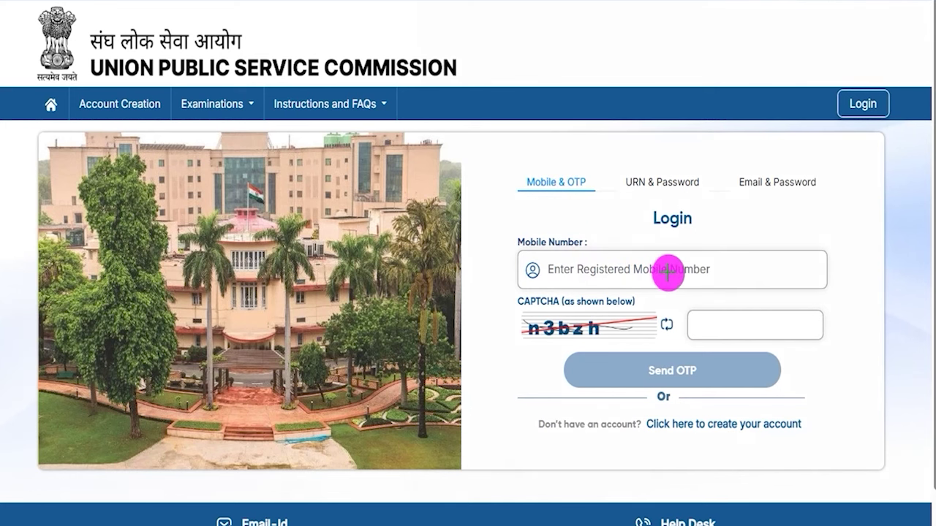
drag(668, 271, 705, 243)
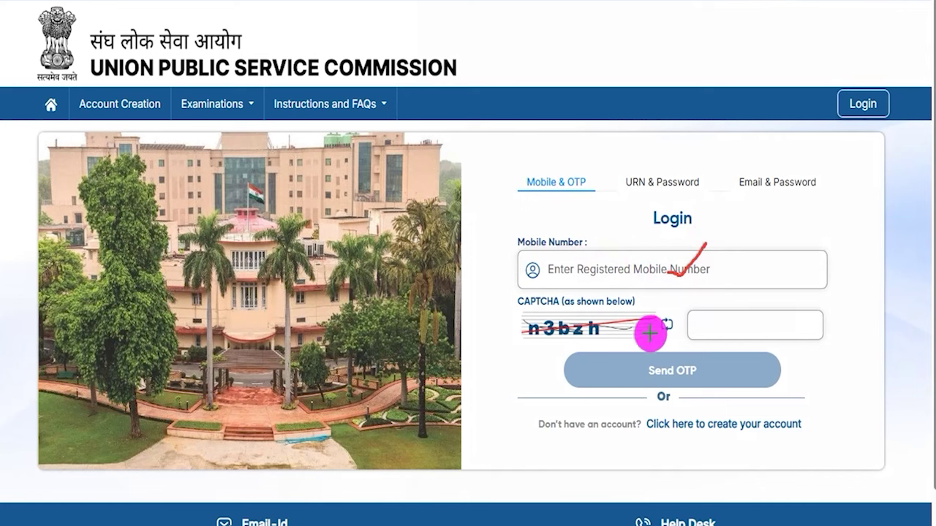
drag(528, 338, 616, 340)
drag(776, 326, 796, 317)
drag(841, 352, 753, 377)
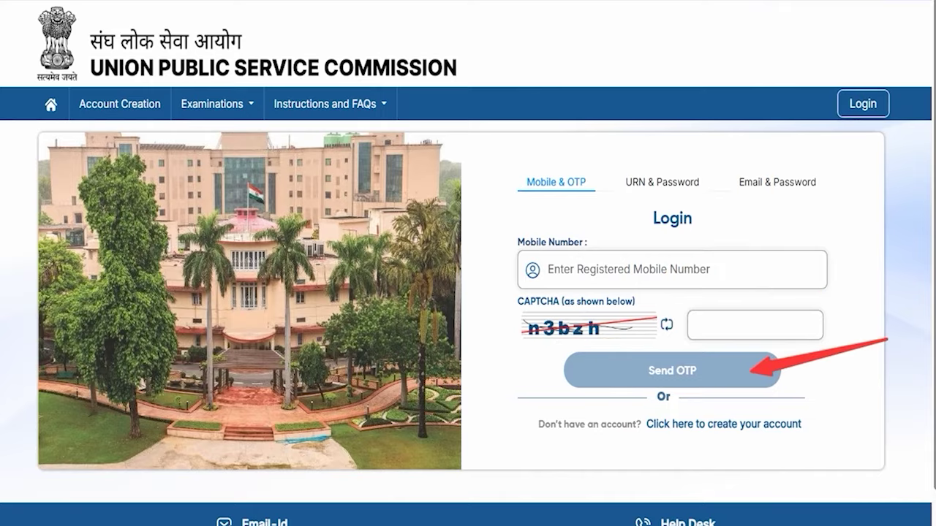
drag(886, 339, 736, 369)
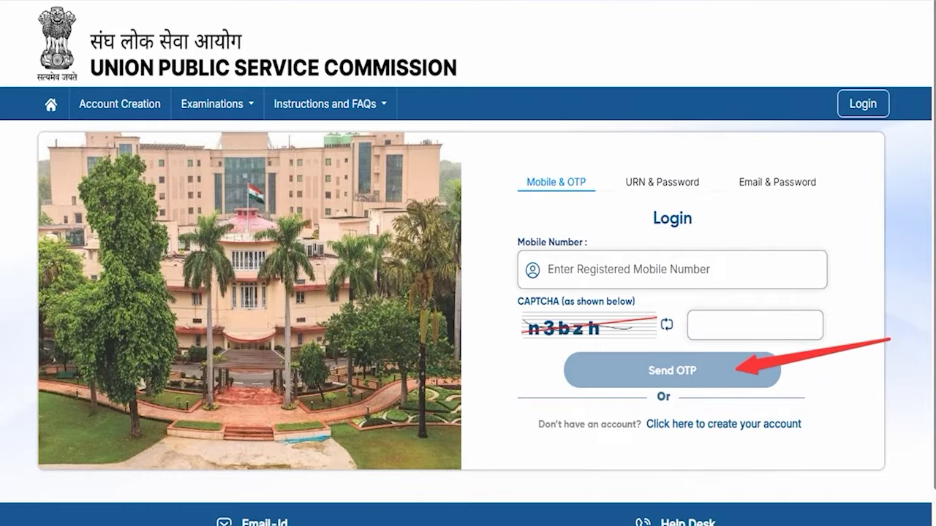
Sign in on the Email & Password tab with the registered email, password and captcha
click(770, 184)
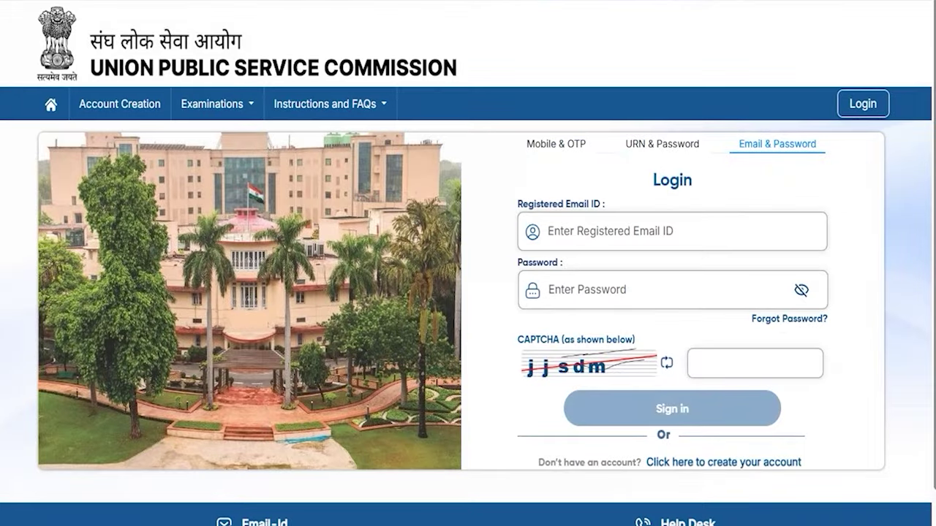
drag(679, 236, 706, 220)
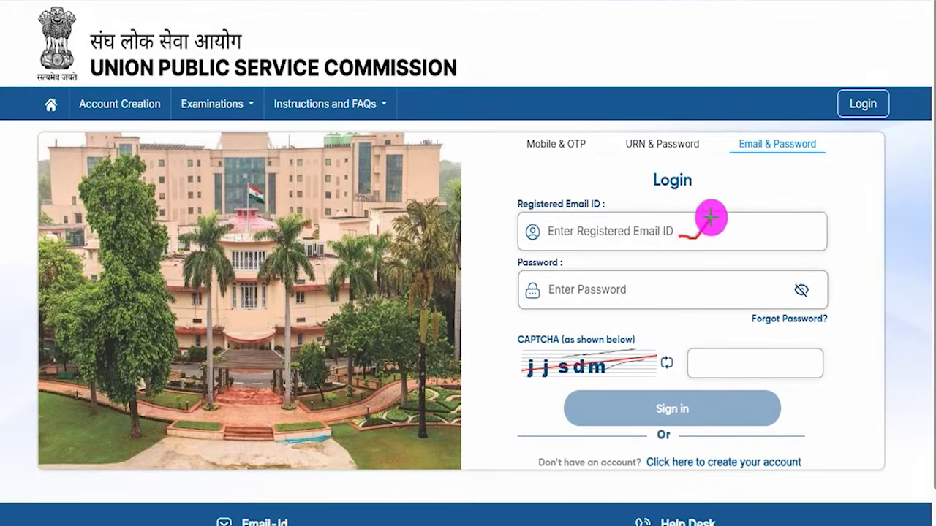
drag(662, 289, 686, 268)
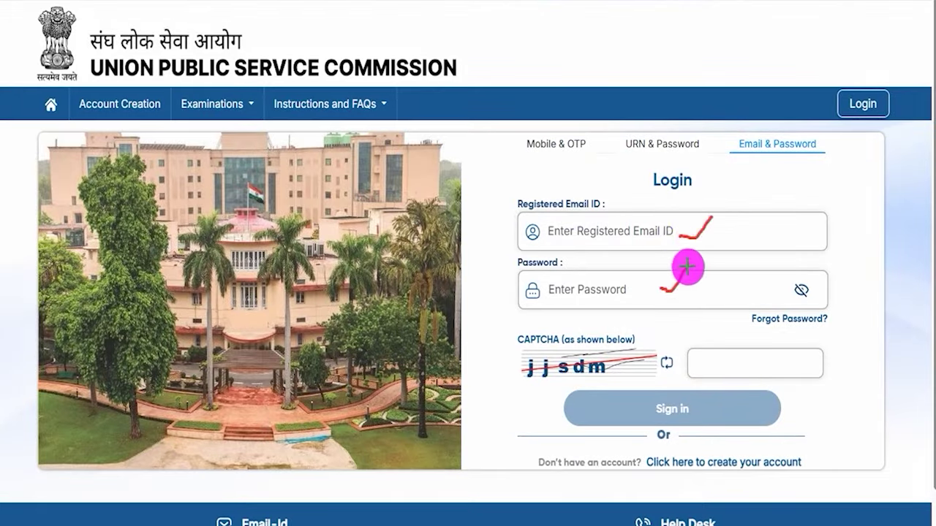
drag(557, 380, 608, 370)
drag(751, 364, 792, 338)
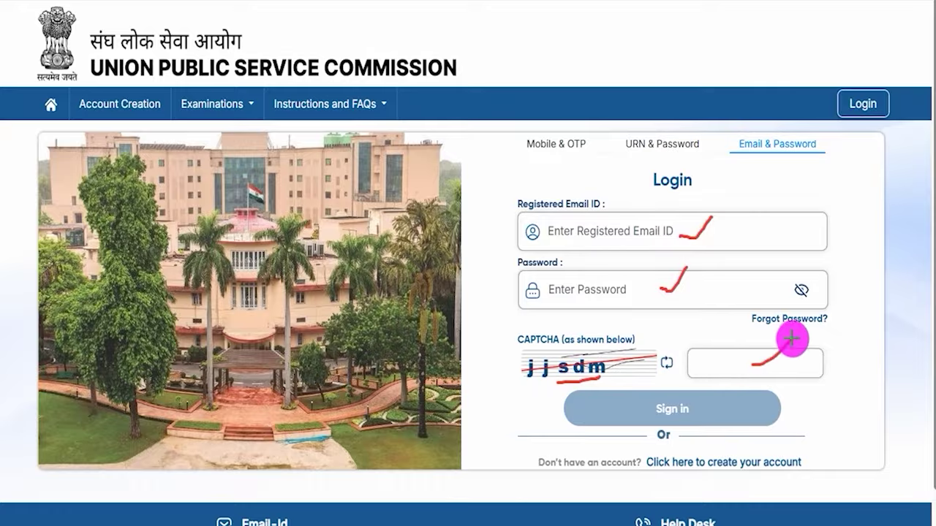
drag(901, 366, 747, 409)
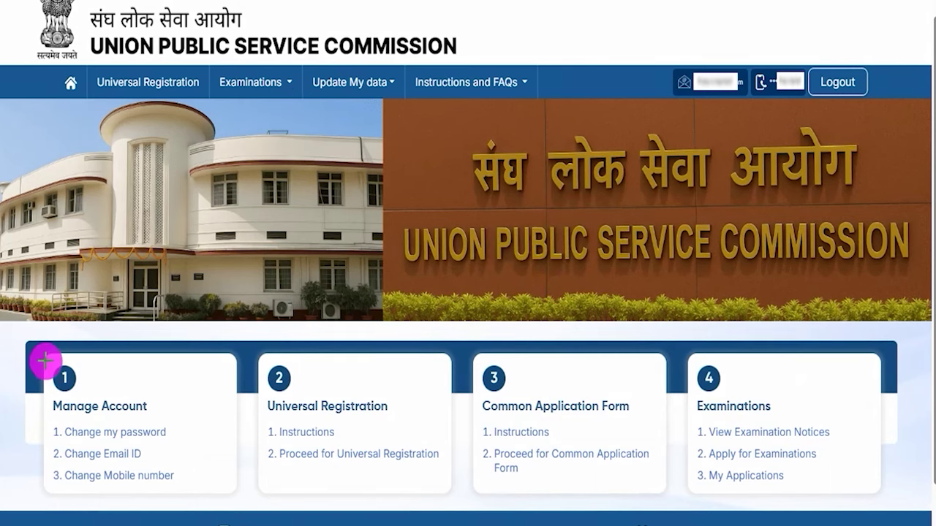
mouse_move(44, 360)
mouse_down()
mouse_move(140, 390)
mouse_move(188, 495)
mouse_up()
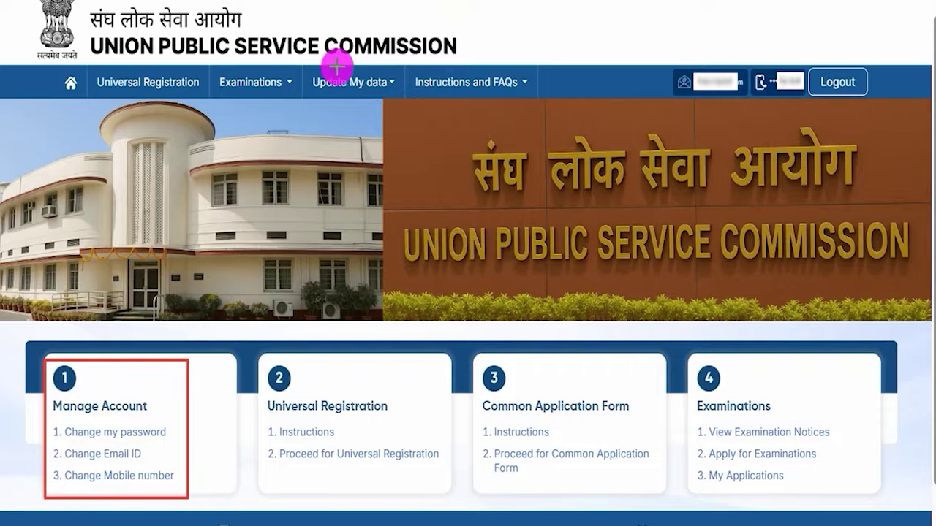
drag(167, 434, 183, 417)
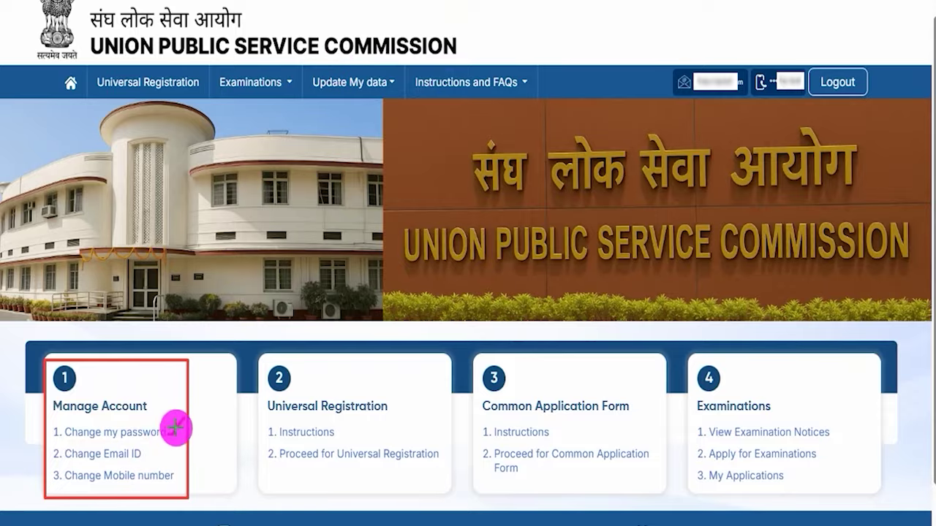
drag(147, 457, 168, 443)
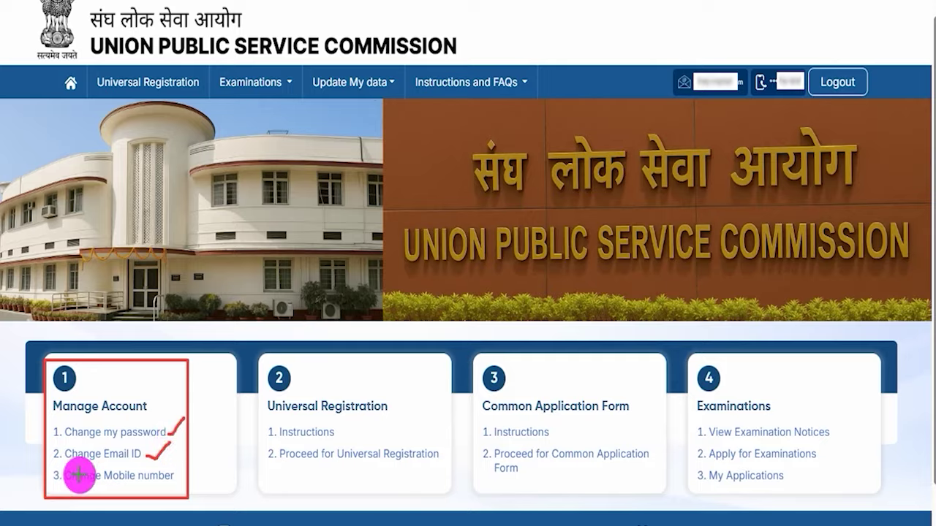
drag(175, 478, 196, 462)
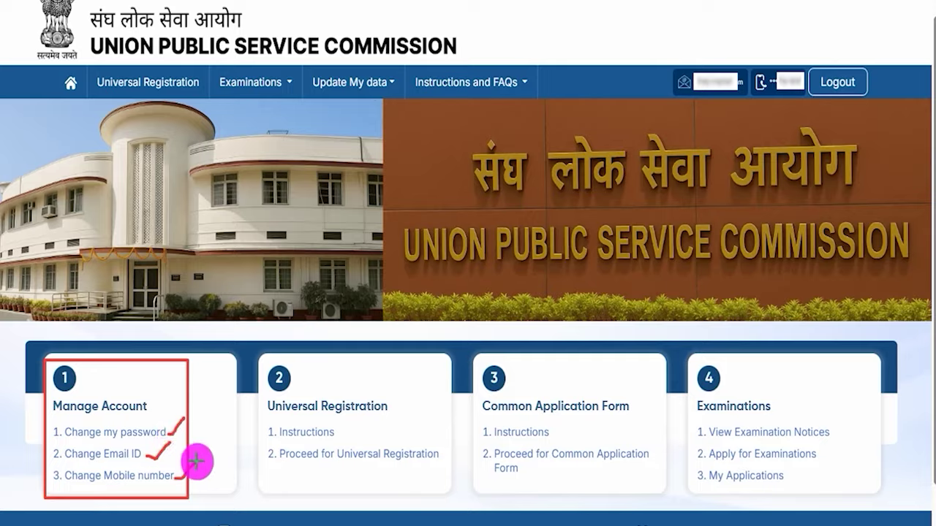
key(Escape)
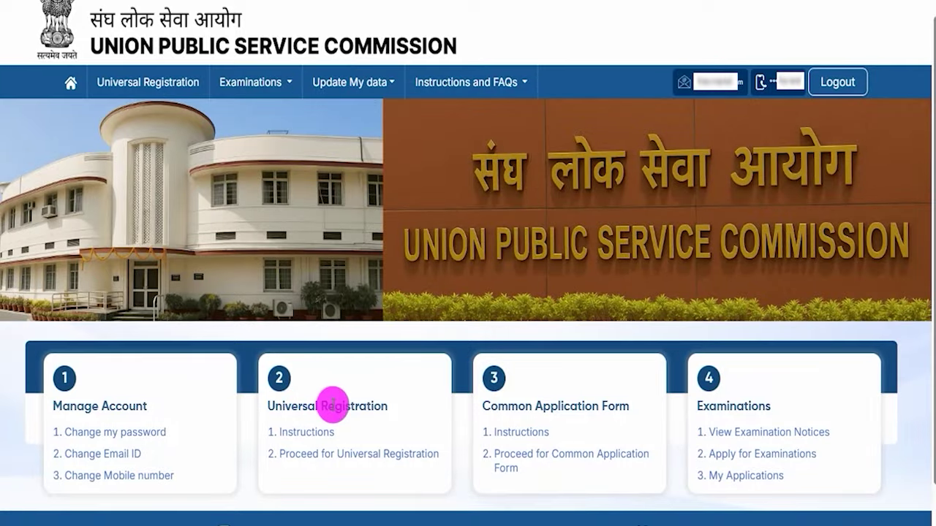
drag(273, 407, 372, 406)
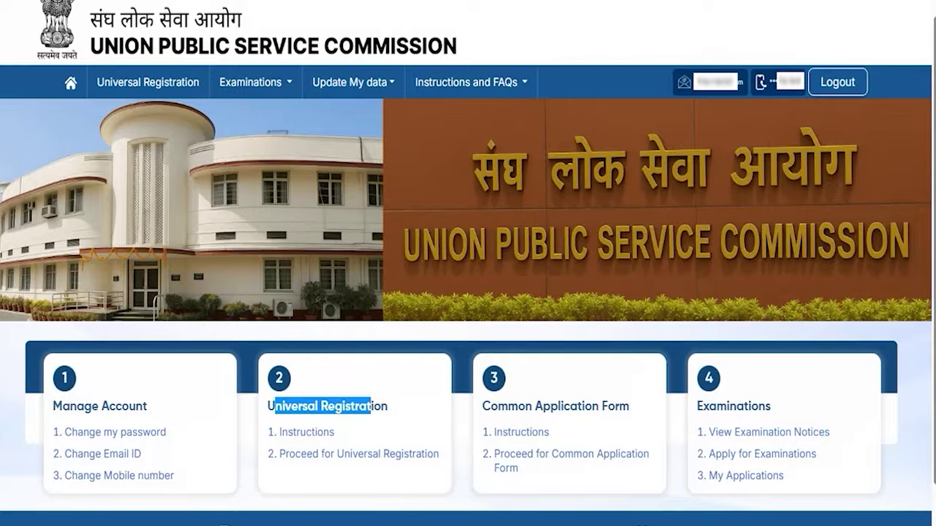
drag(252, 419, 342, 442)
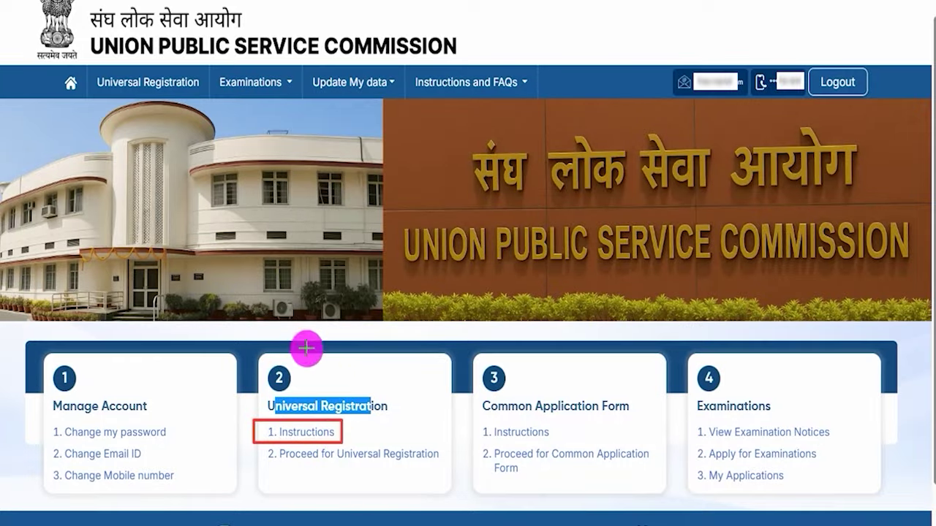
key(Escape)
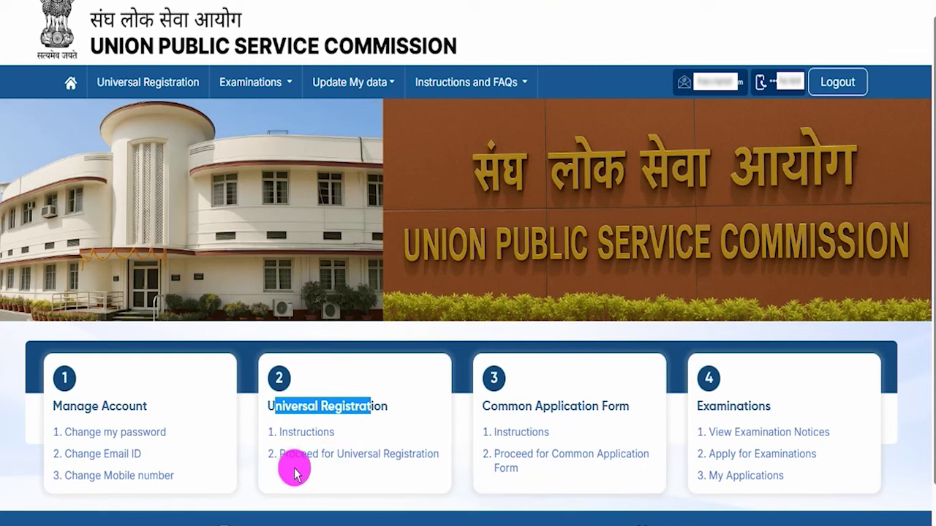
Open the Universal Registration instructions and highlight the heading and identity-details guidance
click(319, 436)
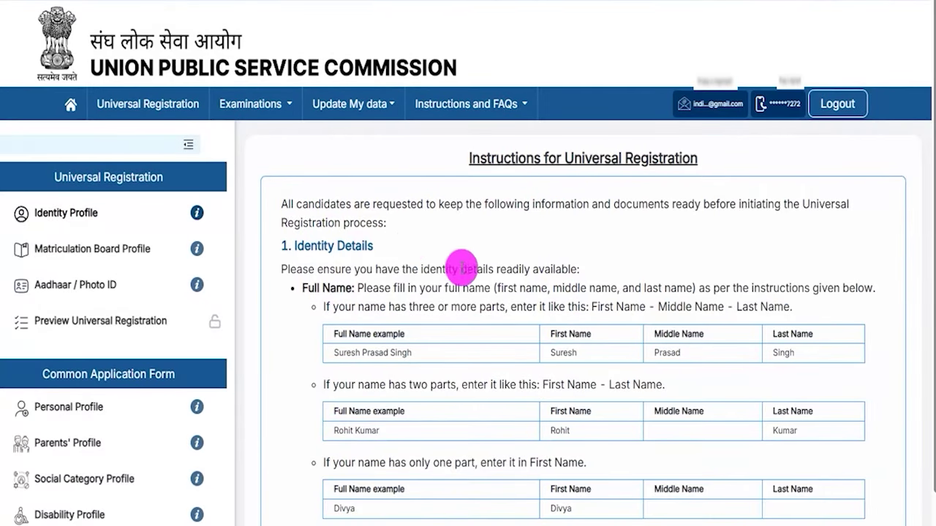
drag(399, 265, 433, 265)
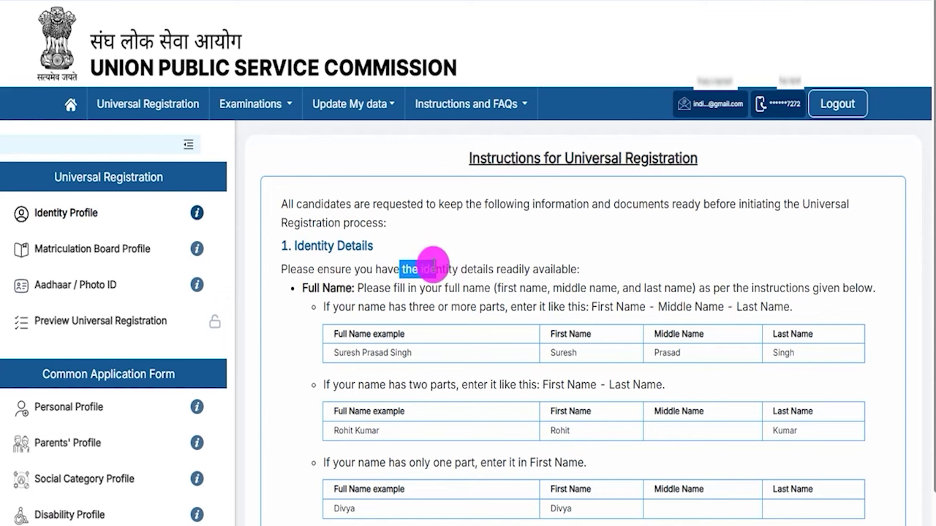
drag(480, 158, 547, 158)
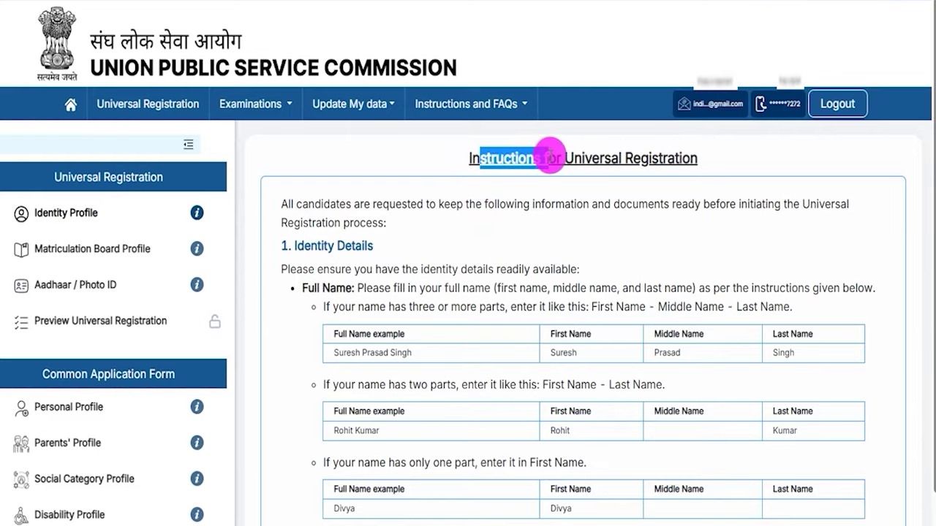
drag(351, 204, 457, 204)
drag(335, 268, 504, 310)
click(521, 371)
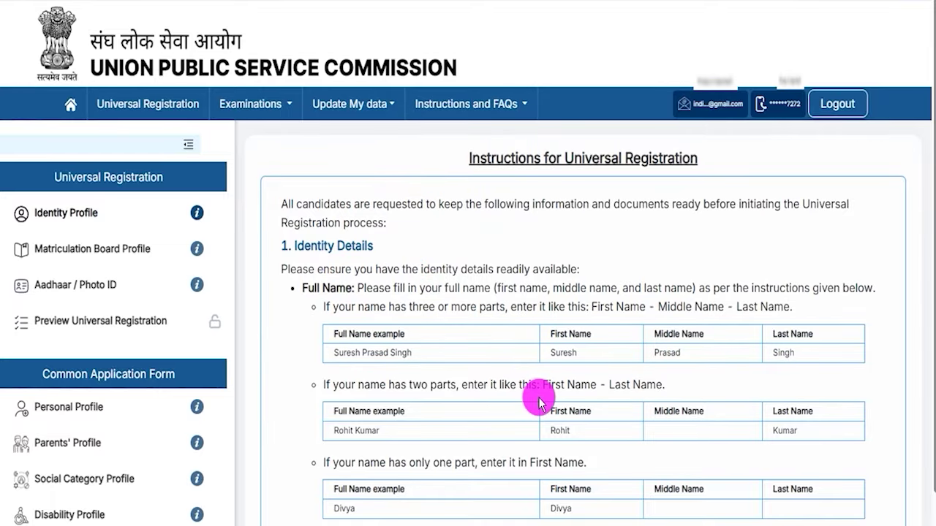
Proceed from the end of the instructions to the Identity Profile name form
scroll(539, 403, down, 10)
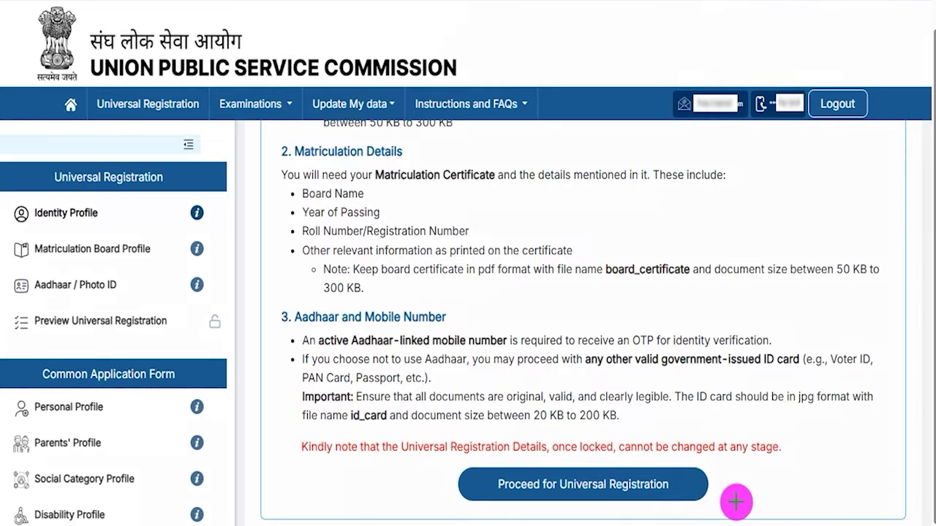
drag(861, 436, 682, 481)
click(682, 483)
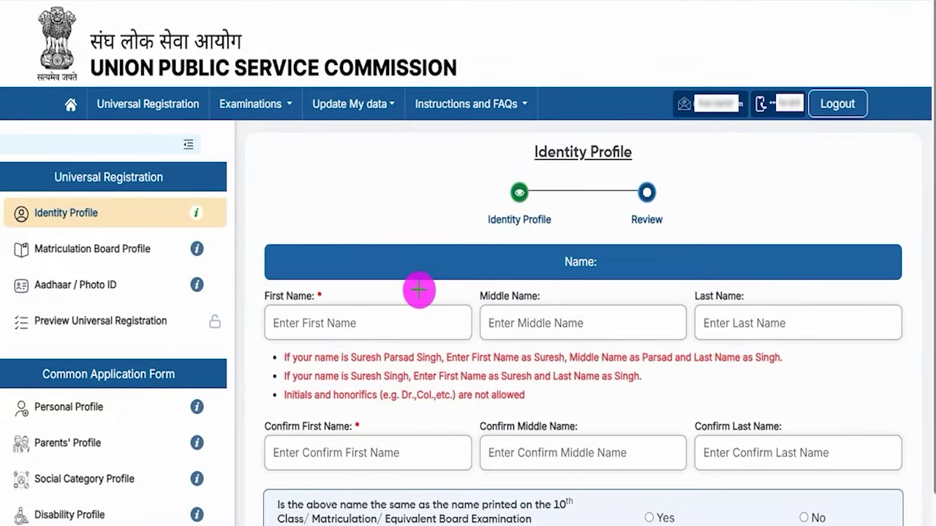
drag(366, 322, 412, 288)
drag(578, 323, 634, 275)
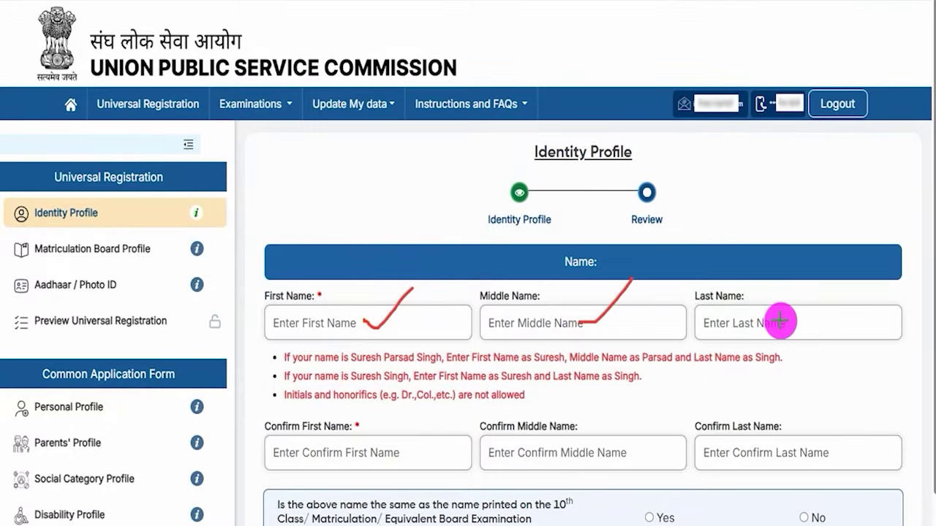
drag(781, 322, 838, 272)
drag(554, 330, 525, 331)
drag(723, 329, 742, 328)
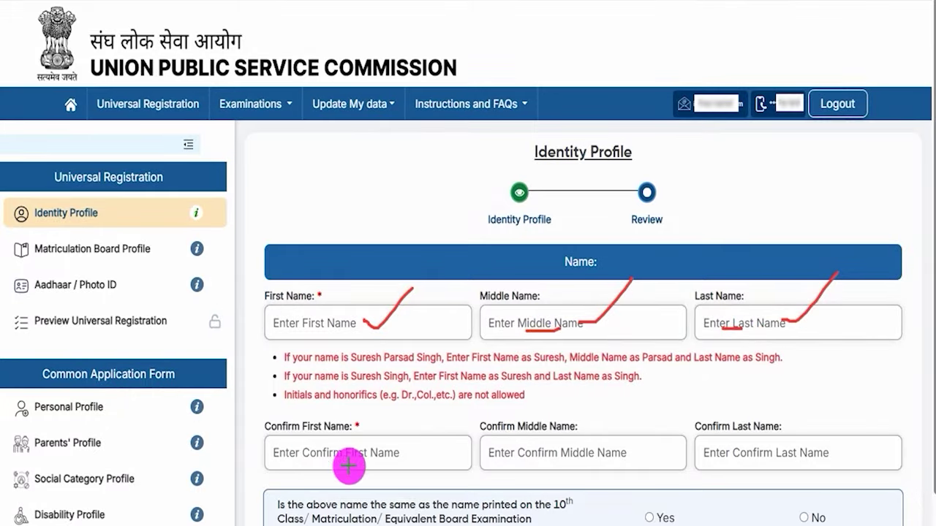
drag(352, 458, 404, 409)
drag(598, 452, 645, 413)
drag(778, 444, 808, 419)
click(439, 2)
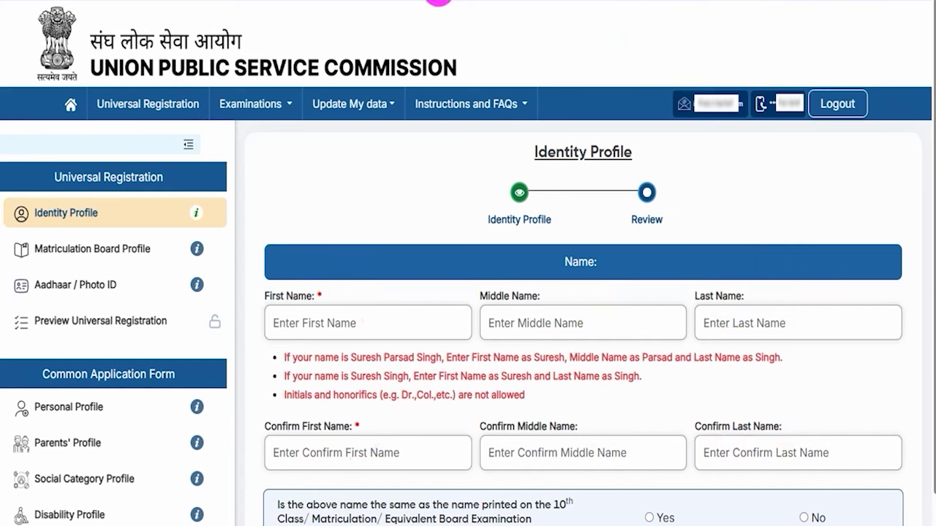
scroll(421, 281, down, 3)
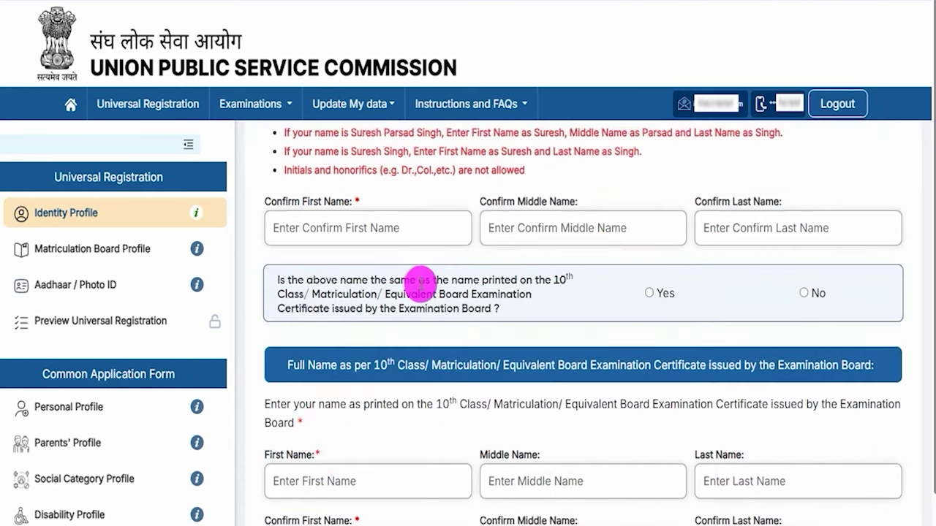
drag(340, 280, 462, 276)
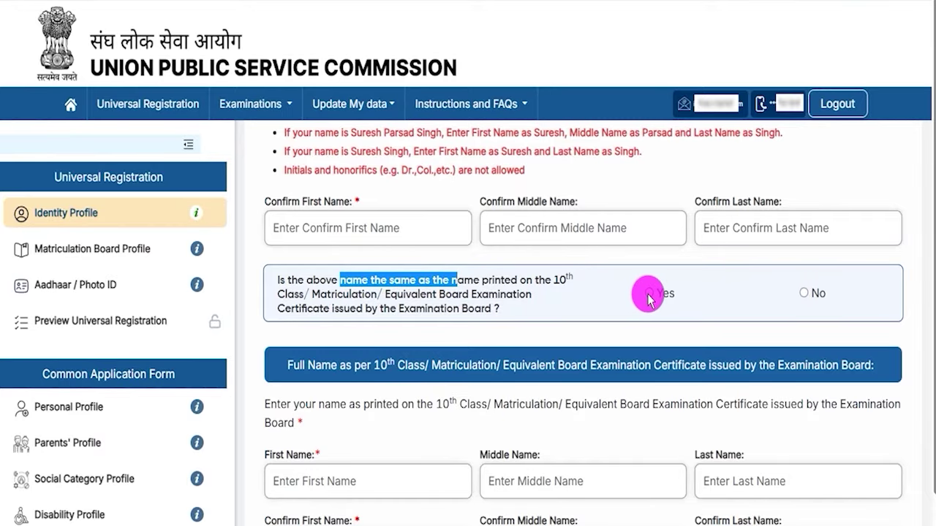
scroll(487, 288, up, 1)
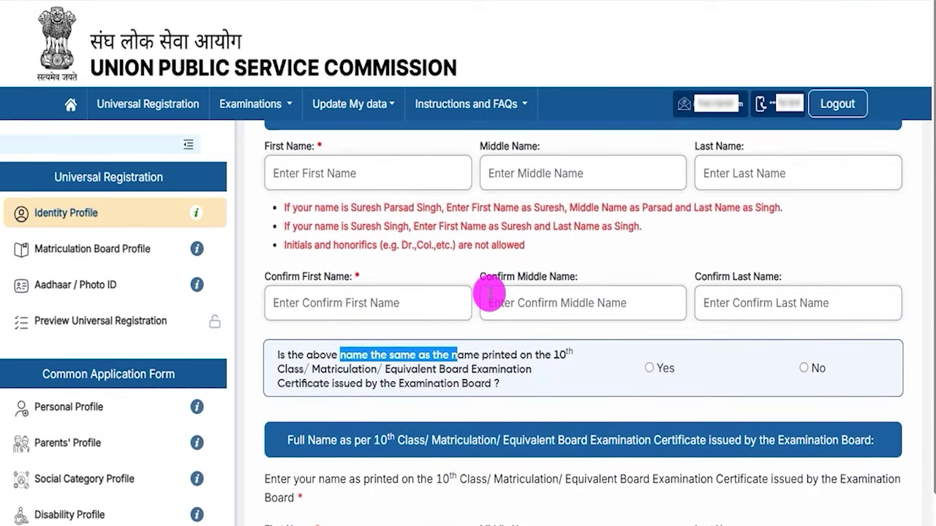
scroll(443, 271, down, 2)
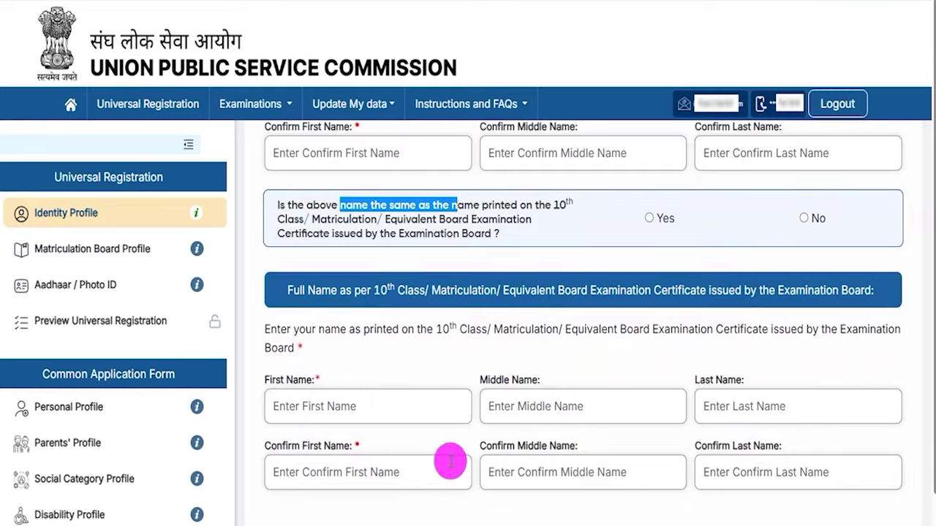
Answer No to the name matching the 10th certificate and highlight the gazette evidence requirement
click(804, 218)
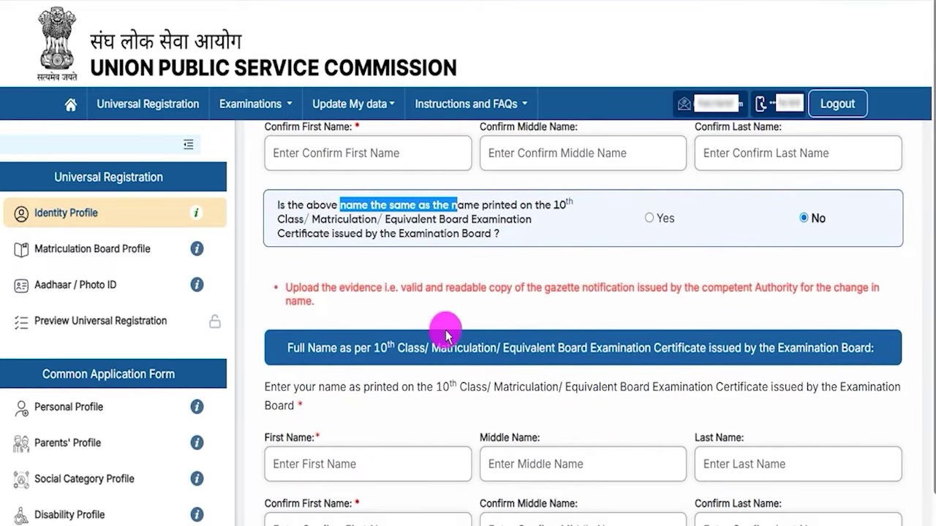
drag(400, 287, 599, 286)
scroll(505, 351, down, 2)
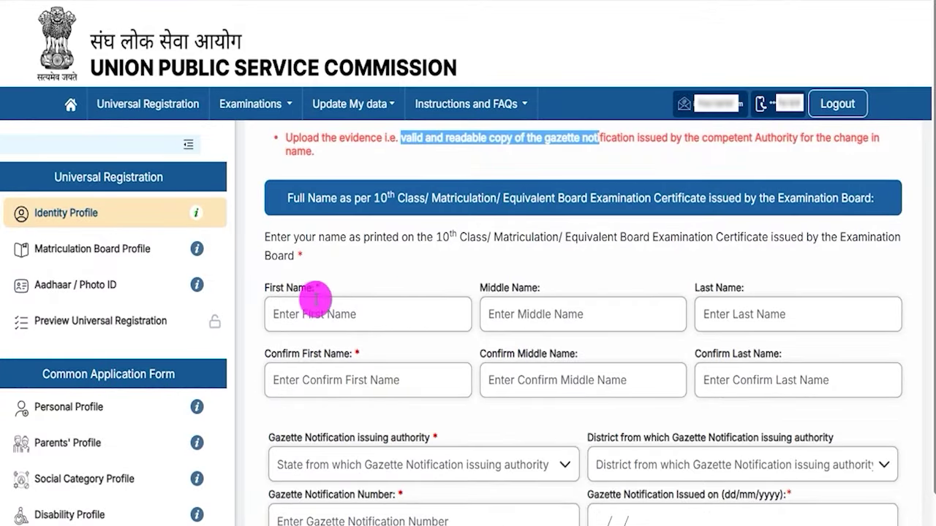
drag(281, 291, 315, 289)
click(505, 288)
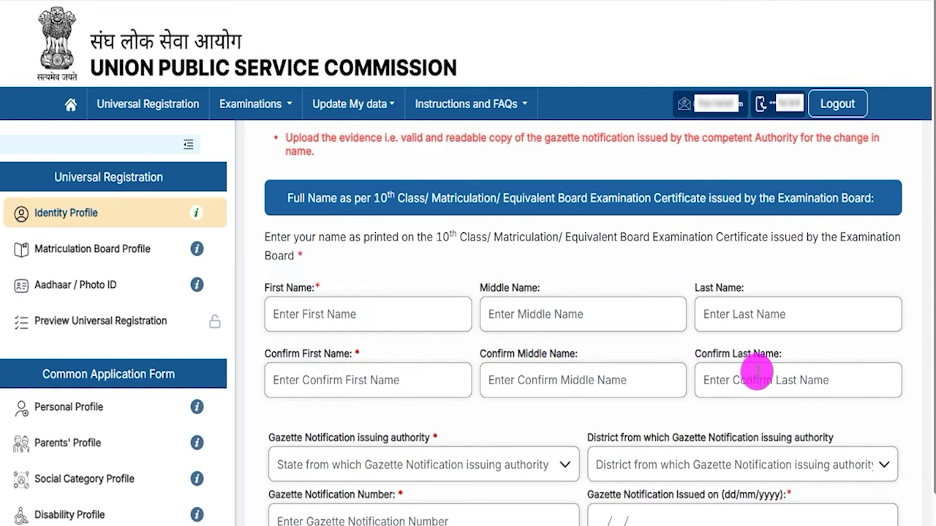
Go through the gazette issuing authority, district, notification number and date fields
scroll(475, 409, down, 2)
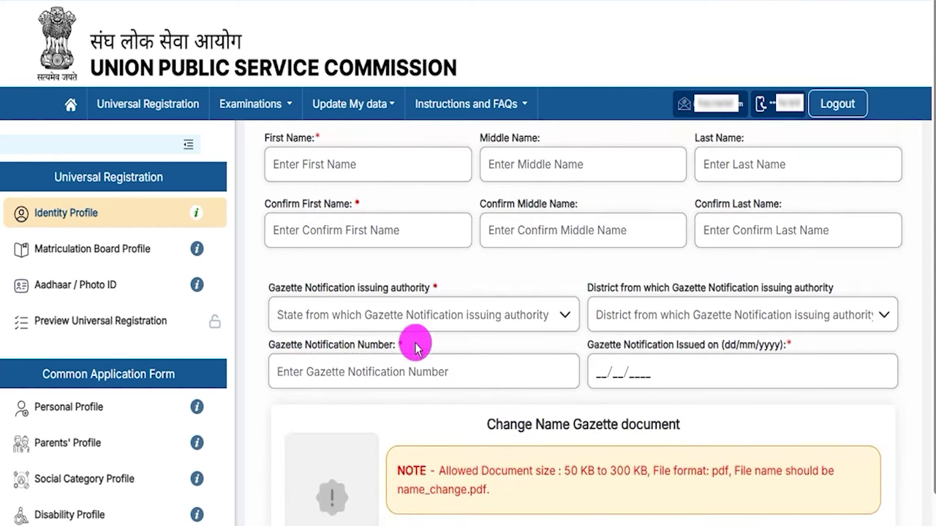
click(371, 316)
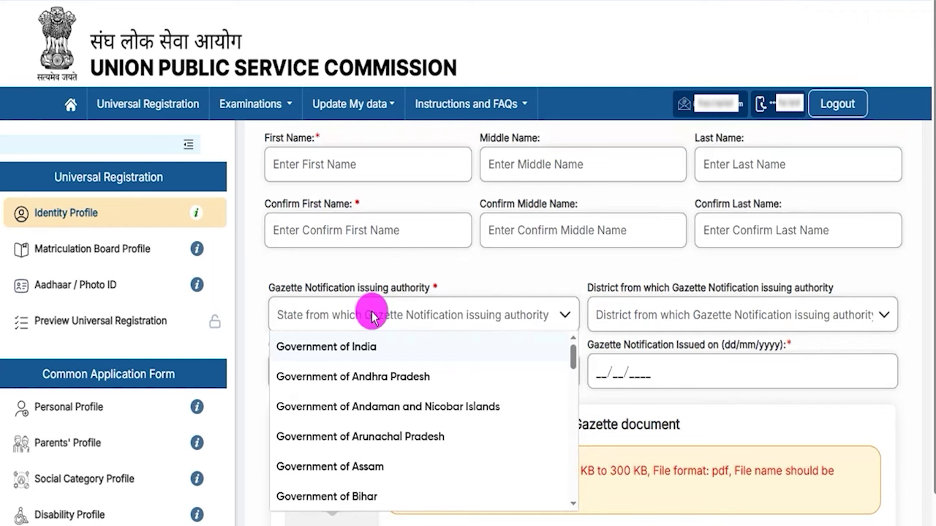
click(686, 315)
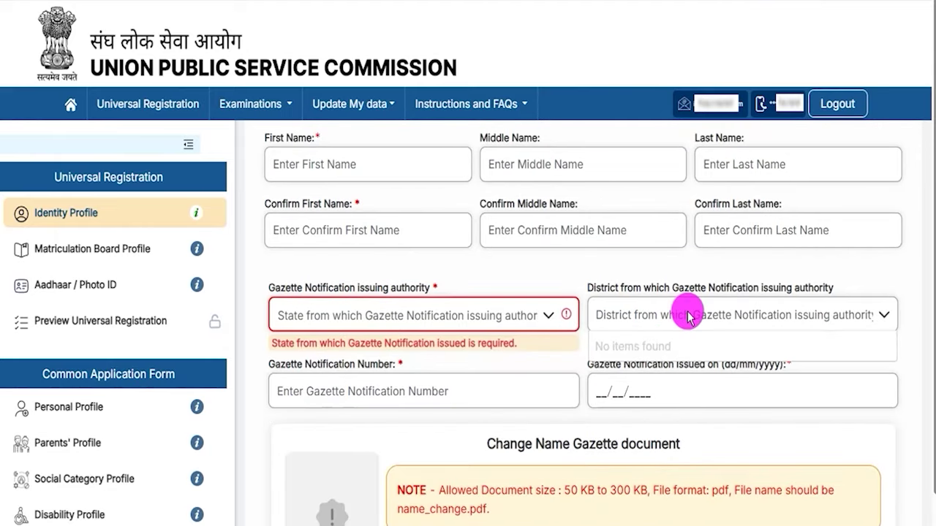
click(378, 395)
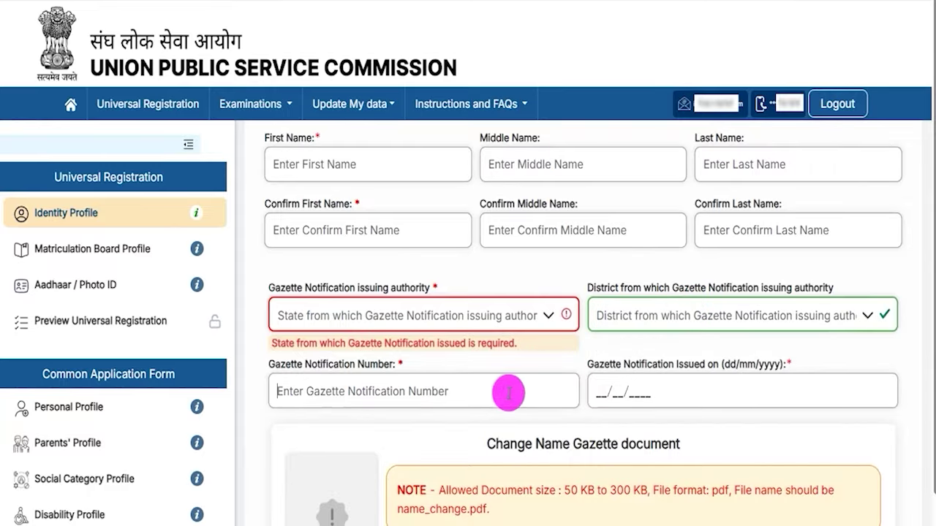
click(618, 392)
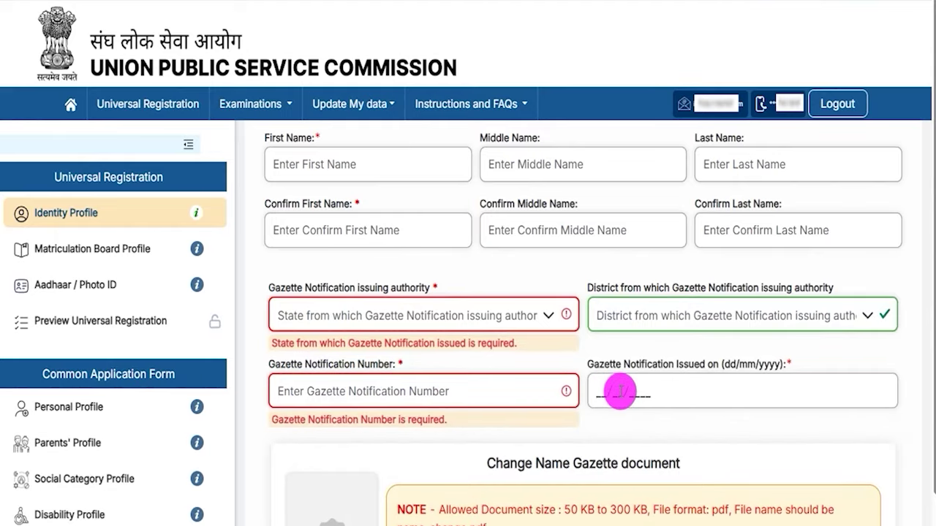
Point out the 50–300 KB size limit and where the gazette document is uploaded
scroll(620, 395, down, 2)
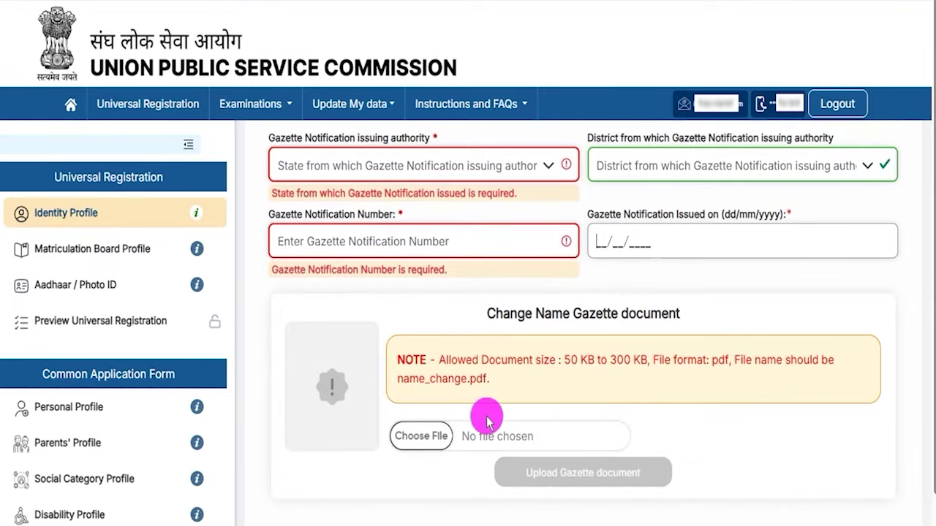
drag(565, 361, 629, 363)
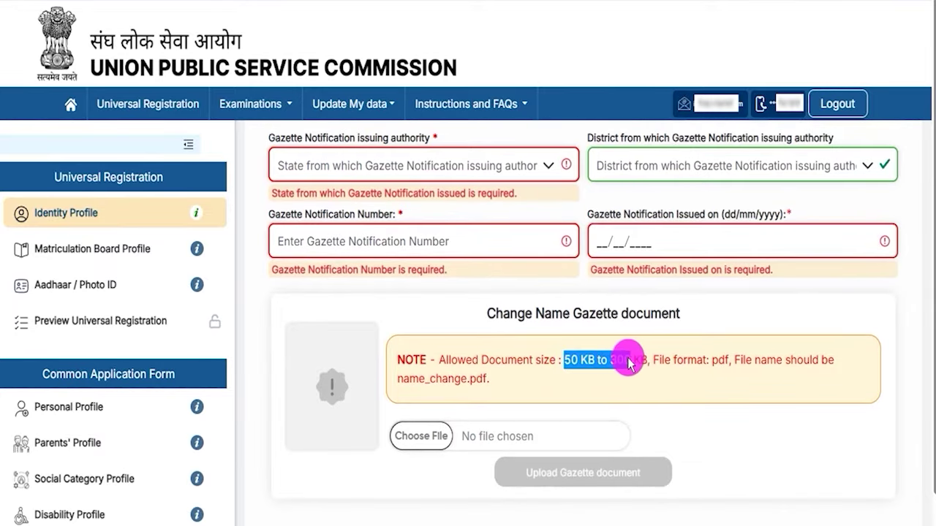
click(717, 363)
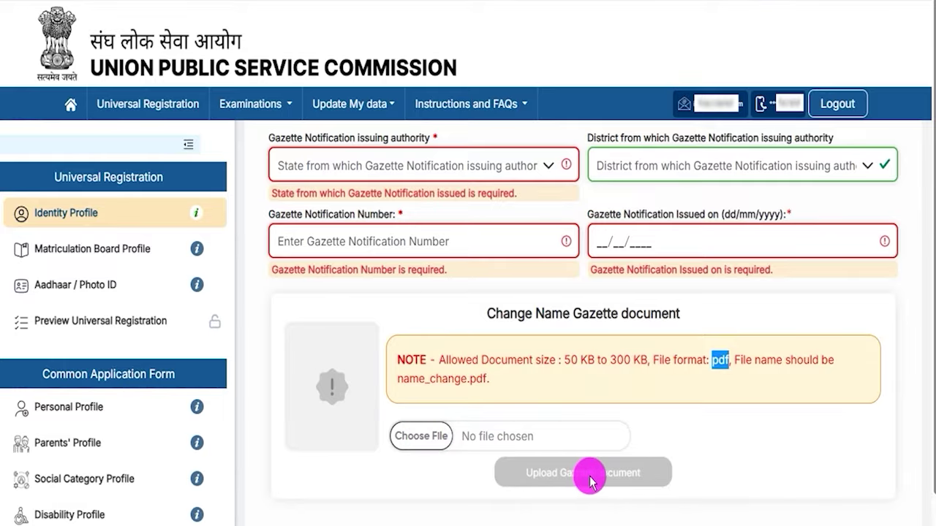
mouse_move(821, 433)
mouse_down()
mouse_move(637, 476)
mouse_move(664, 475)
mouse_up()
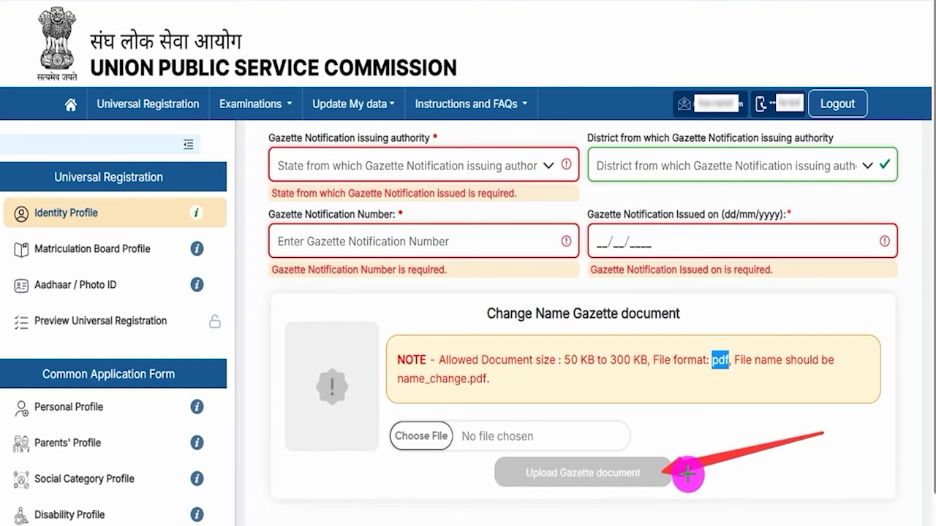
key(Escape)
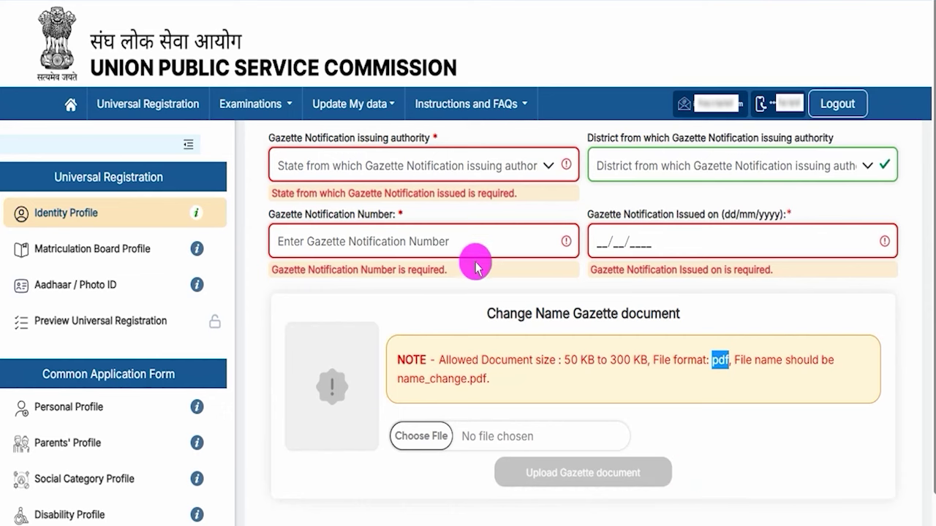
scroll(476, 261, up, 6)
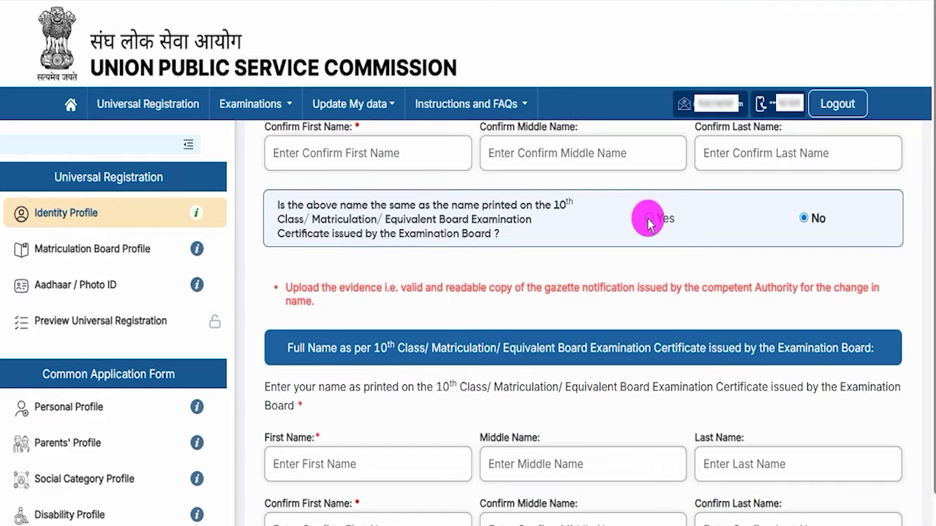
Answer Yes to the name match and set Gender and Confirm Gender to Male
click(647, 219)
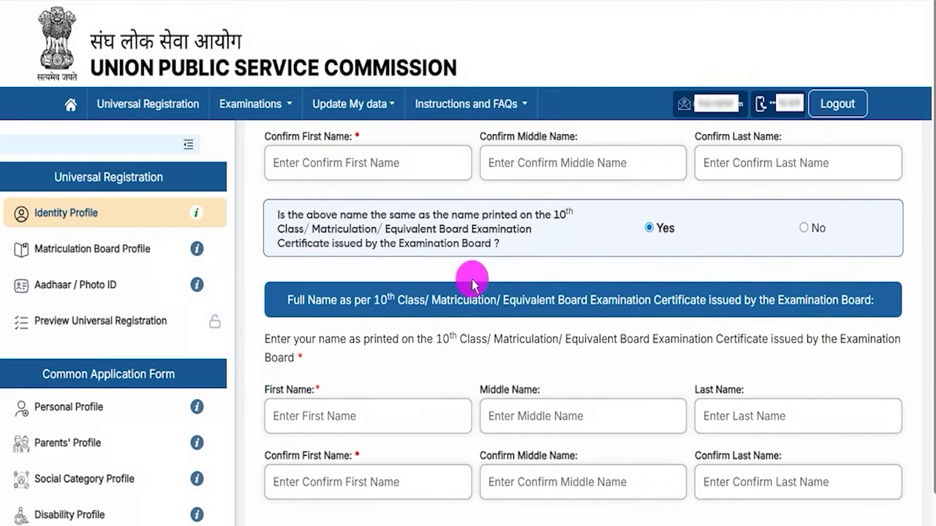
scroll(476, 314, down, 5)
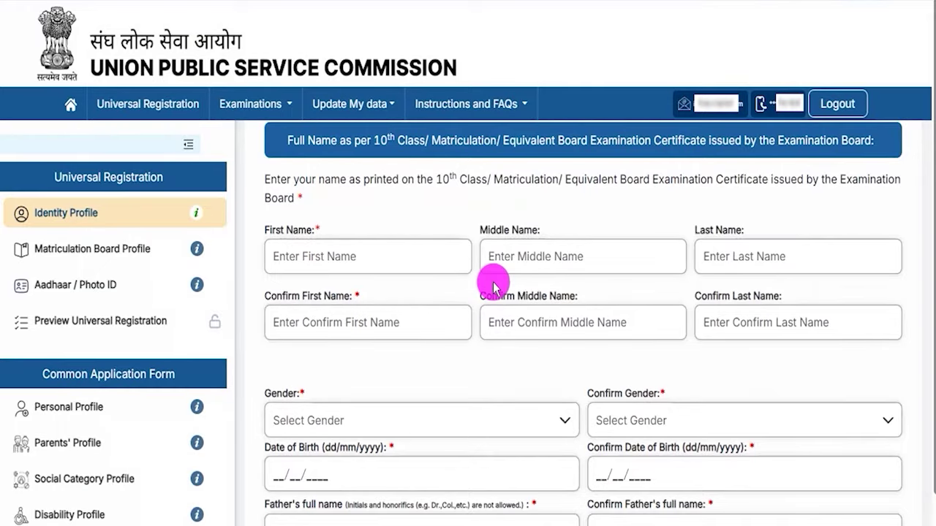
scroll(530, 335, down, 2)
scroll(530, 334, down, 1)
click(355, 240)
click(274, 273)
click(706, 237)
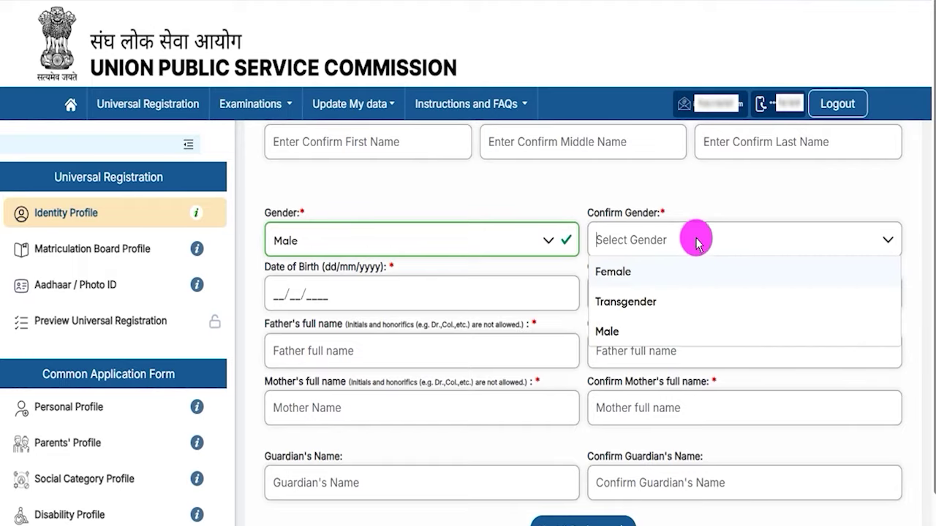
click(608, 331)
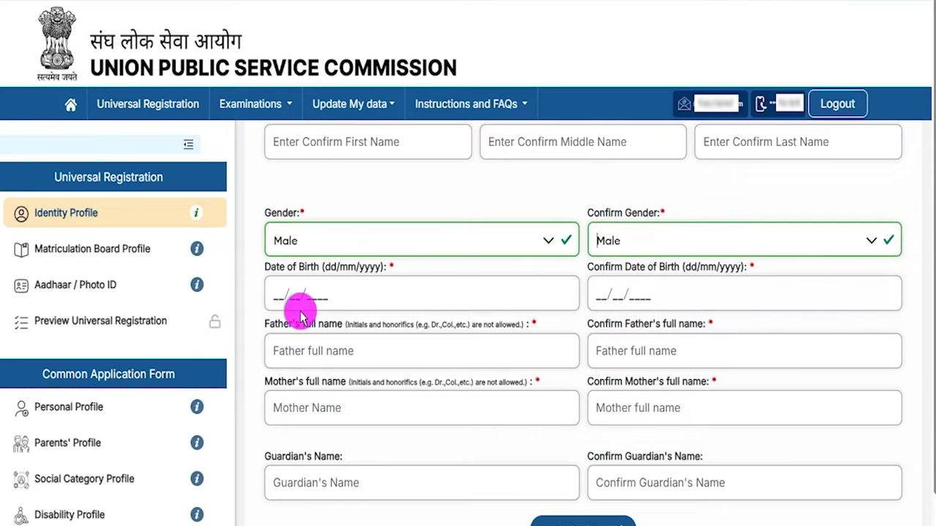
Pass through Date of Birth and Confirm Date of Birth, leaving both blank
drag(281, 272, 319, 268)
click(278, 296)
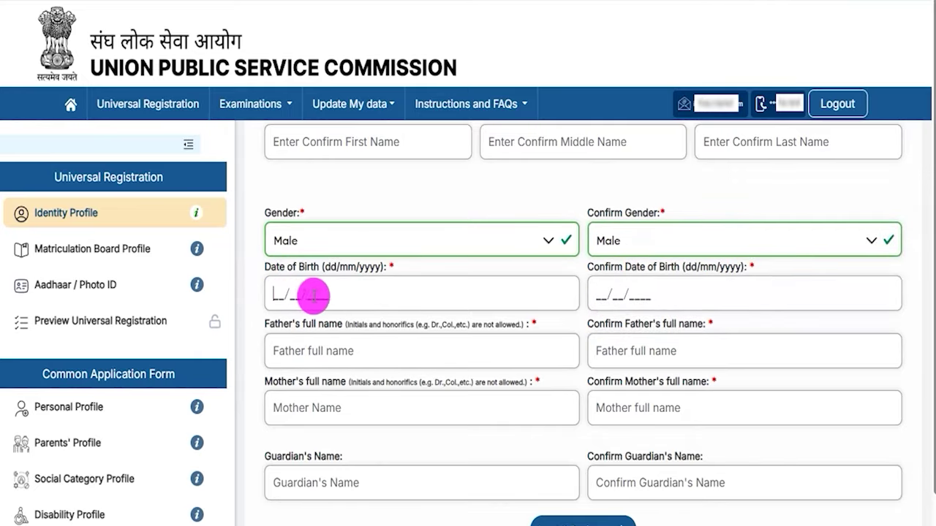
click(621, 298)
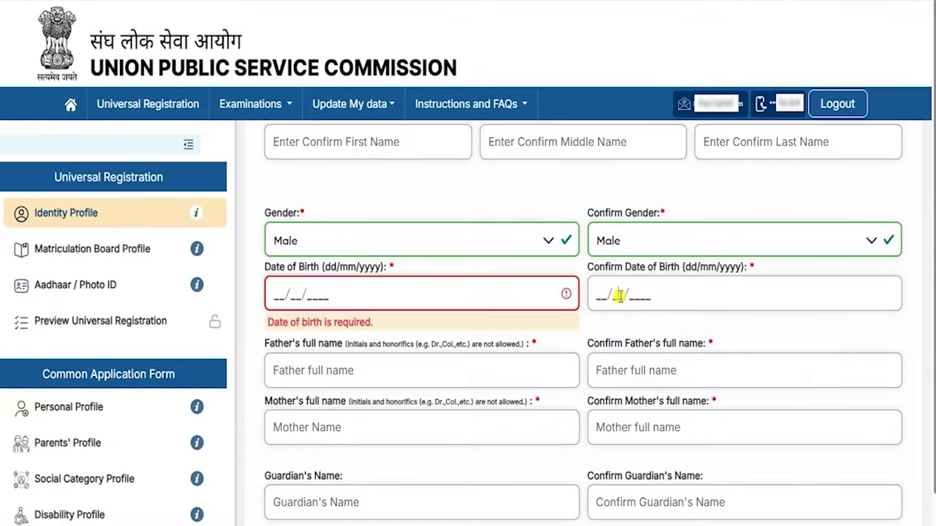
scroll(390, 355, down, 2)
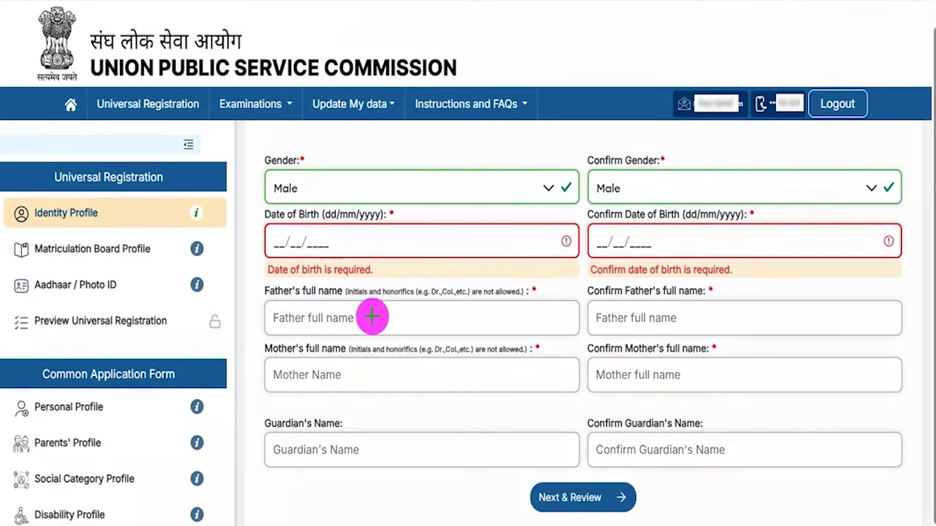
drag(374, 319, 429, 288)
drag(682, 321, 722, 294)
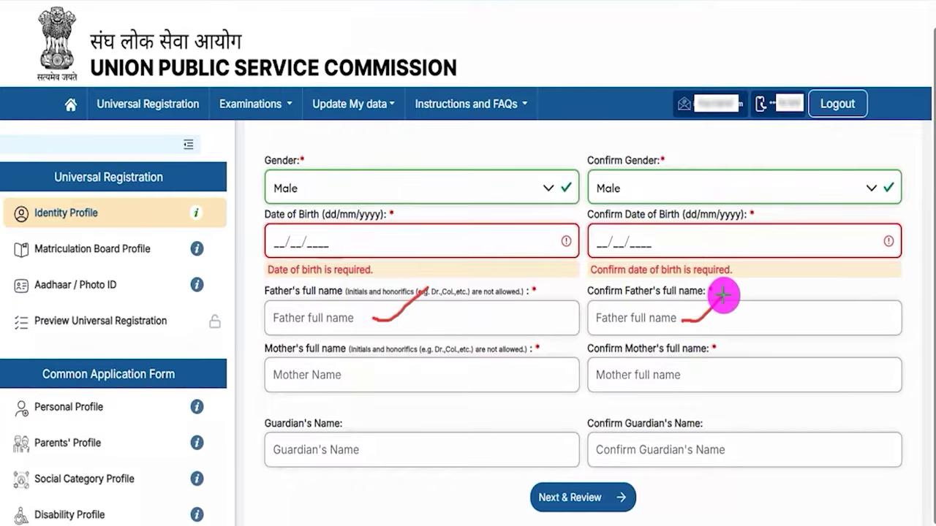
drag(373, 382, 426, 356)
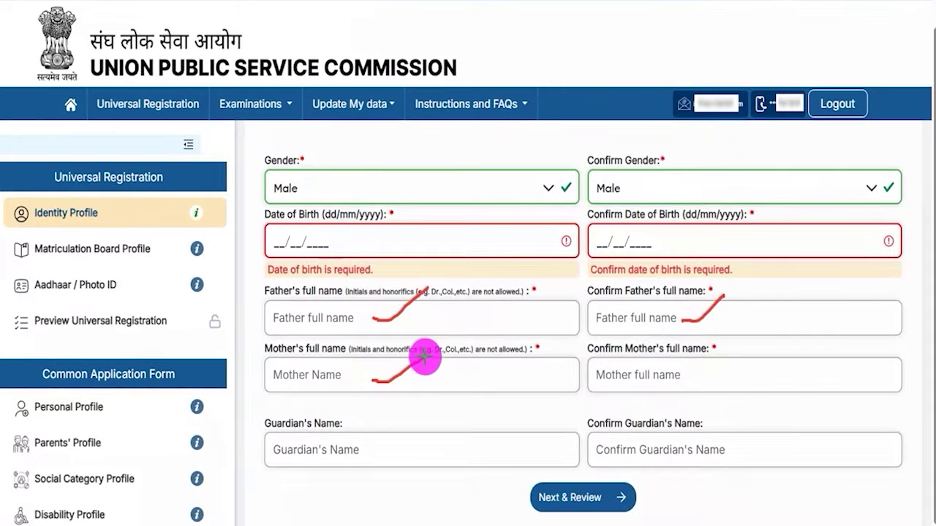
drag(706, 377, 763, 344)
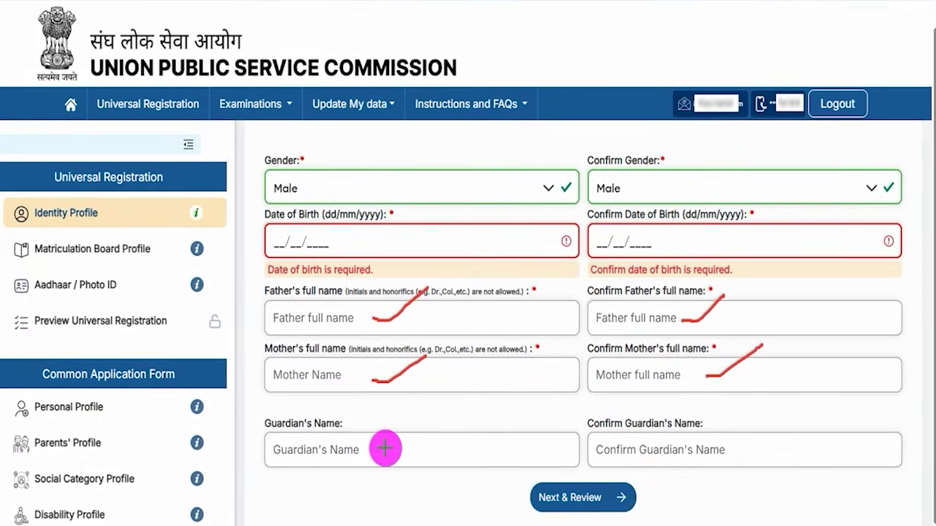
drag(384, 449, 441, 412)
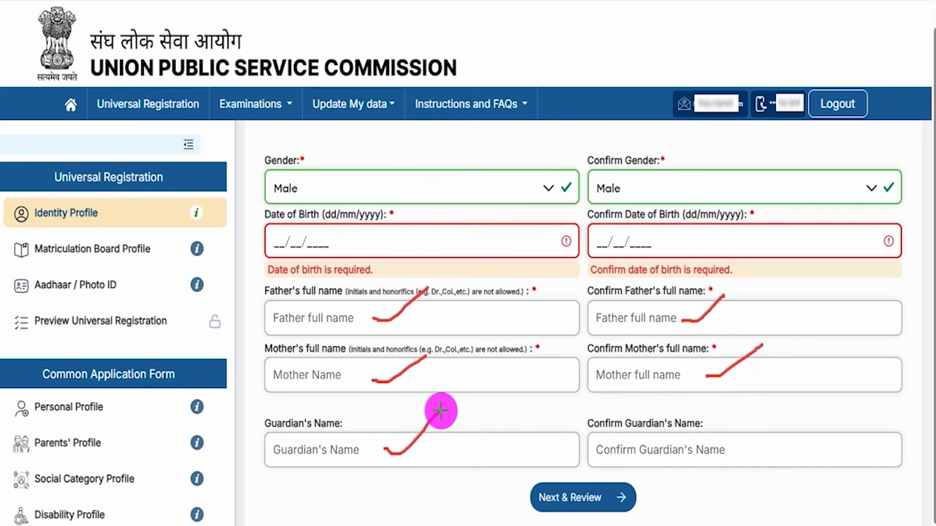
mouse_move(736, 446)
mouse_down()
mouse_move(790, 399)
mouse_move(800, 402)
mouse_up()
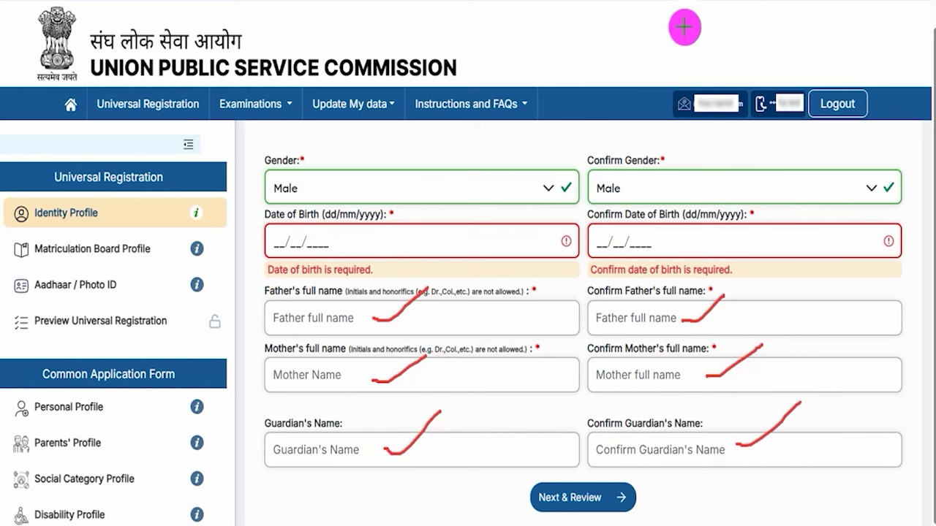
drag(836, 485, 630, 505)
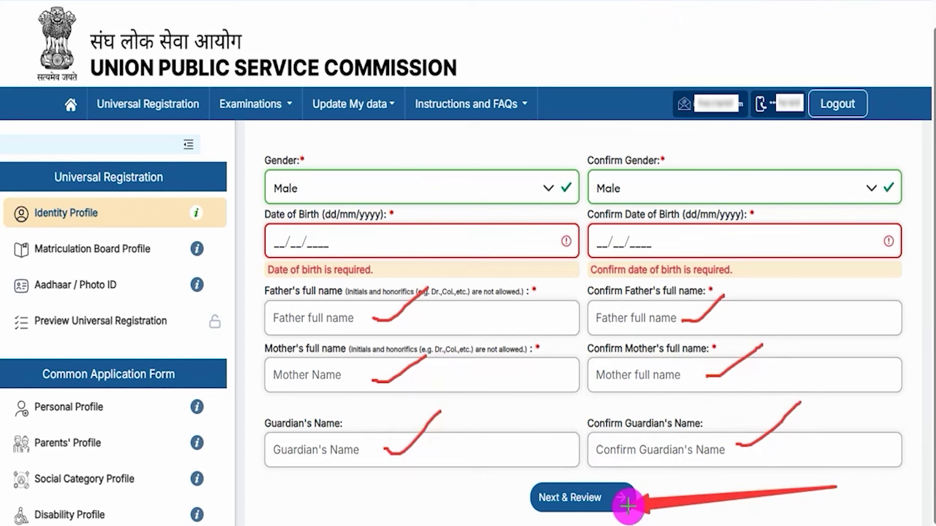
Review the entered identity details and submit them
click(626, 501)
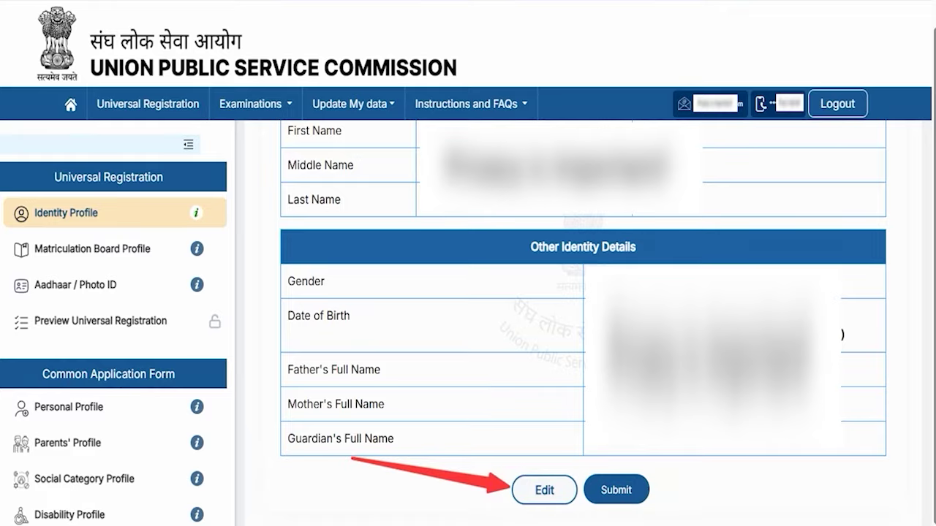
click(647, 488)
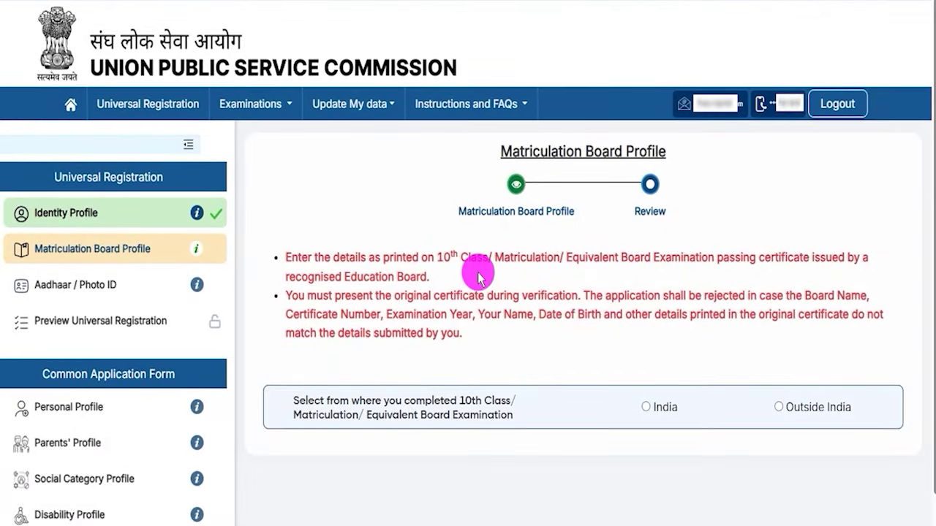
Choose India as where 10th class was completed, highlighting the question and passout State/UT label
drag(437, 257, 510, 260)
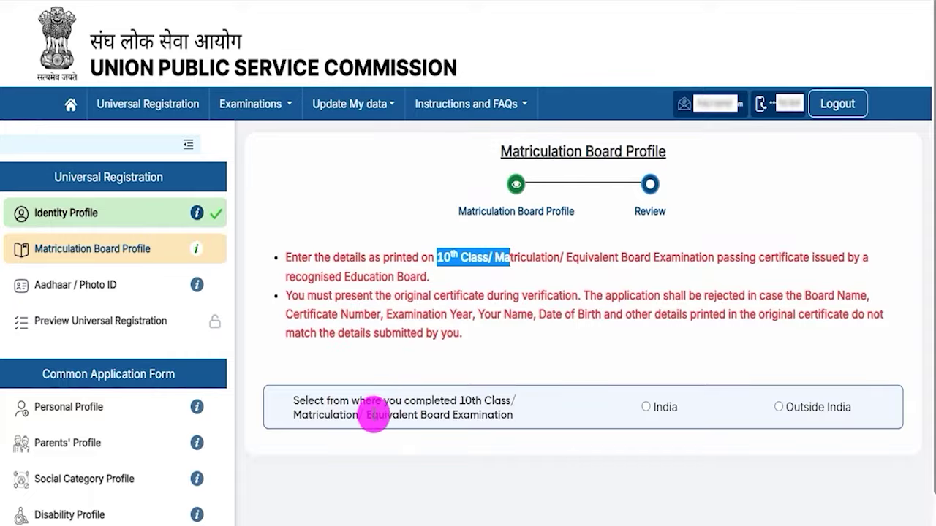
drag(326, 401, 468, 398)
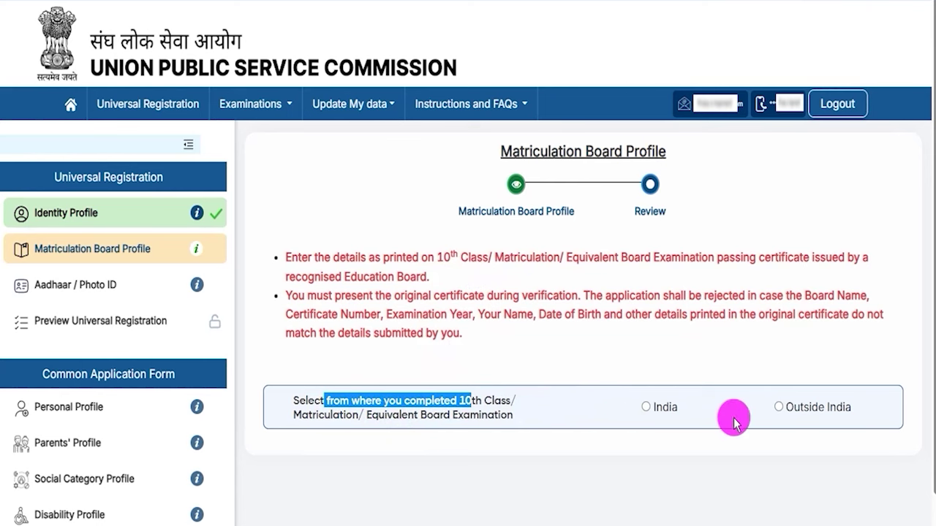
click(646, 407)
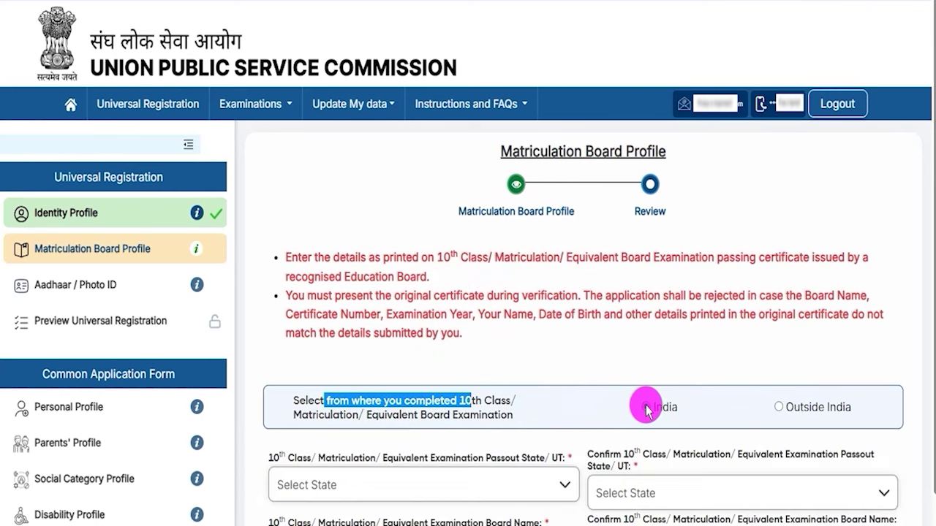
scroll(553, 426, down, 3)
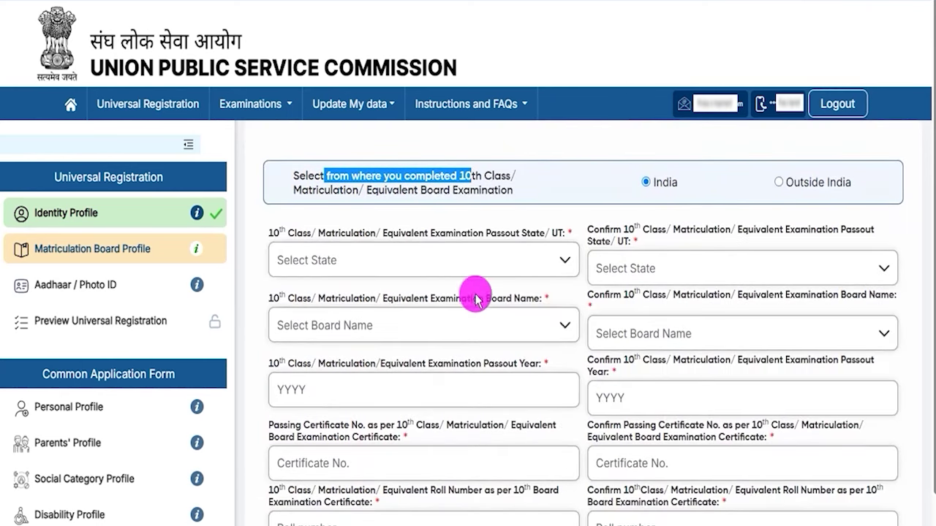
drag(269, 233, 537, 235)
Set the passout State/UT and its confirmation to Uttar Pradesh
click(536, 235)
click(427, 262)
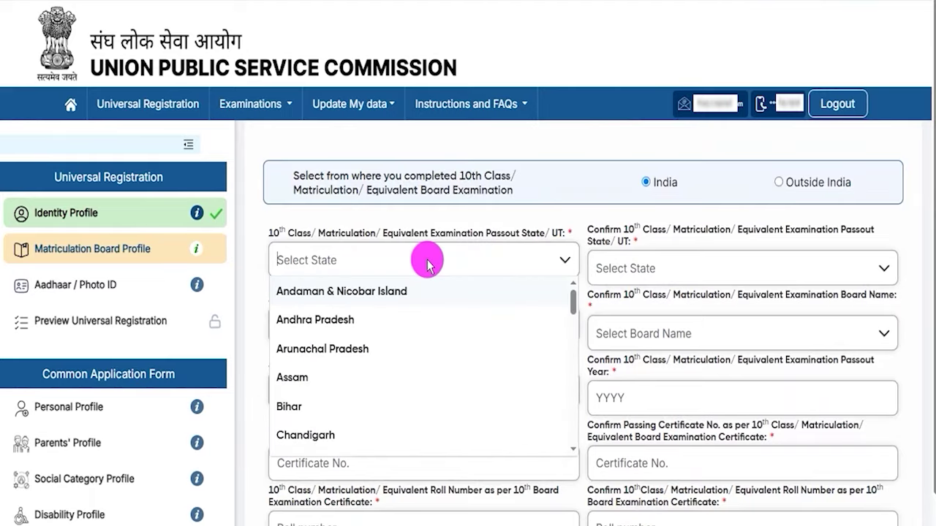
scroll(404, 356, down, 12)
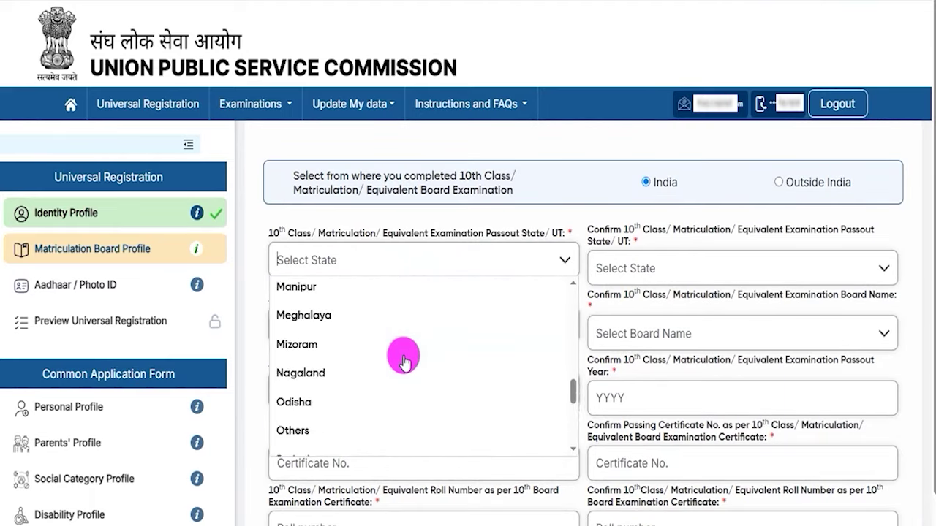
click(307, 384)
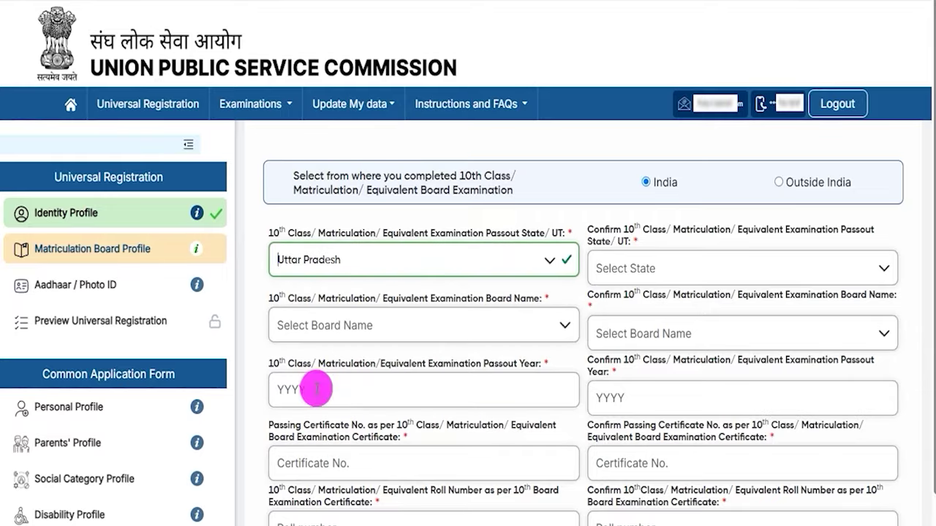
click(668, 269)
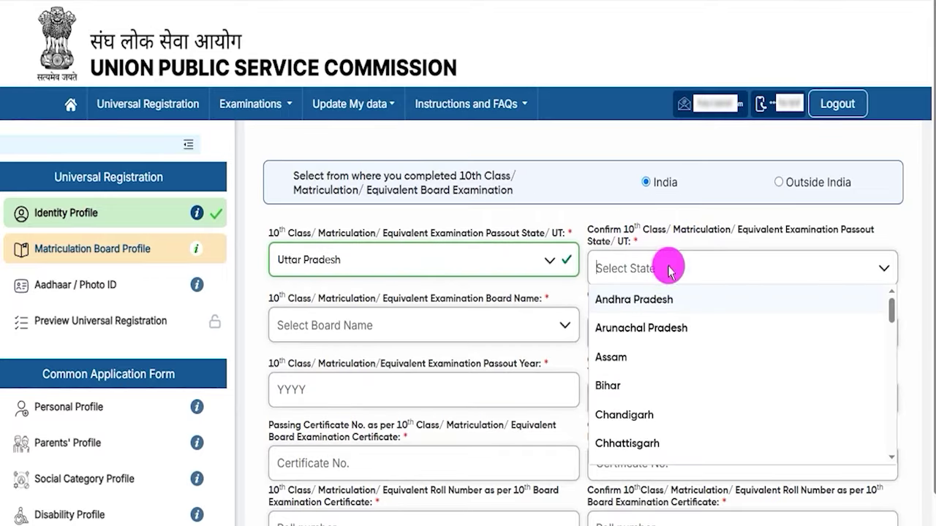
scroll(658, 365, down, 12)
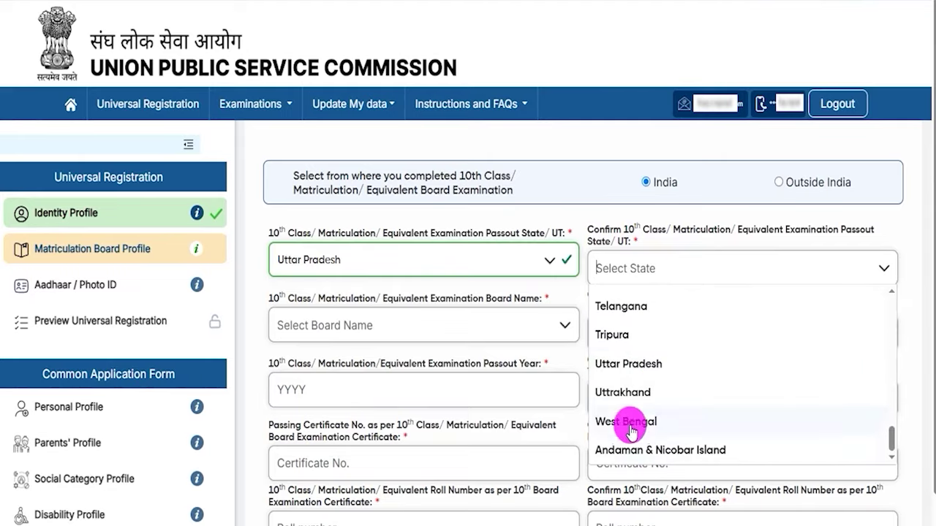
click(633, 364)
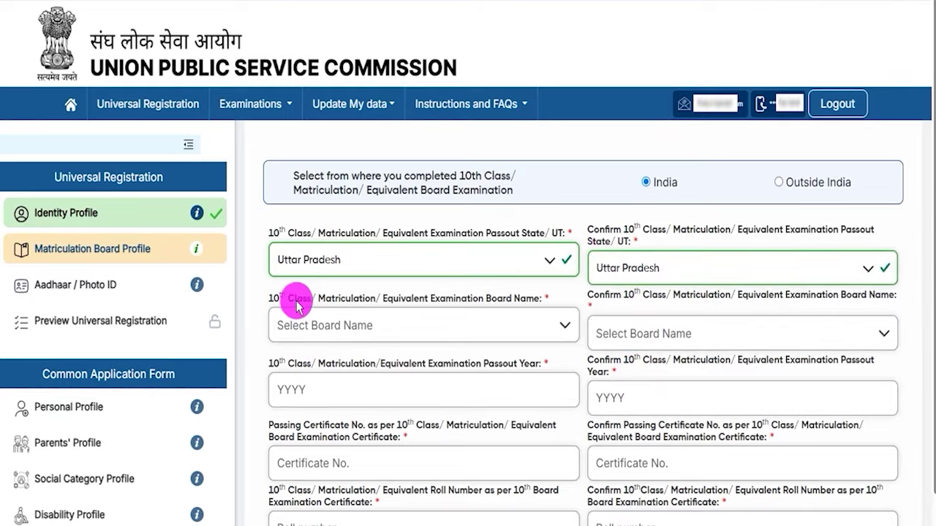
Set Board Name and its confirmation to Central Board of Secondary Education
drag(269, 299, 505, 299)
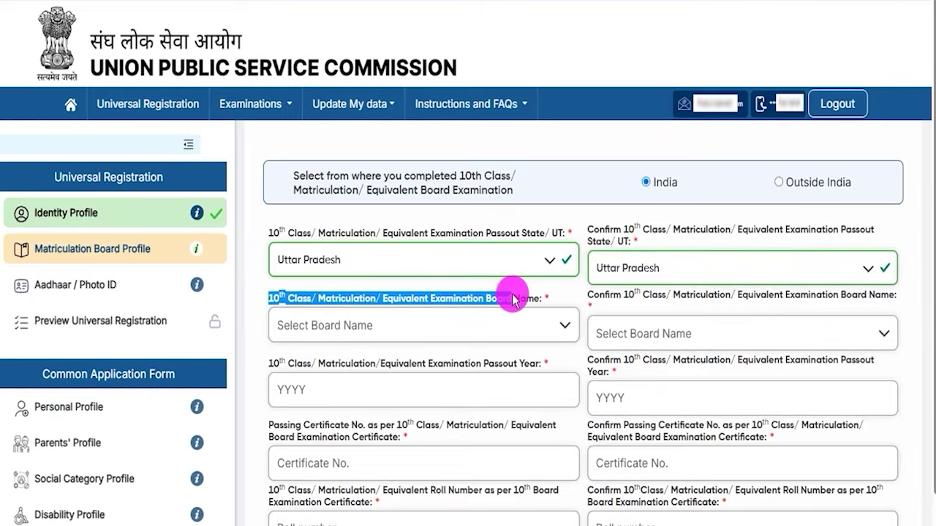
click(489, 305)
click(417, 317)
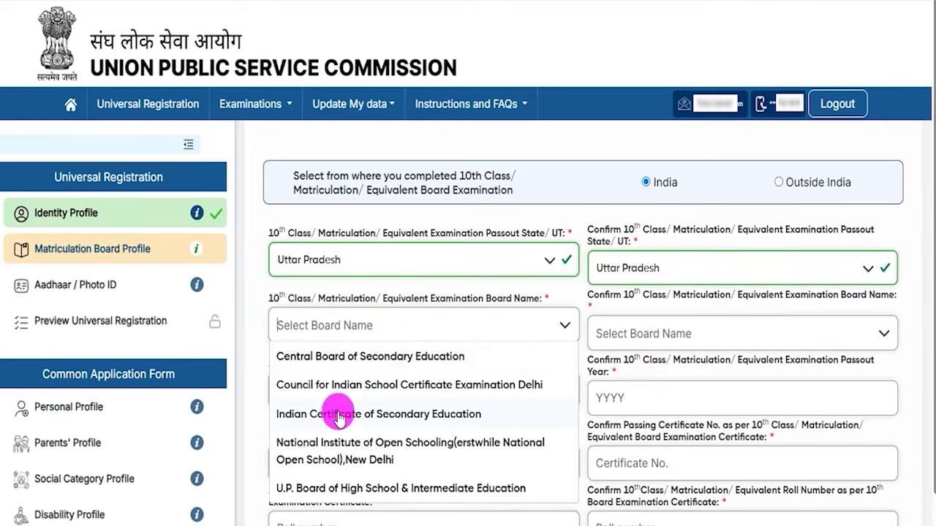
click(366, 358)
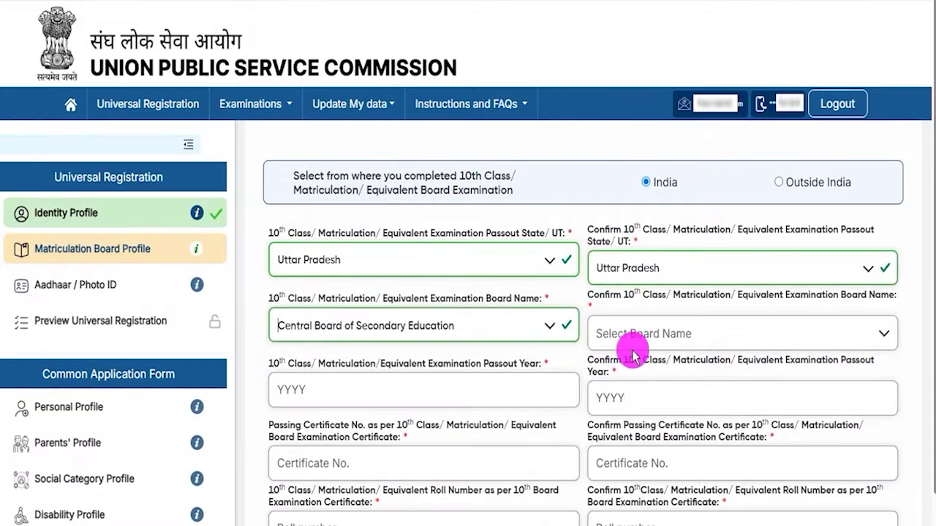
click(658, 333)
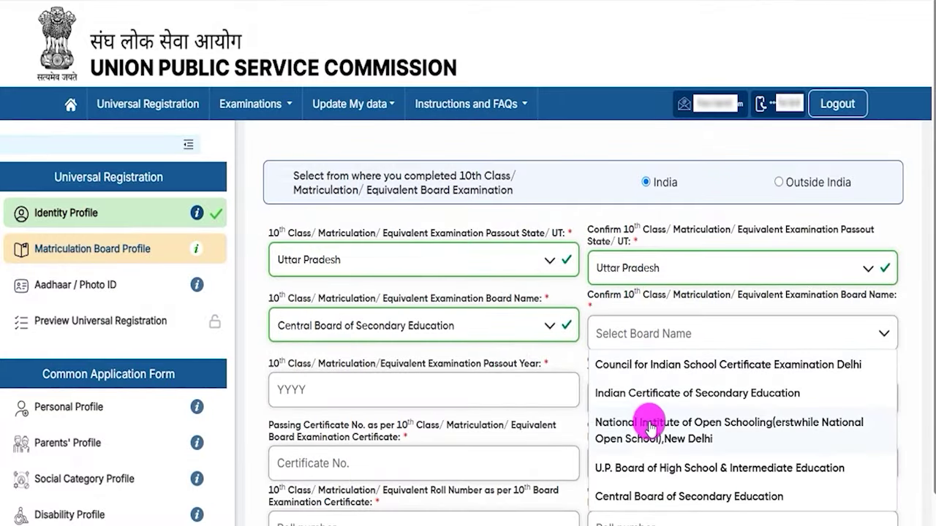
click(642, 503)
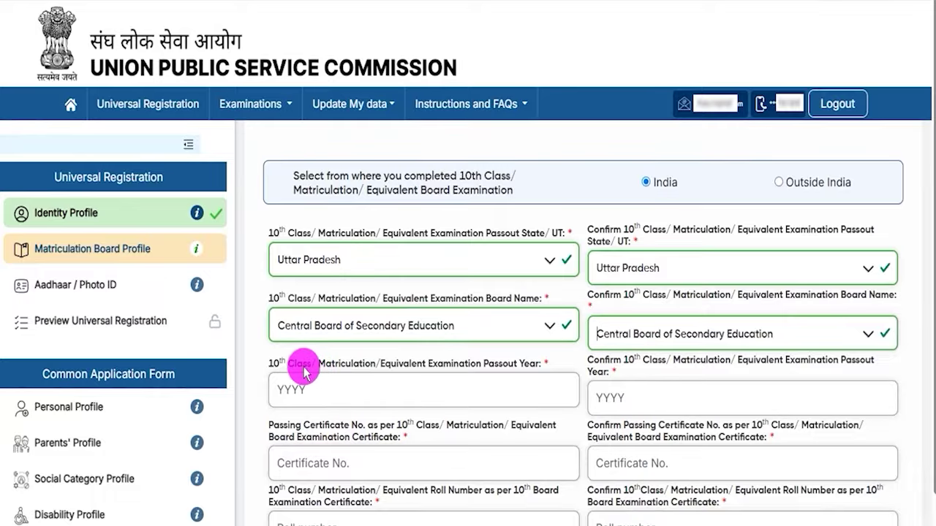
click(303, 389)
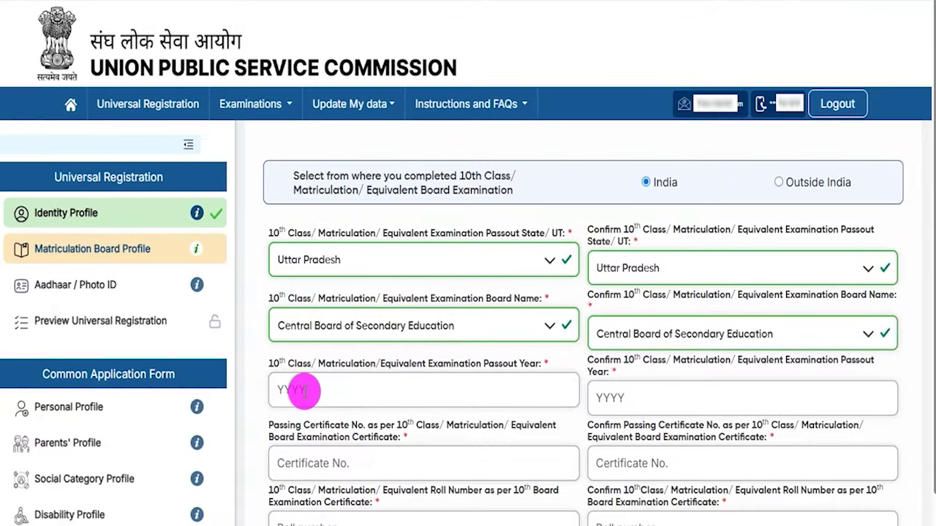
Pass through the confirm passout year and Passing Certificate No. fields, noting the year-required message
click(606, 363)
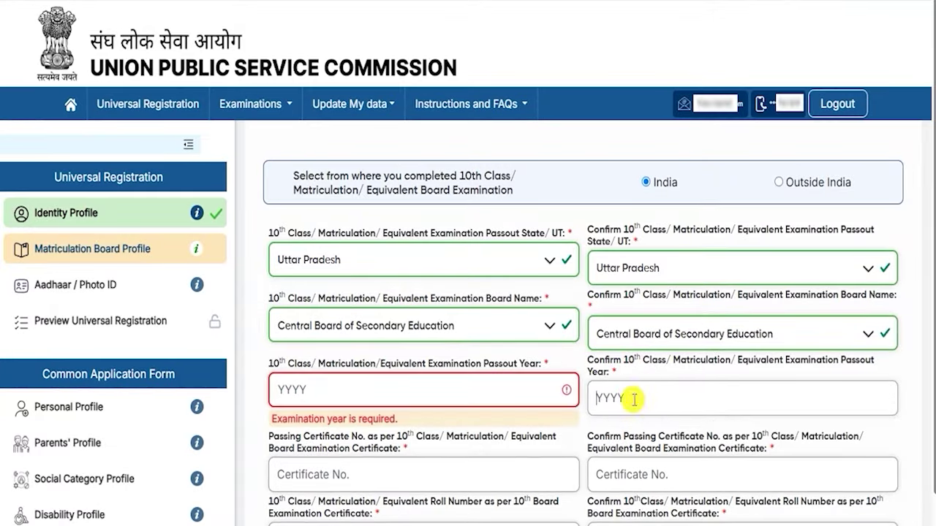
scroll(398, 369, down, 2)
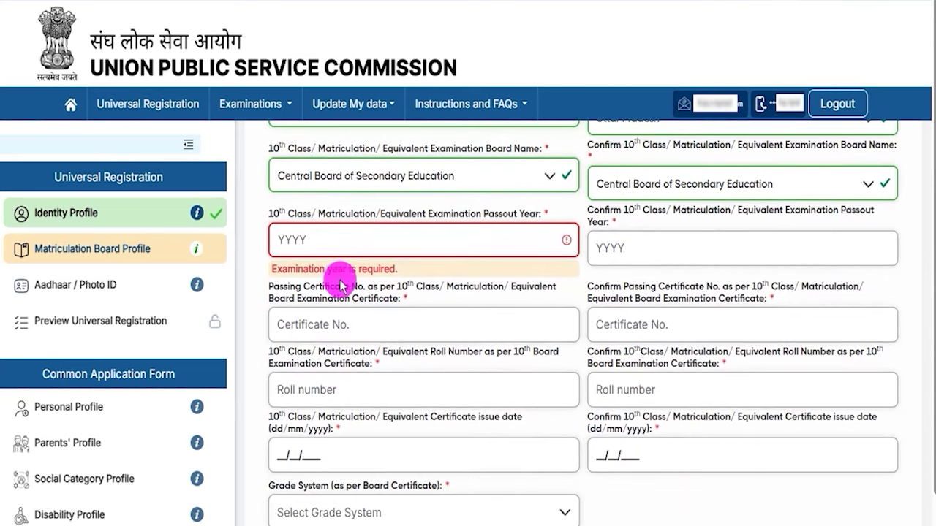
drag(296, 270, 361, 284)
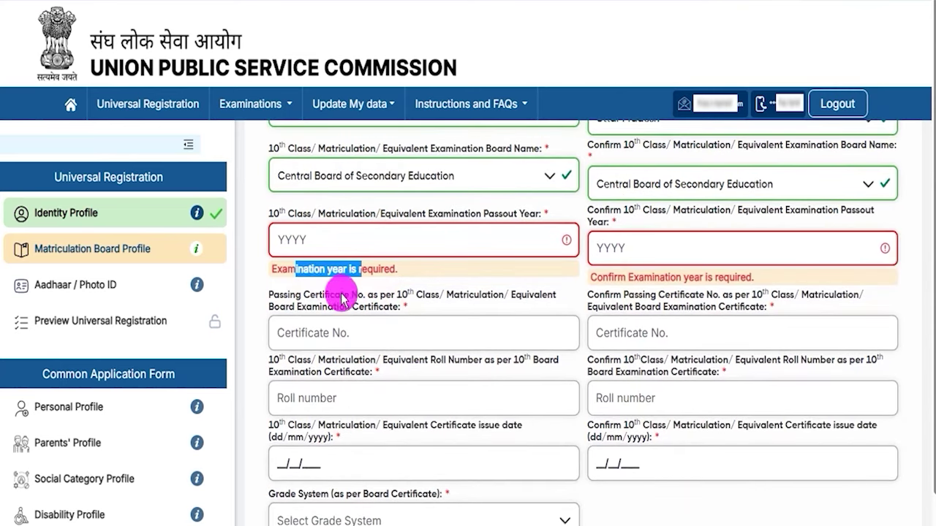
drag(302, 293, 378, 299)
click(363, 330)
click(695, 335)
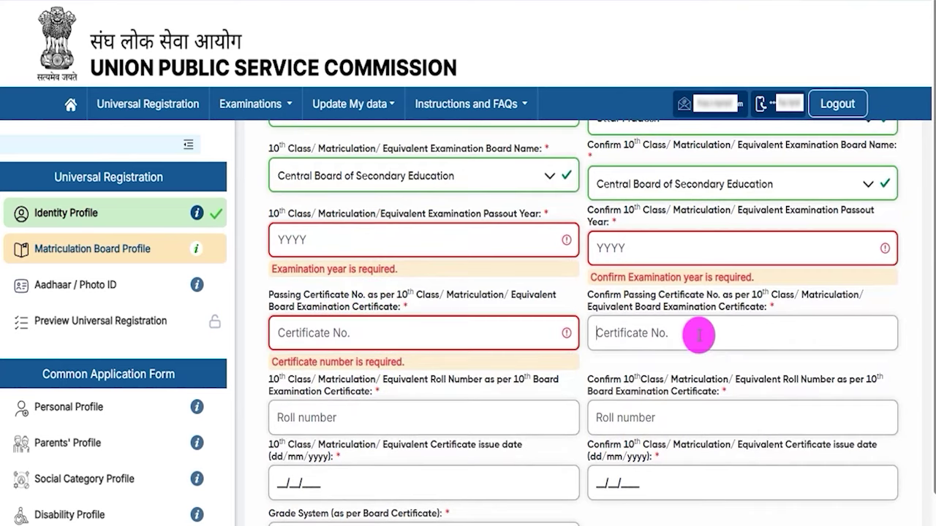
scroll(698, 330, down, 3)
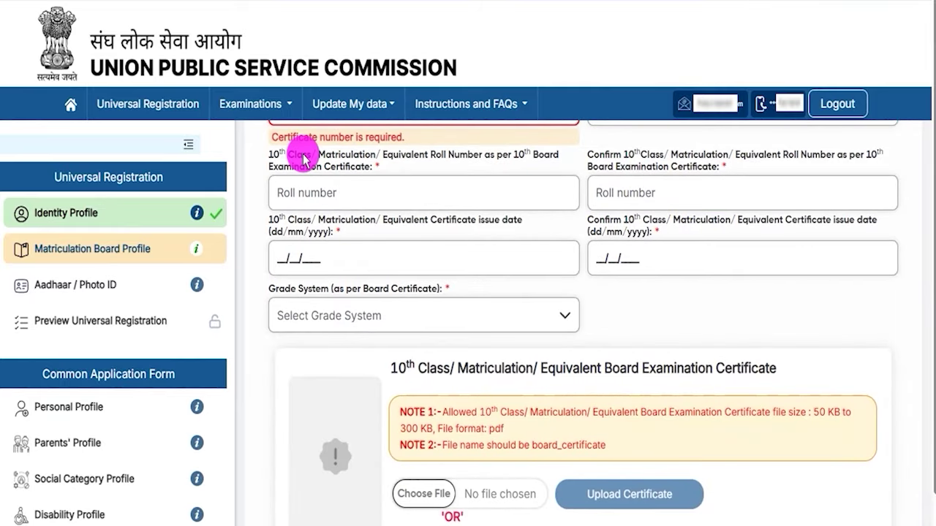
drag(271, 154, 461, 158)
click(433, 158)
Click through the roll number and certificate issue date fields and their confirmations
click(344, 190)
click(638, 192)
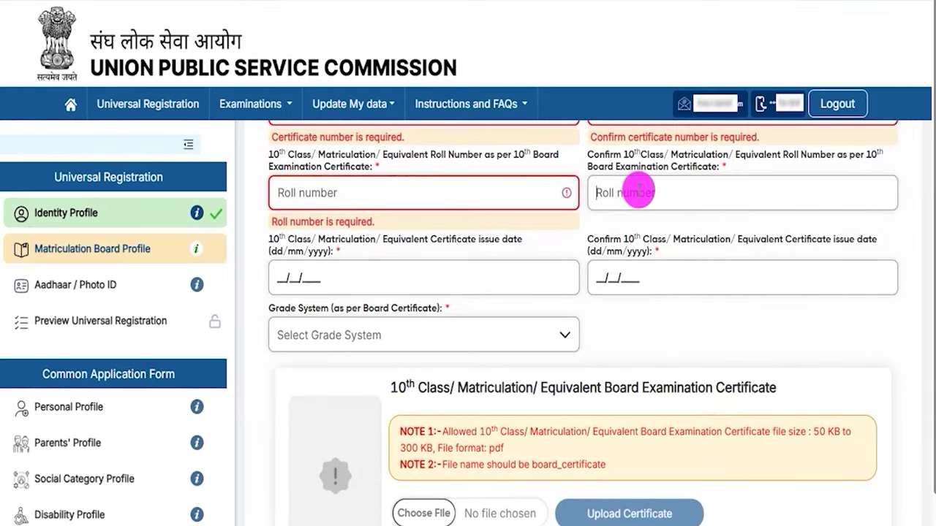
drag(302, 247, 372, 236)
click(339, 246)
click(294, 278)
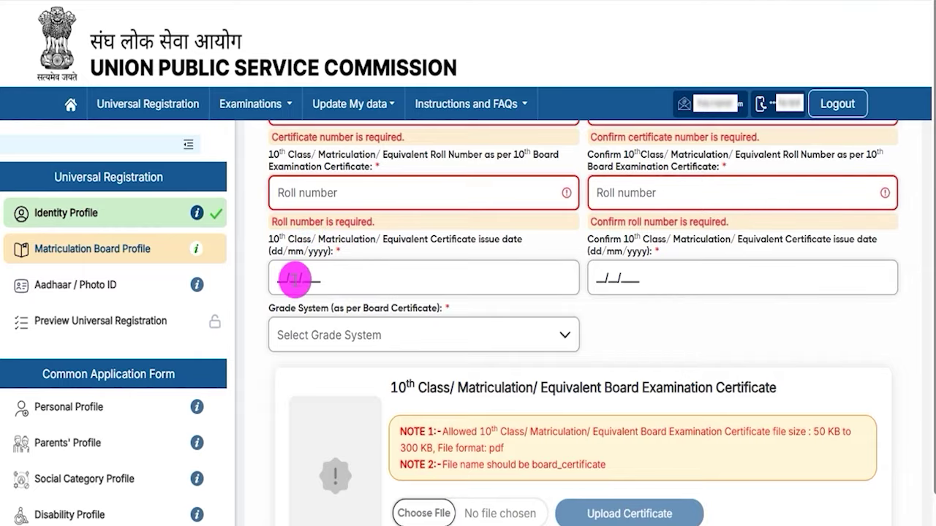
click(299, 280)
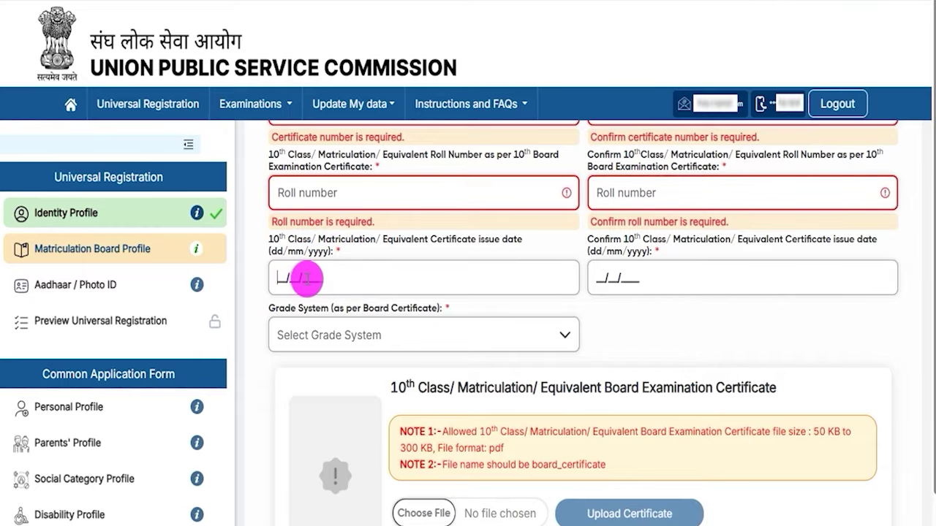
click(616, 261)
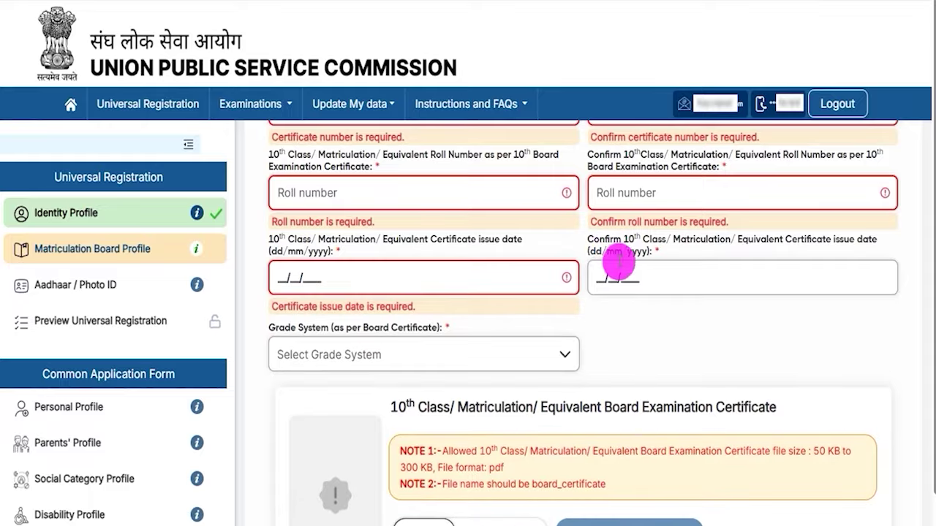
click(634, 278)
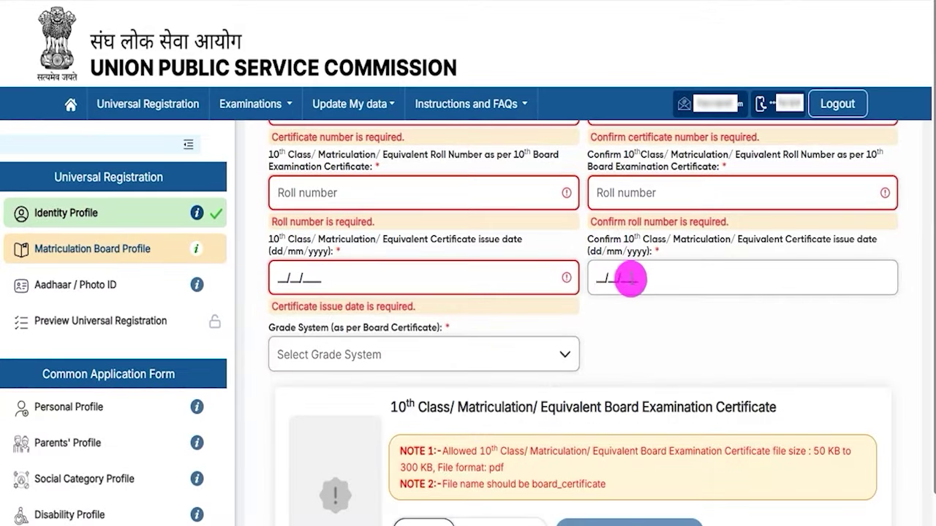
Set Grade System to Percentage(%) Marks and begin entering 60 as the percentage
click(360, 357)
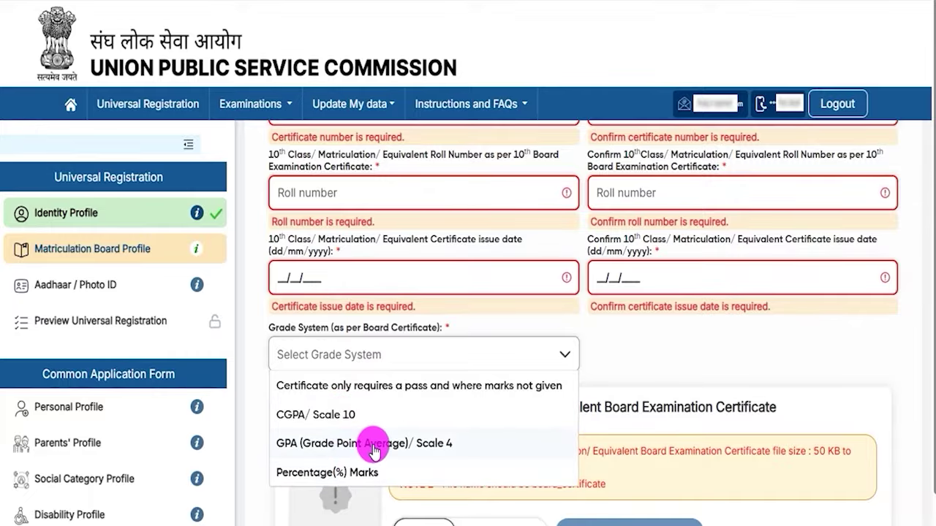
click(336, 482)
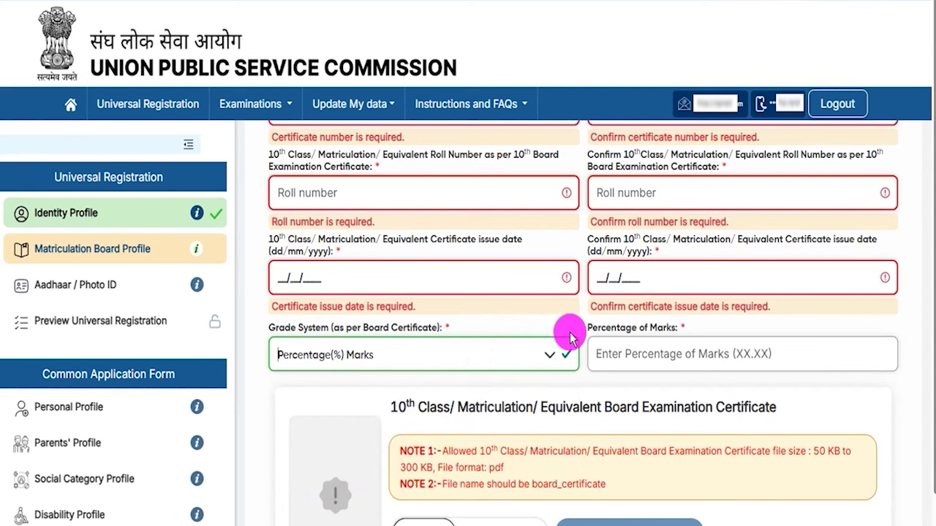
click(618, 355)
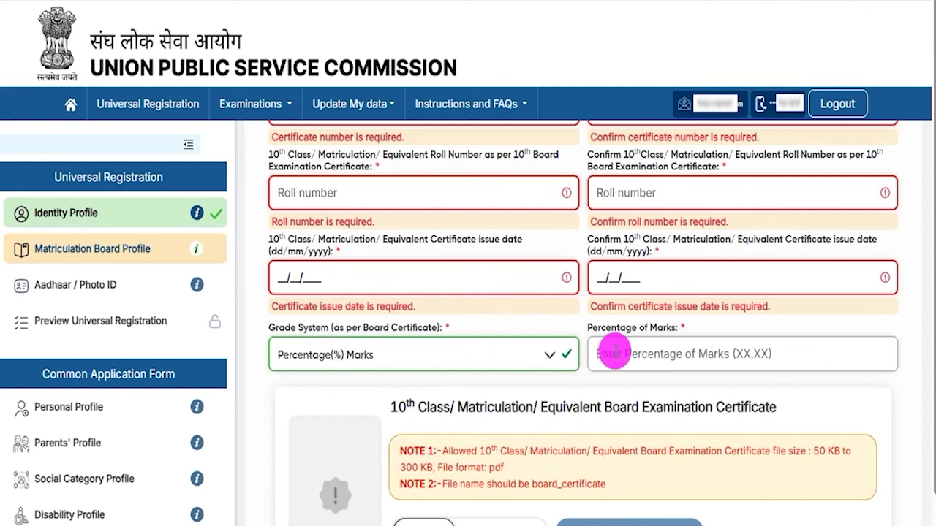
text(60.00)
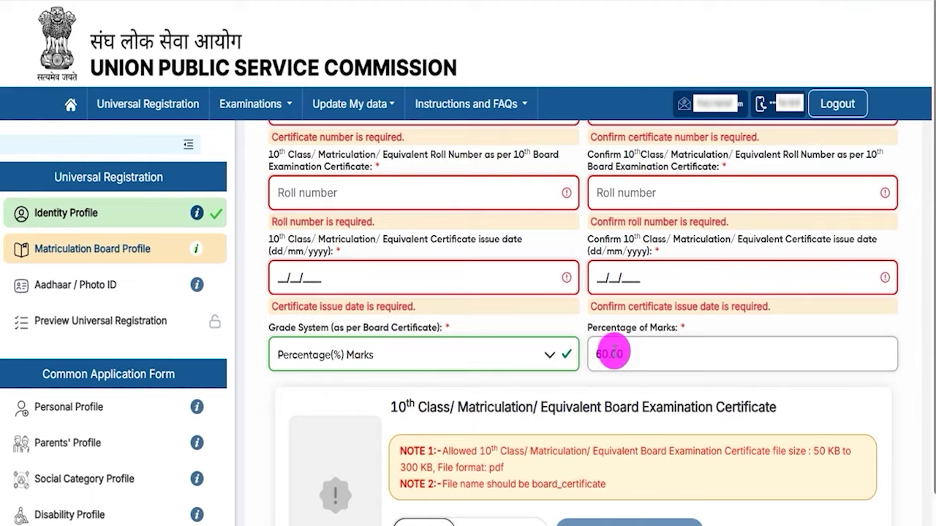
Commit 60.00 as the percentage of marks and highlight the 50 KB and 300 KB size limits
click(454, 404)
scroll(493, 392, down, 2)
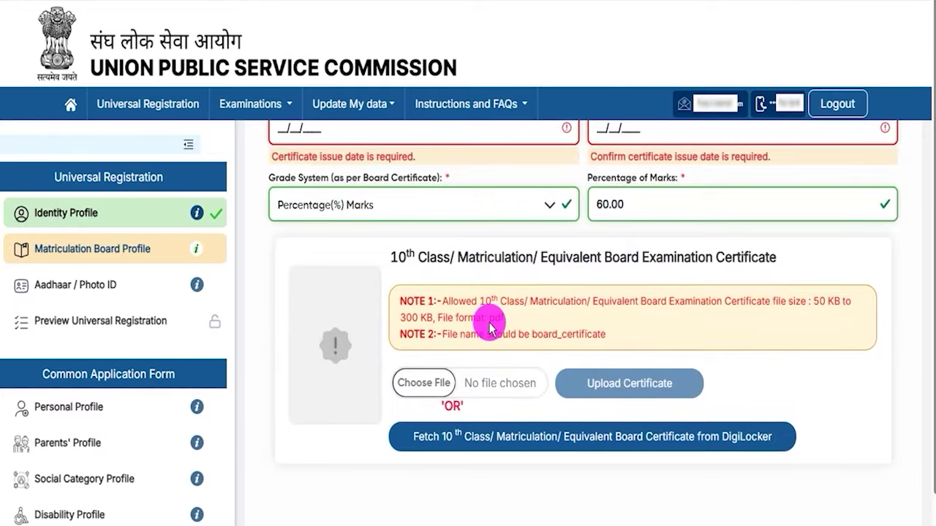
double_click(820, 305)
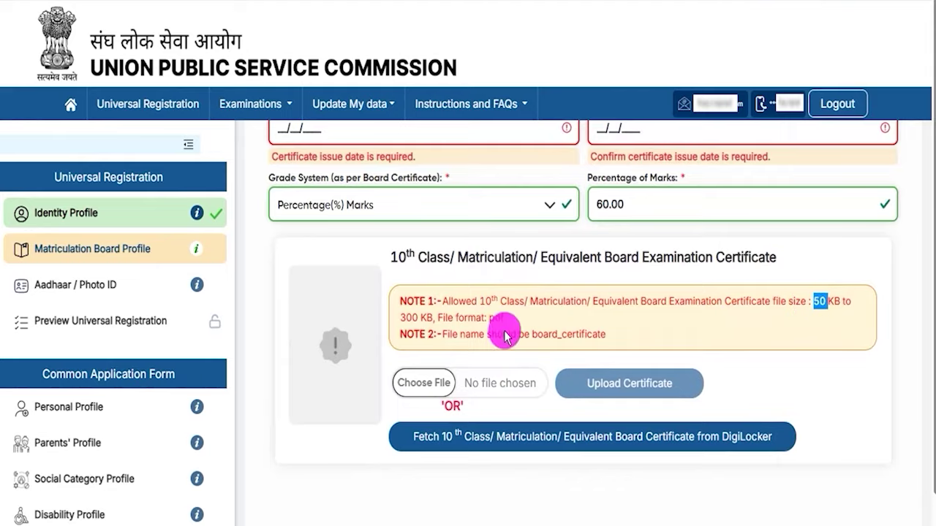
drag(407, 318, 419, 317)
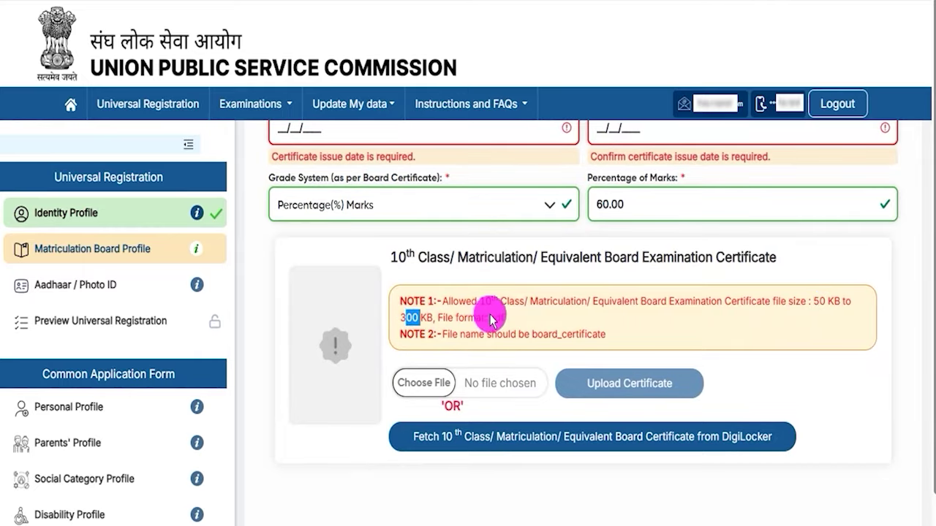
click(500, 319)
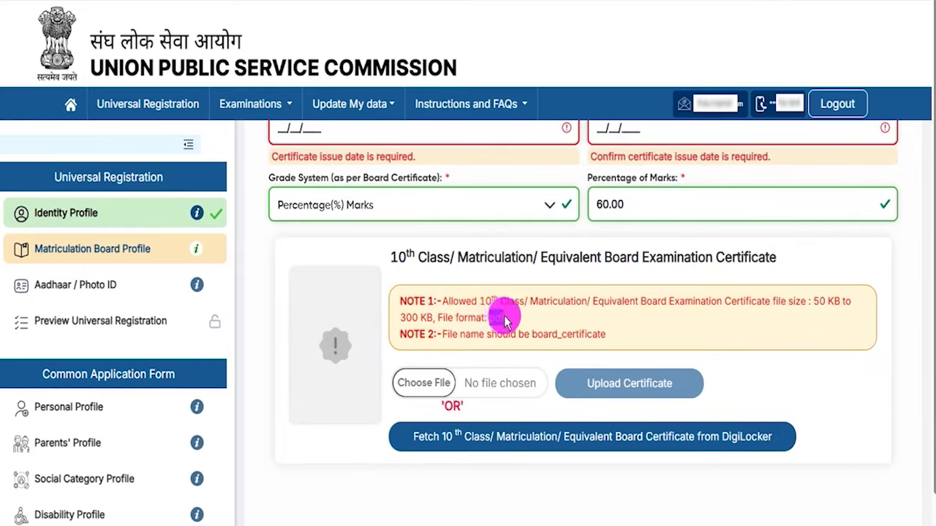
Highlight the board_certificate file name and mark the local file, upload and DigiLocker options
click(534, 337)
drag(536, 337, 606, 337)
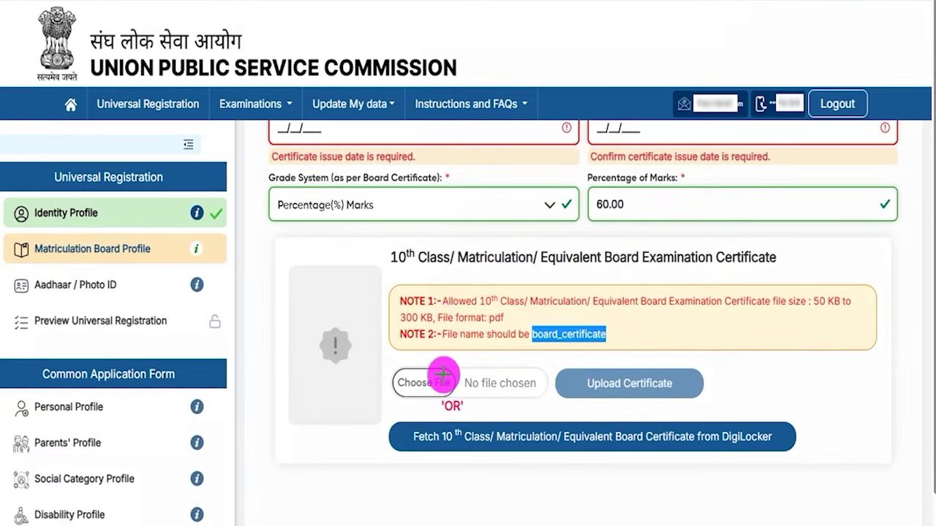
drag(441, 374, 480, 352)
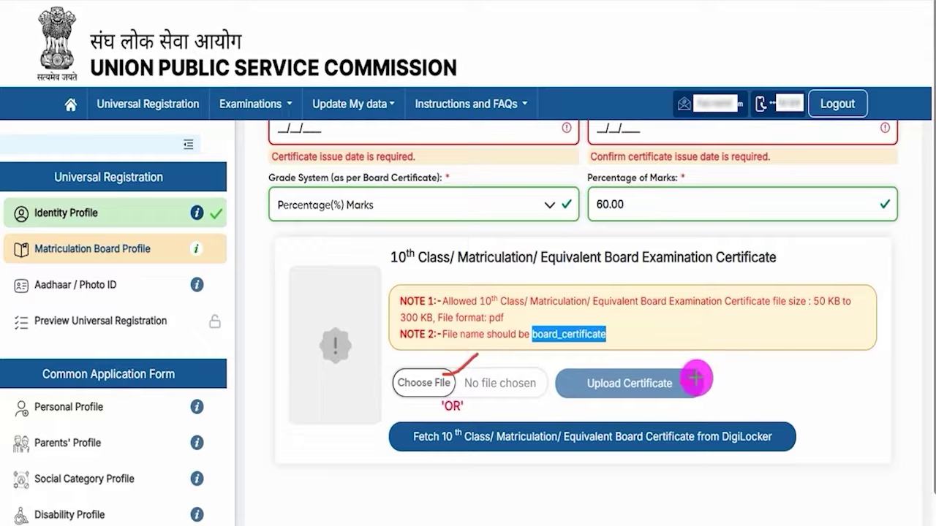
drag(681, 383, 712, 358)
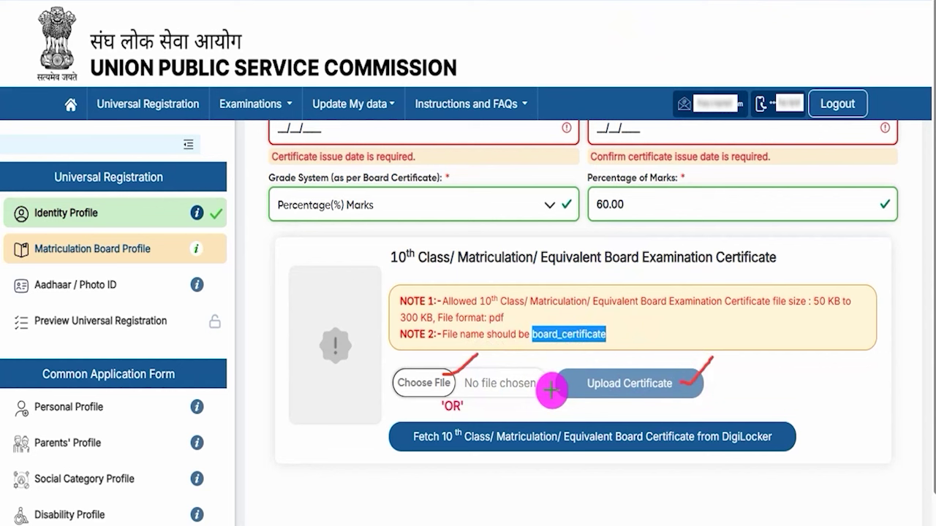
drag(781, 442, 819, 422)
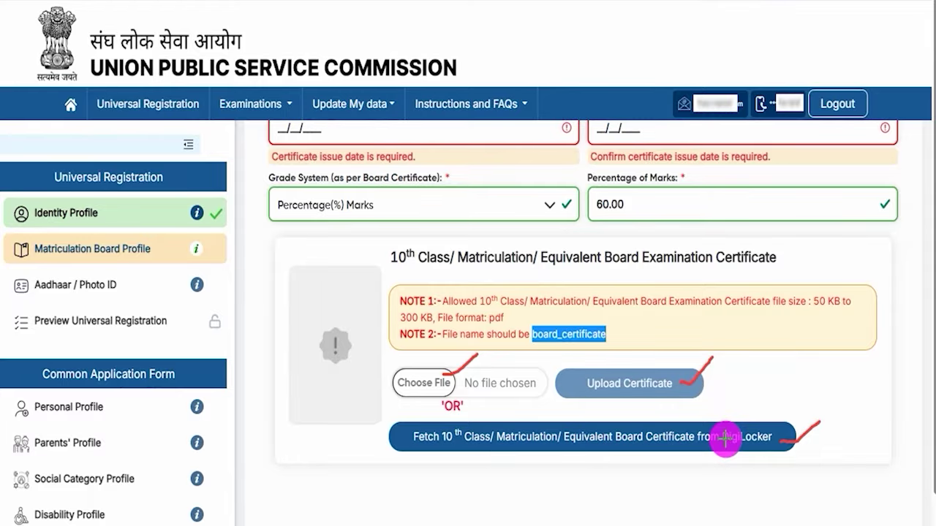
Accept the declaration, review the matriculation details, and submit the Matriculation Board Profile
scroll(487, 335, down, 2)
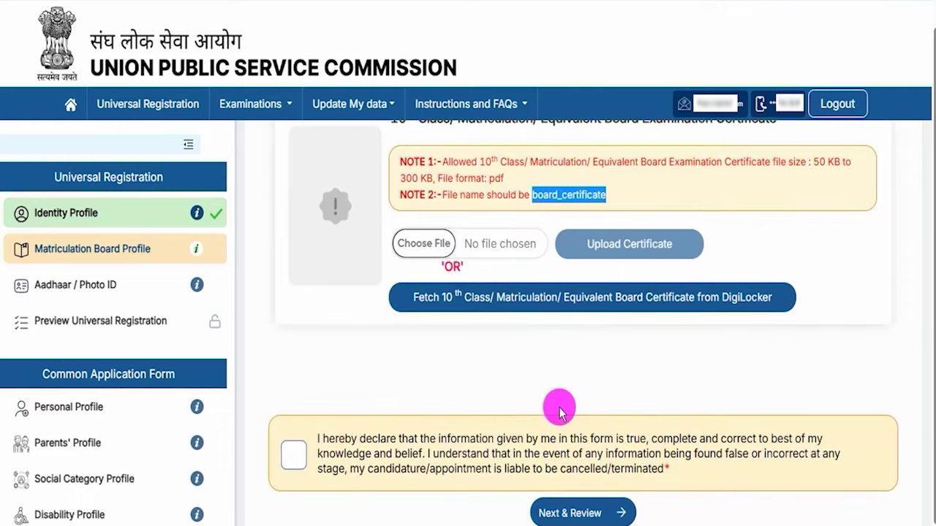
click(293, 455)
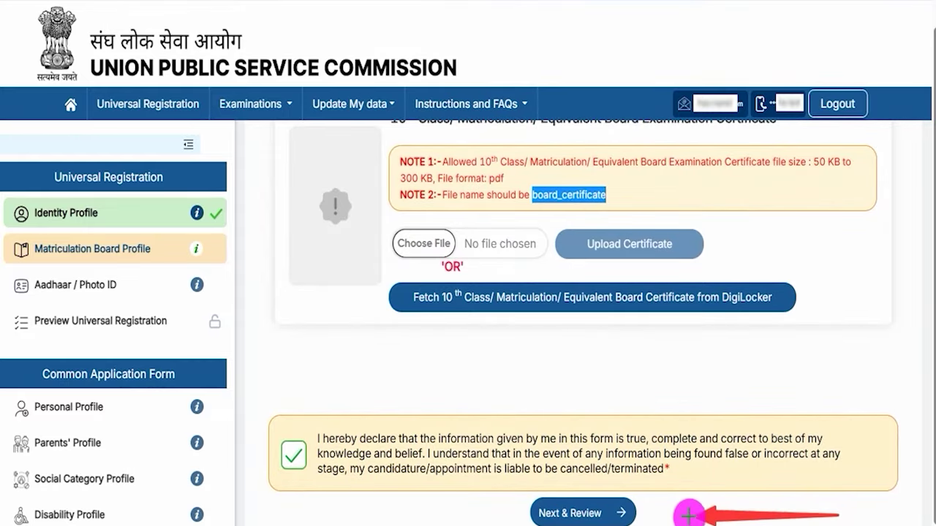
click(630, 514)
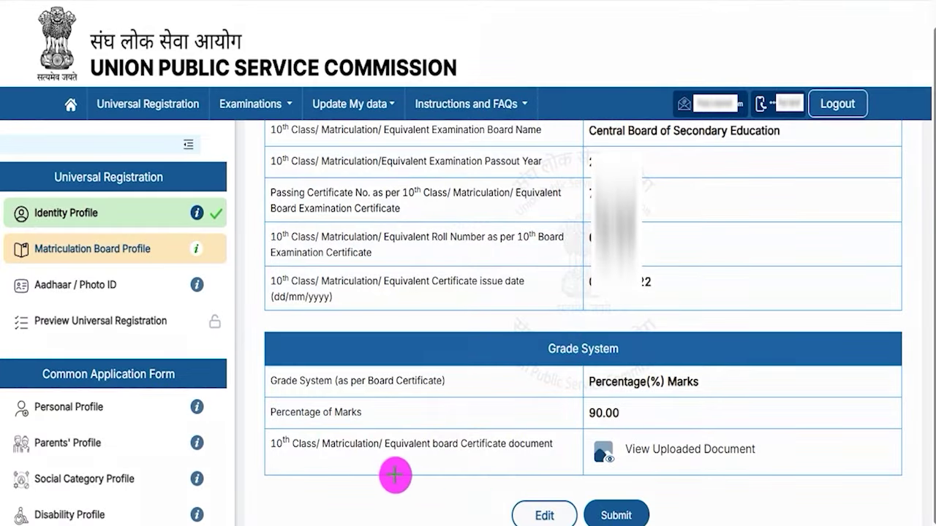
drag(395, 473, 509, 510)
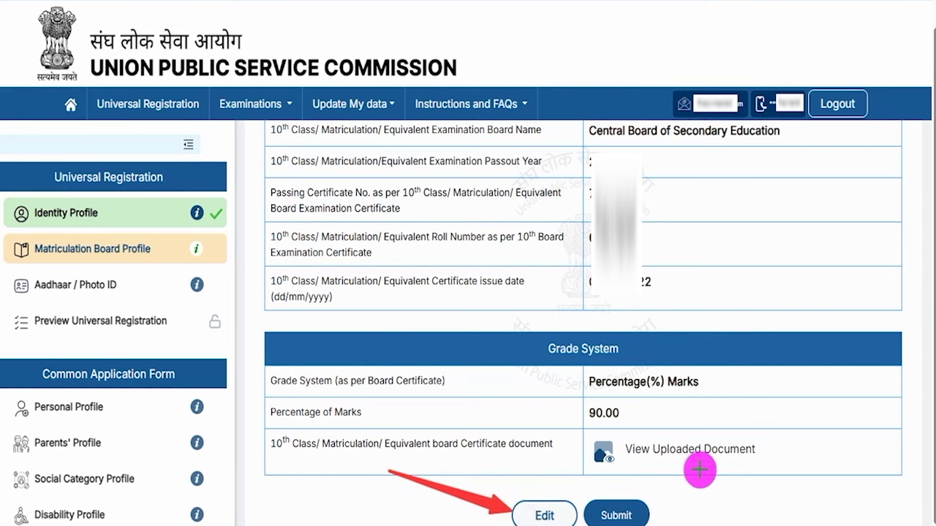
drag(717, 461, 642, 506)
click(642, 507)
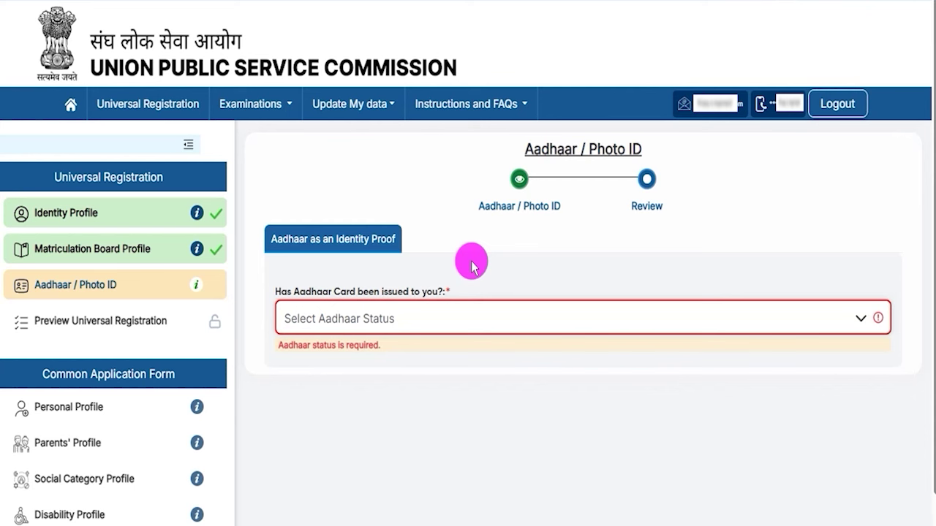
Answer that Aadhaar was issued with consent, tick the consent box, and go to the Aadhaar number and CAPTCHA fields
click(430, 320)
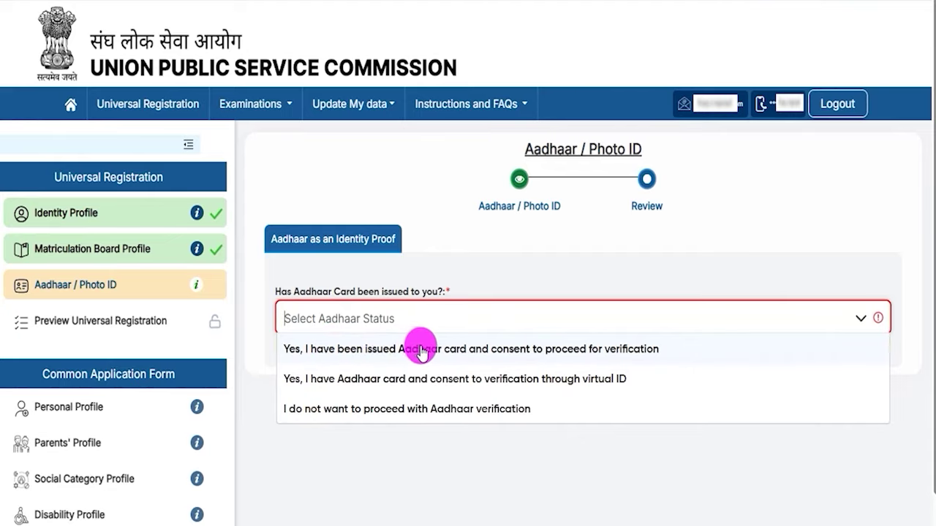
click(625, 350)
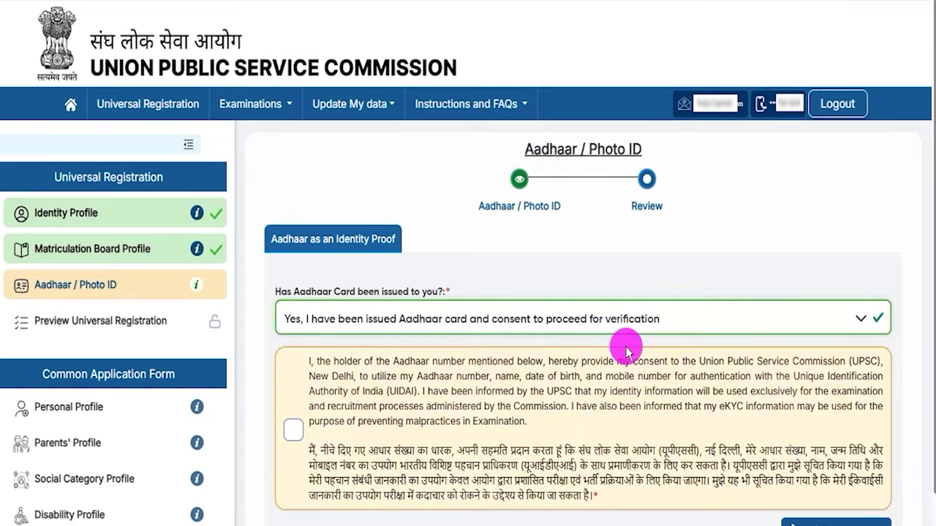
click(292, 432)
scroll(577, 388, down, 3)
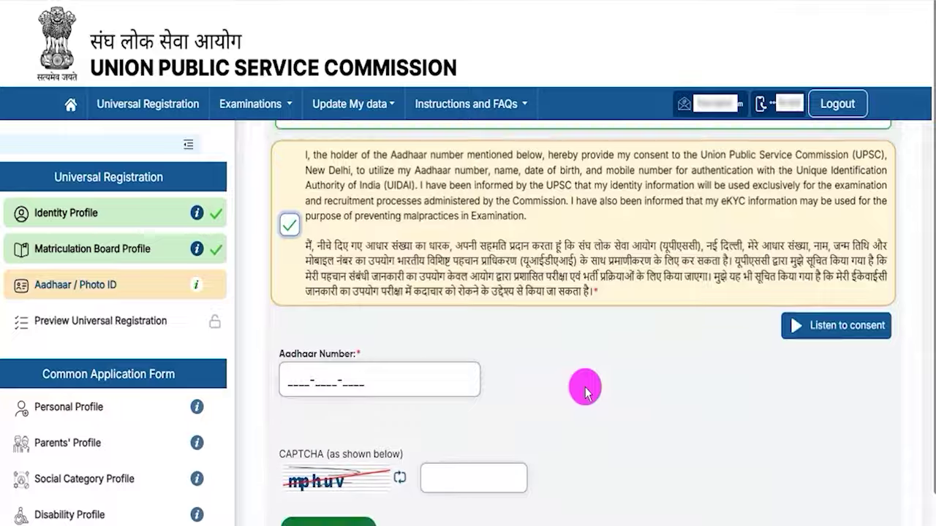
click(309, 372)
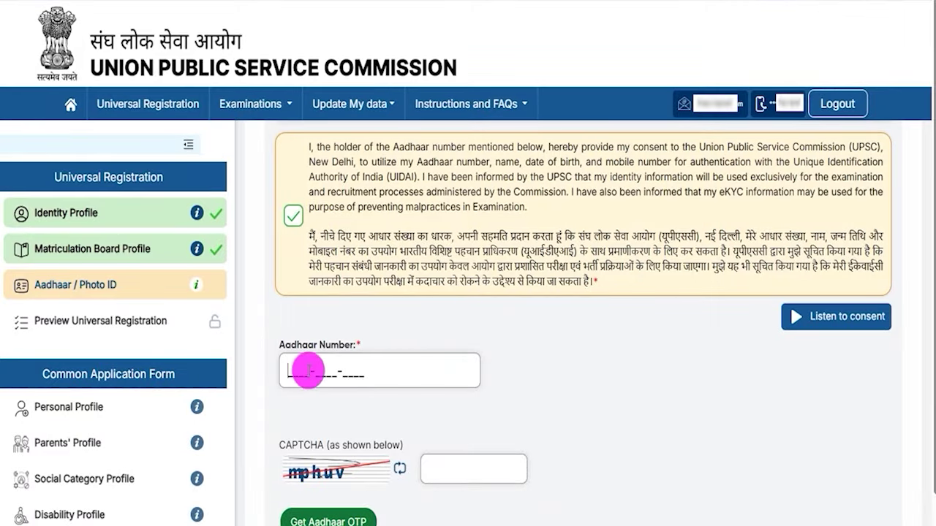
scroll(371, 401, down, 1)
click(464, 446)
Reopen the 'Has Aadhaar Card been issued to you?' dropdown to show its options
scroll(527, 410, down, 1)
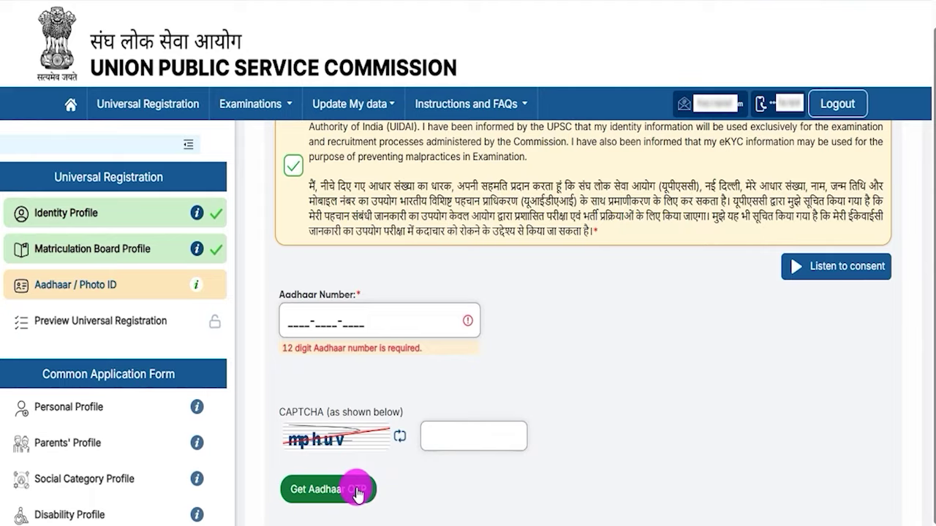
scroll(430, 475, up, 4)
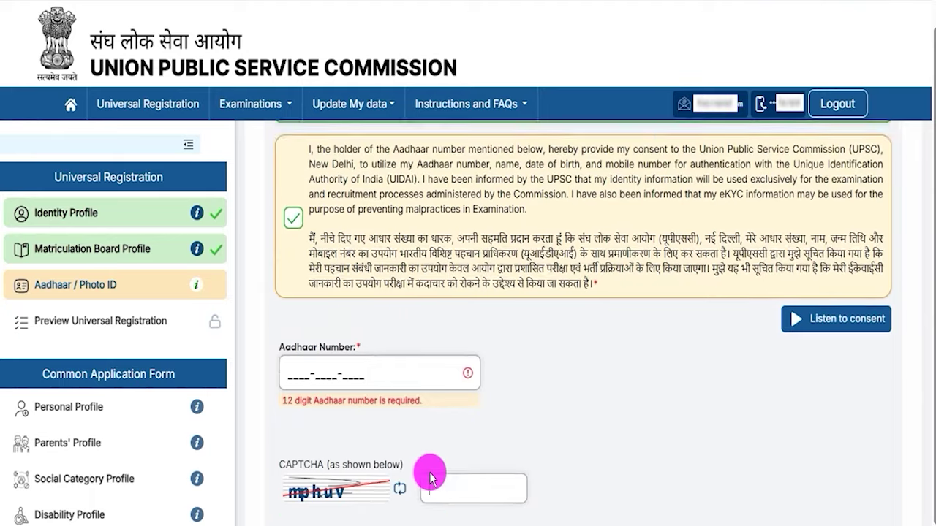
click(429, 293)
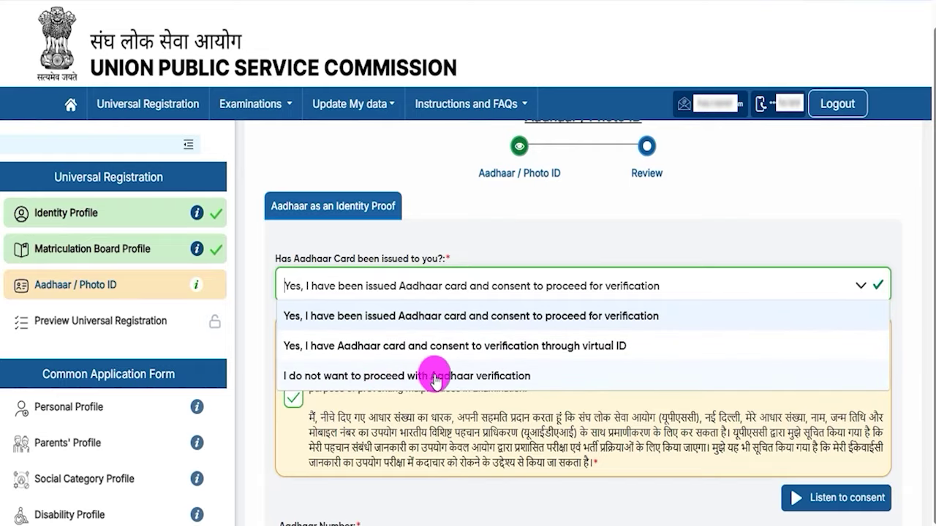
Choose 'I do not want to proceed with Aadhaar verification', acknowledge the notice and continue to Photo ID
click(440, 377)
click(461, 365)
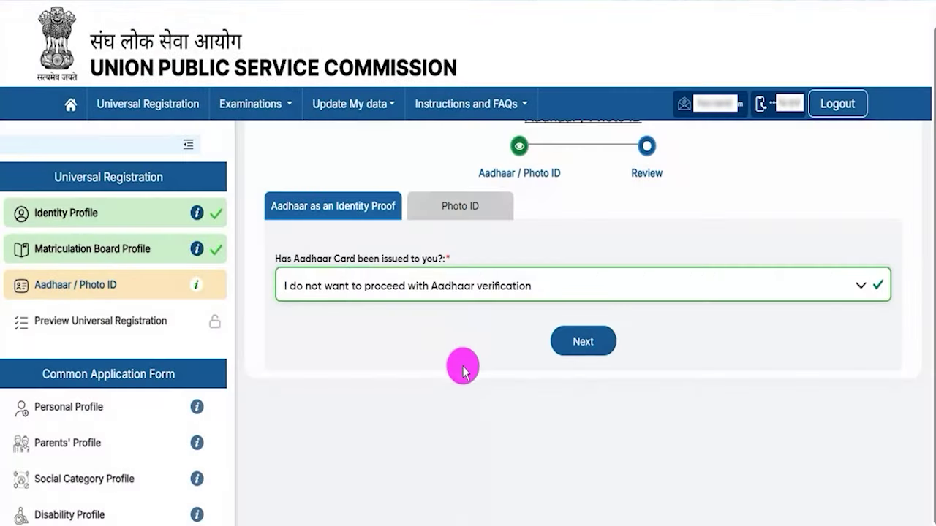
click(574, 343)
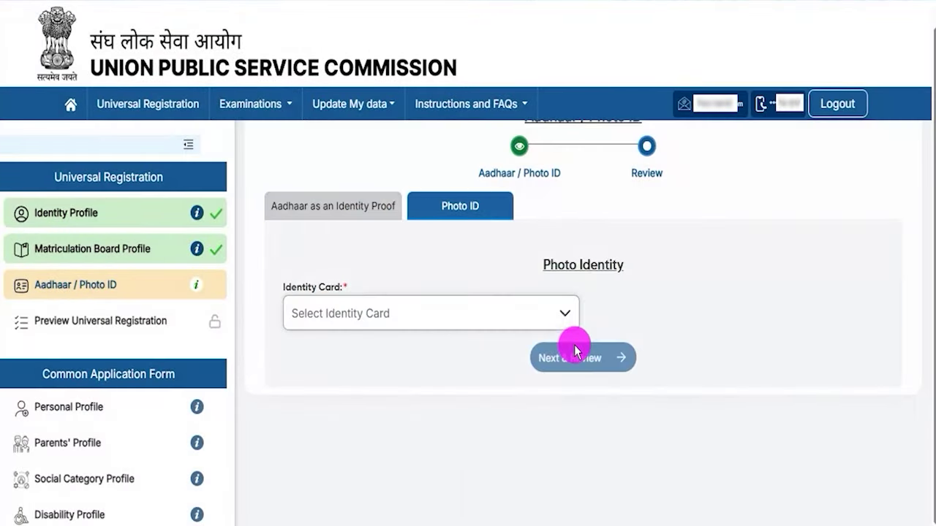
Select Valid PAN Card as the identity card and focus the PAN card number field
click(363, 314)
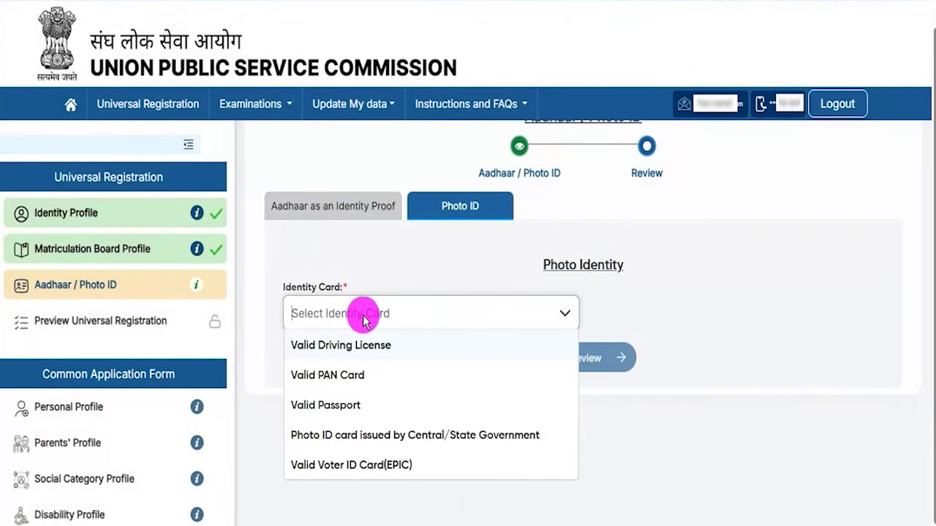
click(344, 378)
click(615, 313)
scroll(748, 403, down, 2)
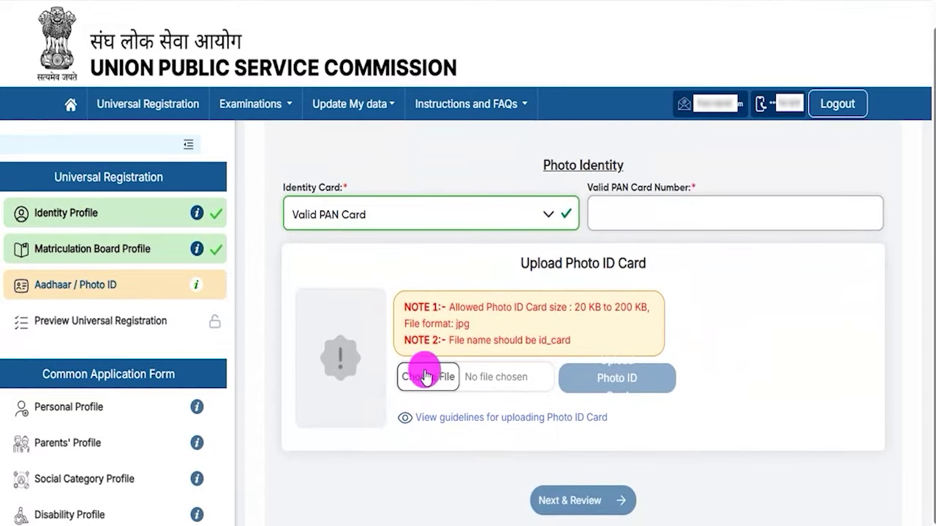
Highlight the photo ID upload rules: 20 KB to 200 KB, jpg format, file name id_card
drag(464, 313, 556, 322)
drag(579, 324, 611, 325)
drag(434, 341, 450, 341)
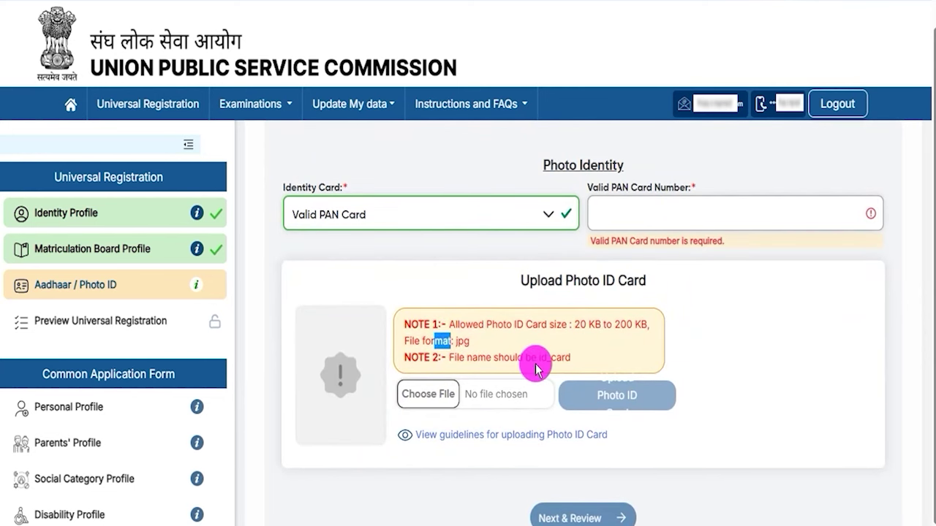
drag(539, 359, 561, 357)
drag(455, 342, 470, 340)
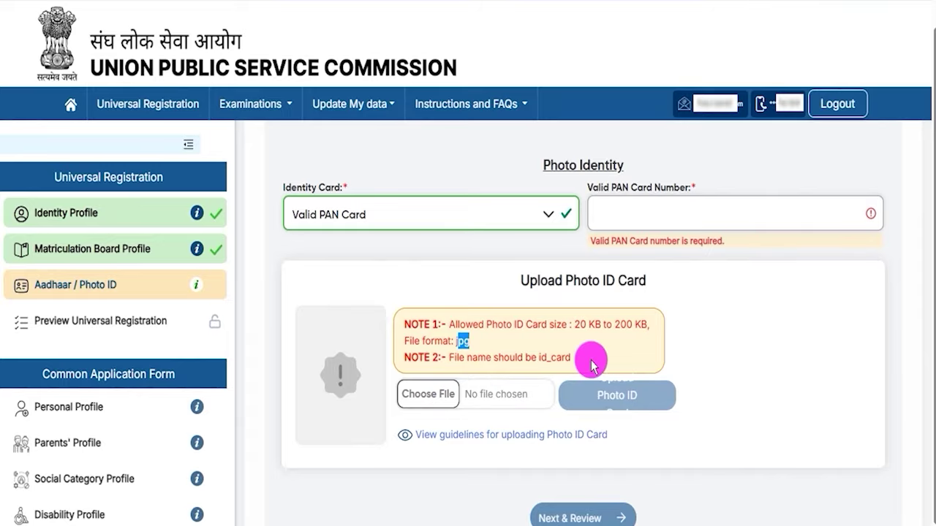
Switch between the Aadhaar and Photo ID sections, highlighting the photo ID upload heading, ending on Aadhaar
scroll(548, 395, up, 2)
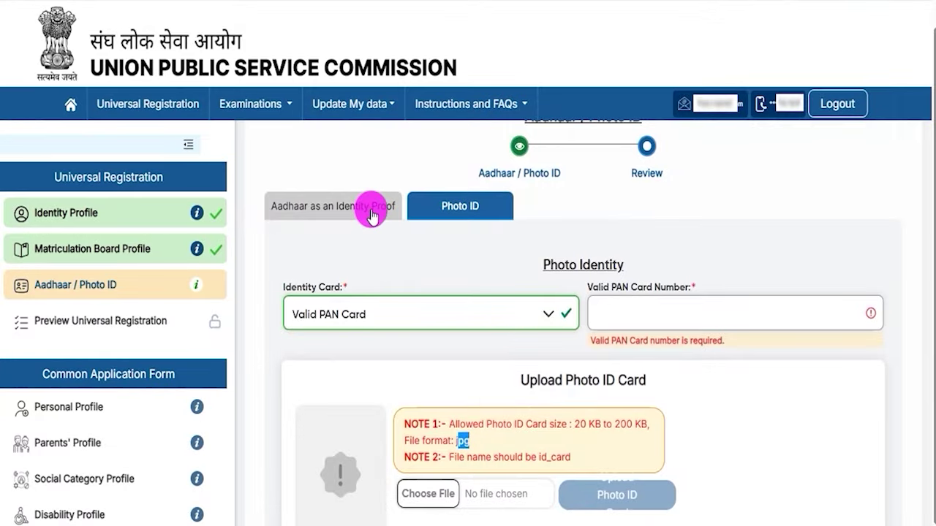
click(370, 214)
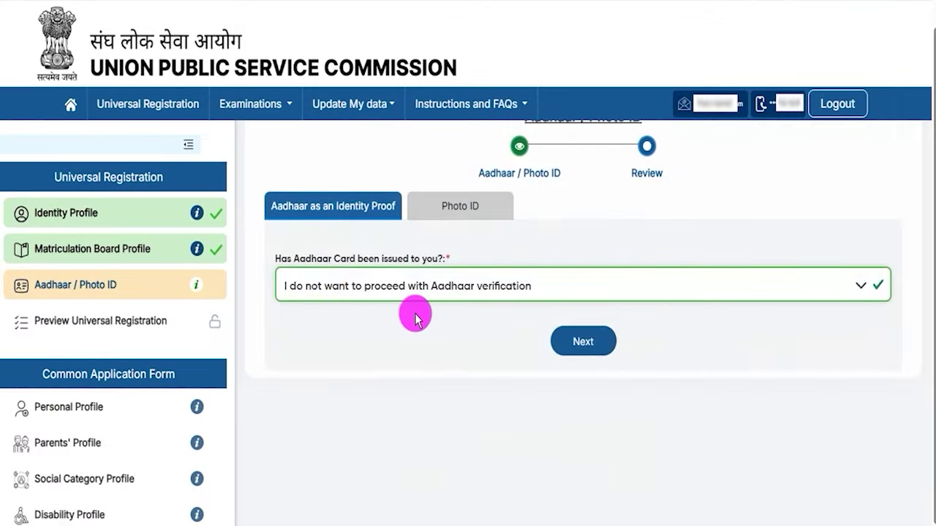
scroll(416, 313, up, 1)
click(447, 246)
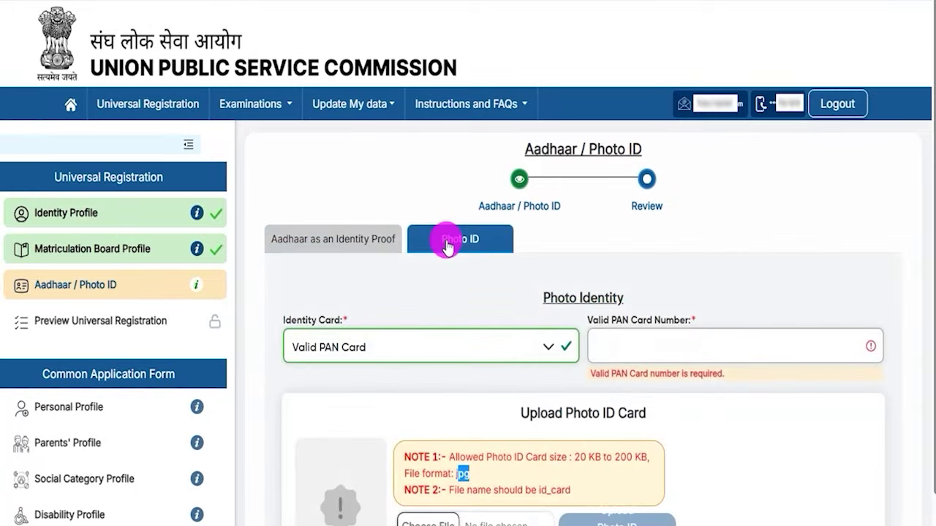
scroll(638, 408, down, 3)
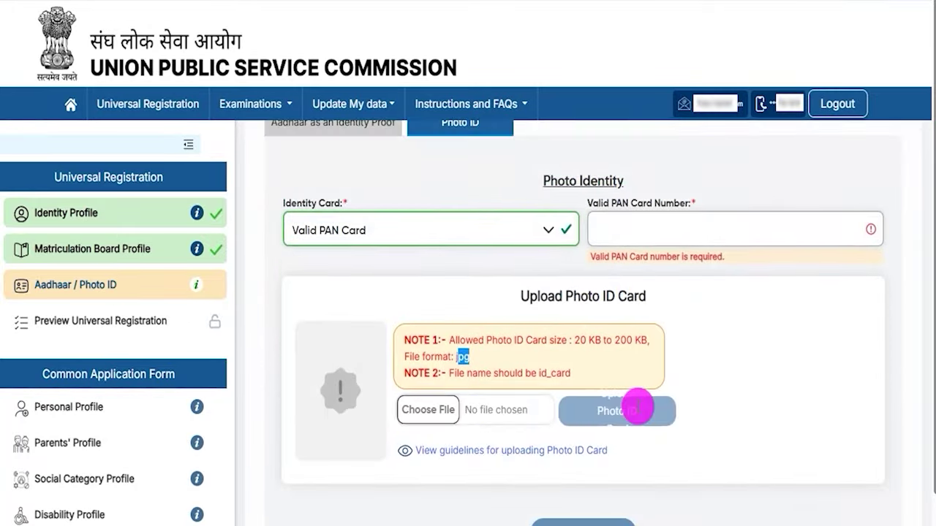
scroll(638, 412, up, 3)
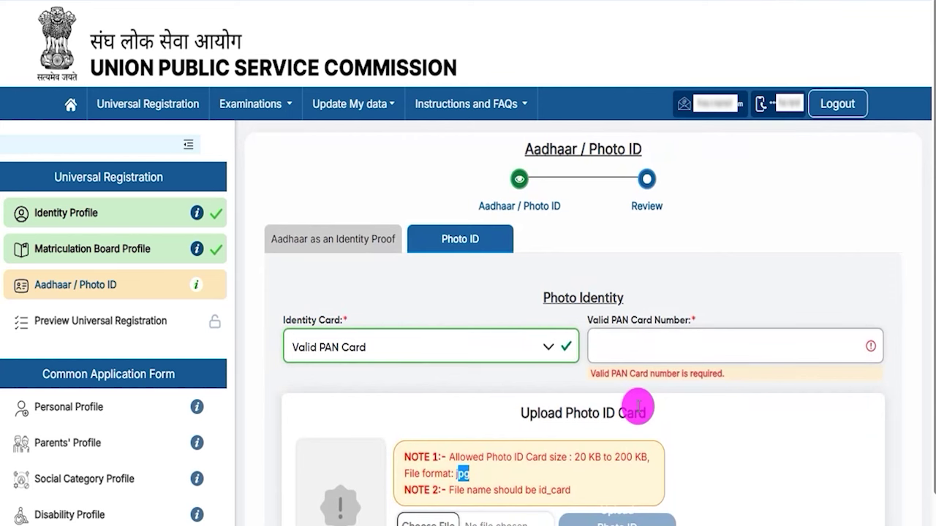
drag(529, 414, 627, 415)
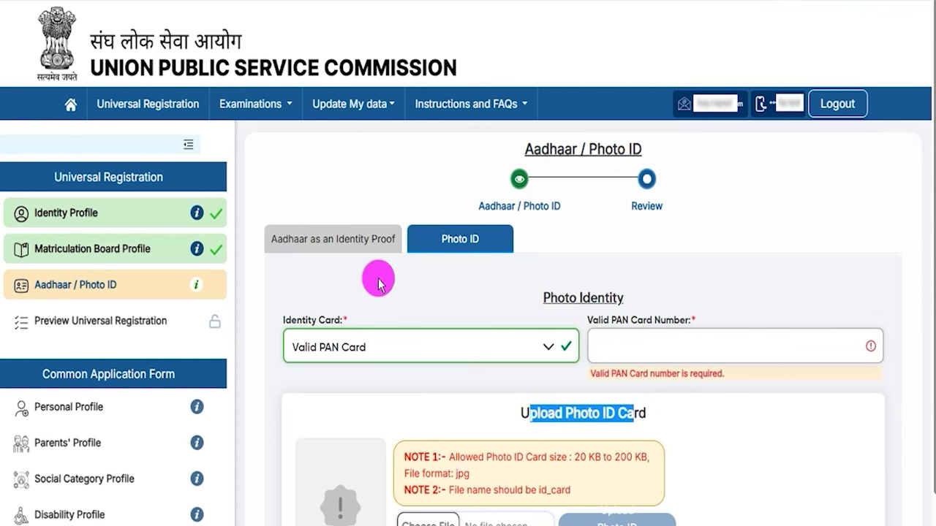
click(360, 246)
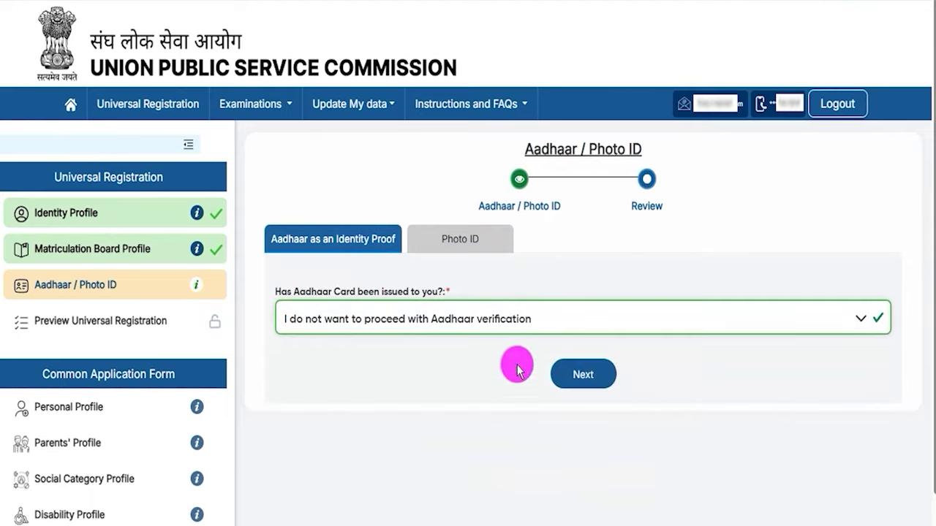
Change the Aadhaar status to 'Yes', confirming an Aadhaar card is available for verification
click(424, 322)
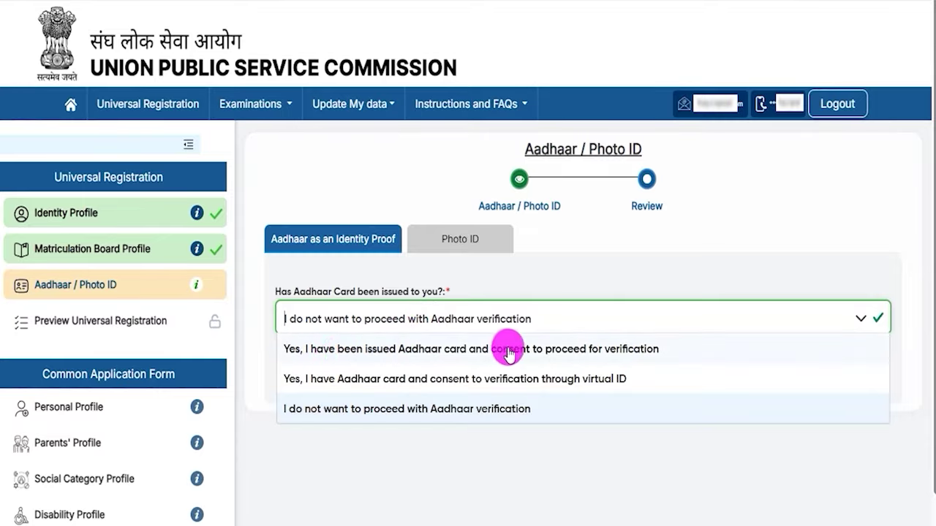
click(589, 351)
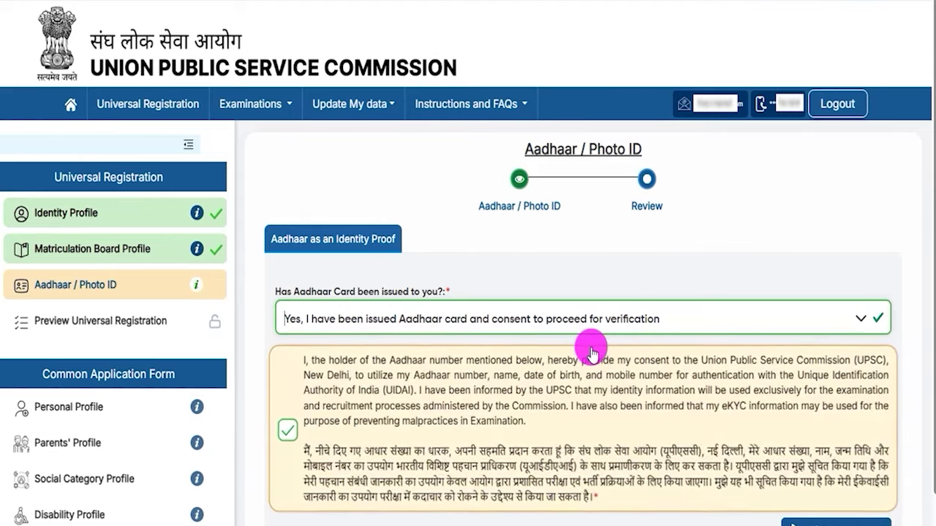
scroll(434, 389, down, 3)
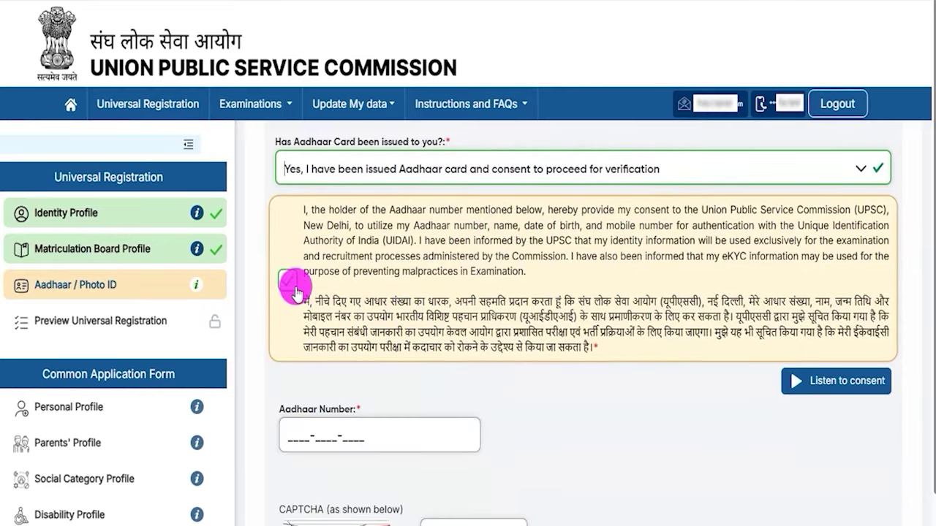
scroll(397, 355, down, 1)
Enter the Aadhaar number and CAPTCHA, then request the Aadhaar OTP
click(299, 370)
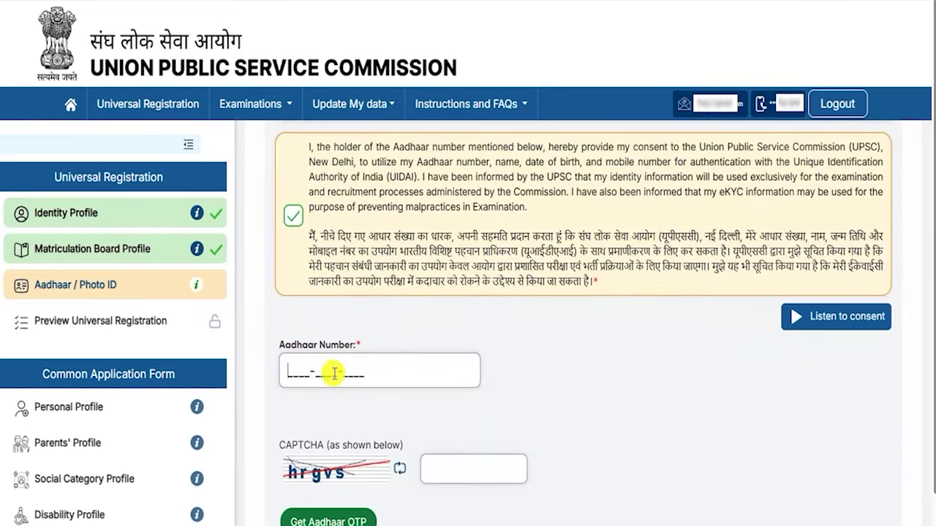
scroll(424, 375, down, 1)
click(429, 441)
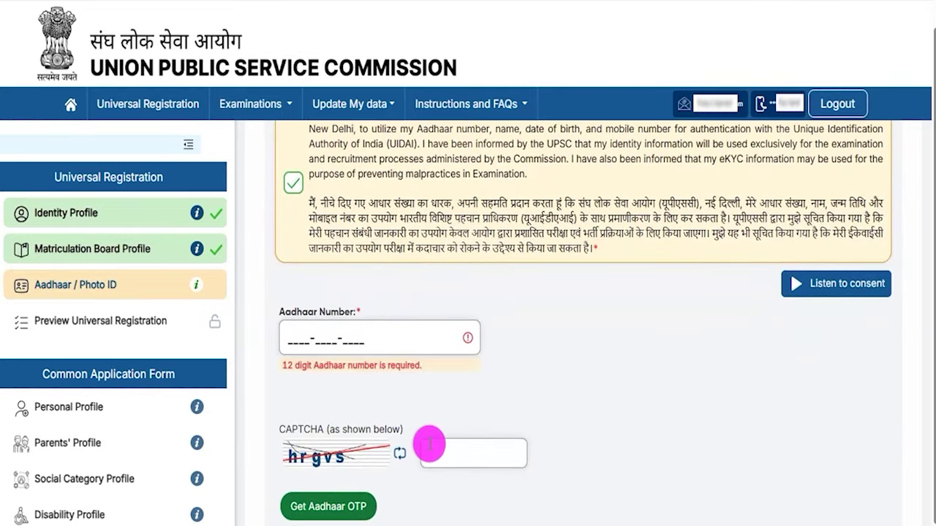
scroll(451, 454, down, 1)
click(452, 449)
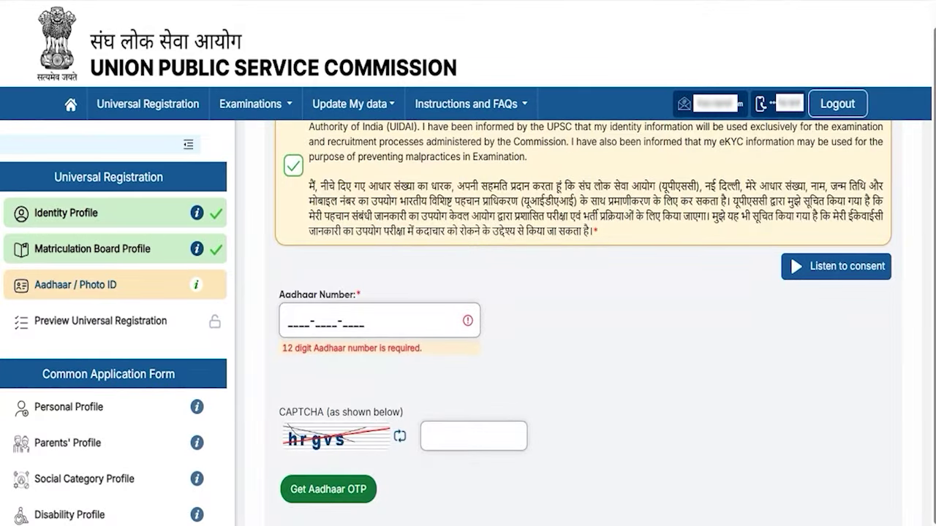
drag(585, 481, 380, 491)
click(344, 489)
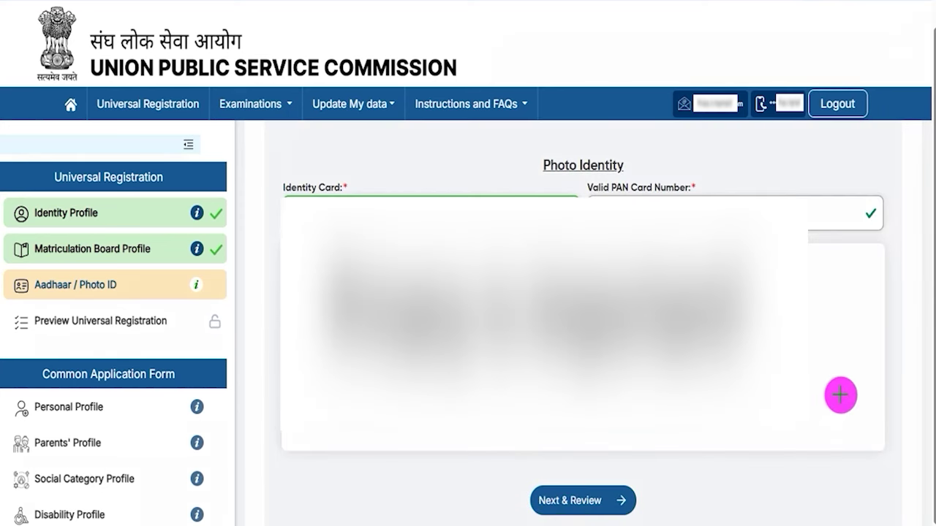
Proceed to the review page, mark the edit and submit options, then Lock & Submit the registration
click(622, 497)
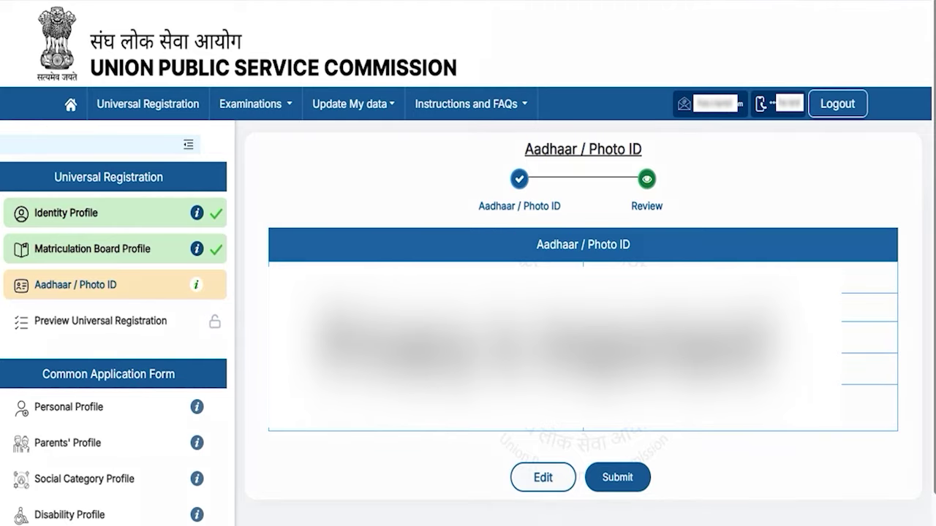
drag(388, 435, 510, 473)
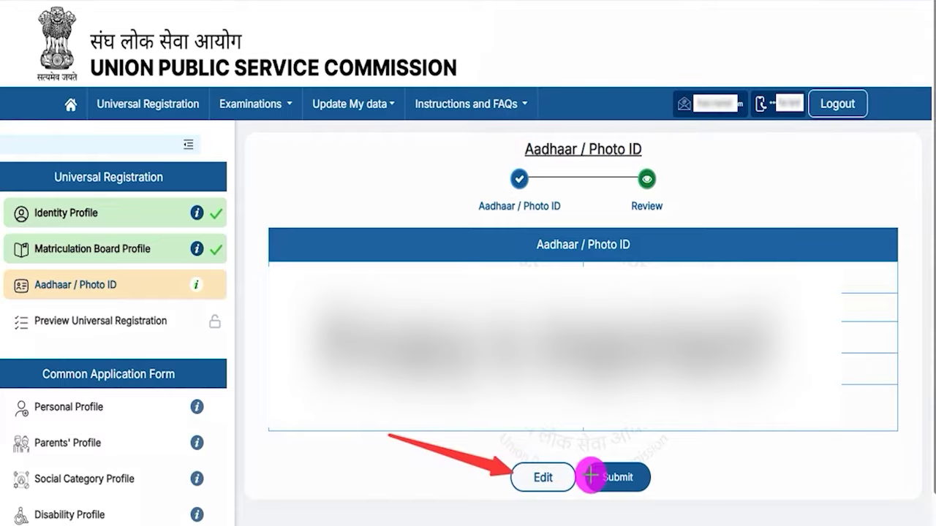
drag(772, 433, 649, 468)
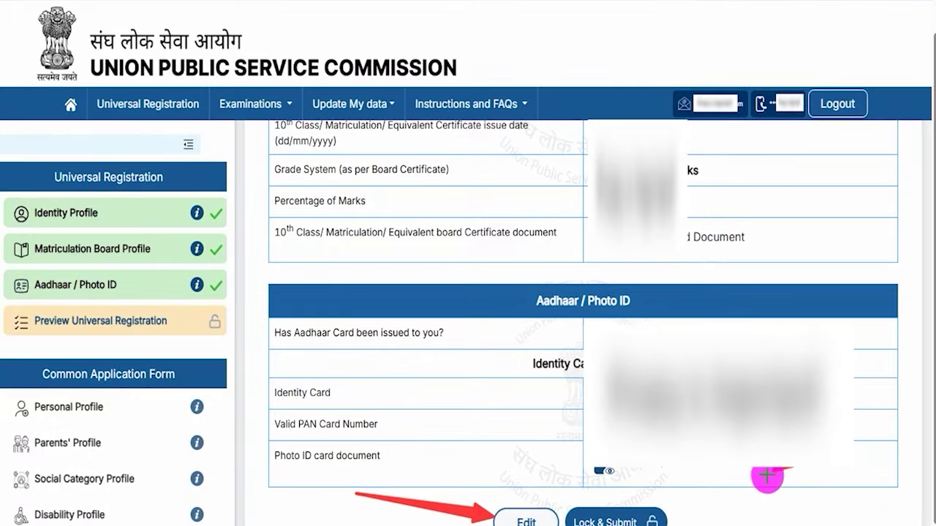
click(662, 514)
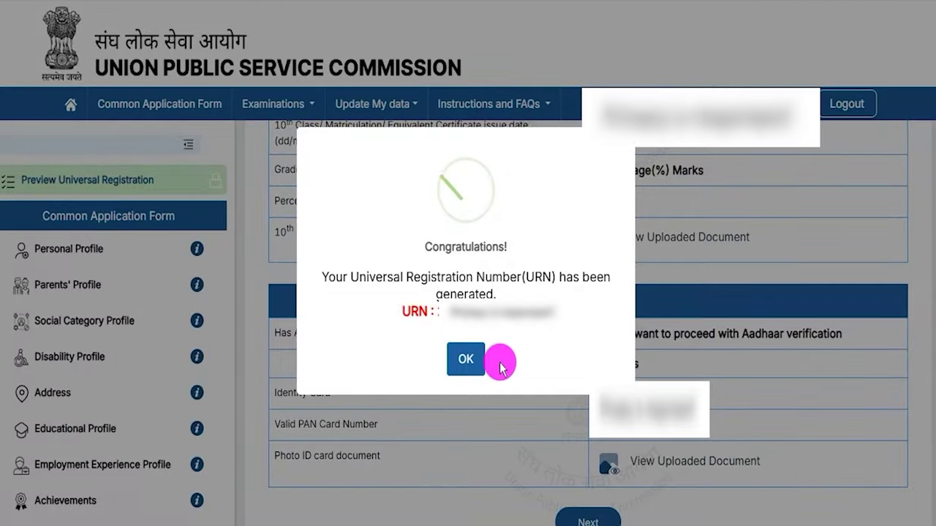
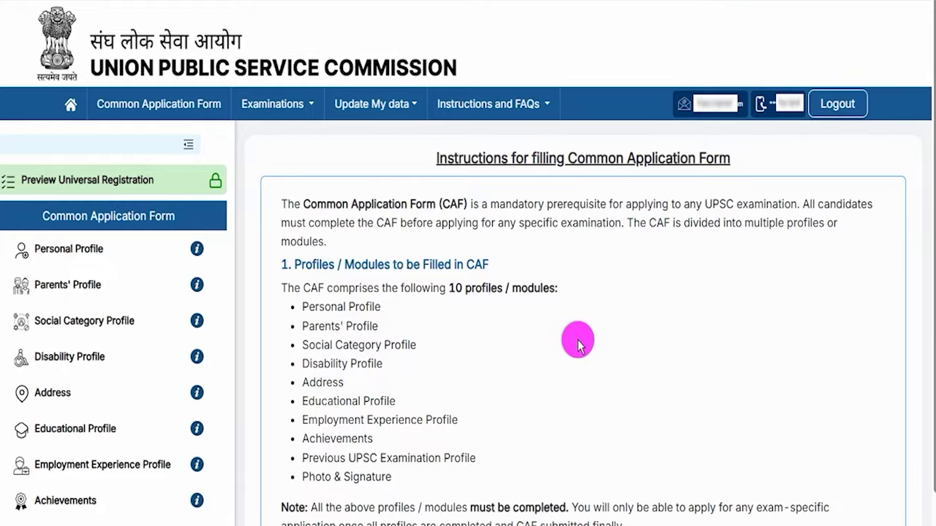
Read through the Common Application Form instructions and proceed to the Personal Profile page
drag(578, 158, 695, 158)
drag(454, 156, 651, 158)
scroll(453, 301, down, 10)
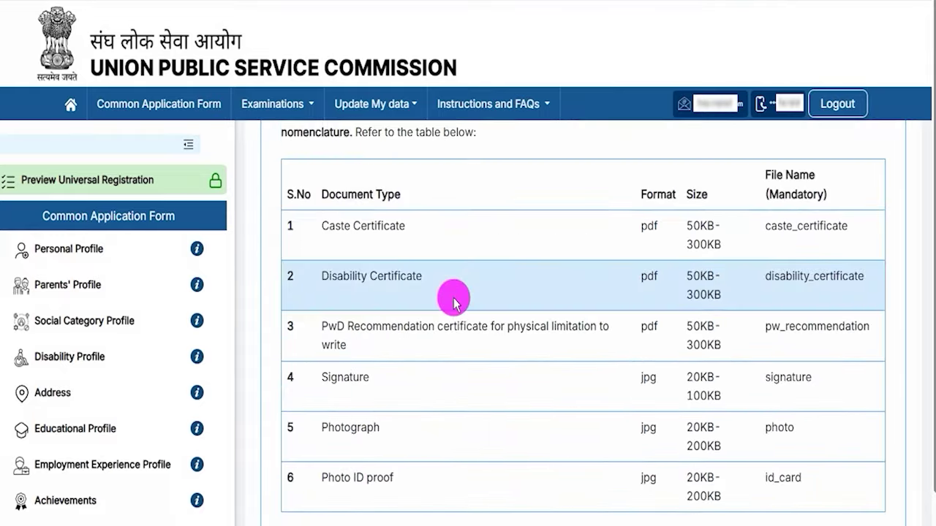
scroll(454, 301, down, 2)
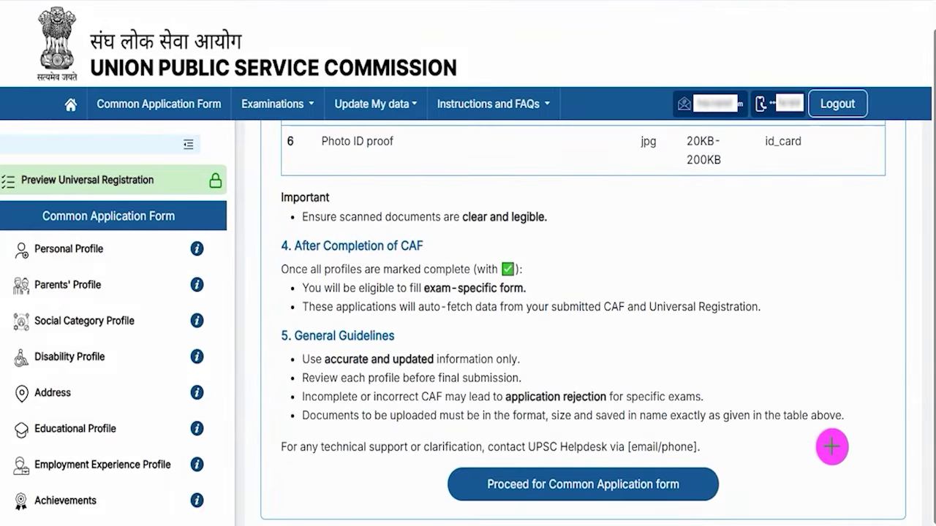
mouse_move(886, 370)
mouse_down()
mouse_move(767, 431)
mouse_move(699, 483)
mouse_up()
click(699, 483)
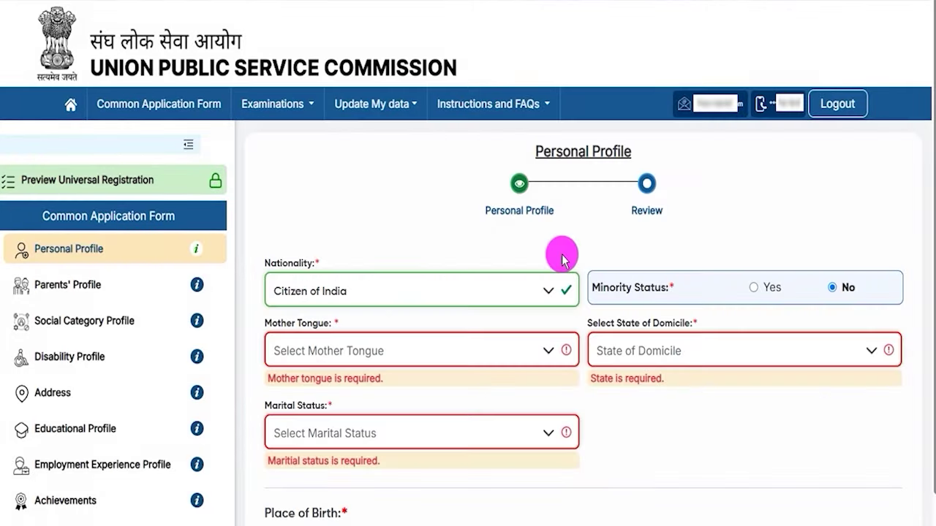
Keep nationality as Citizen of India and leave Minority Status at No after previewing its groups
drag(548, 153, 604, 153)
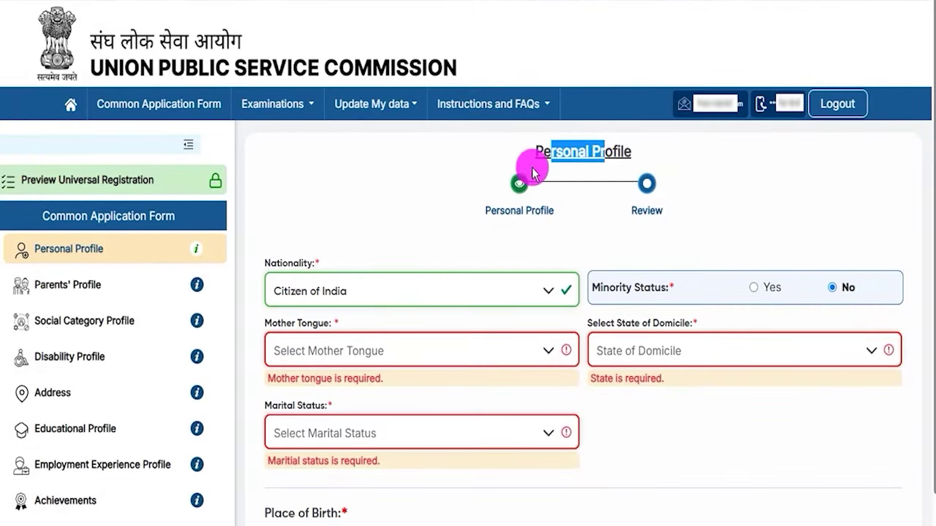
click(363, 280)
click(341, 320)
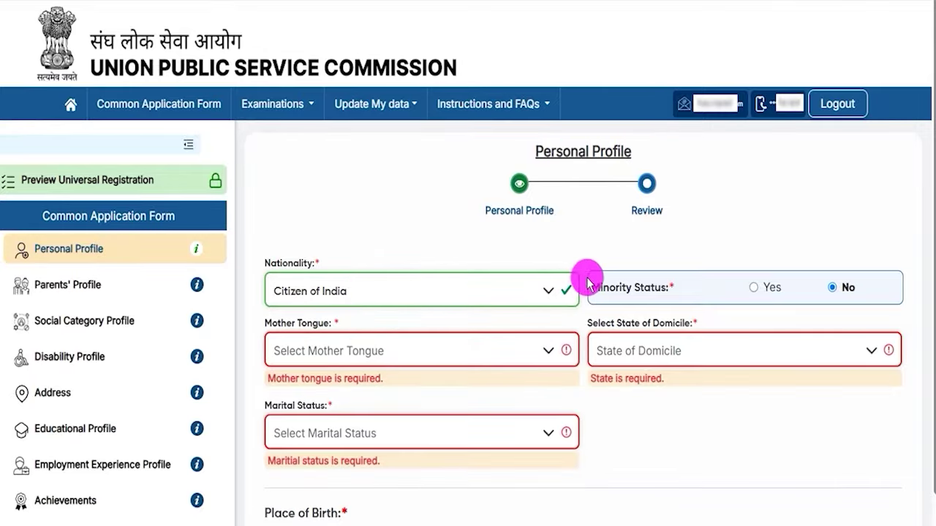
drag(601, 287, 650, 287)
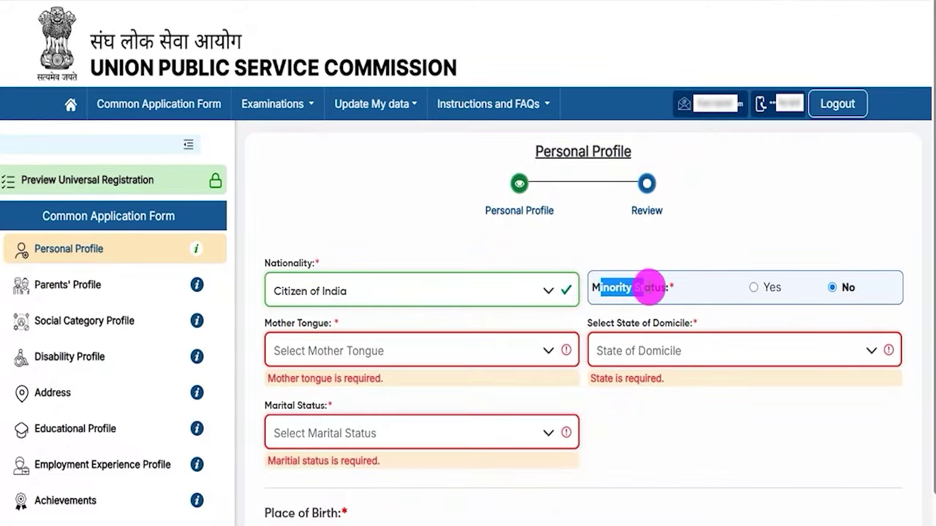
click(753, 288)
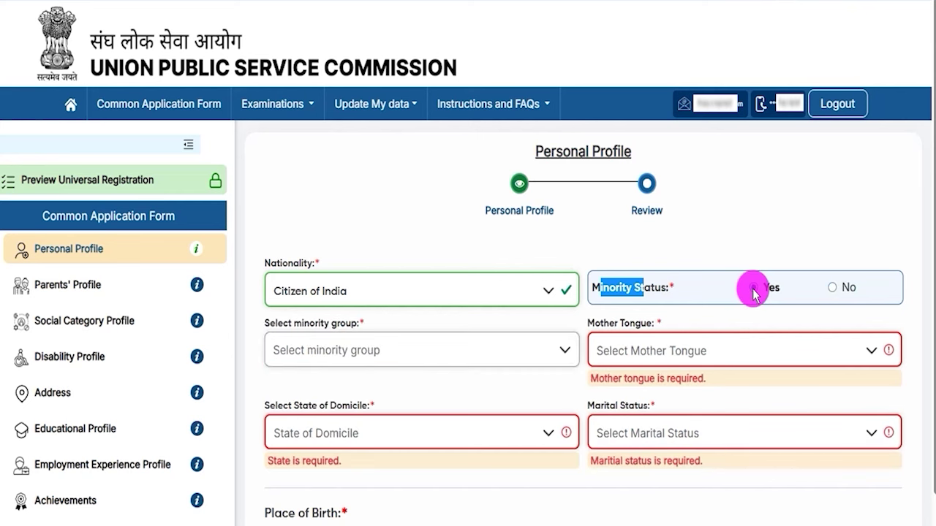
click(374, 351)
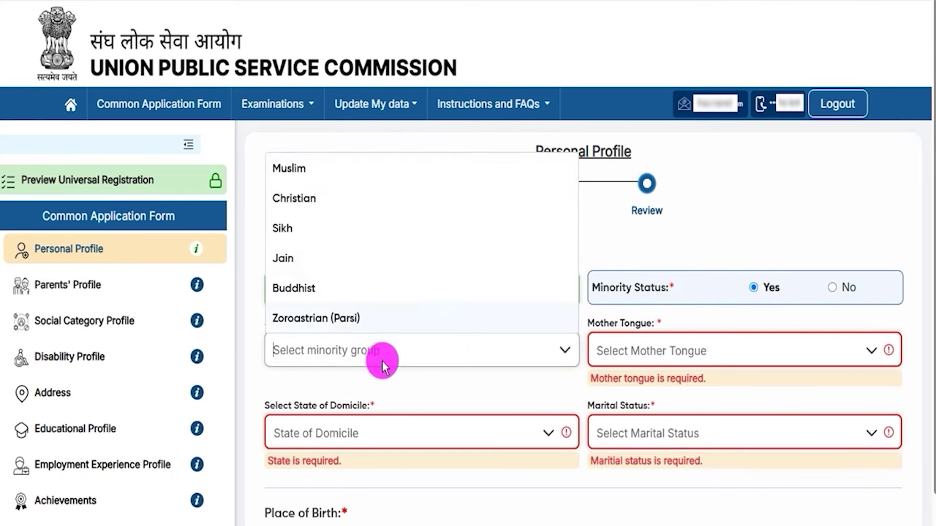
click(833, 287)
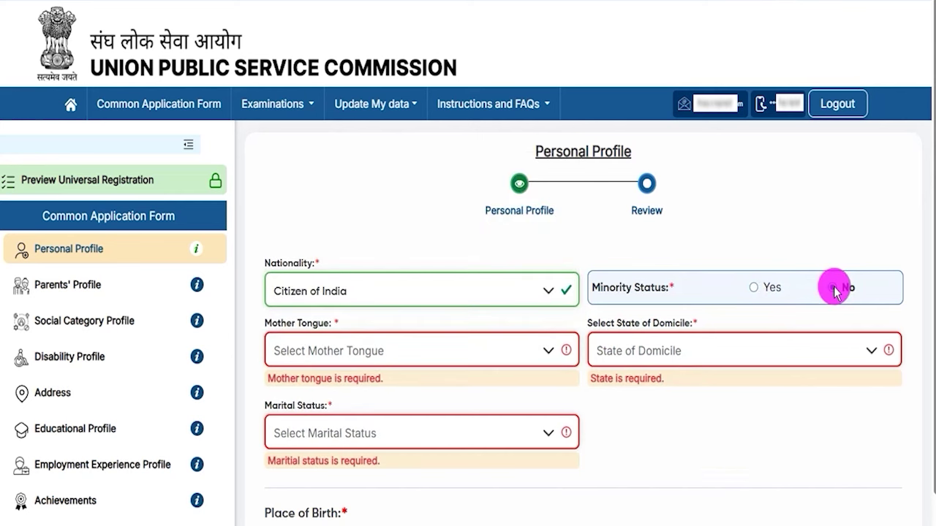
Choose Hindi as mother tongue, Uttar Pradesh as domicile state and Unmarried as marital status
click(322, 350)
click(300, 322)
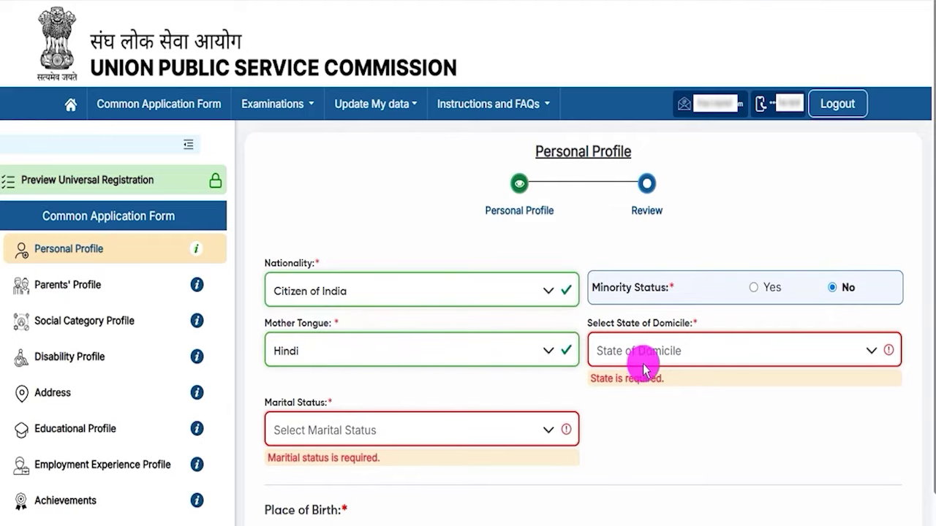
click(680, 351)
scroll(672, 272, down, 10)
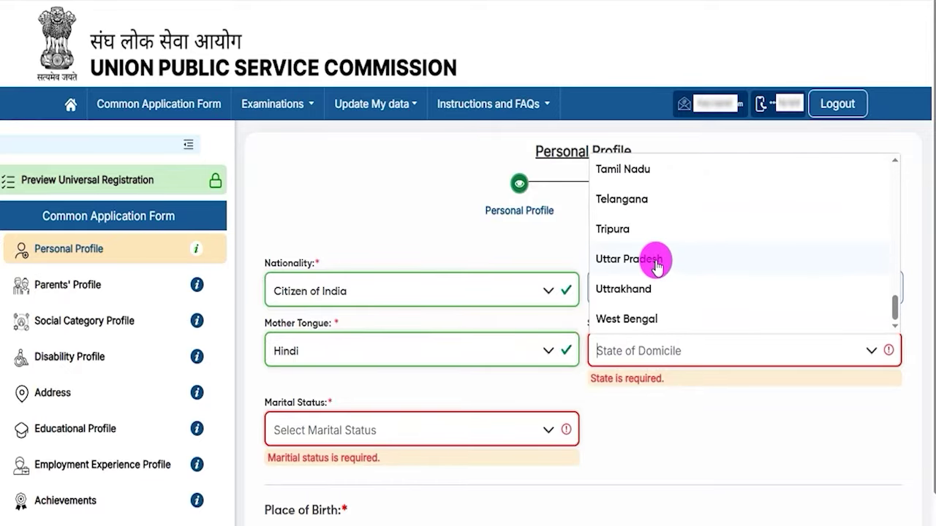
click(656, 265)
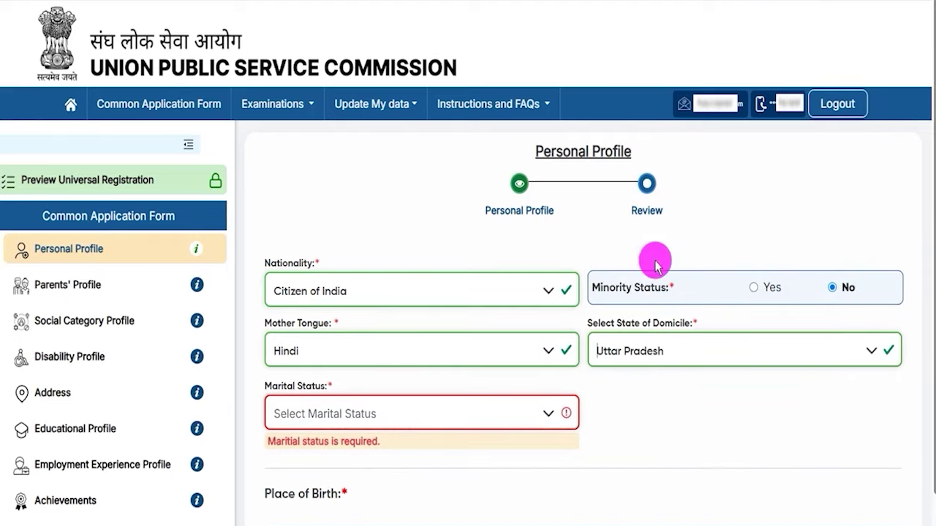
click(335, 416)
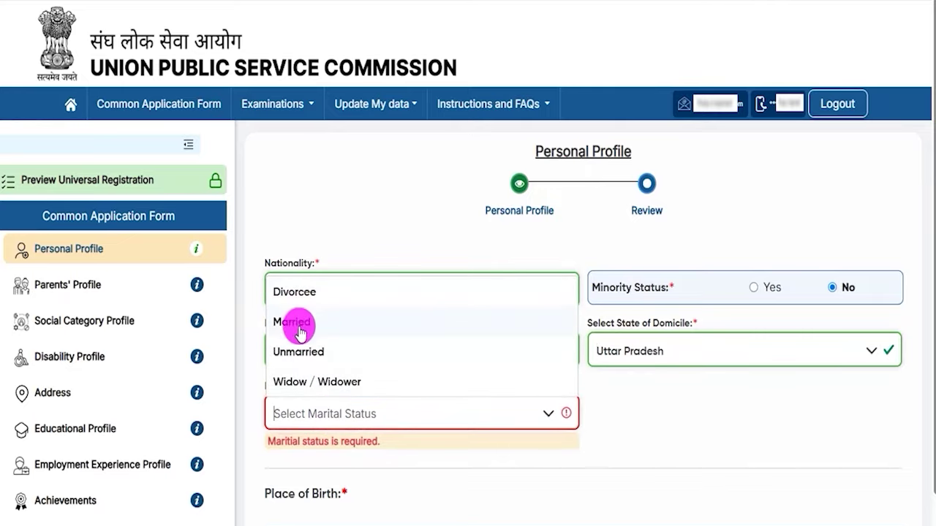
click(299, 354)
scroll(639, 395, down, 3)
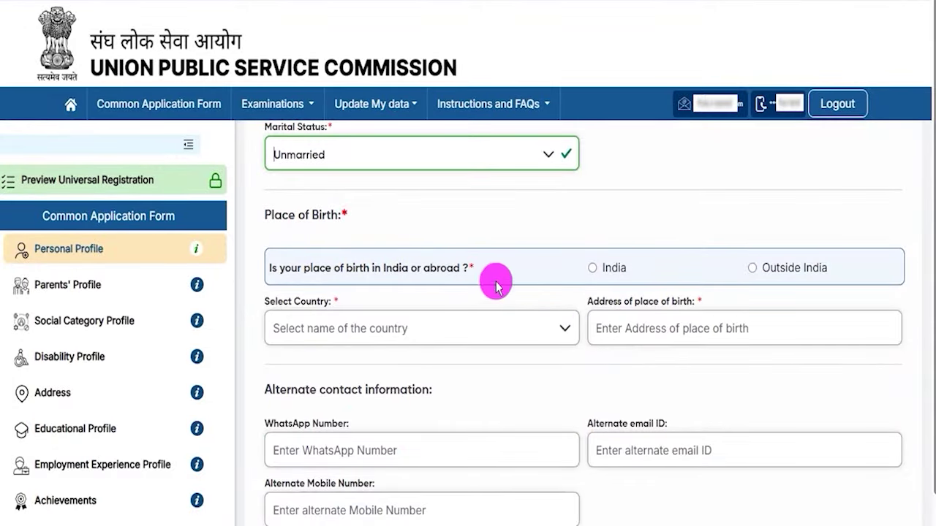
Set place of birth to India, state Uttar Pradesh, district Ayodhya
click(592, 269)
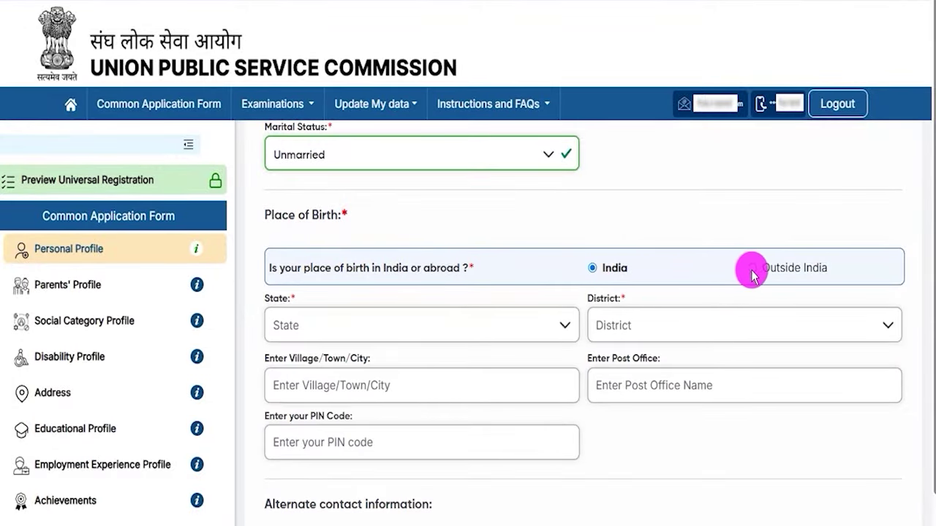
click(329, 331)
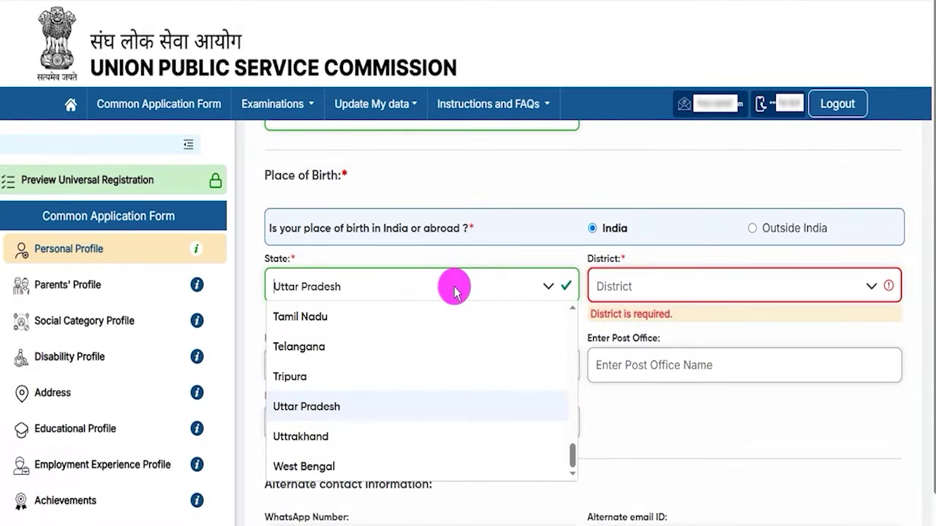
click(837, 285)
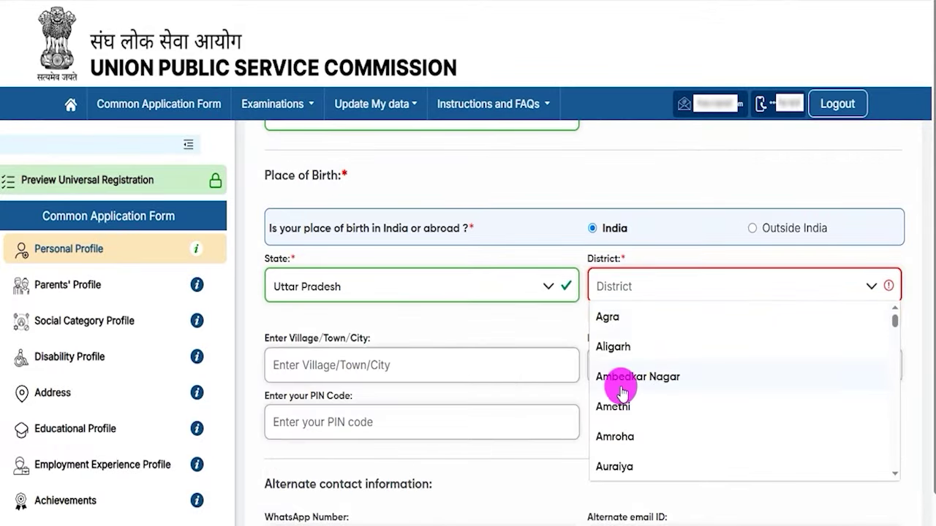
scroll(623, 407, down, 2)
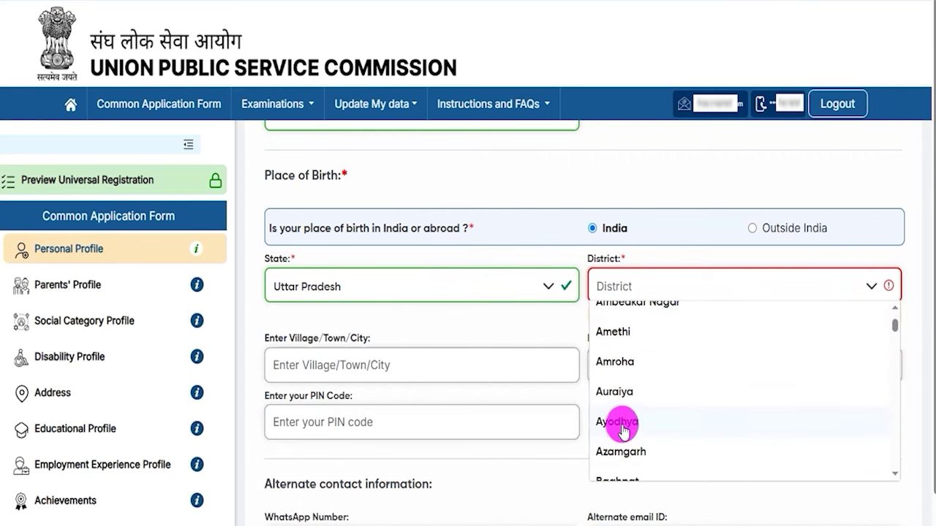
click(618, 423)
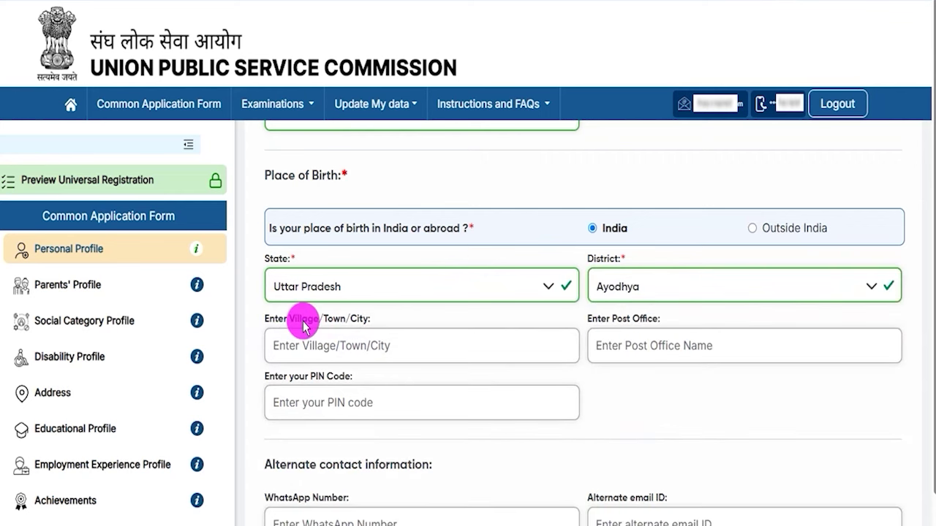
Step through the village/town, post office and PIN code fields of the birth place
click(319, 344)
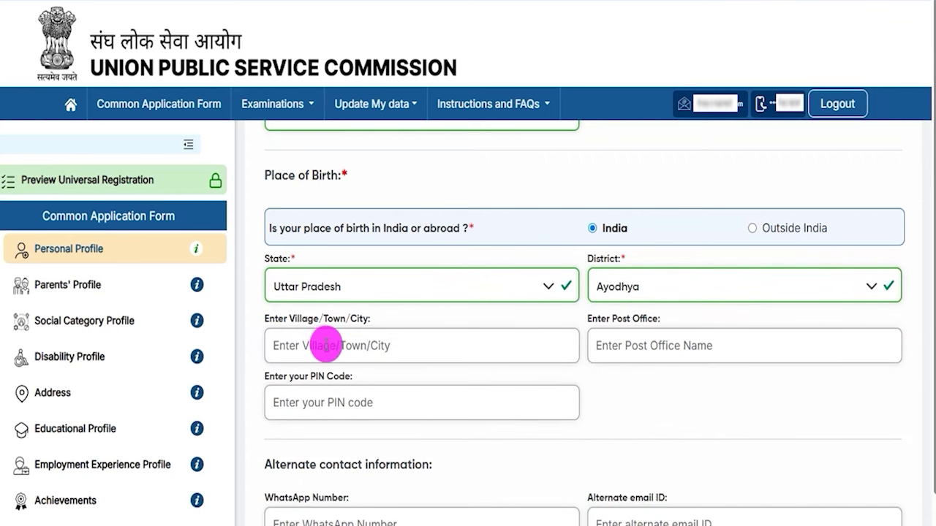
drag(600, 317, 630, 354)
click(631, 354)
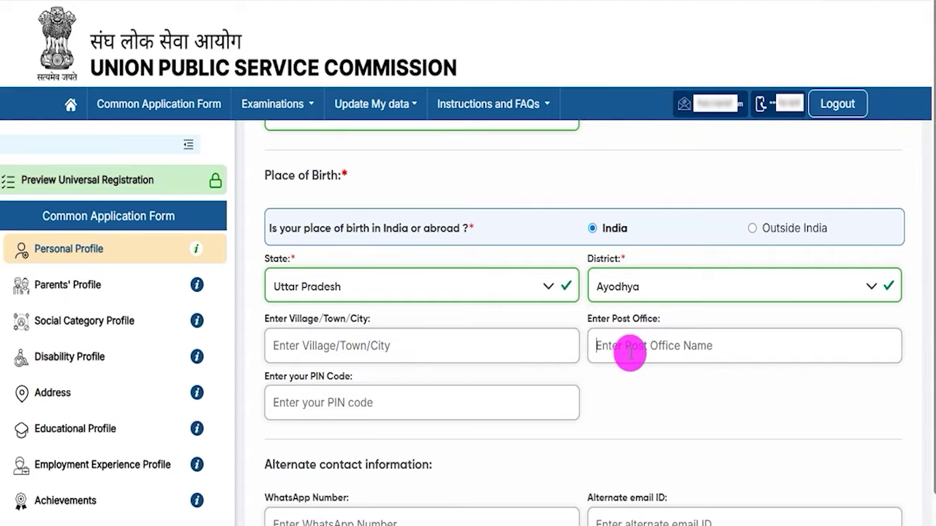
drag(308, 377, 339, 371)
click(365, 403)
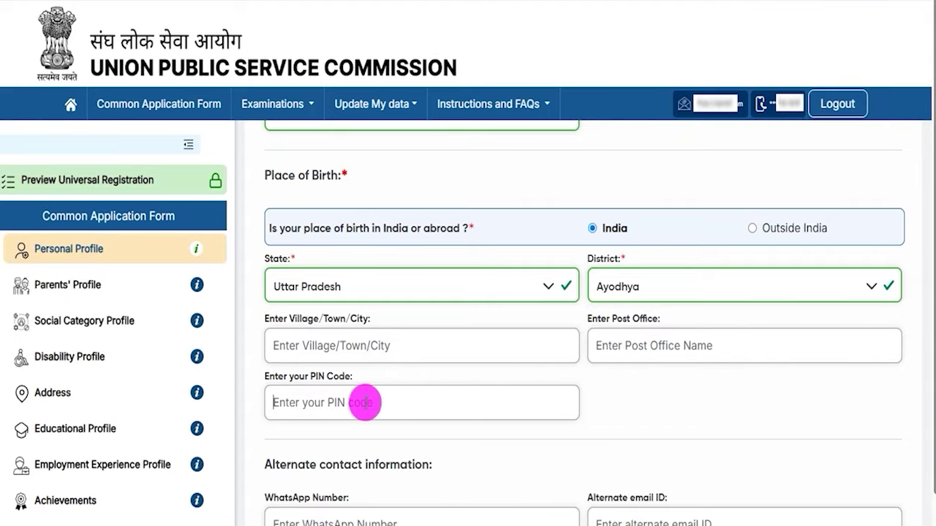
scroll(511, 406, down, 1)
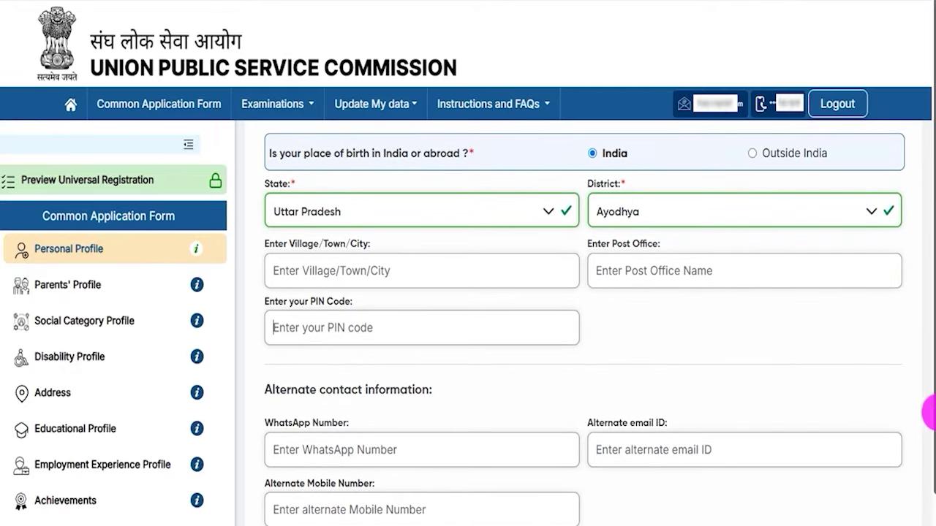
Leave the alternate email and mobile fields blank and go to the Personal Profile review
scroll(929, 420, down, 1)
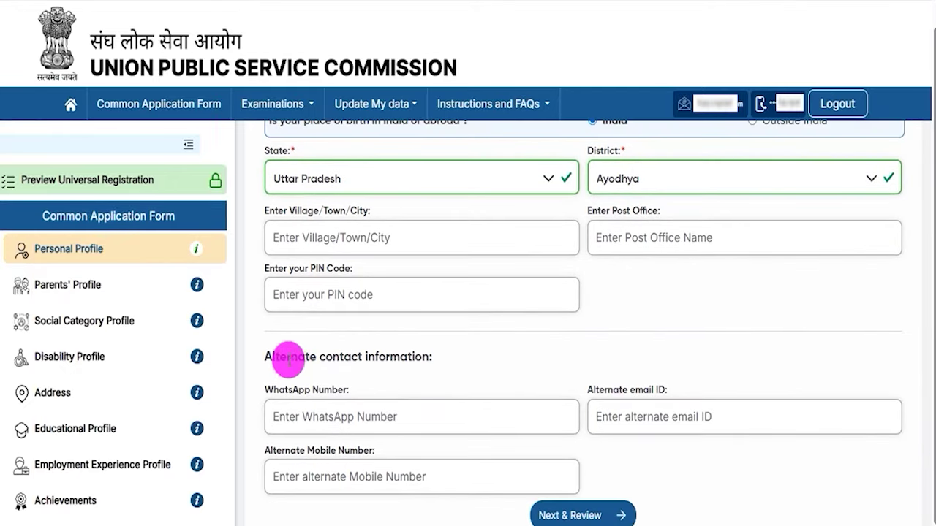
drag(286, 357, 375, 359)
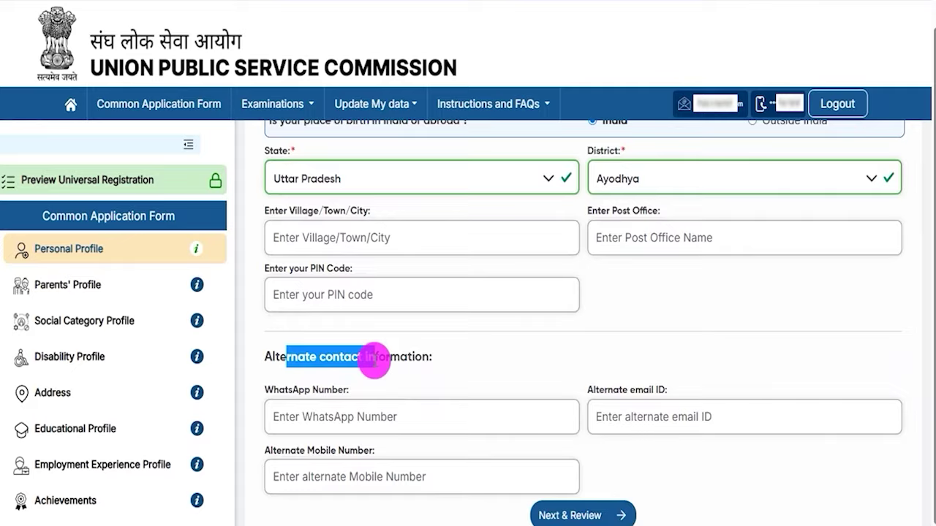
click(300, 417)
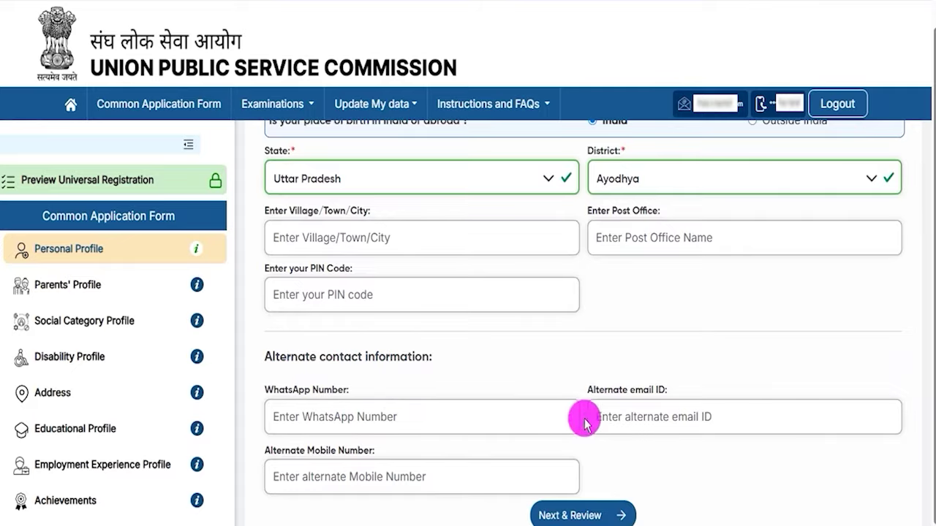
drag(606, 390, 640, 414)
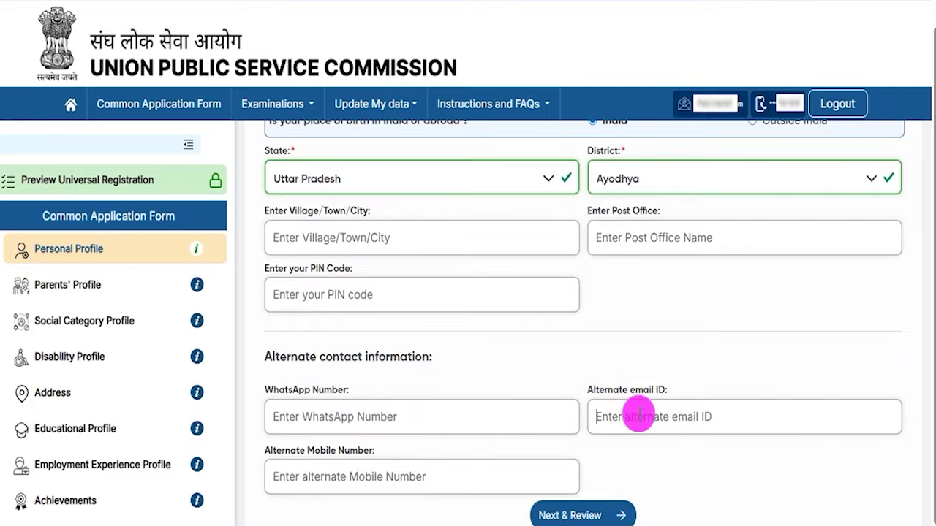
drag(293, 444, 355, 451)
click(352, 474)
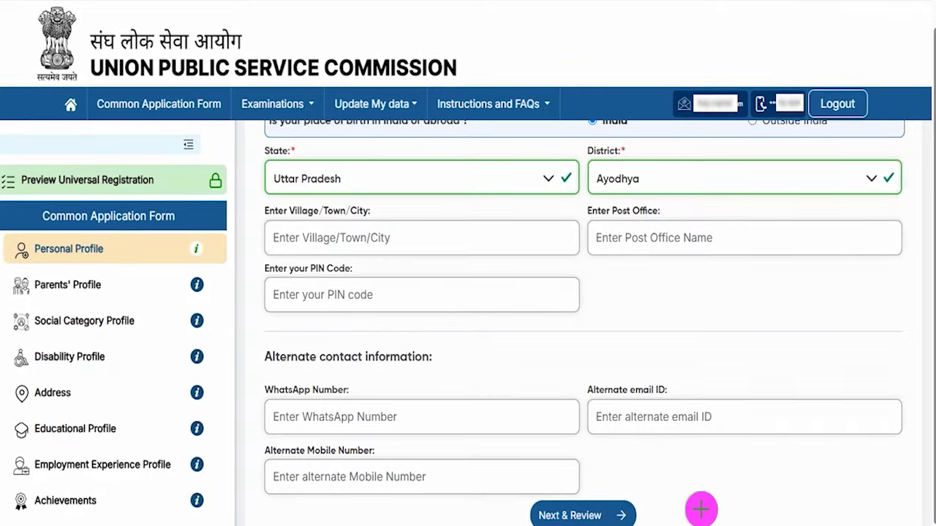
drag(870, 463, 645, 507)
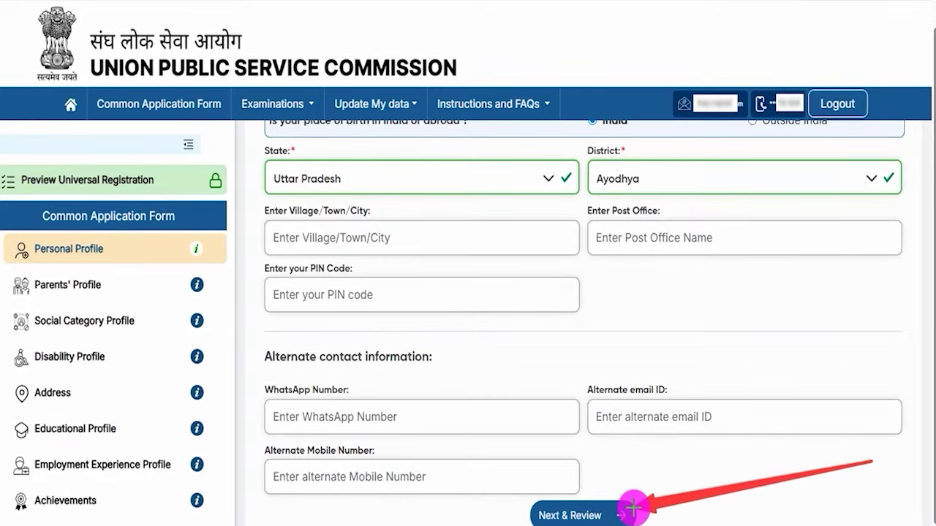
click(633, 511)
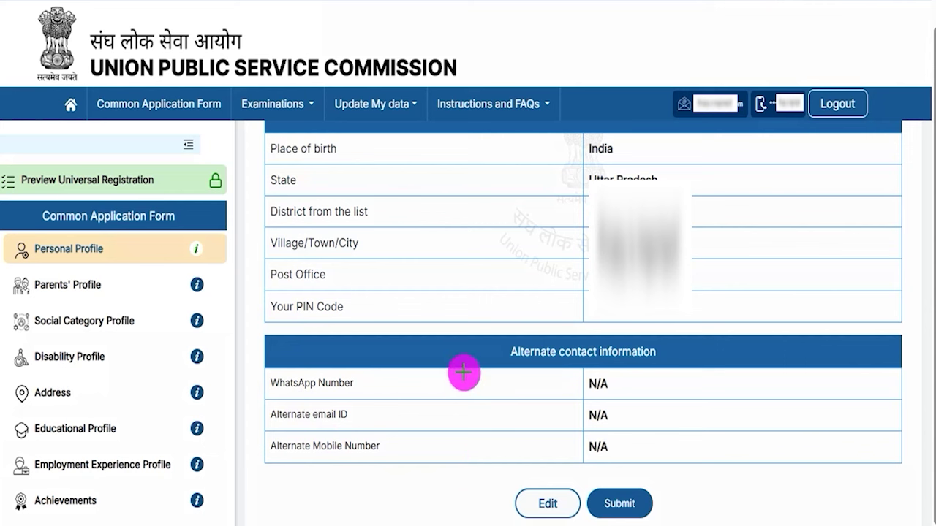
Submit the reviewed Personal Profile
drag(422, 443, 519, 495)
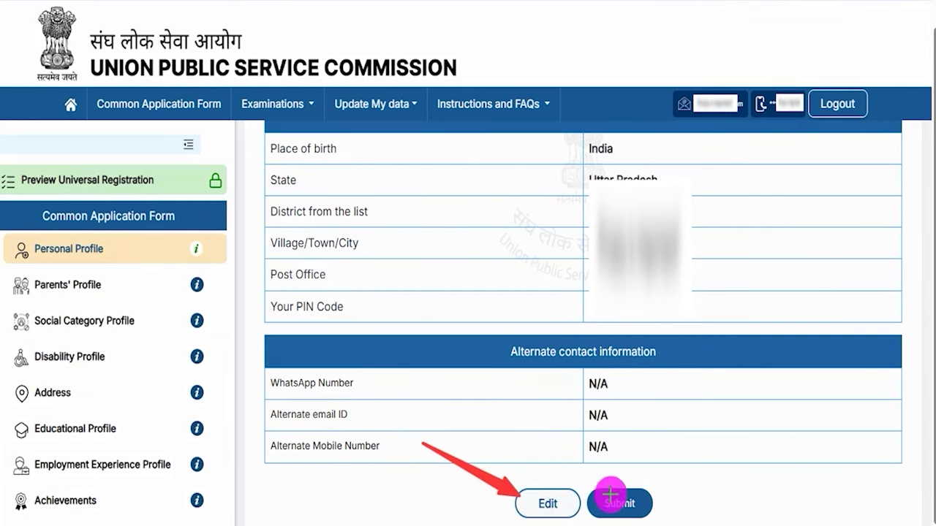
drag(717, 417, 664, 480)
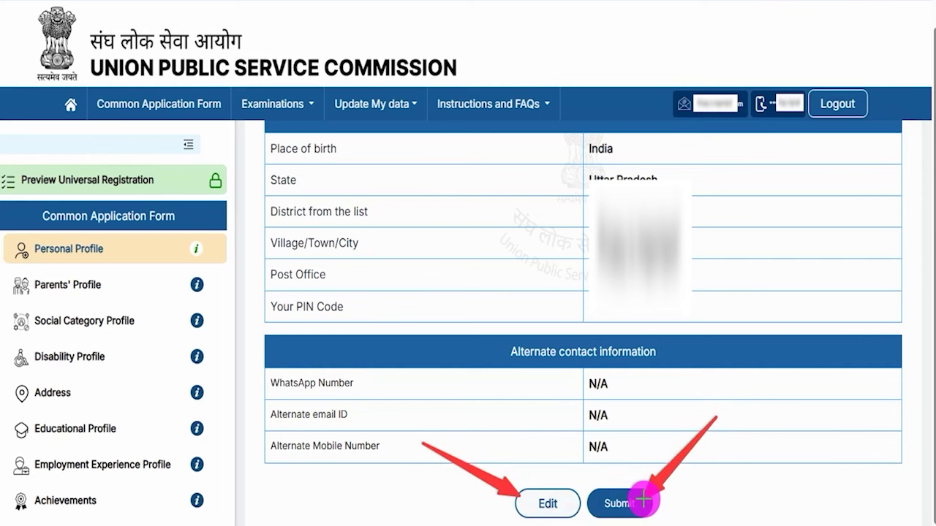
click(648, 497)
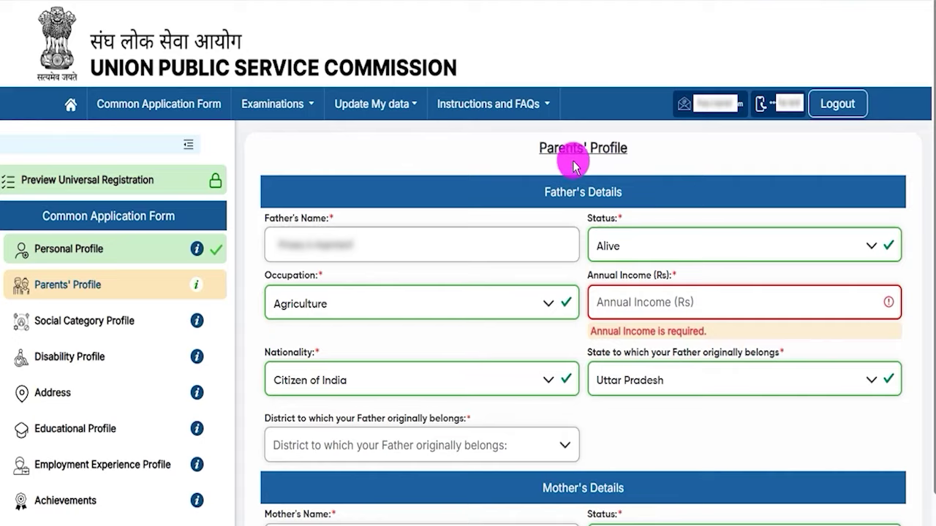
Set the father's status to Alive, occupation Agriculture and nationality Citizen of India
drag(548, 145, 613, 149)
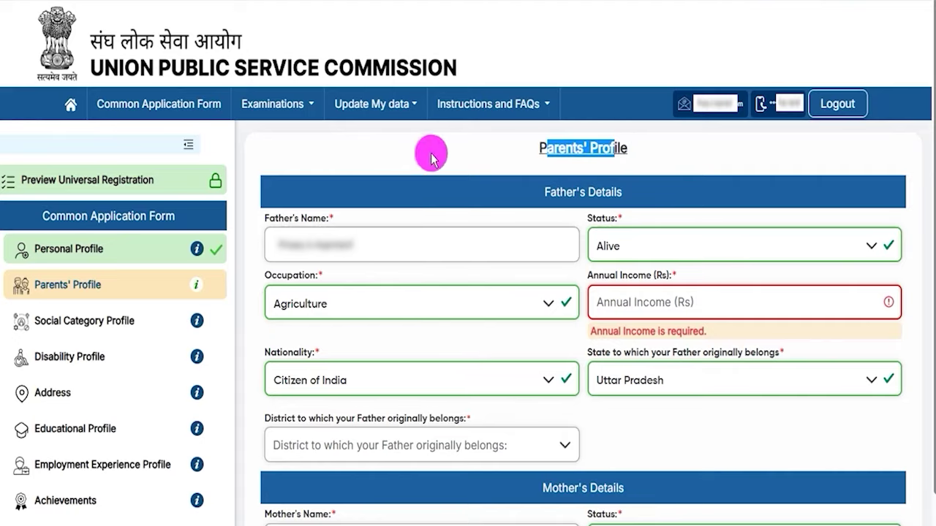
drag(266, 218, 316, 220)
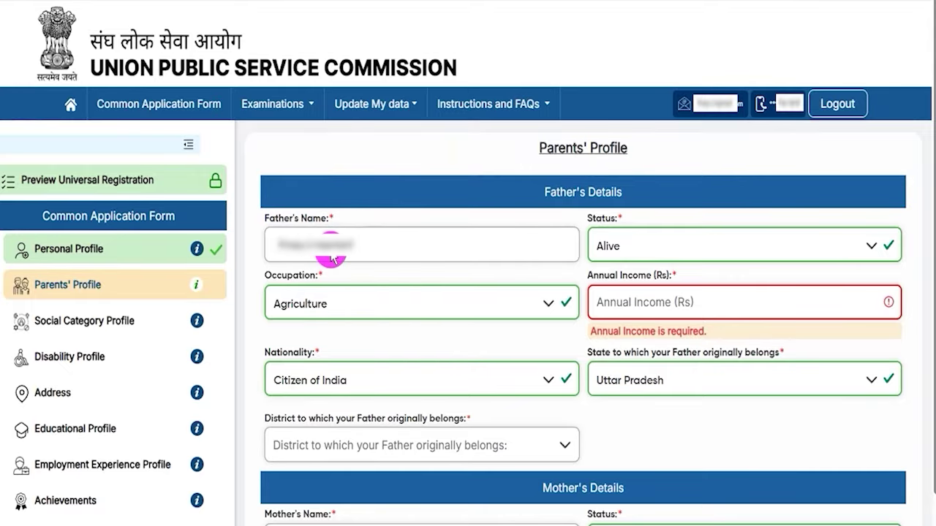
click(621, 244)
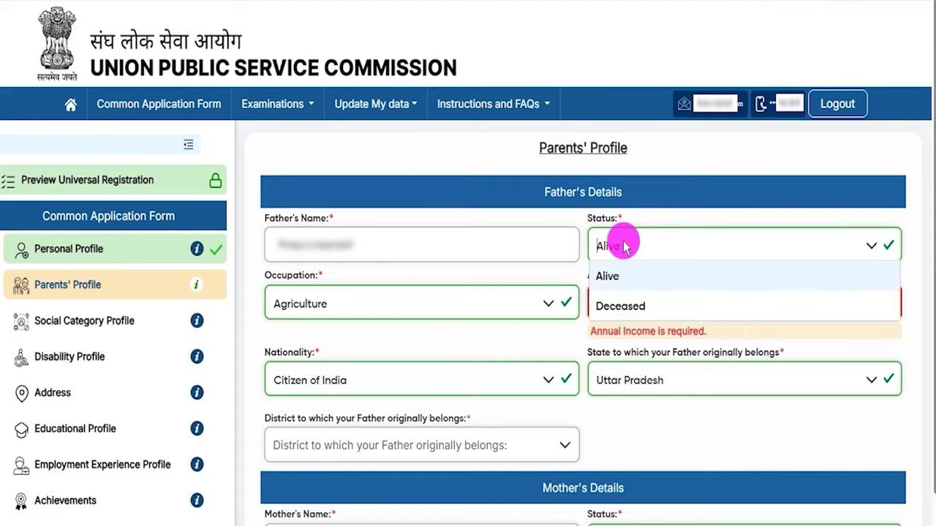
click(616, 278)
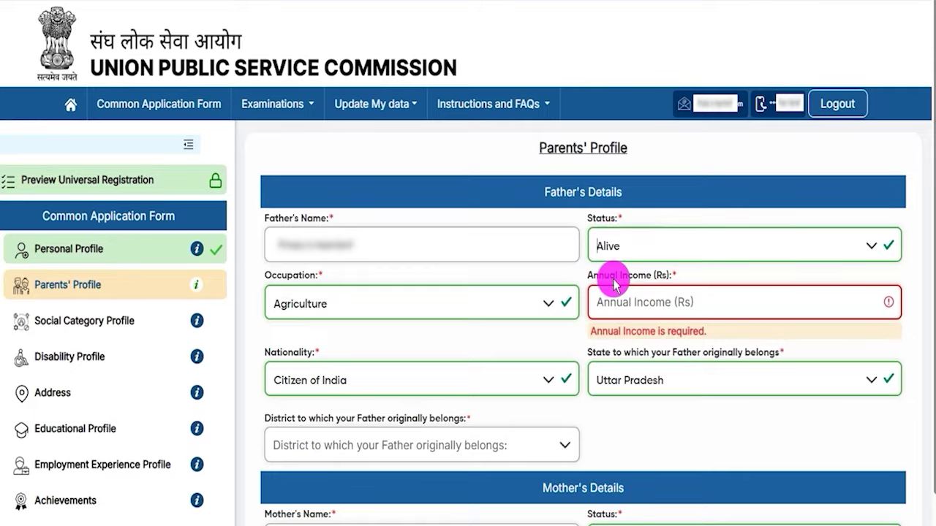
click(323, 302)
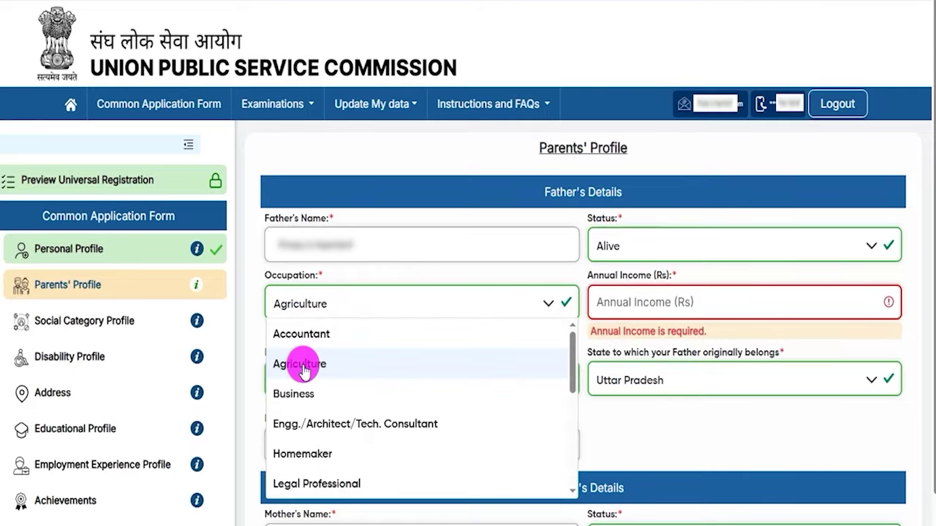
click(304, 370)
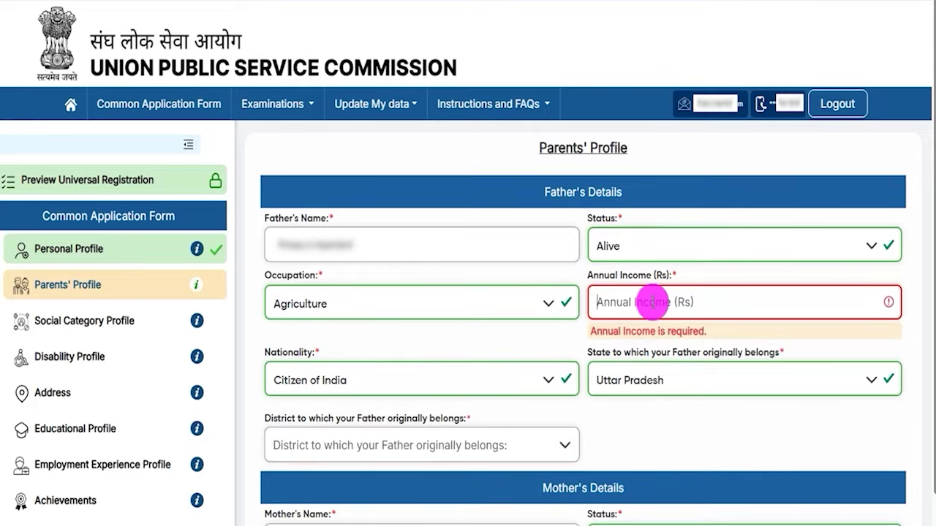
drag(607, 275, 637, 307)
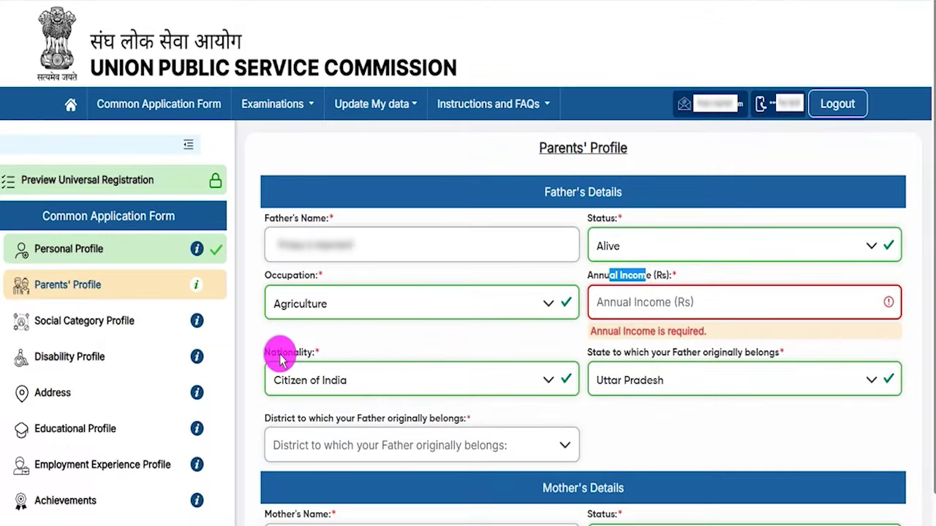
drag(281, 358, 319, 366)
click(320, 369)
click(308, 198)
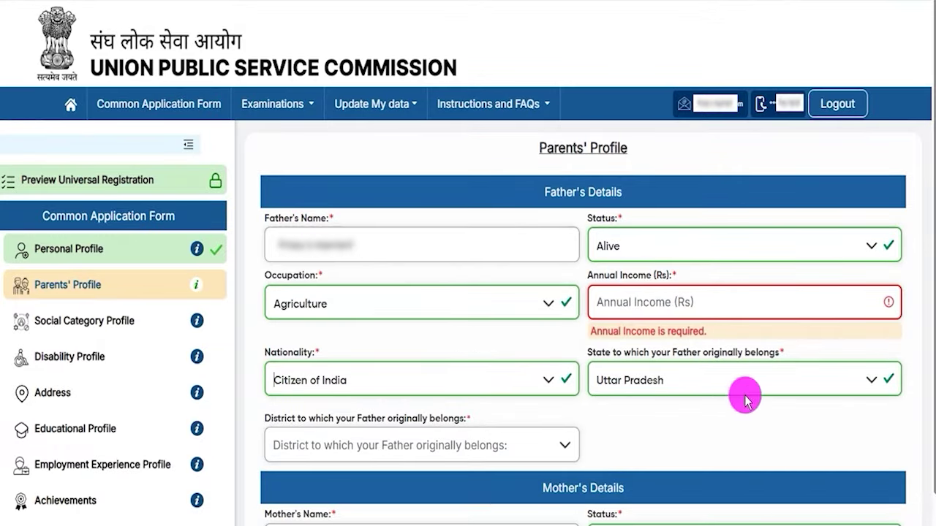
Choose Uttar Pradesh as the father's state and check its district list
click(688, 379)
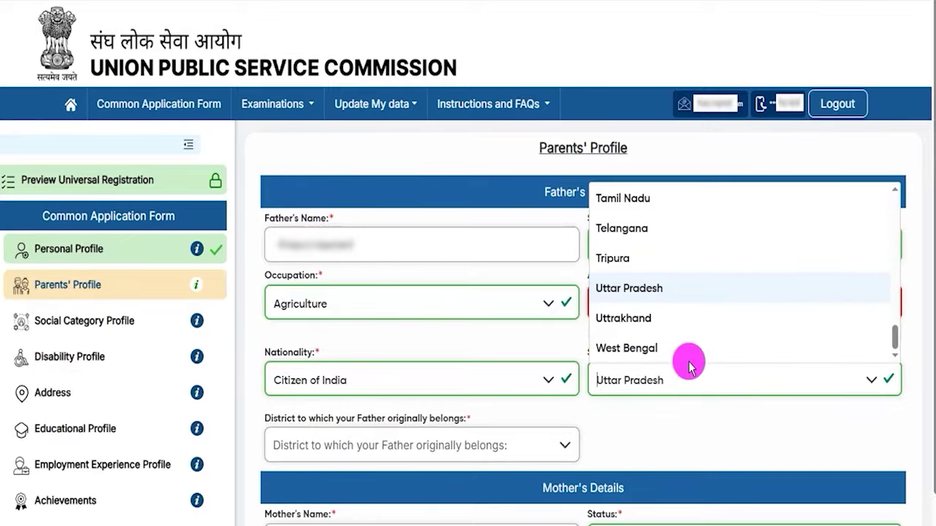
click(636, 286)
click(345, 457)
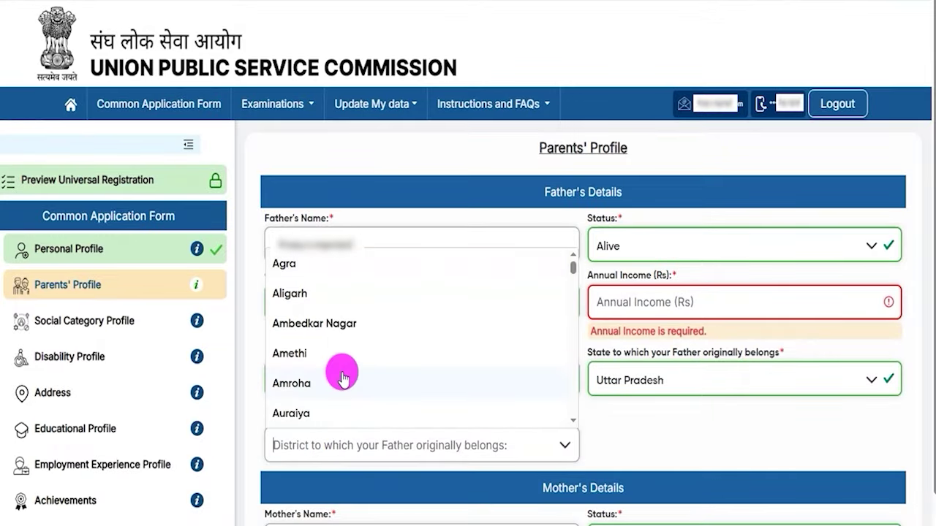
click(602, 438)
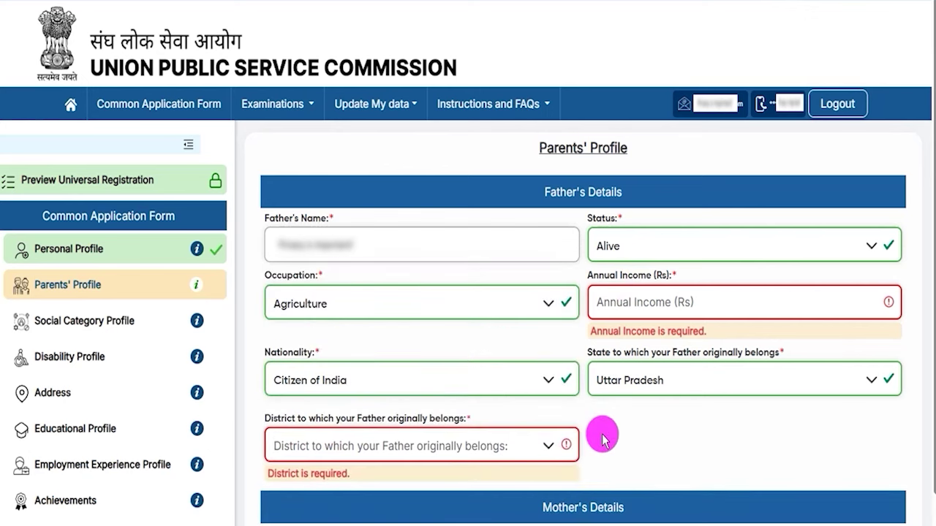
drag(542, 507, 621, 507)
scroll(643, 483, down, 4)
click(651, 484)
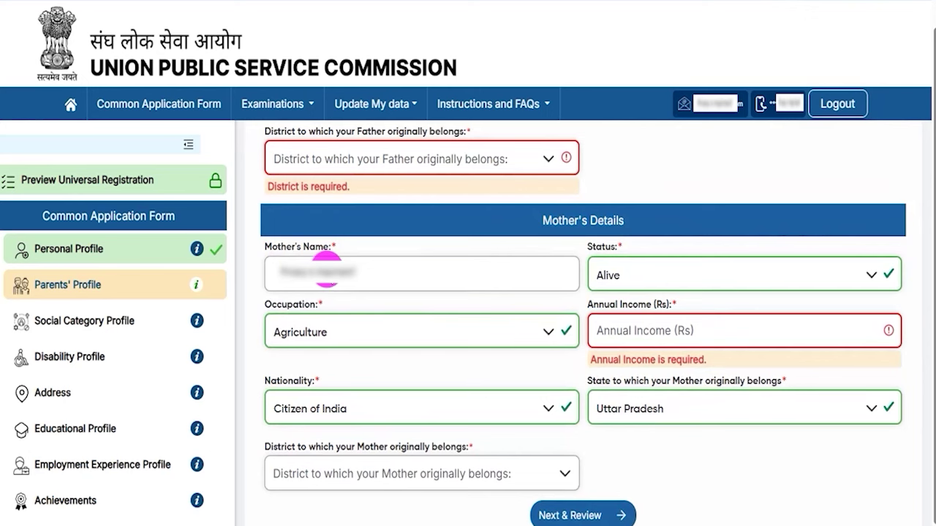
Fill the mother's details (Alive, Agriculture, Citizen of India, Uttar Pradesh) and submit the Parents' Profile
click(635, 276)
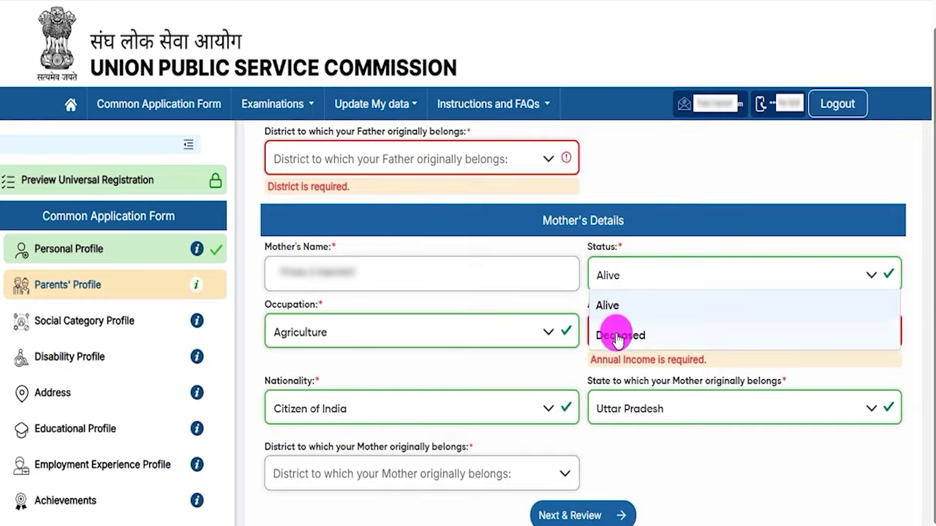
click(618, 304)
click(337, 341)
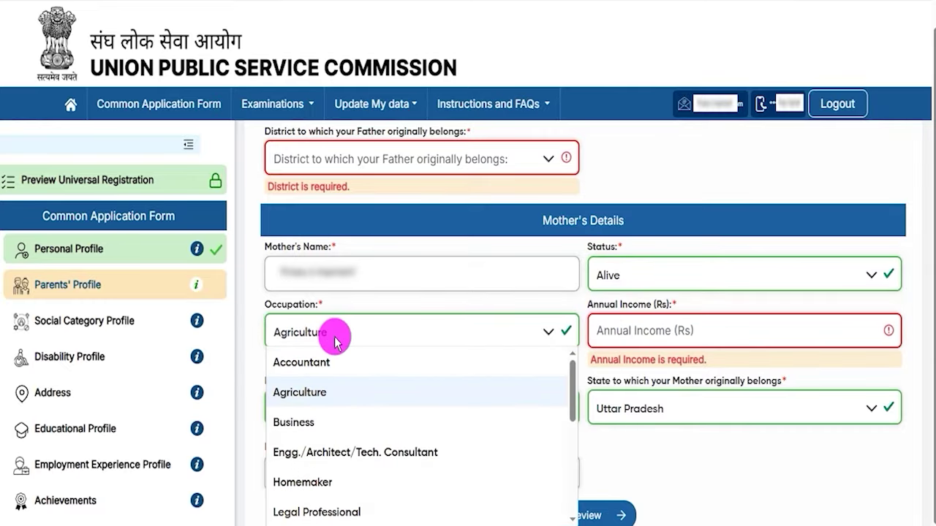
click(308, 395)
drag(604, 305, 633, 322)
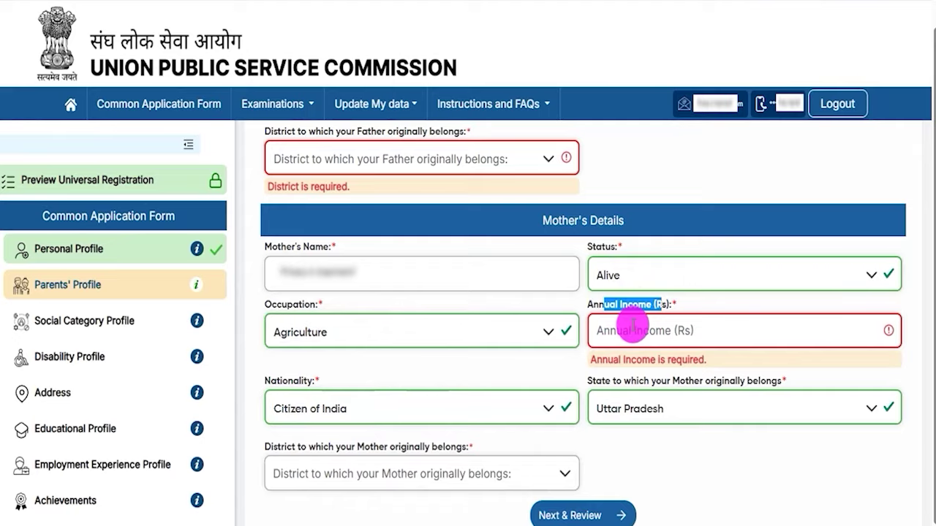
click(309, 408)
click(307, 230)
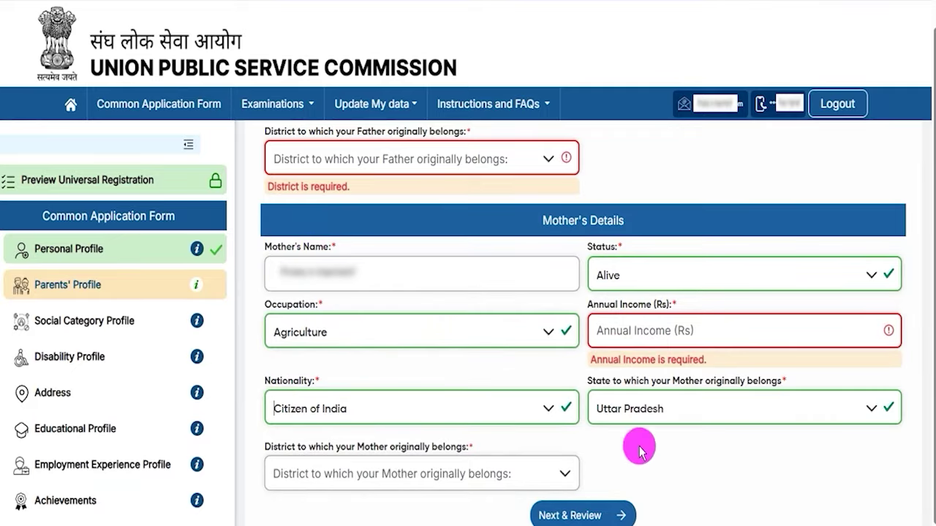
click(680, 414)
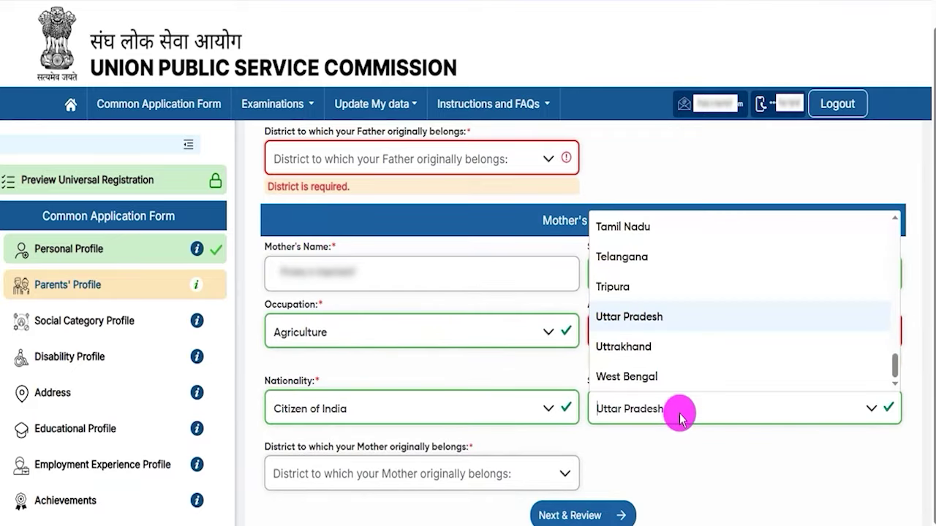
click(349, 479)
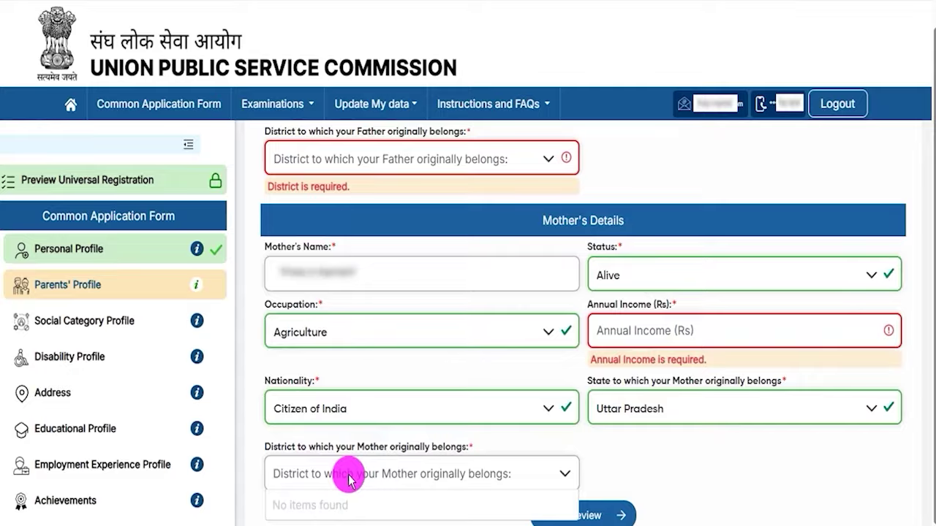
click(649, 481)
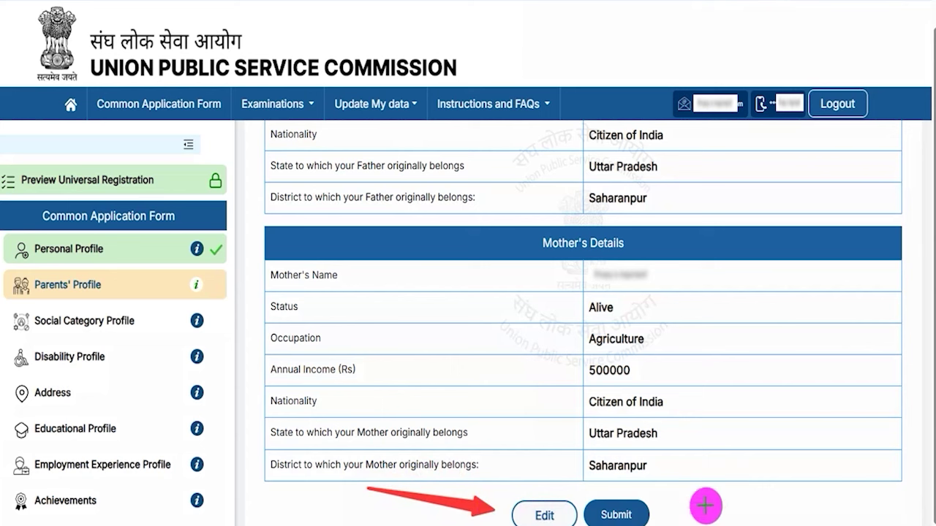
click(642, 514)
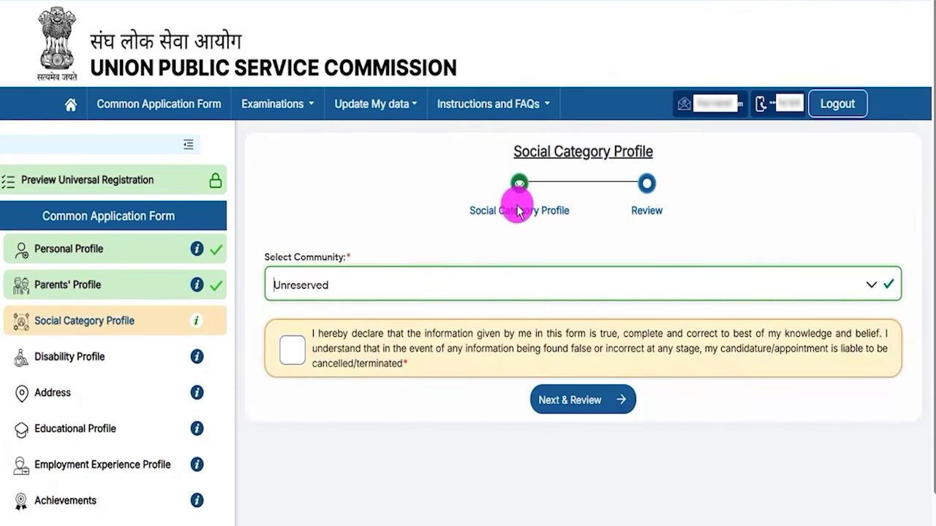
Choose ST as the community category and move through the certificate number and issuing office fields
drag(528, 154, 633, 152)
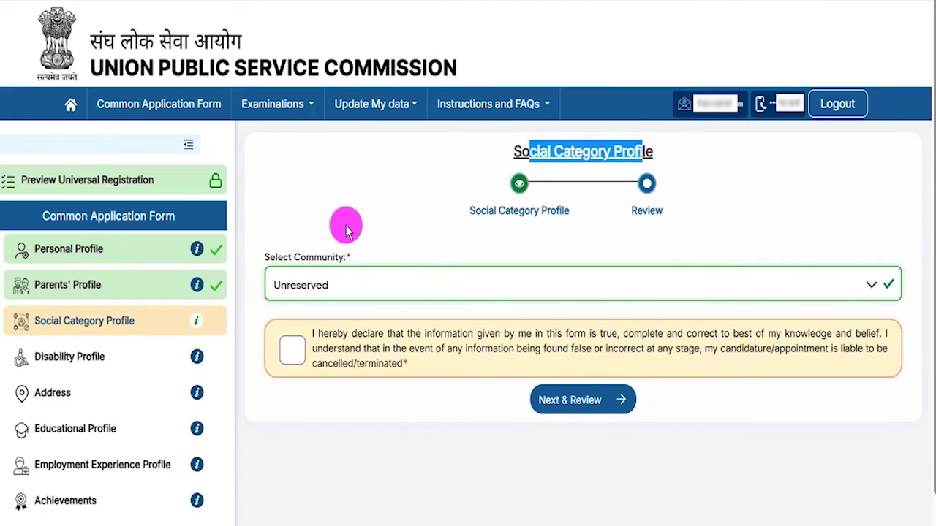
click(353, 291)
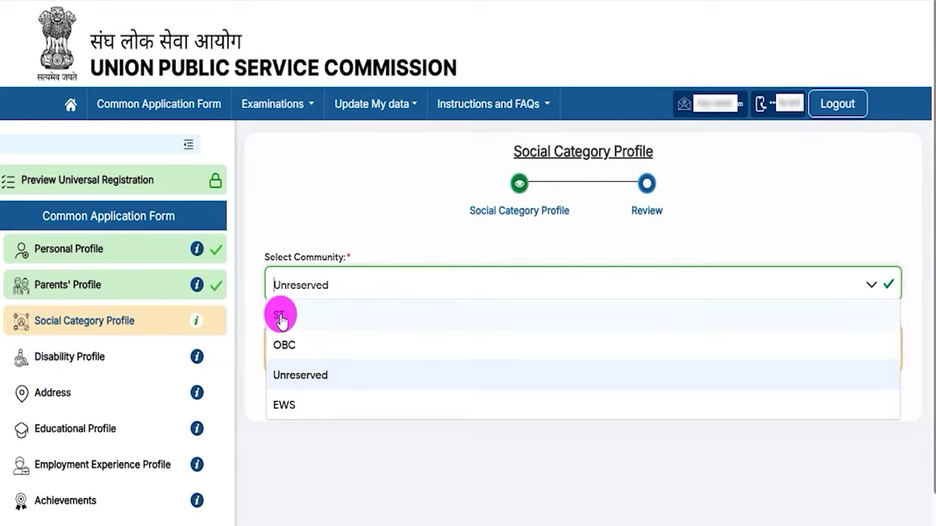
click(280, 317)
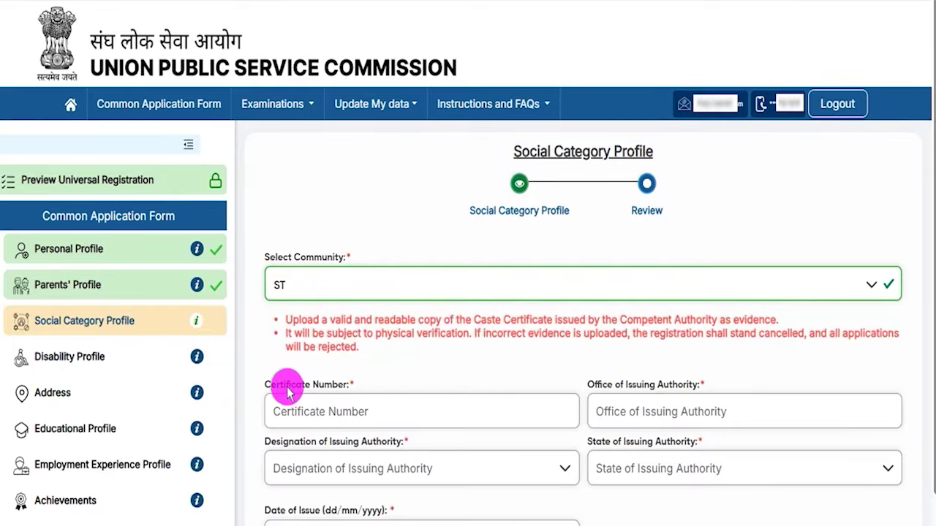
drag(278, 386, 327, 389)
click(337, 410)
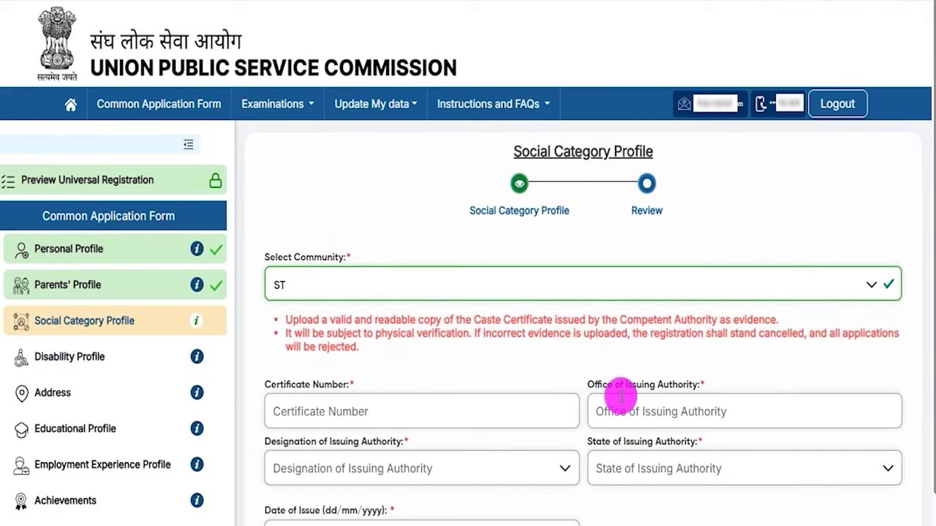
drag(610, 393, 664, 397)
click(653, 412)
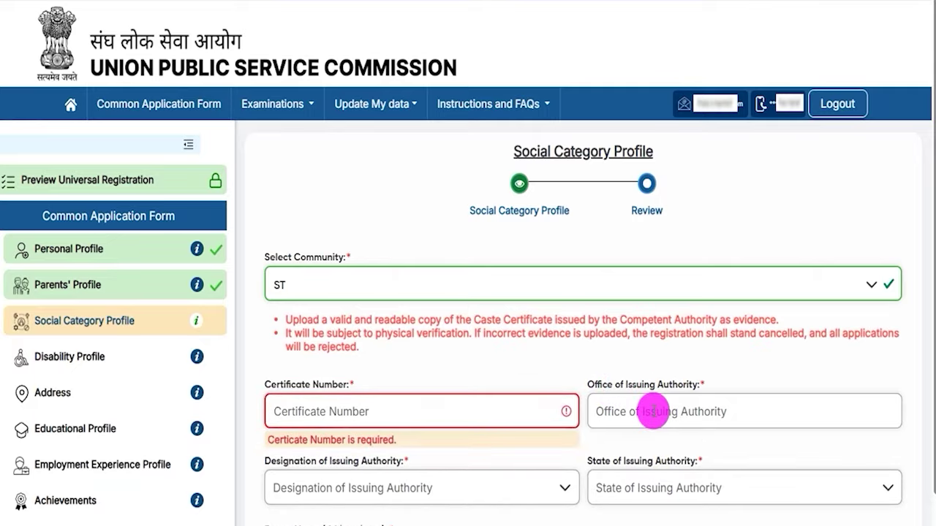
scroll(653, 412, down, 5)
scroll(653, 410, up, 2)
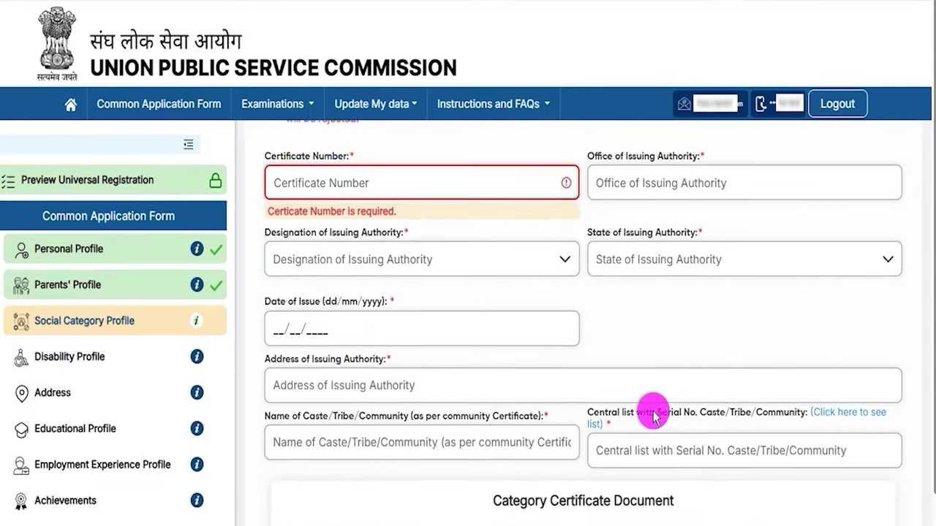
drag(283, 244, 359, 242)
Set the issuing authority to Collector, Uttar Pradesh, then move to the date of issue
click(342, 263)
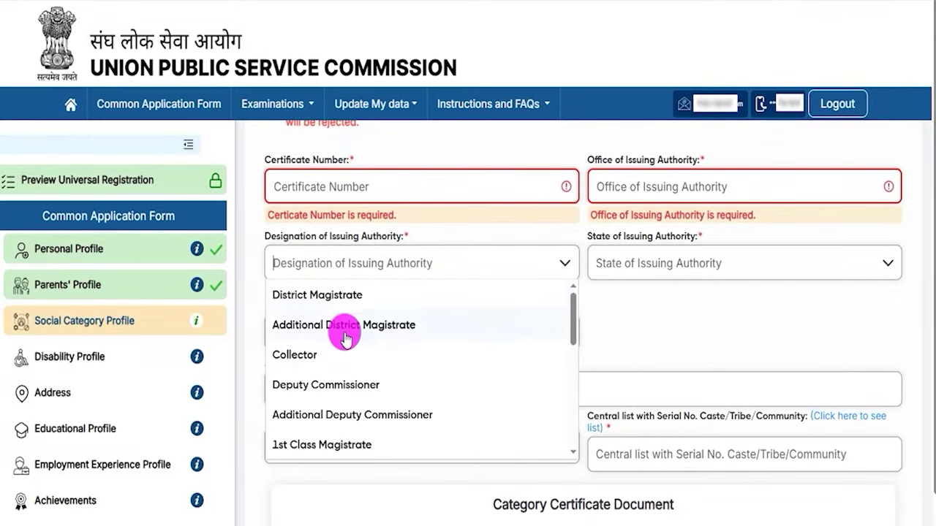
click(305, 355)
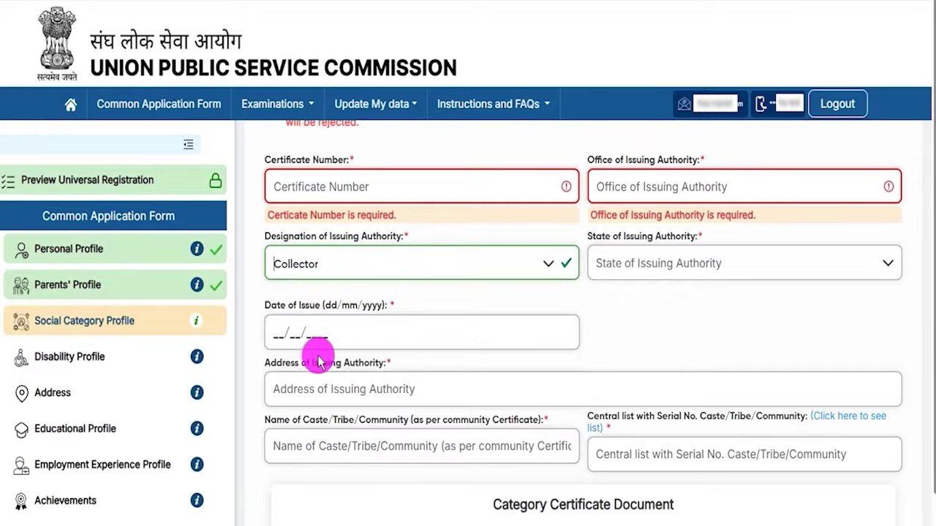
click(708, 262)
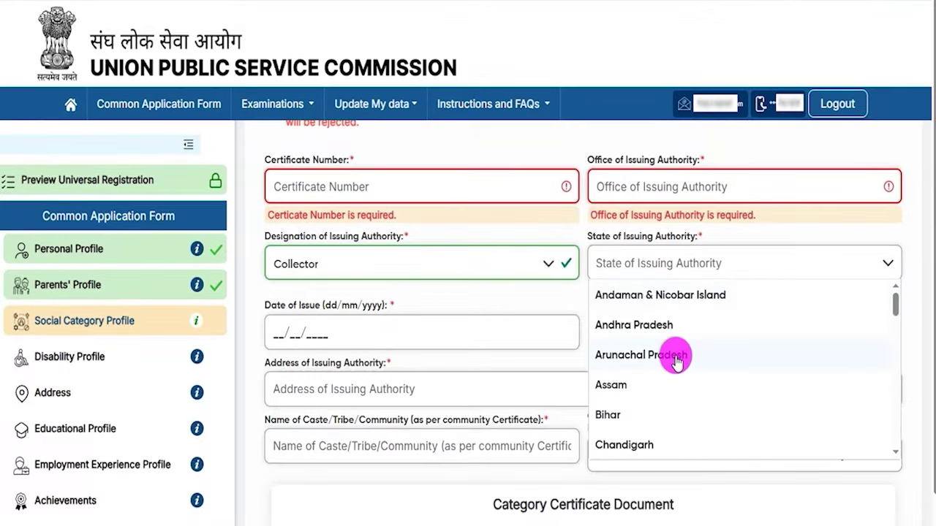
scroll(675, 356, down, 10)
scroll(626, 410, down, 3)
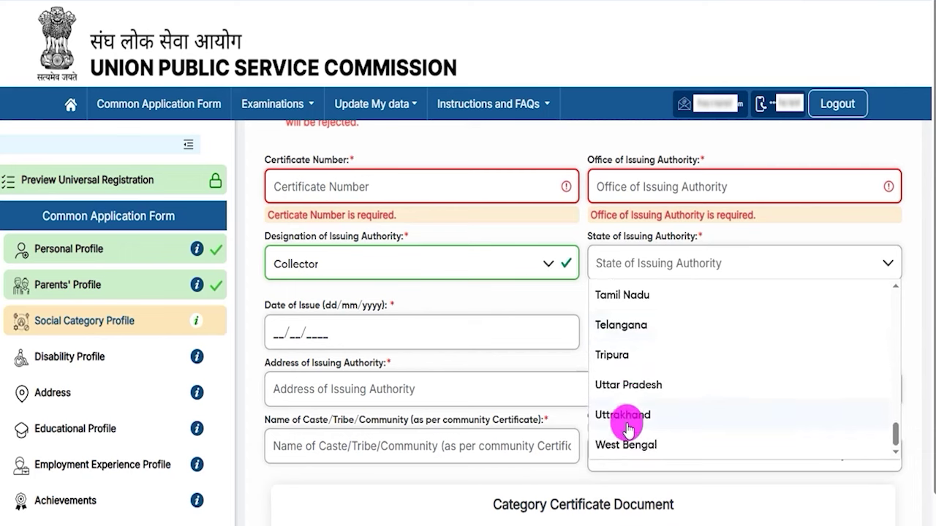
click(626, 385)
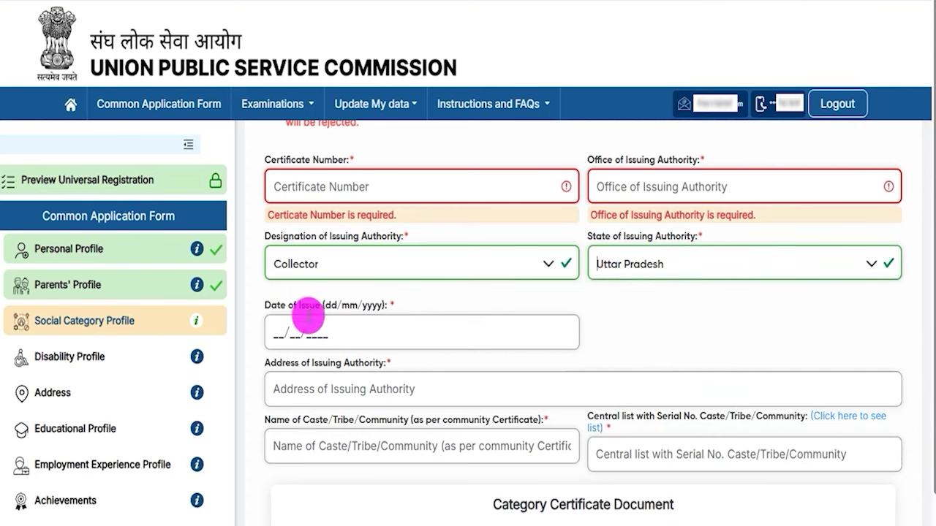
click(273, 333)
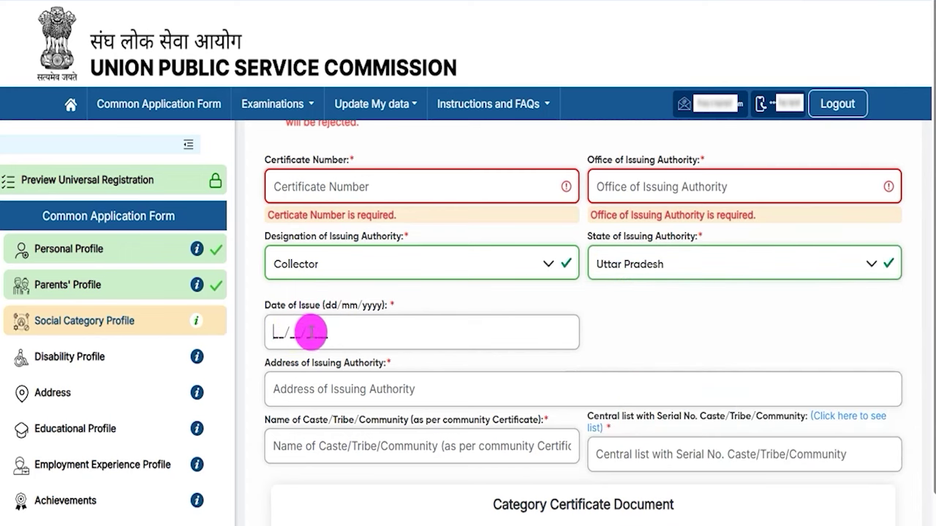
scroll(355, 338, down, 2)
drag(296, 225, 356, 239)
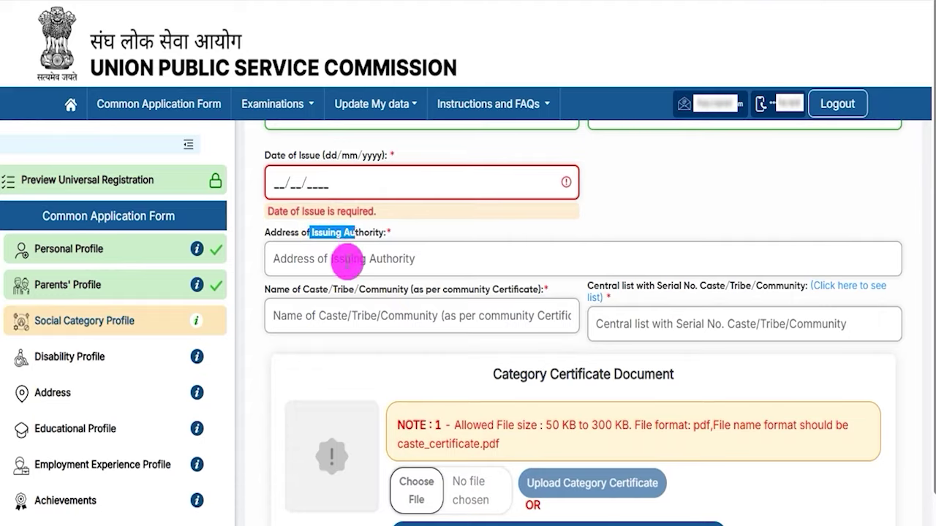
click(348, 263)
drag(298, 290, 377, 336)
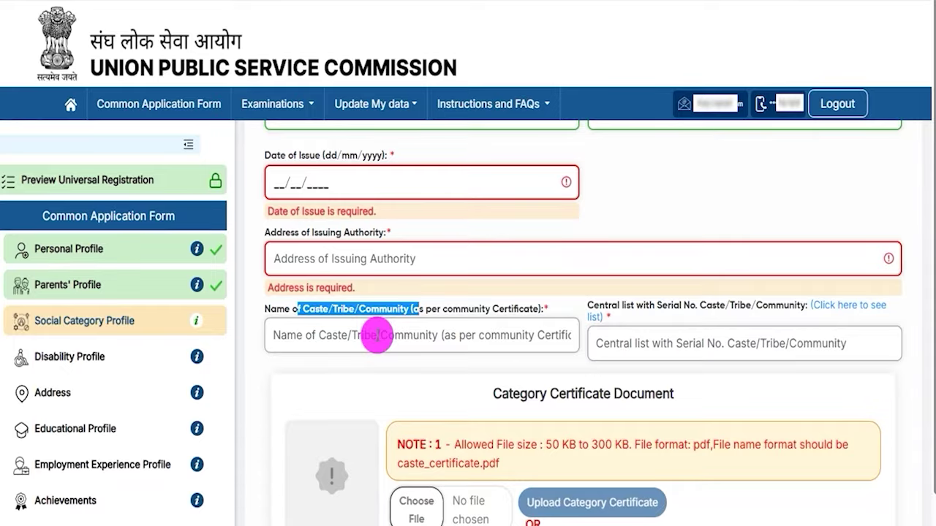
click(322, 338)
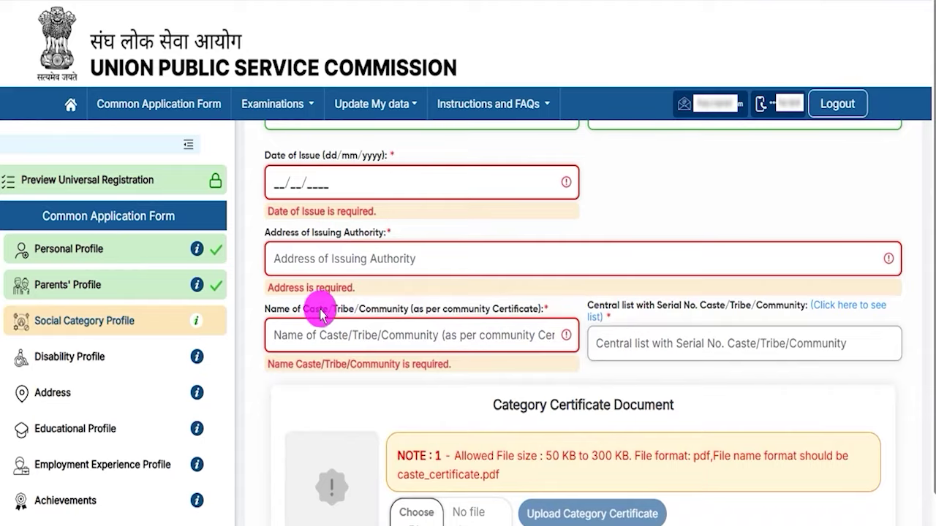
click(333, 334)
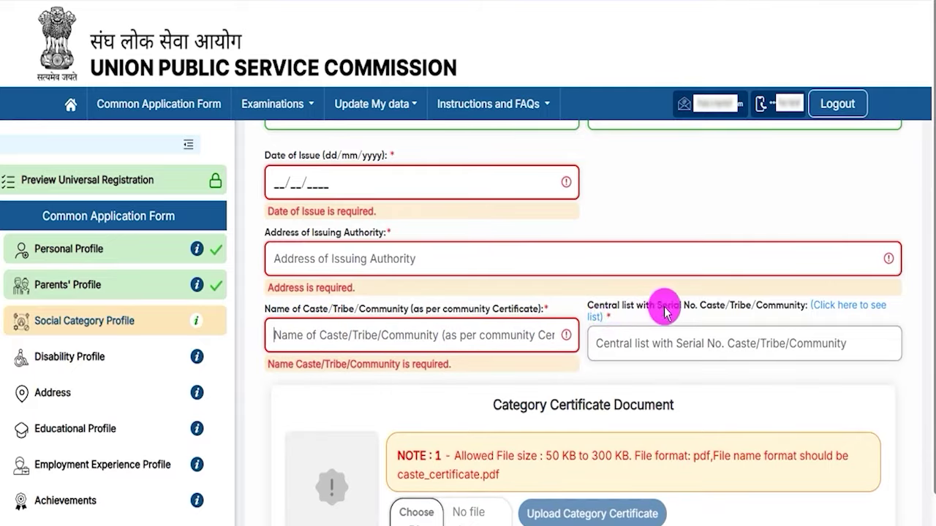
click(707, 340)
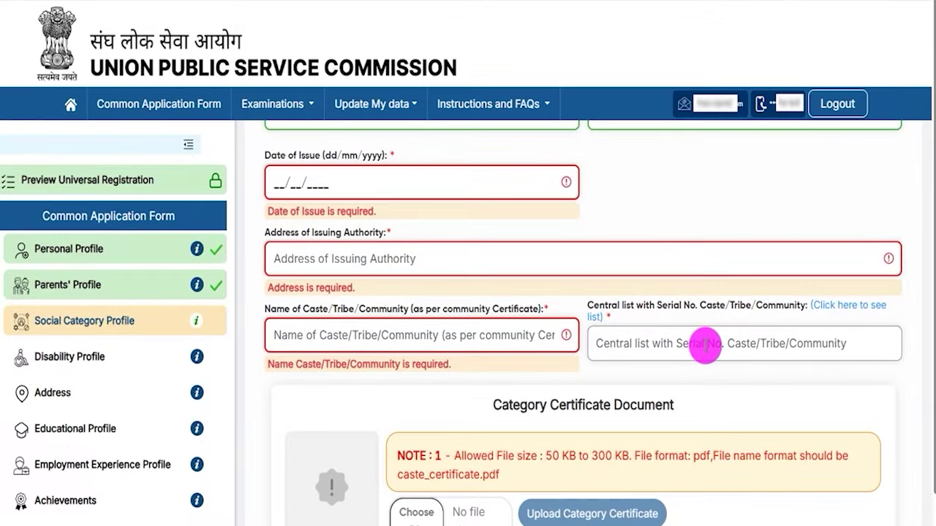
Note the 50–300 KB PDF caste_certificate upload rule, tick the declaration and open the review
scroll(683, 417, down, 2)
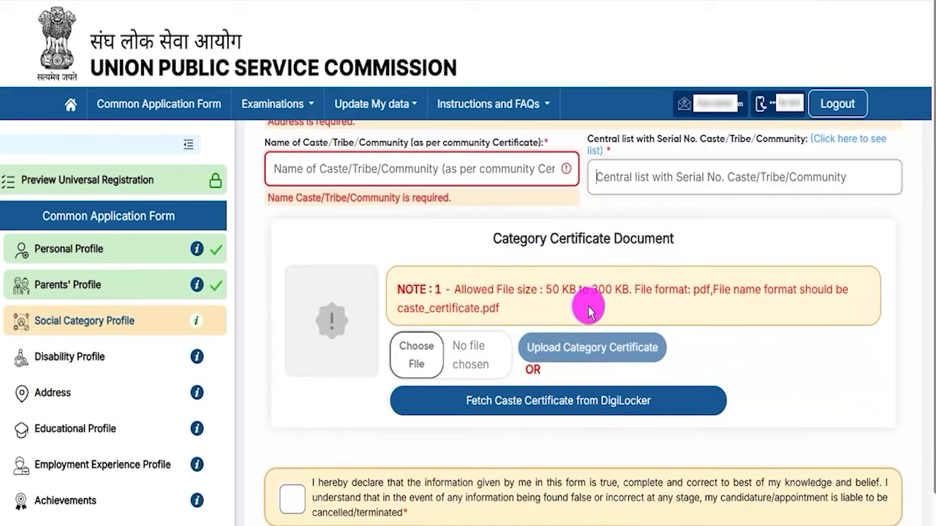
drag(550, 293, 623, 306)
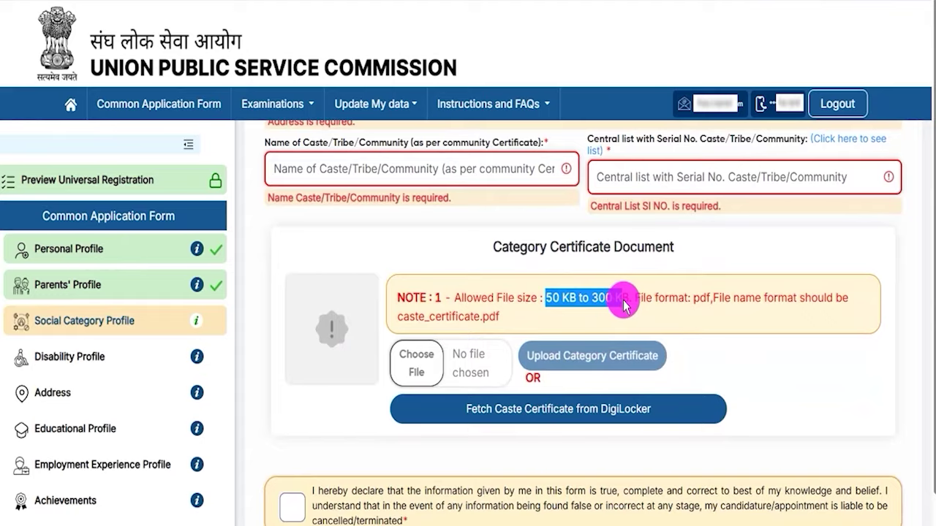
drag(693, 300, 763, 307)
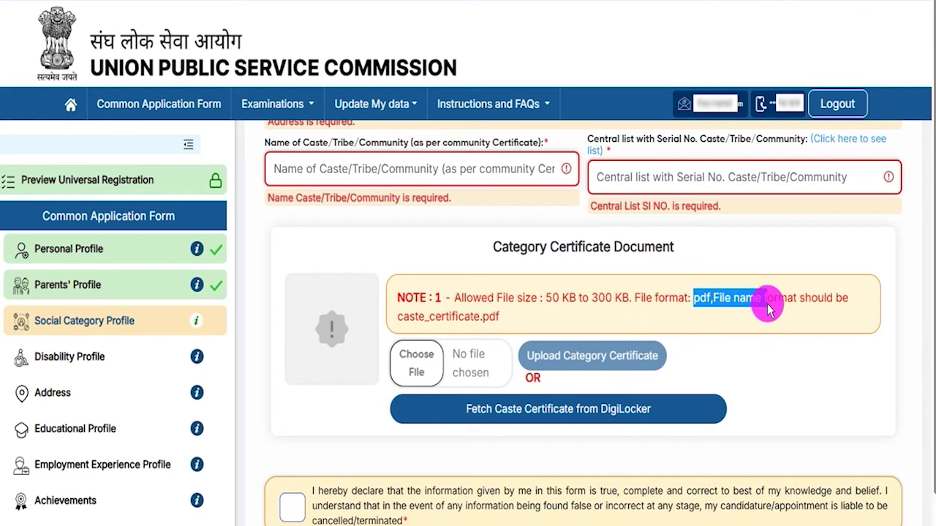
click(401, 322)
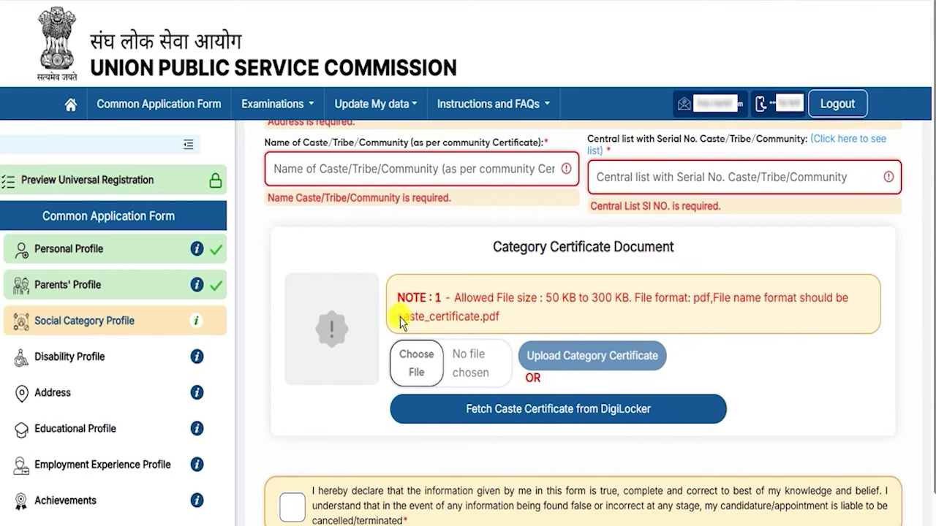
drag(401, 322, 458, 326)
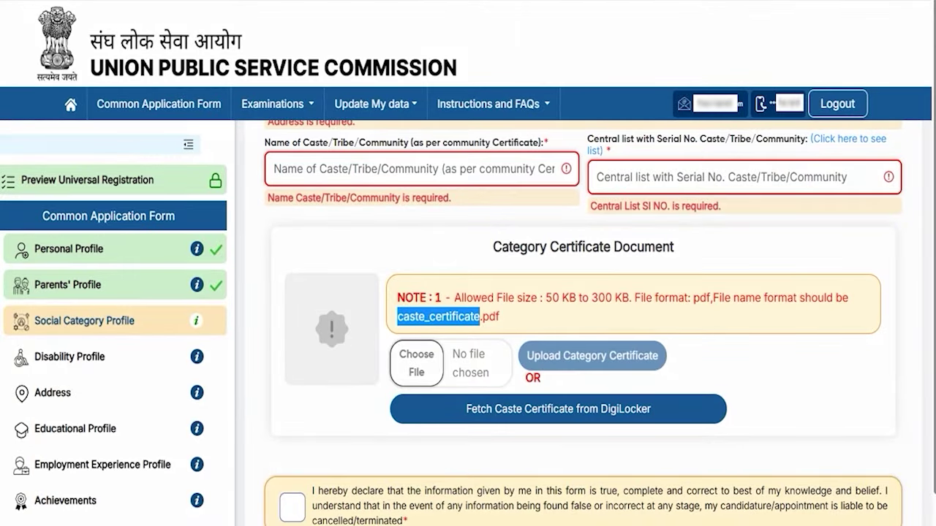
scroll(710, 369, down, 1)
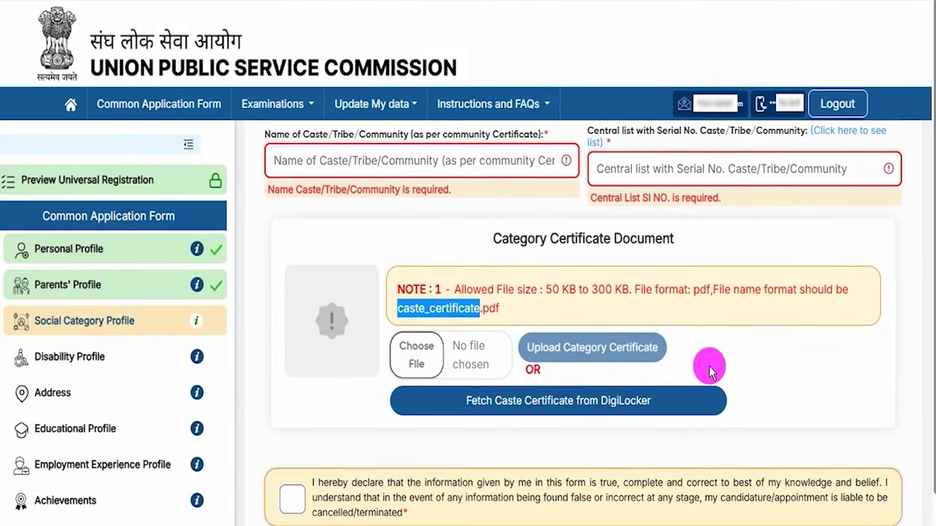
scroll(896, 439, down, 1)
click(291, 465)
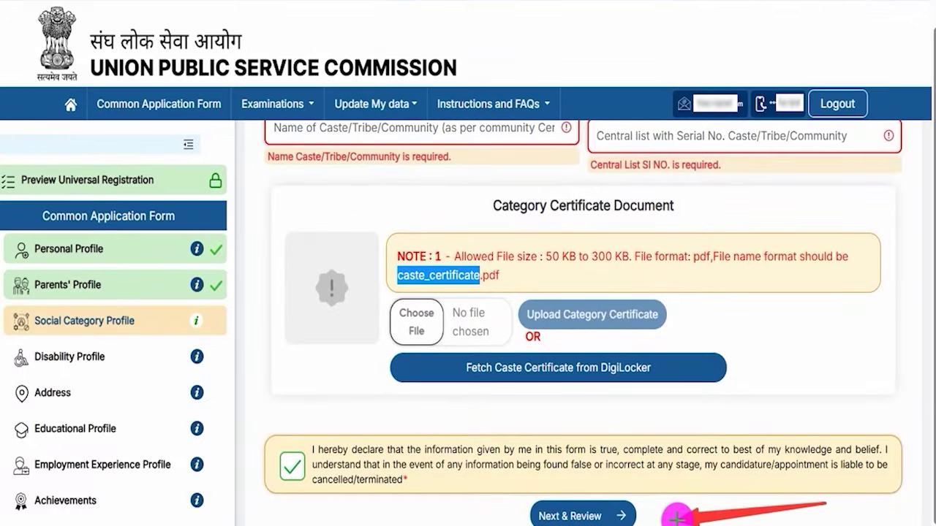
click(631, 516)
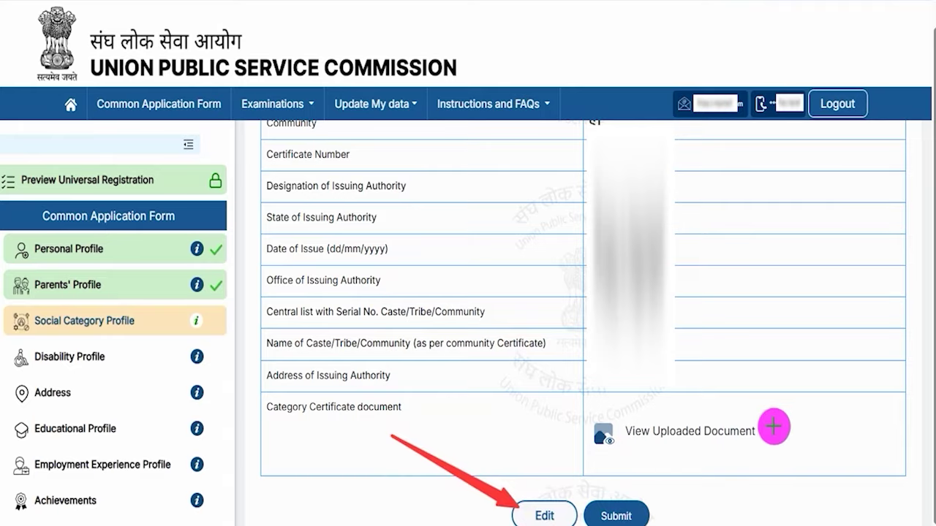
Submit the Social Category Profile from its review table
click(640, 507)
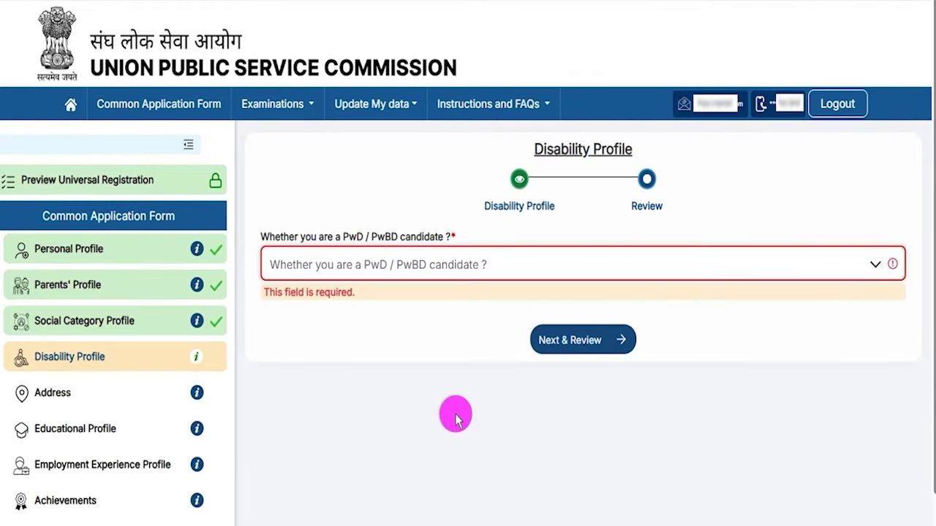
Try answering Yes to PwD/PwBD and to 40%-or-above disability to reveal extra fields
drag(551, 150, 601, 150)
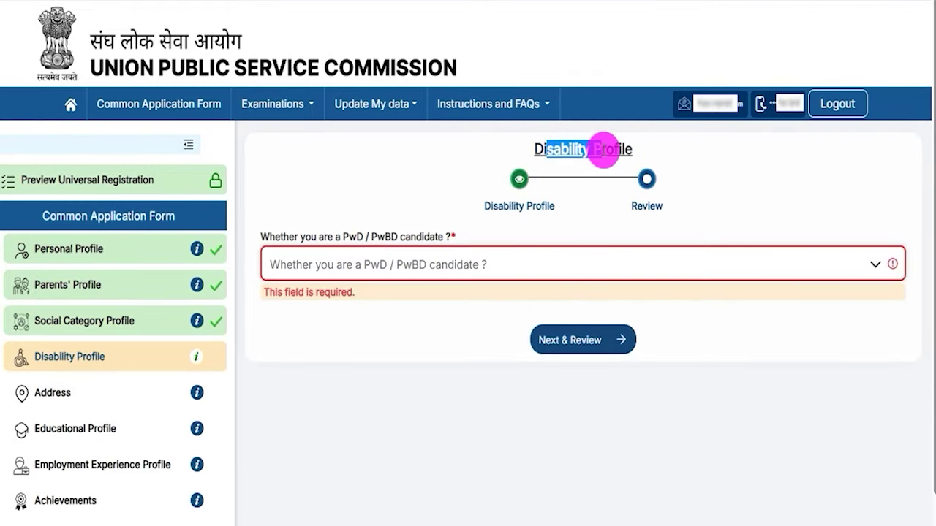
drag(313, 237, 414, 239)
click(385, 263)
click(297, 324)
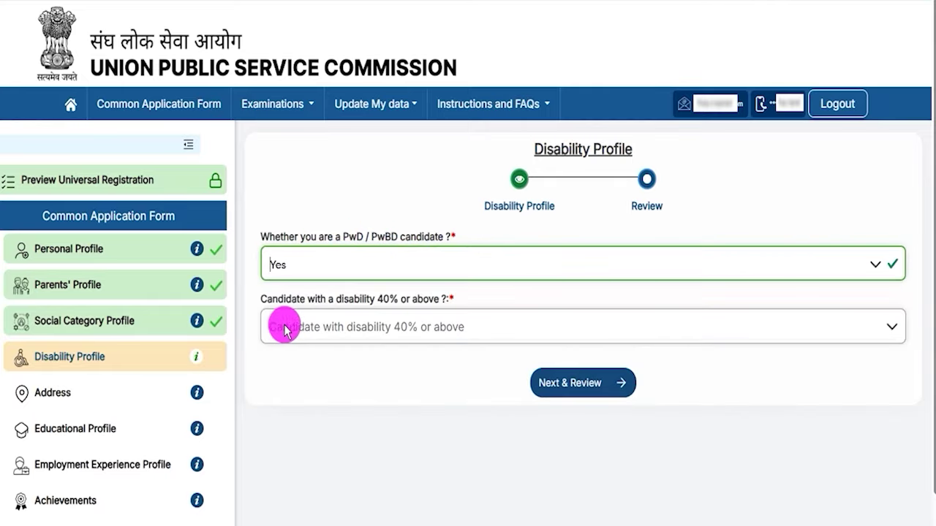
click(397, 335)
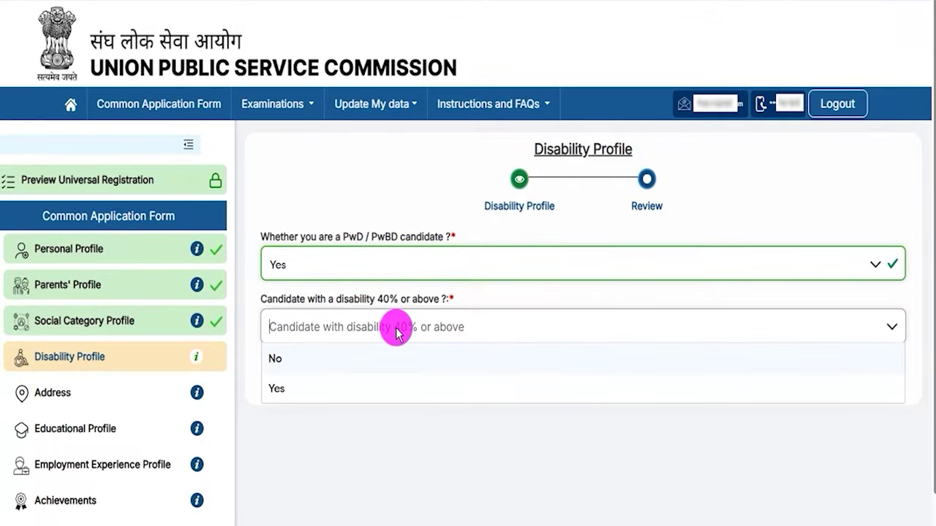
click(287, 388)
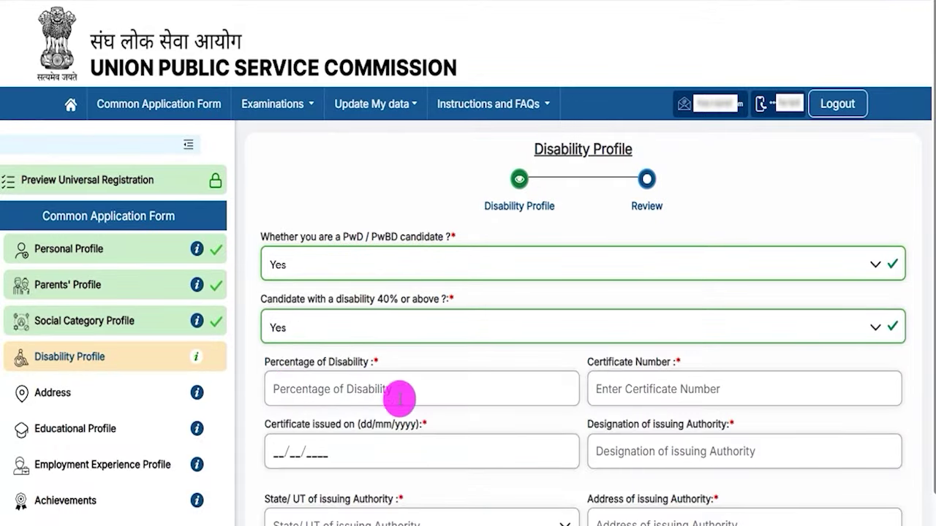
Look over the disability percentage, certificate number, issue date, issuing authority and disability type fields
drag(285, 361, 342, 361)
drag(604, 361, 652, 363)
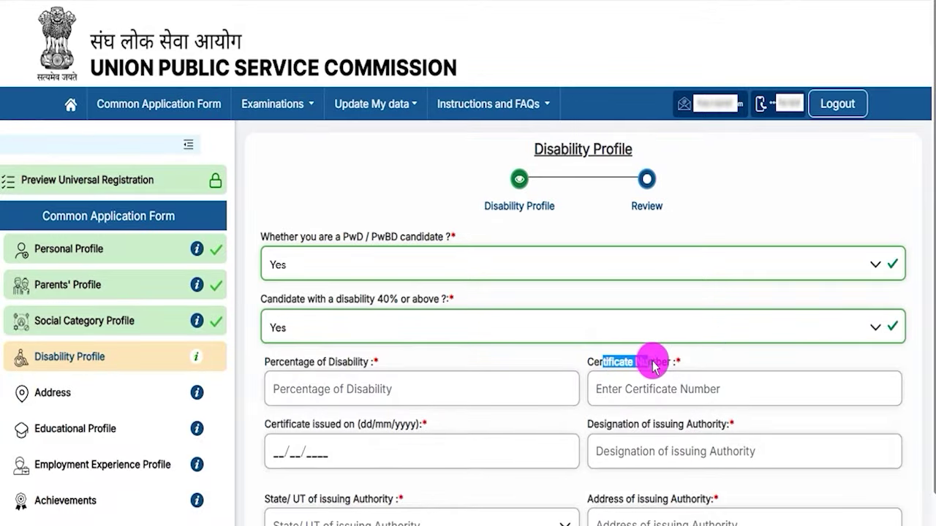
drag(301, 425, 342, 424)
scroll(668, 430, down, 1)
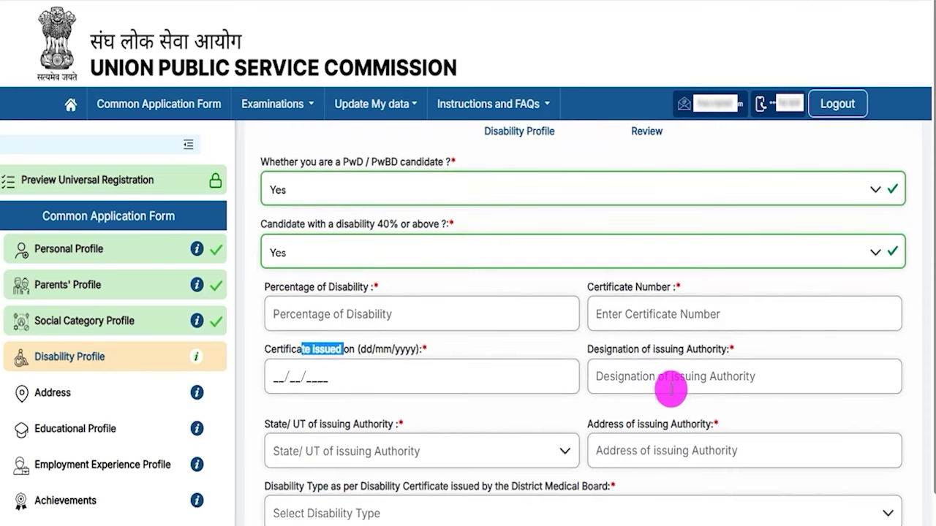
drag(626, 356, 683, 351)
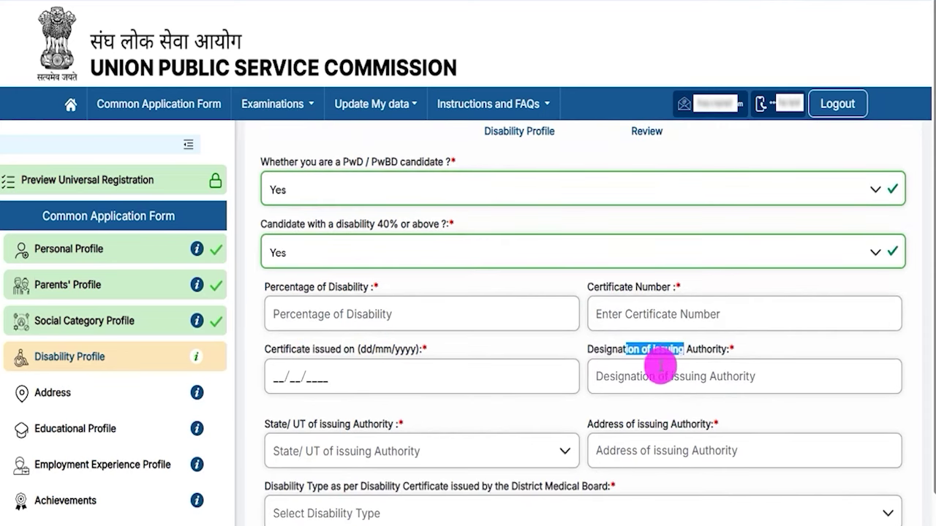
scroll(651, 371, down, 1)
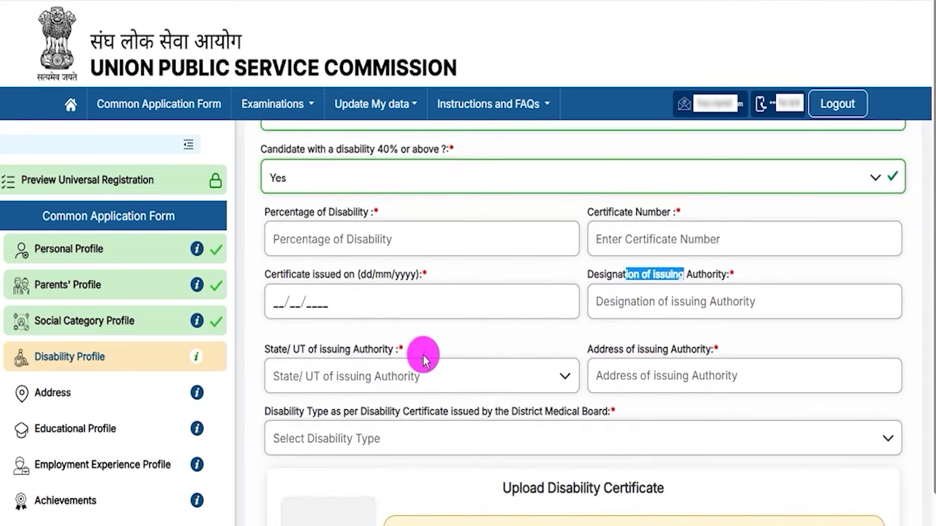
click(643, 356)
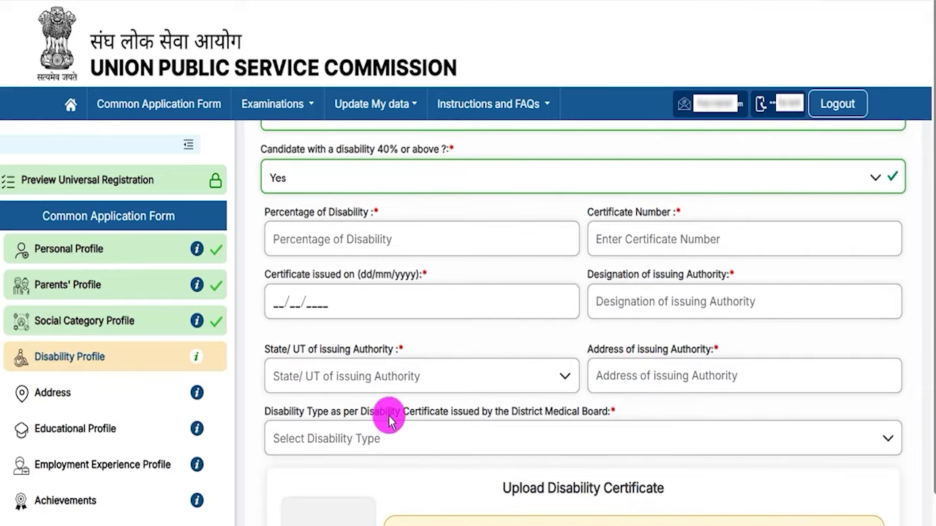
drag(291, 413, 437, 412)
scroll(481, 447, down, 2)
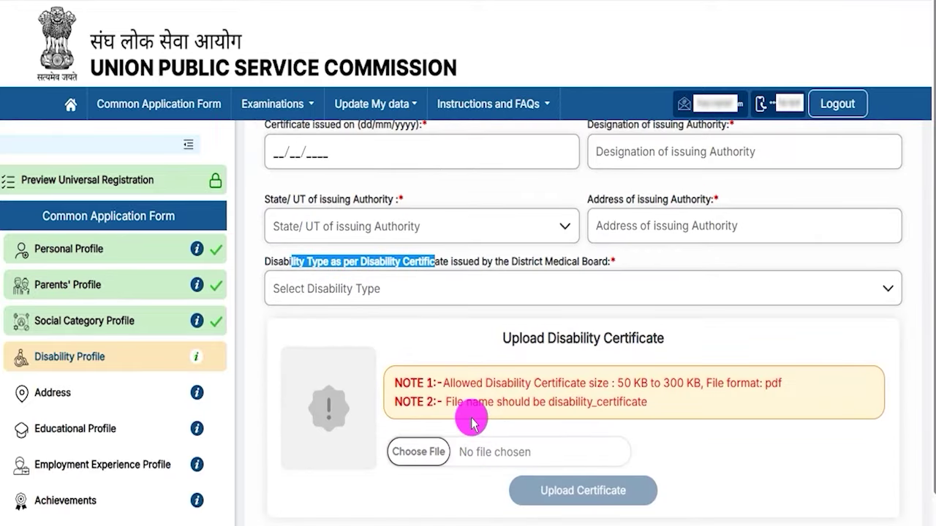
scroll(468, 428, down, 2)
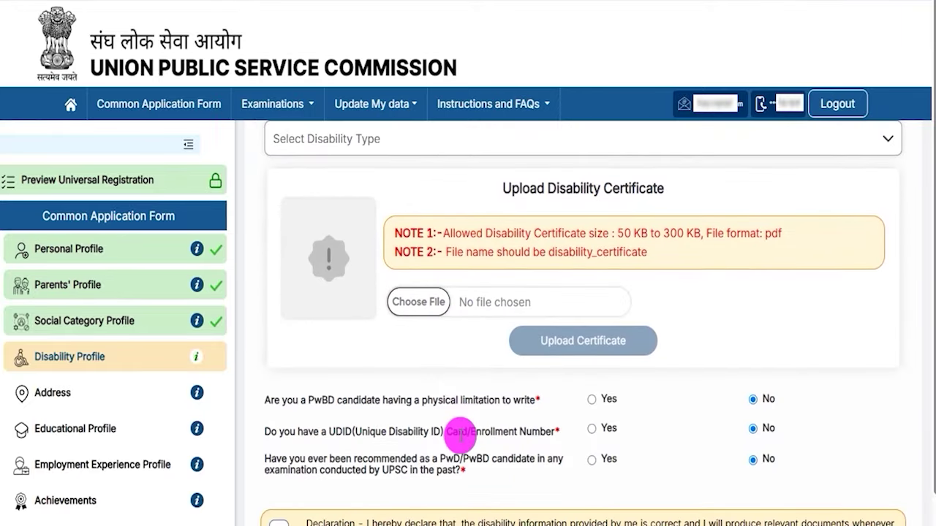
scroll(464, 341, up, 7)
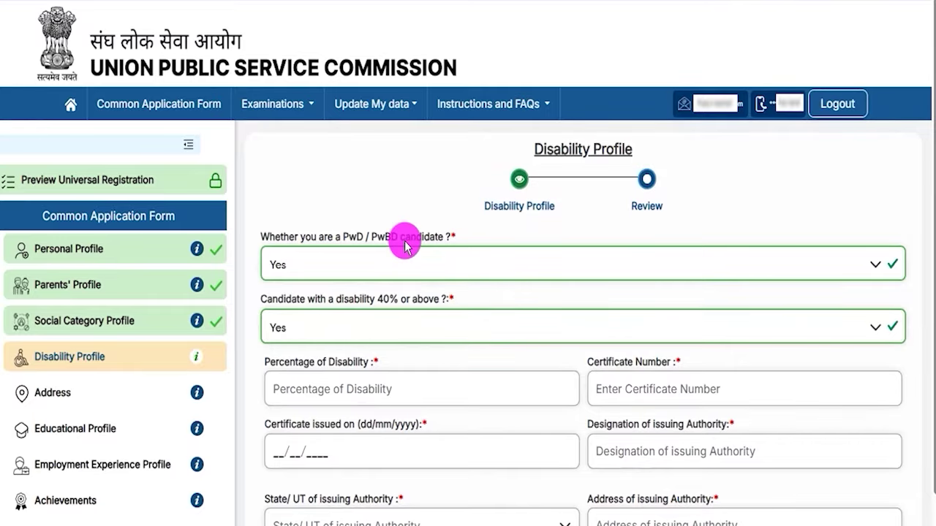
Answer No to the PwD/PwBD question and preview the recommended-exam name, roll number and year fields
click(345, 266)
click(278, 296)
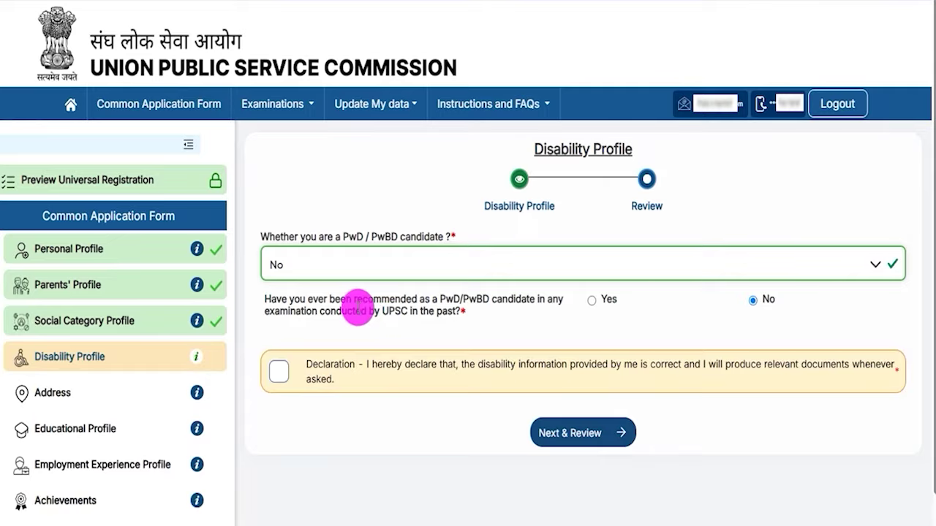
drag(356, 302, 463, 301)
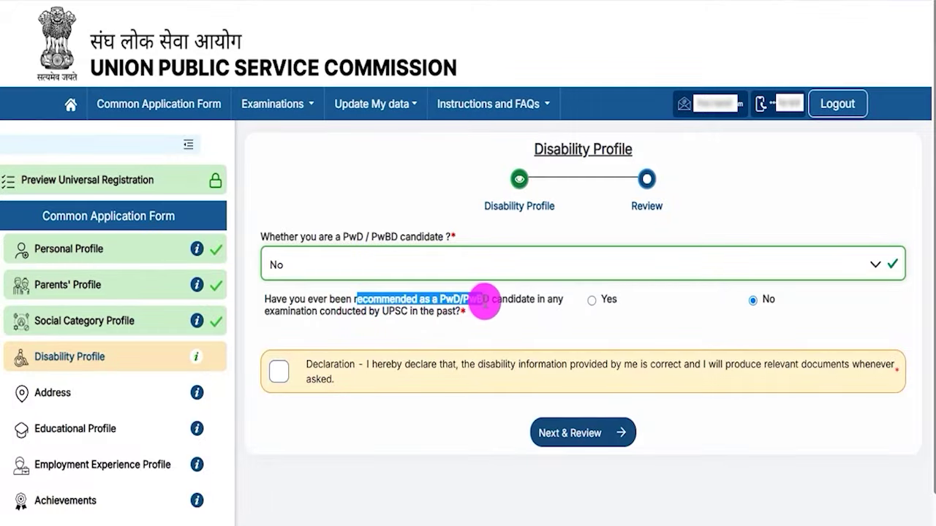
drag(388, 312, 415, 312)
click(592, 301)
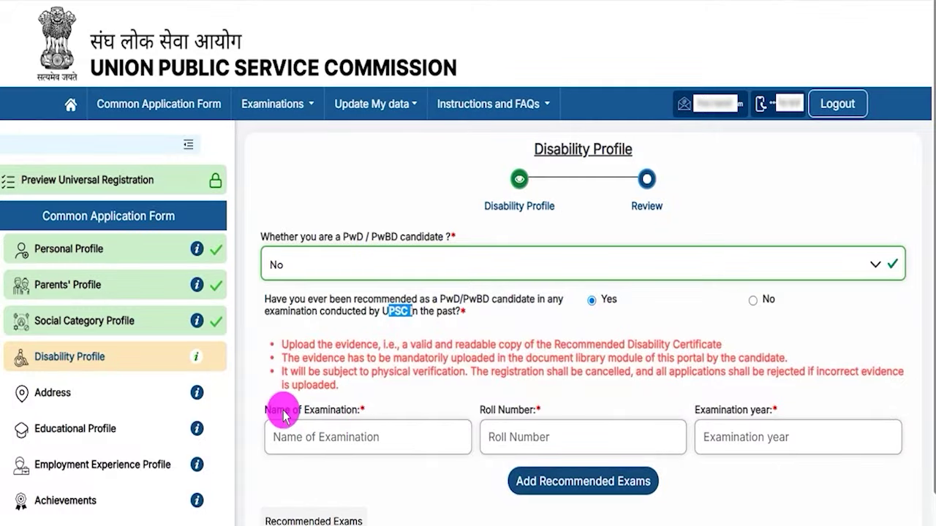
drag(284, 410, 332, 410)
drag(486, 410, 524, 409)
drag(710, 408, 753, 406)
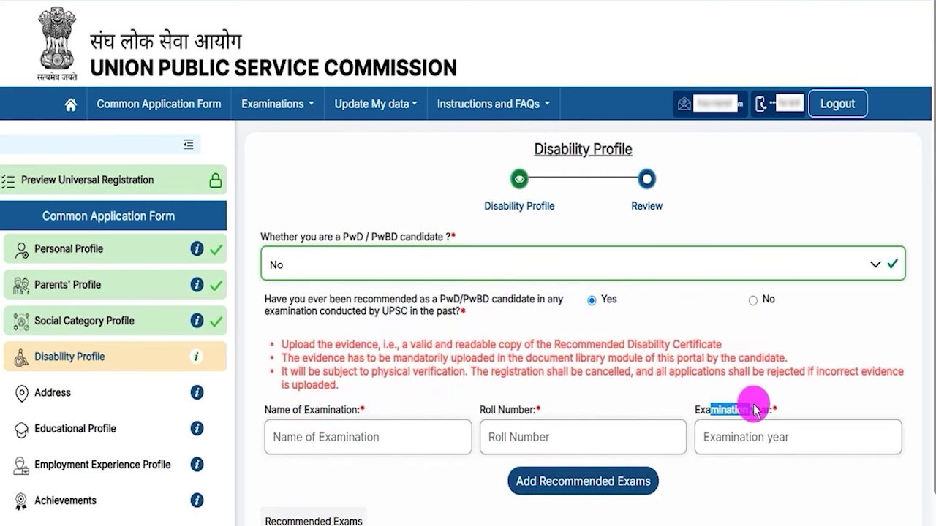
Answer No to past recommendation, accept the declaration and continue to review
click(753, 300)
click(278, 371)
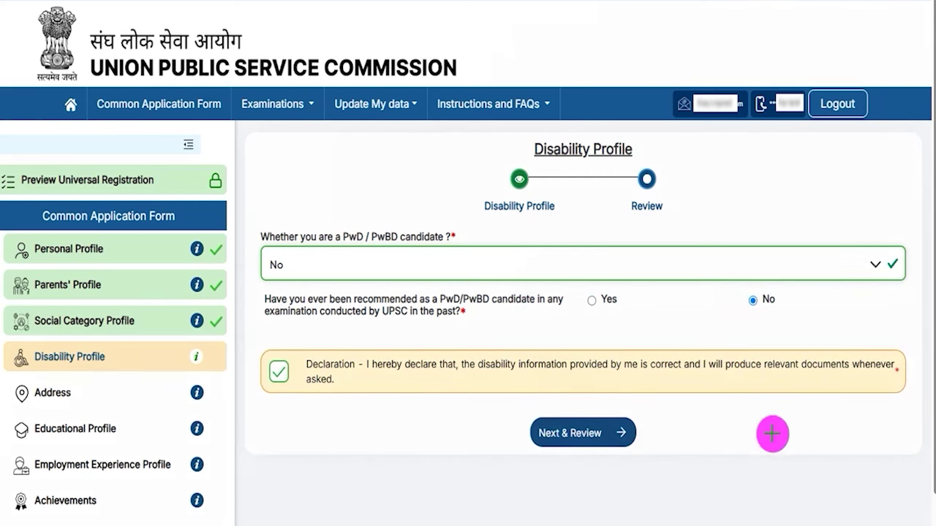
click(531, 431)
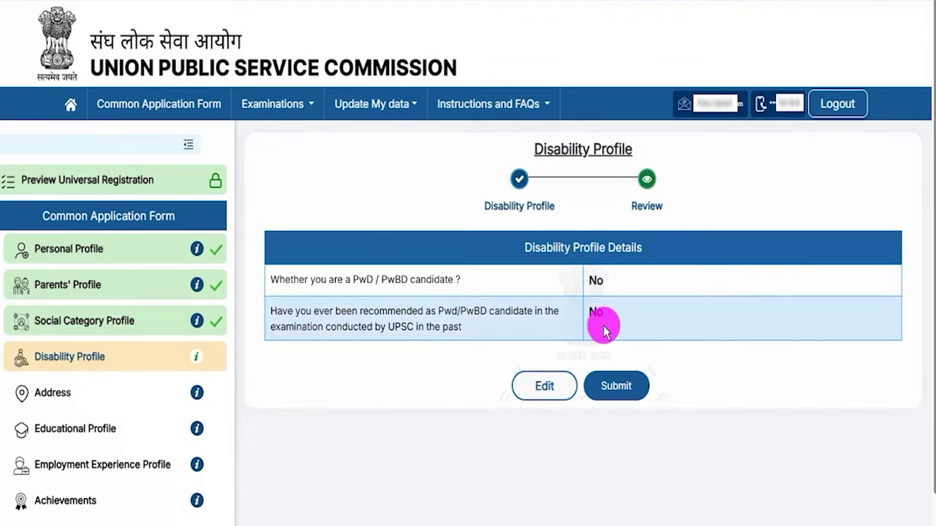
Submit the Disability Profile from its review page
drag(527, 248, 625, 242)
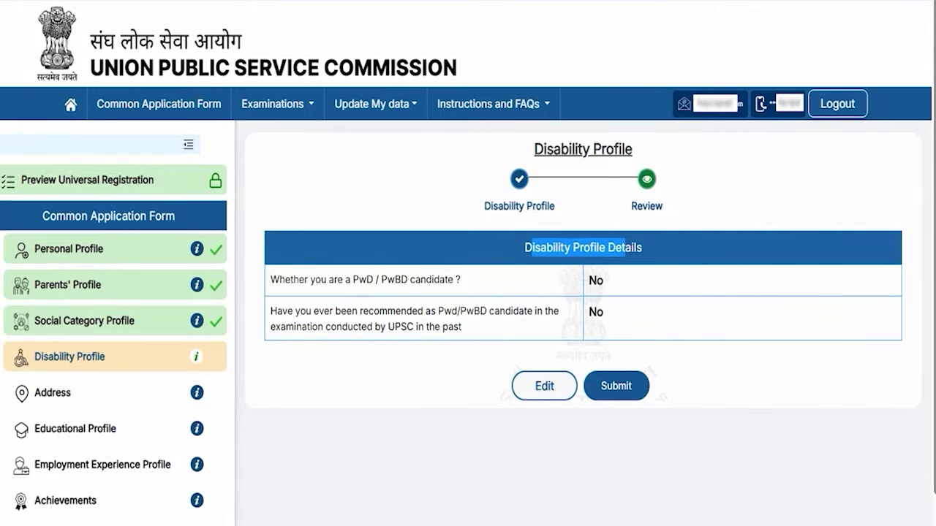
click(646, 280)
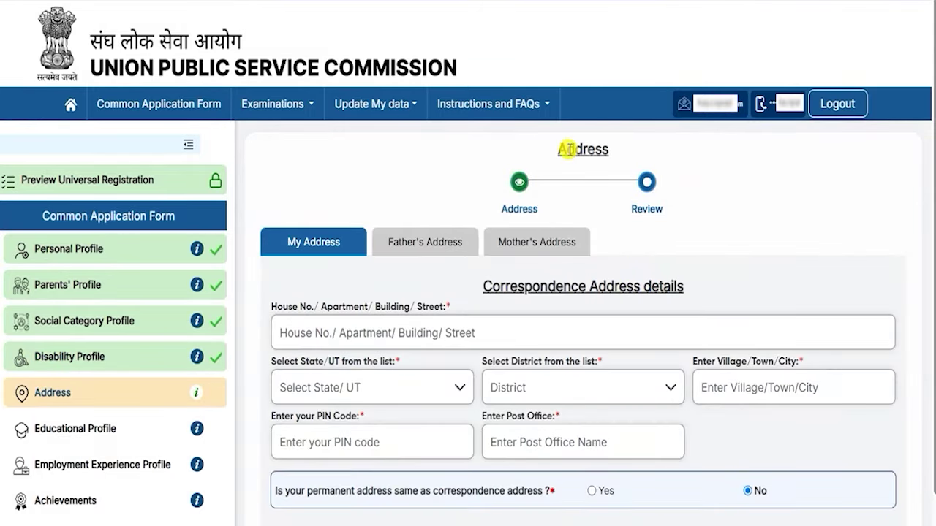
Review the correspondence address details and mark the permanent address as the same
scroll(577, 273, down, 1)
drag(492, 212, 620, 233)
scroll(555, 239, down, 2)
drag(516, 317, 644, 316)
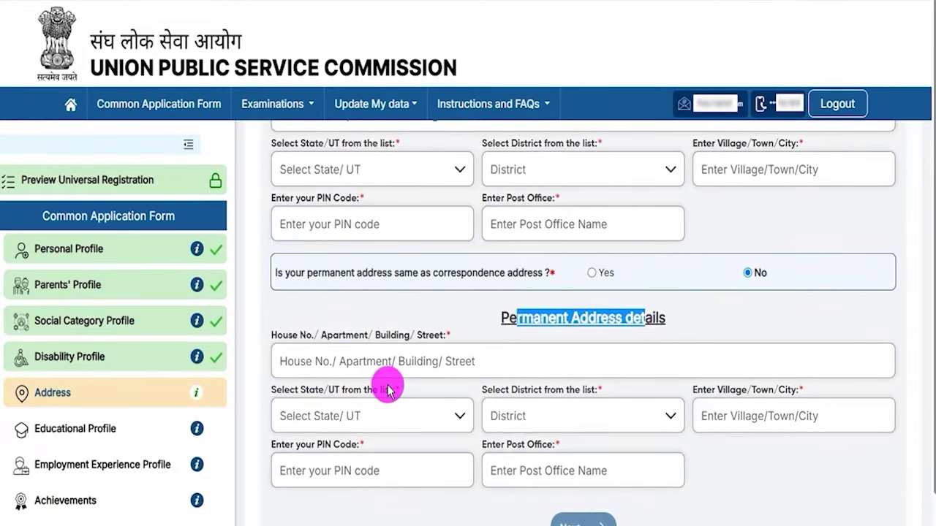
drag(518, 320, 572, 329)
scroll(572, 329, up, 1)
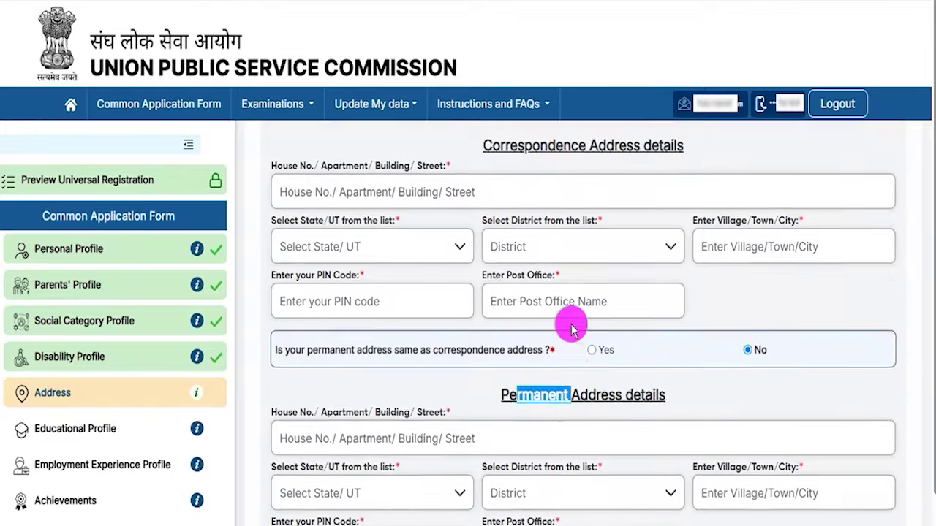
scroll(572, 329, up, 2)
drag(500, 284, 633, 286)
scroll(492, 445, down, 2)
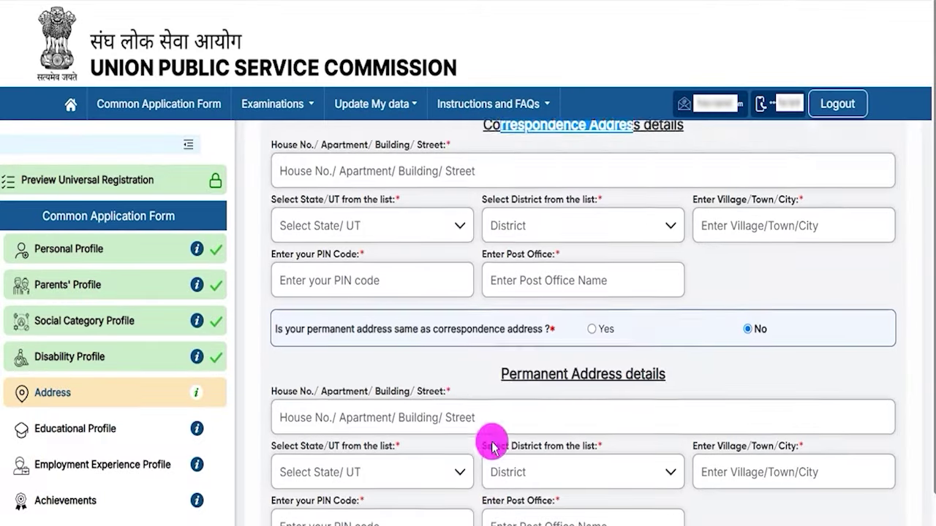
scroll(492, 445, down, 1)
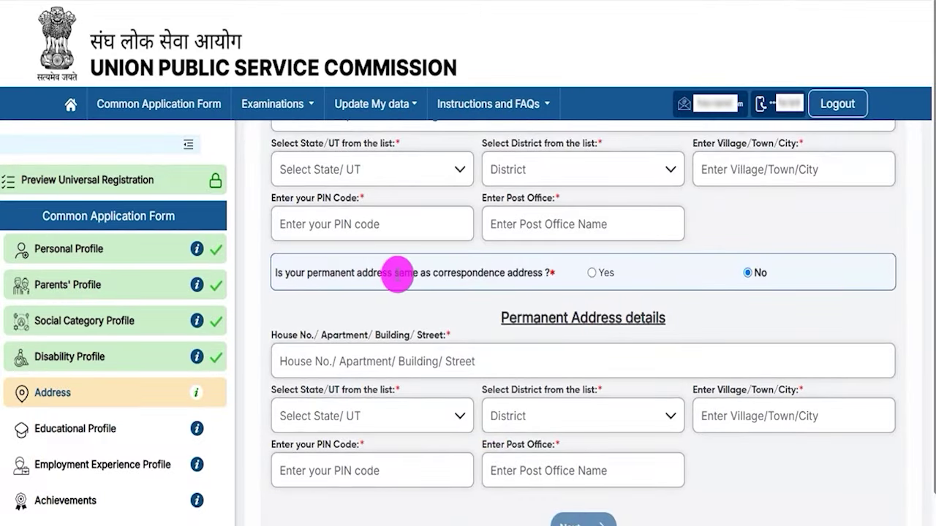
click(590, 277)
Recheck the address page and continue to the Father's Address section
drag(508, 318, 651, 318)
scroll(511, 333, up, 3)
drag(502, 214, 638, 215)
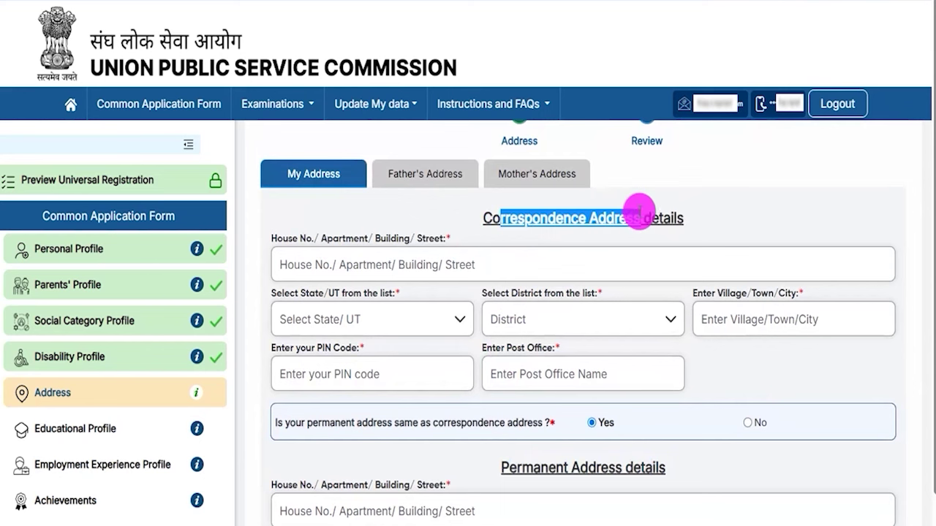
scroll(524, 358, down, 1)
scroll(524, 359, down, 2)
scroll(829, 481, down, 1)
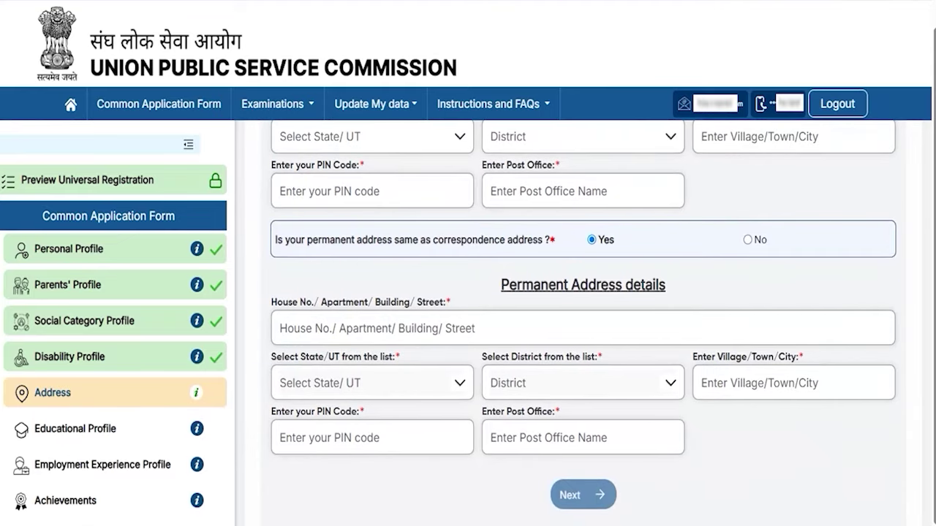
drag(819, 432, 616, 497)
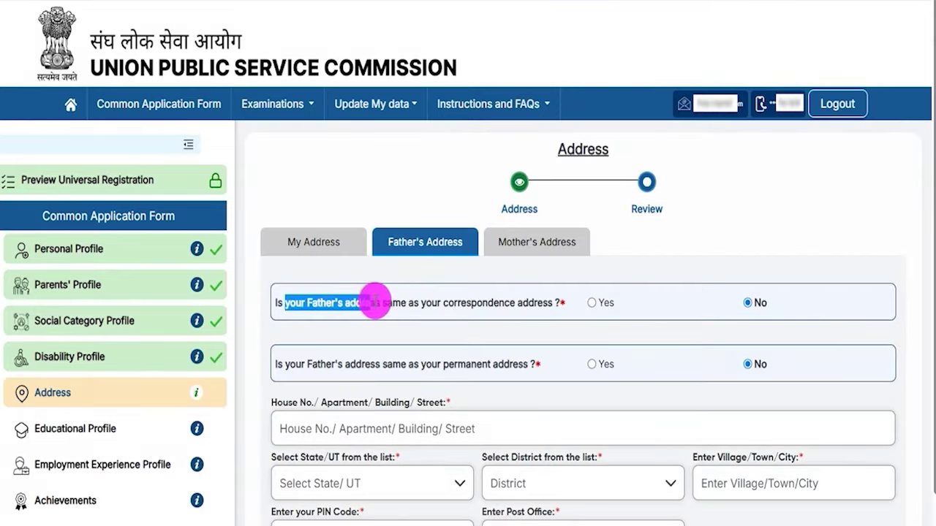
click(386, 303)
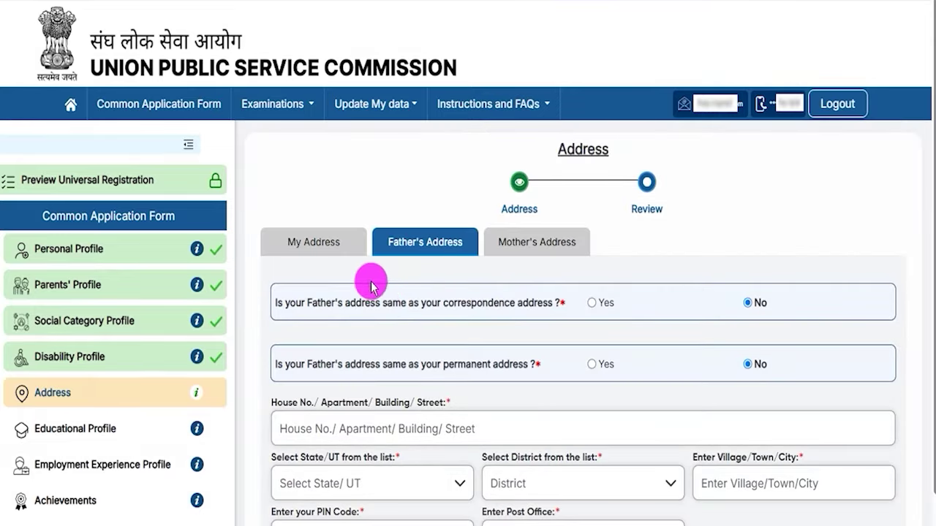
Keep the father's correspondence and permanent address questions at No, then go to Mother's Address
drag(292, 301, 537, 302)
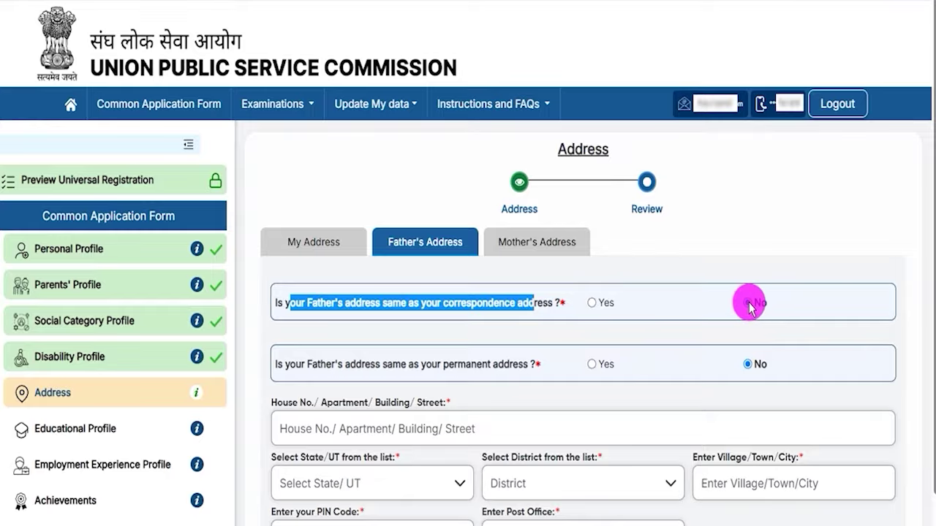
drag(289, 365, 505, 364)
click(322, 366)
drag(285, 364, 490, 364)
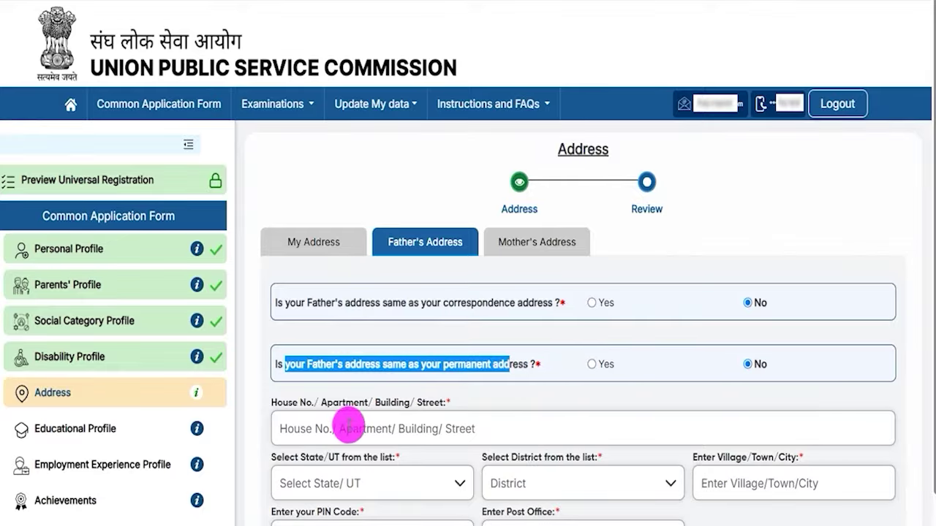
click(342, 429)
scroll(512, 442, down, 3)
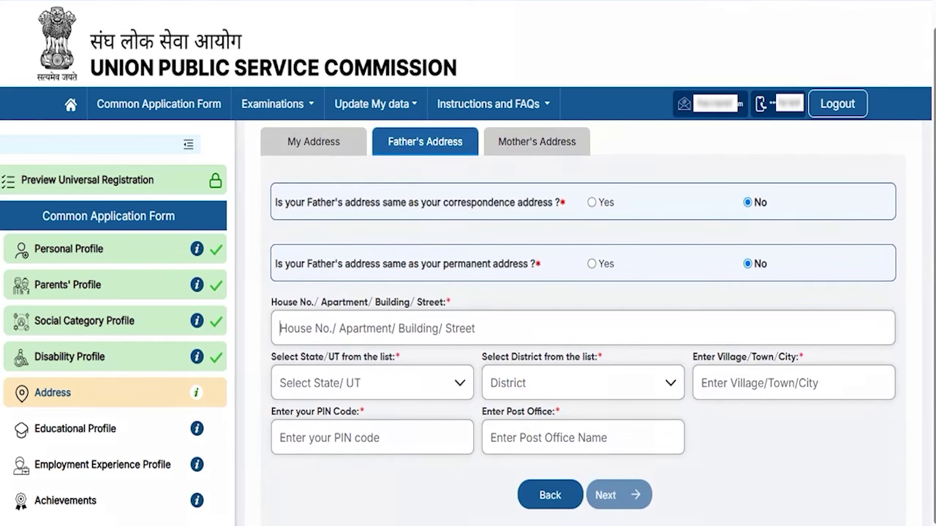
click(615, 495)
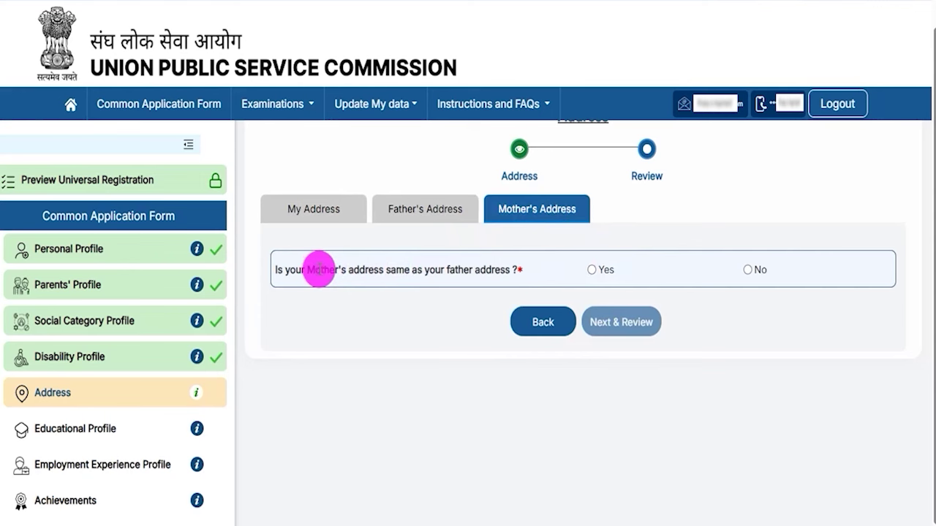
Review the mother's address question and submit the Address section
drag(315, 269, 479, 270)
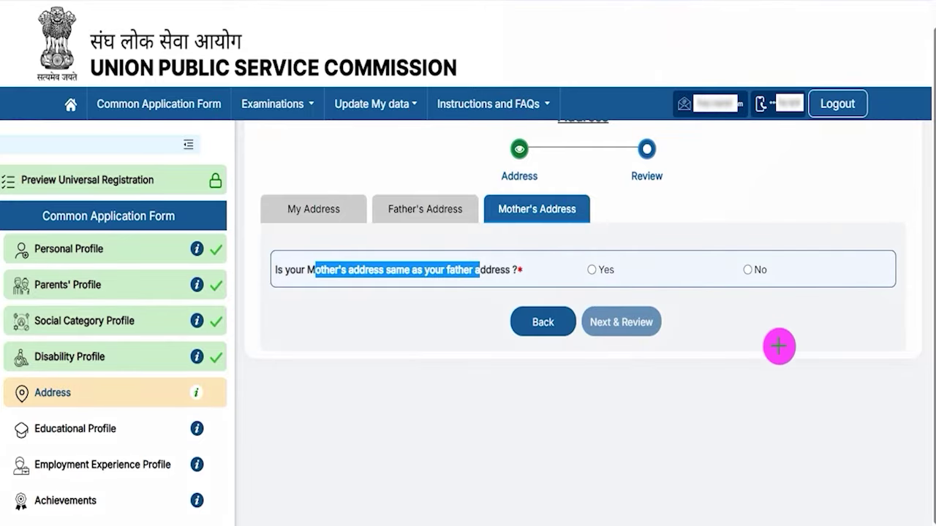
drag(852, 327, 656, 320)
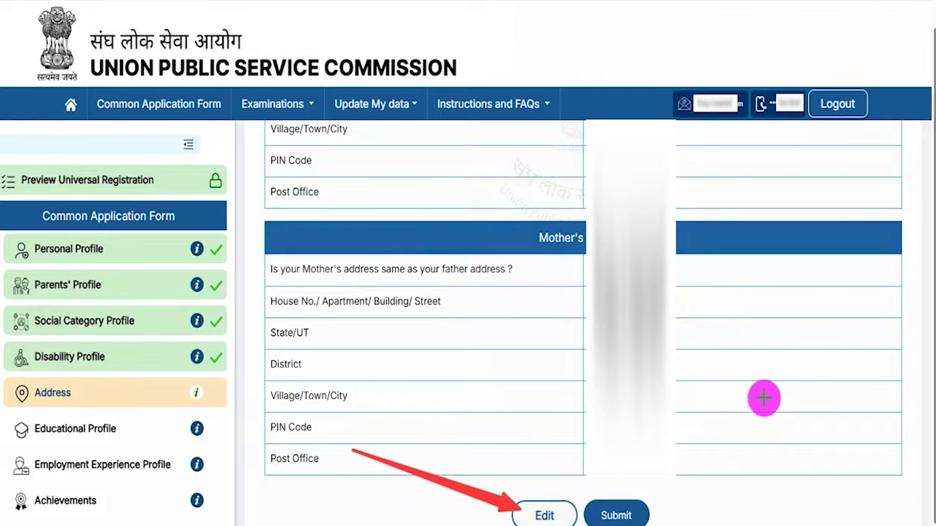
click(641, 506)
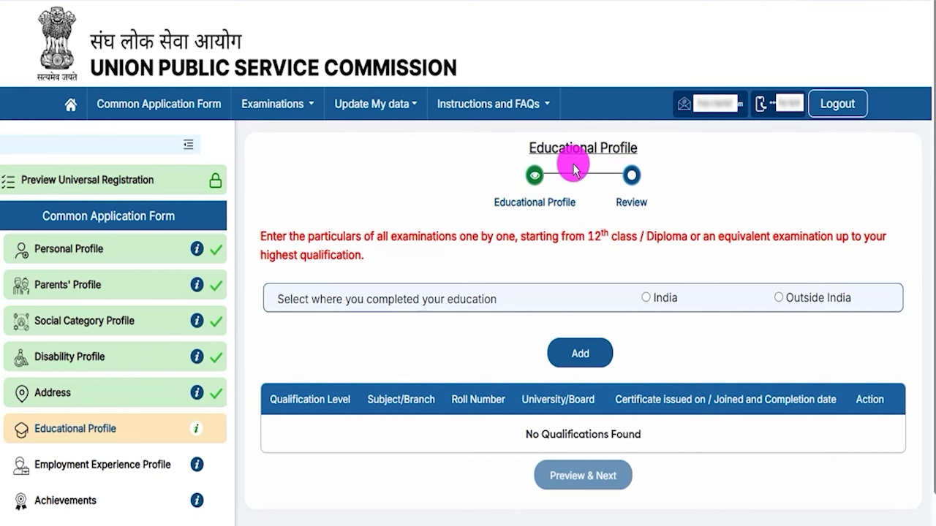
Select India as where education was completed on the Educational Profile form
drag(550, 149, 615, 146)
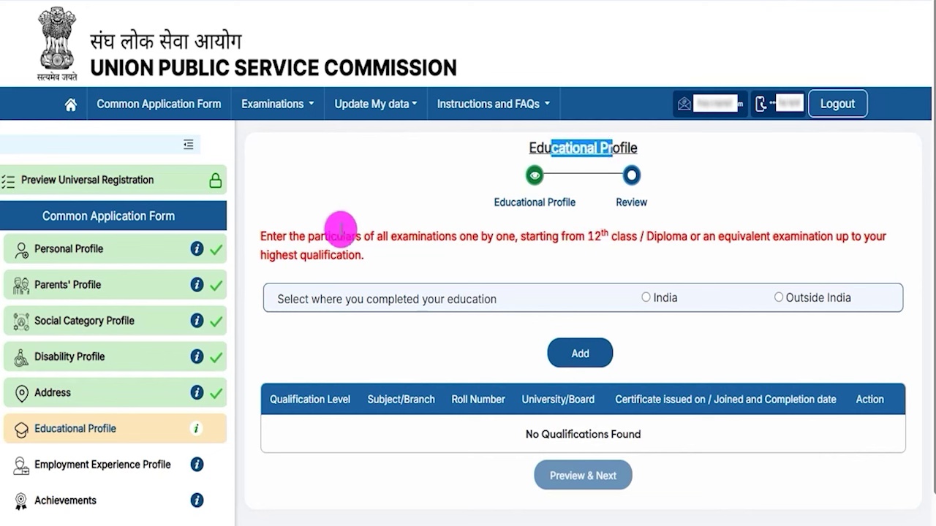
drag(299, 236, 610, 237)
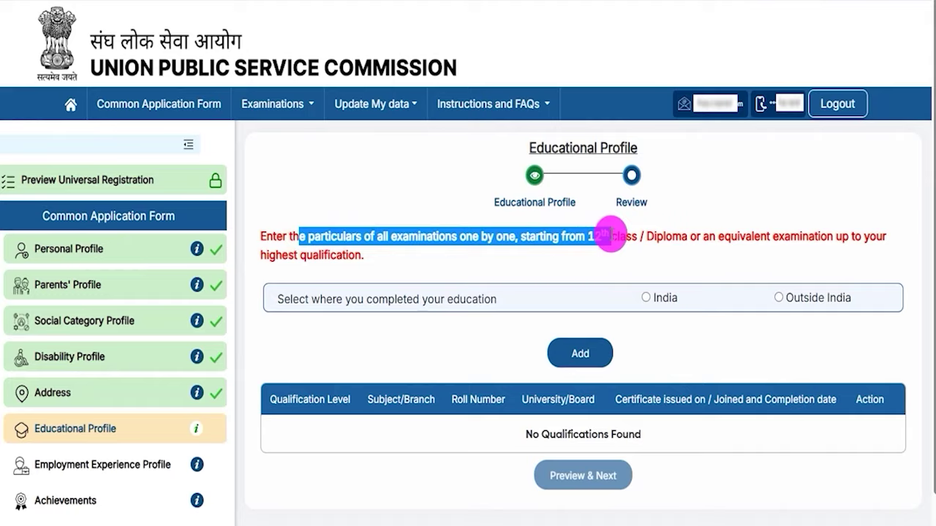
drag(327, 299, 403, 301)
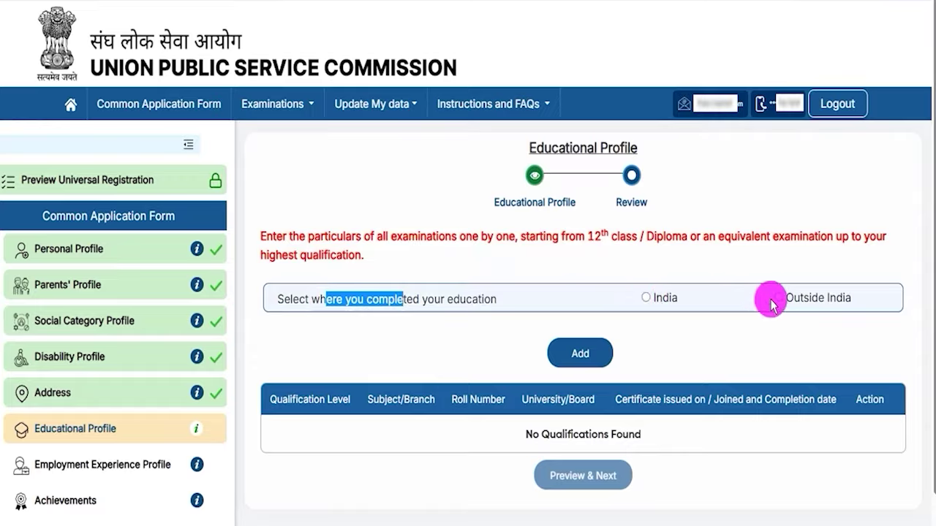
click(645, 299)
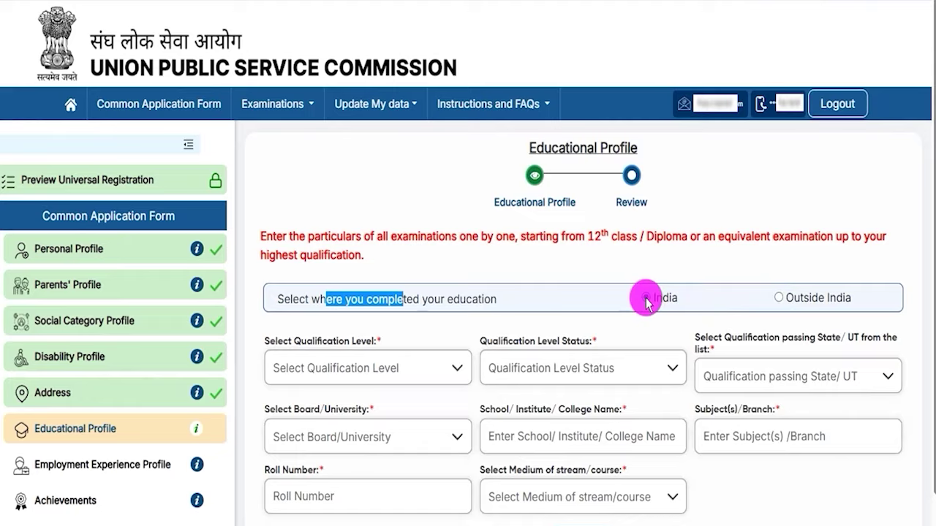
click(645, 331)
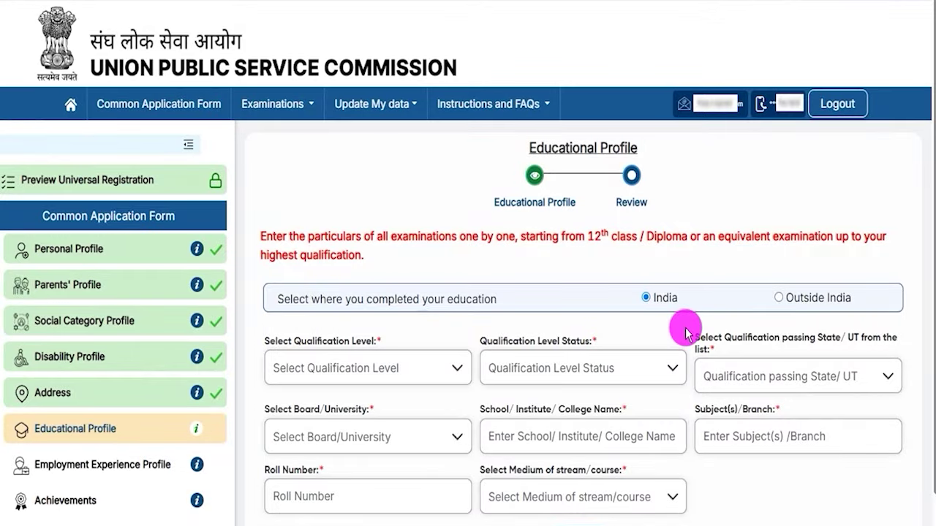
drag(589, 235, 626, 238)
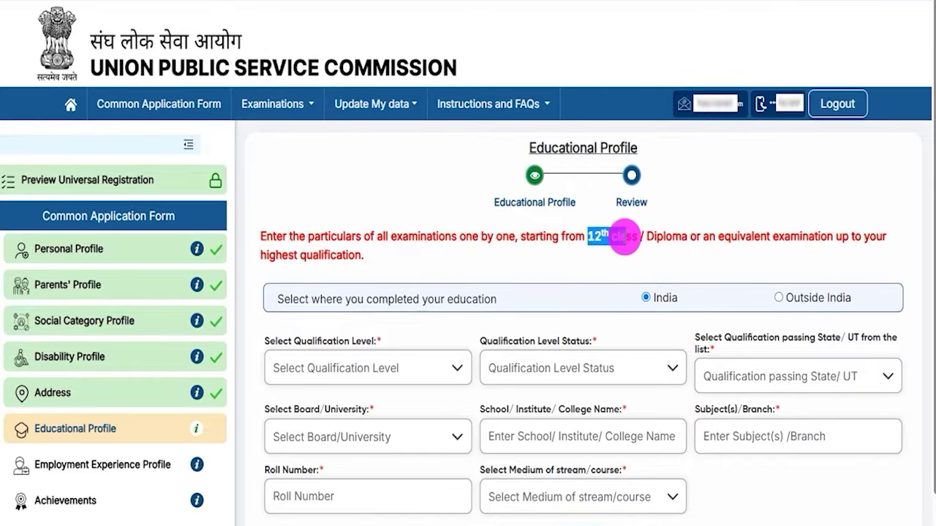
scroll(638, 344, down, 1)
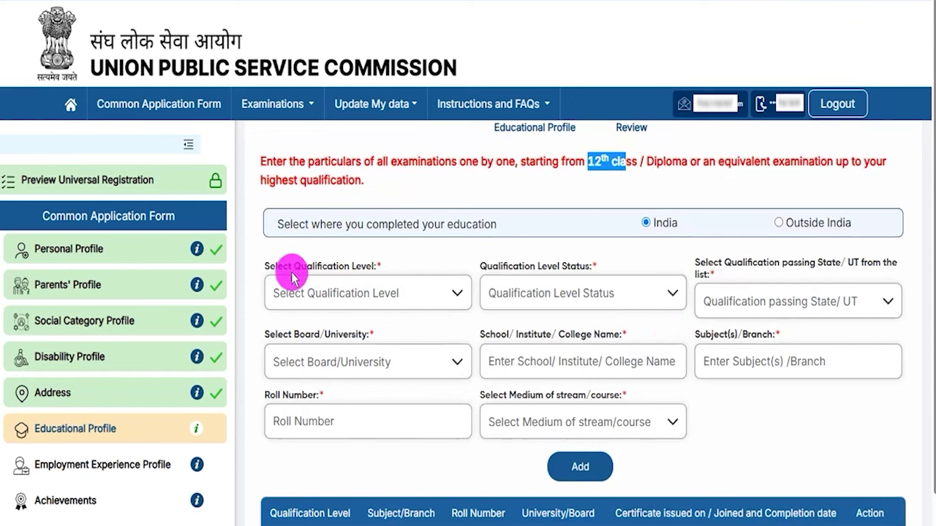
Set qualification level Higher Secondary (10+2), status Completed, passing state Uttar Pradesh
click(350, 293)
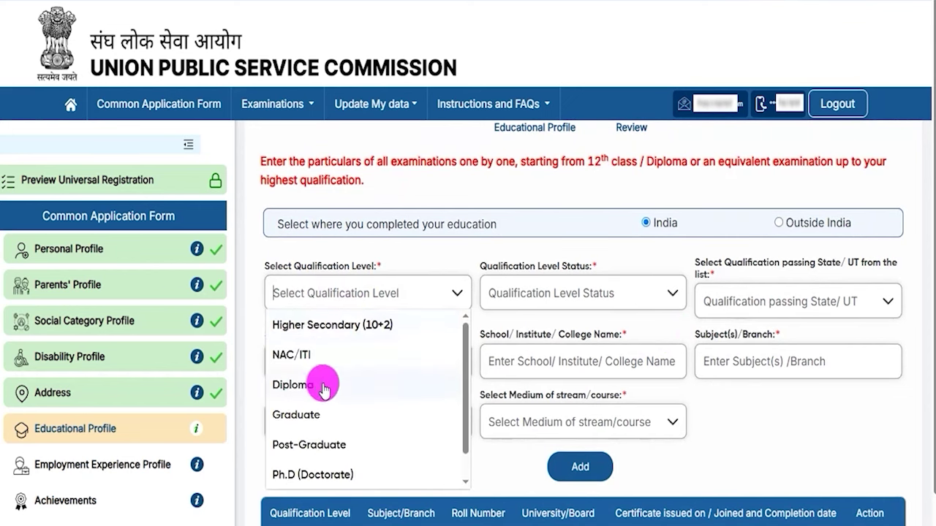
click(367, 327)
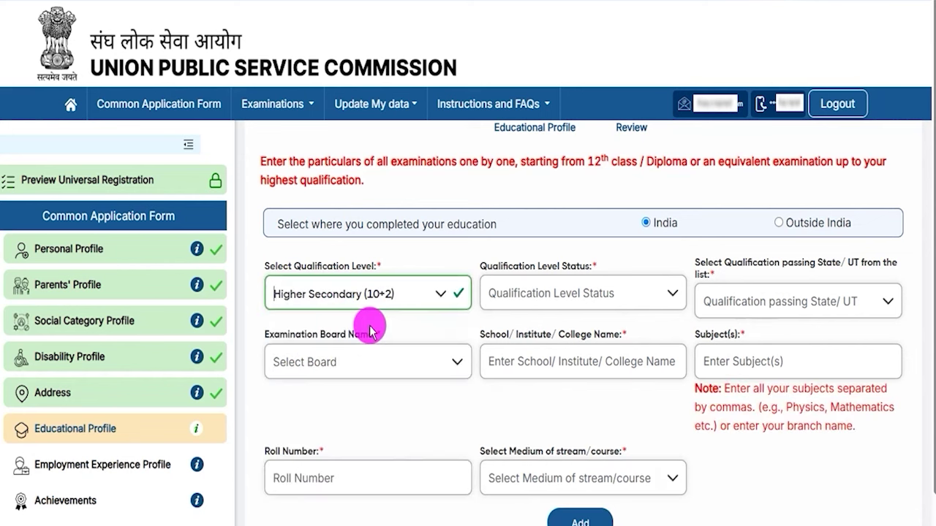
drag(498, 267, 543, 274)
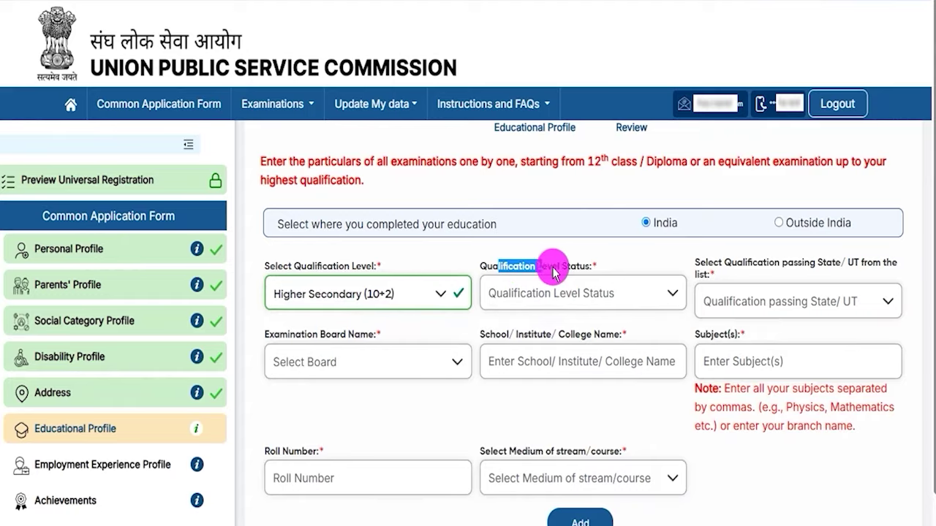
click(588, 294)
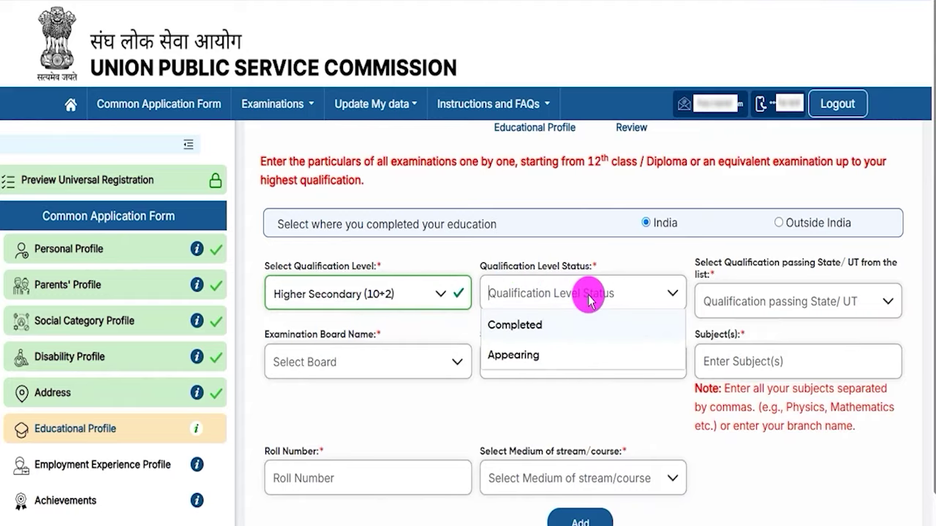
click(516, 325)
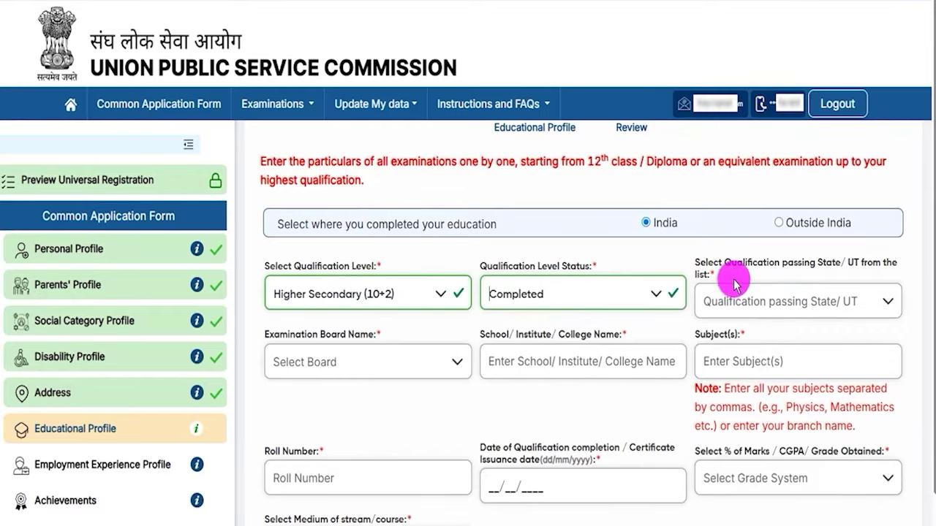
drag(724, 263, 802, 293)
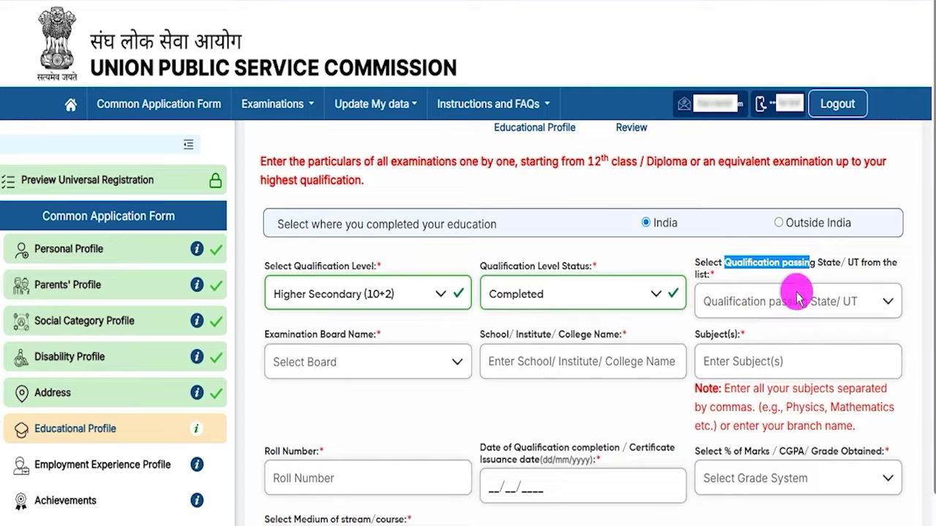
click(791, 302)
scroll(768, 411, down, 10)
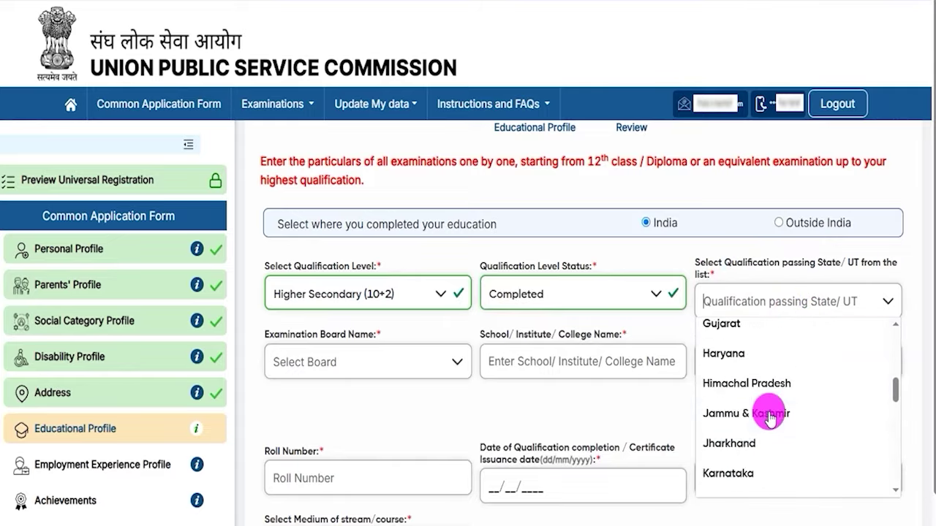
click(739, 424)
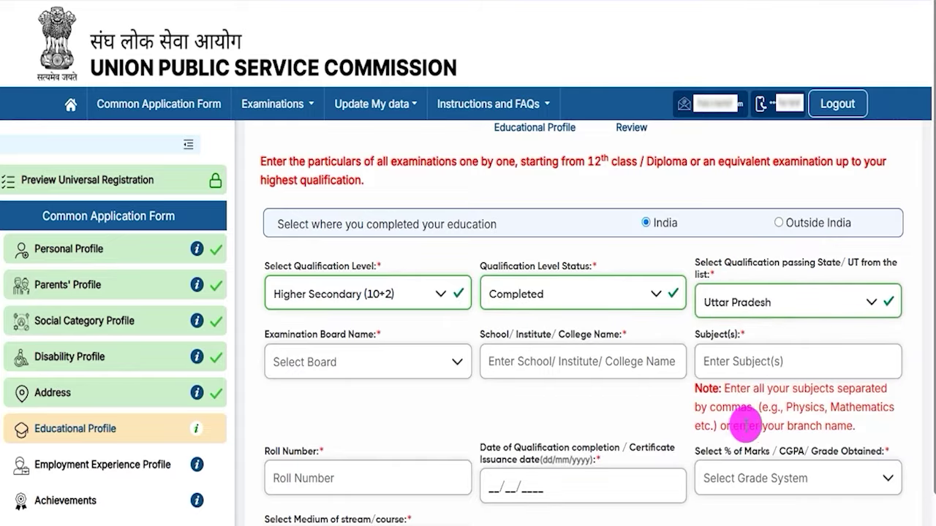
Look over the board, school/college name and comma-separated subjects fields
drag(287, 334, 342, 337)
click(347, 360)
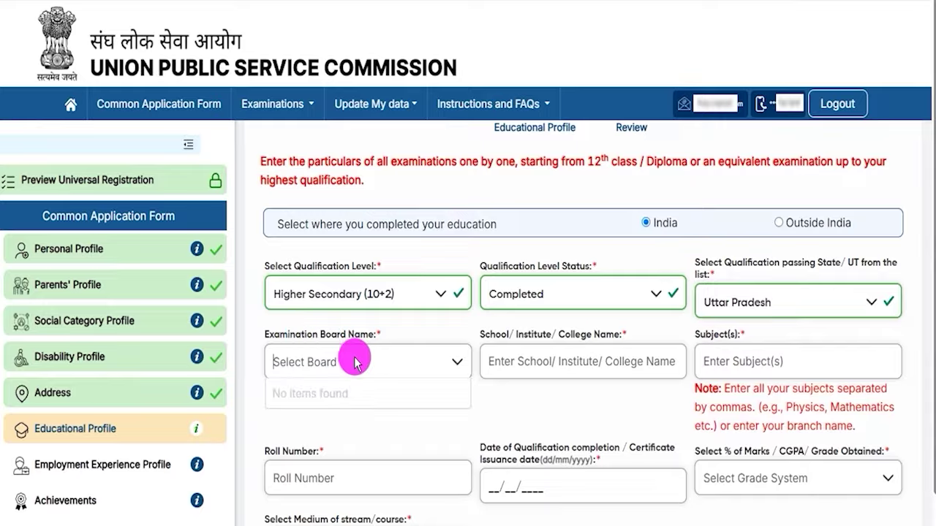
click(445, 361)
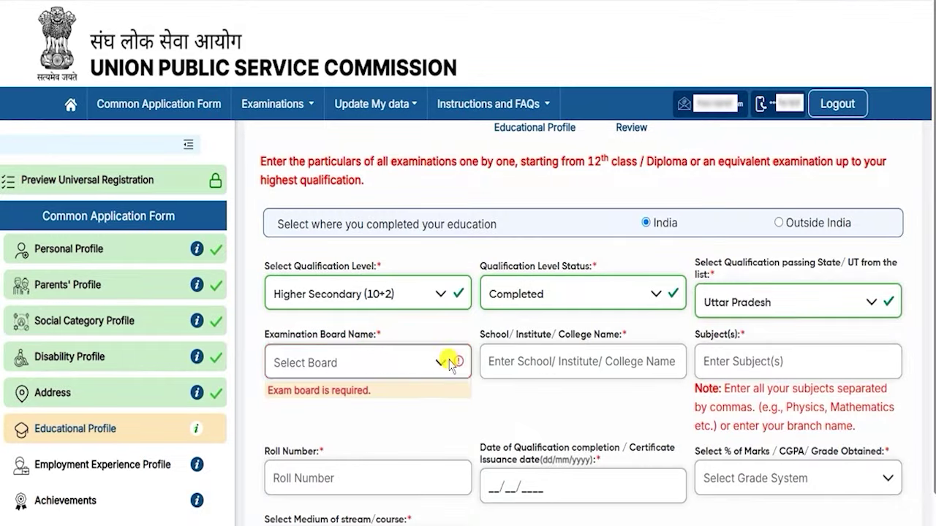
click(446, 362)
click(446, 362)
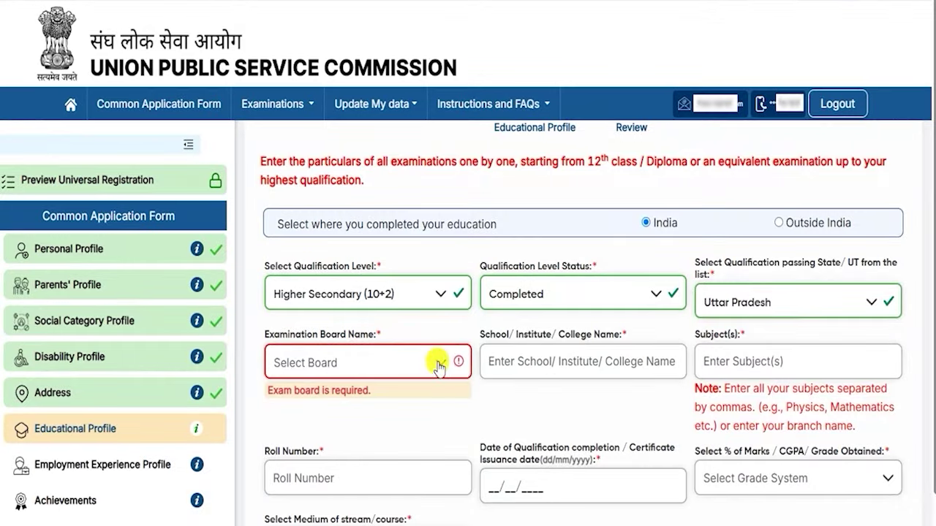
drag(506, 338, 563, 334)
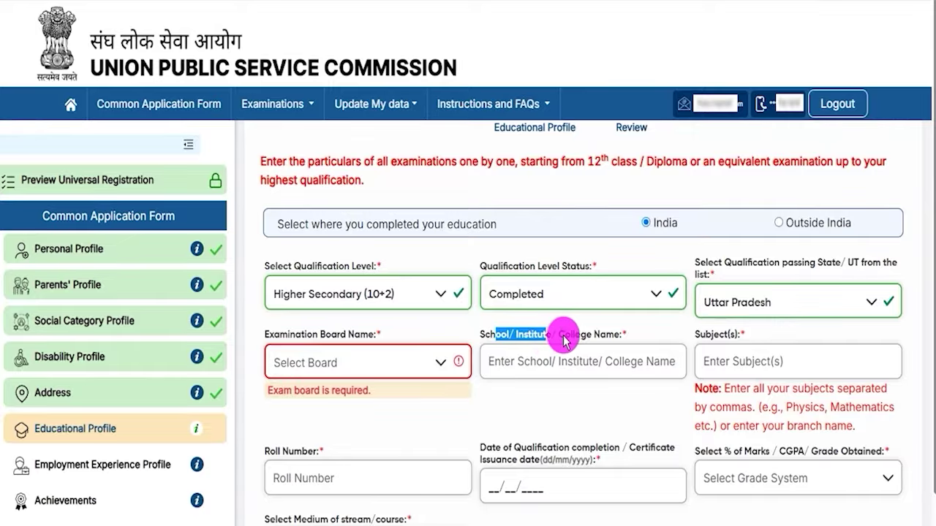
click(606, 359)
click(690, 375)
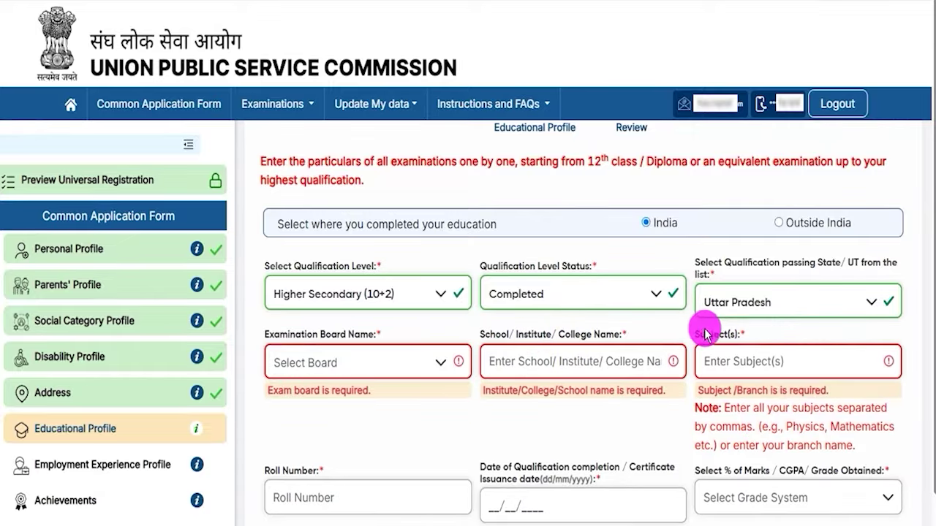
drag(709, 338, 733, 368)
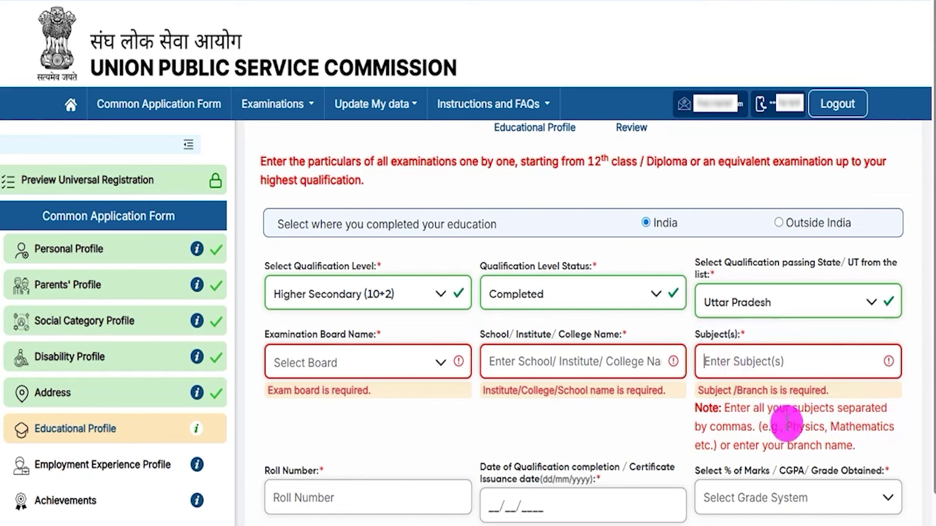
drag(788, 427, 884, 429)
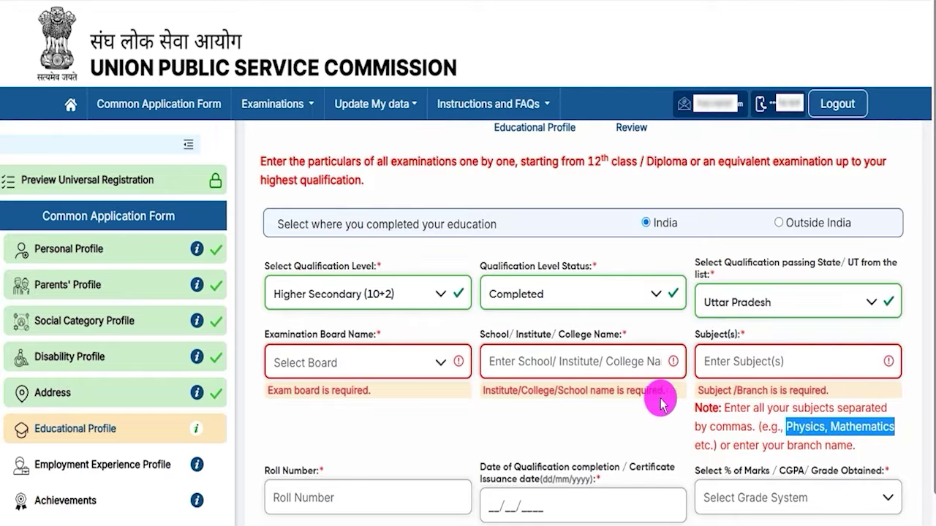
scroll(468, 402, down, 3)
Choose Percentage(%) Marks as the grade system and enter 90.00
click(337, 302)
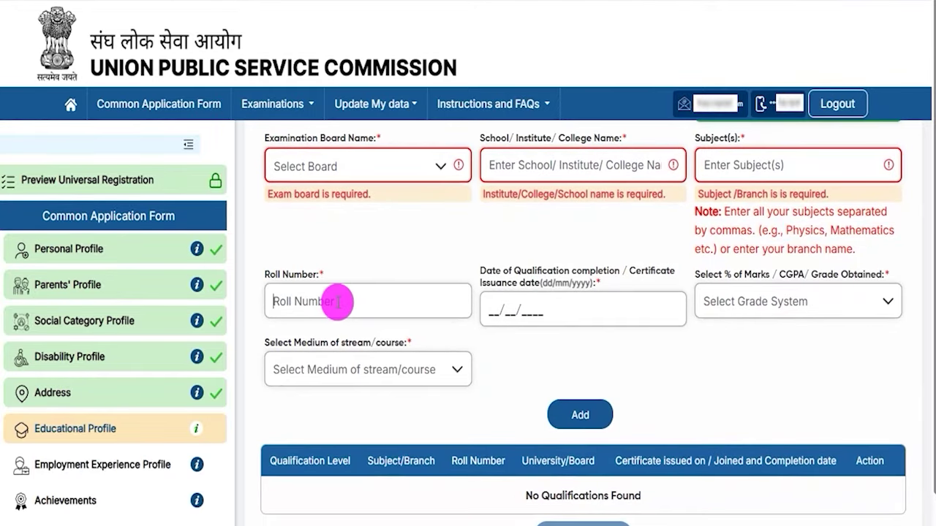
drag(495, 272, 606, 281)
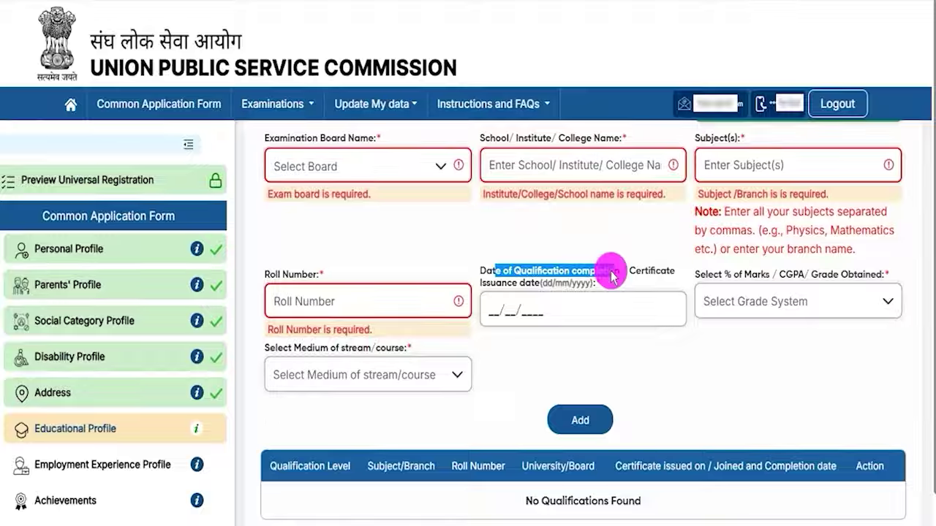
drag(610, 277, 508, 294)
click(554, 306)
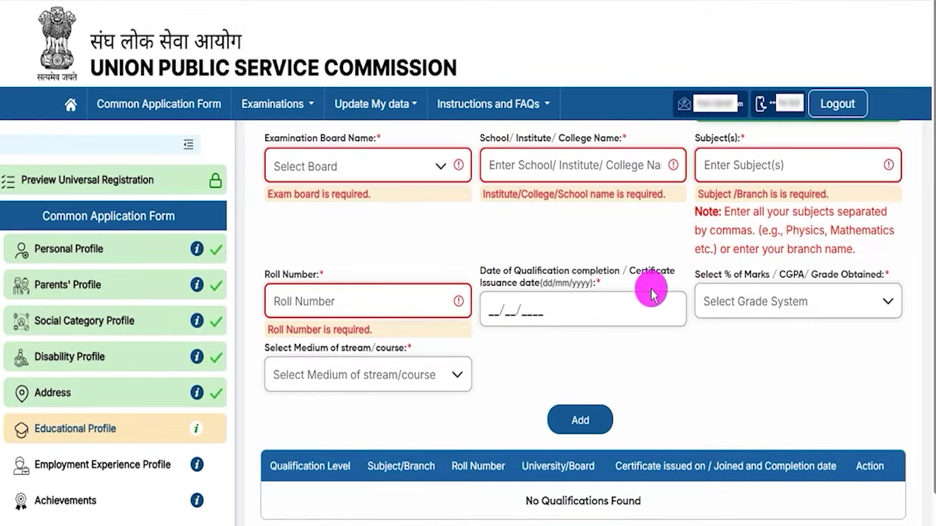
drag(708, 275, 804, 278)
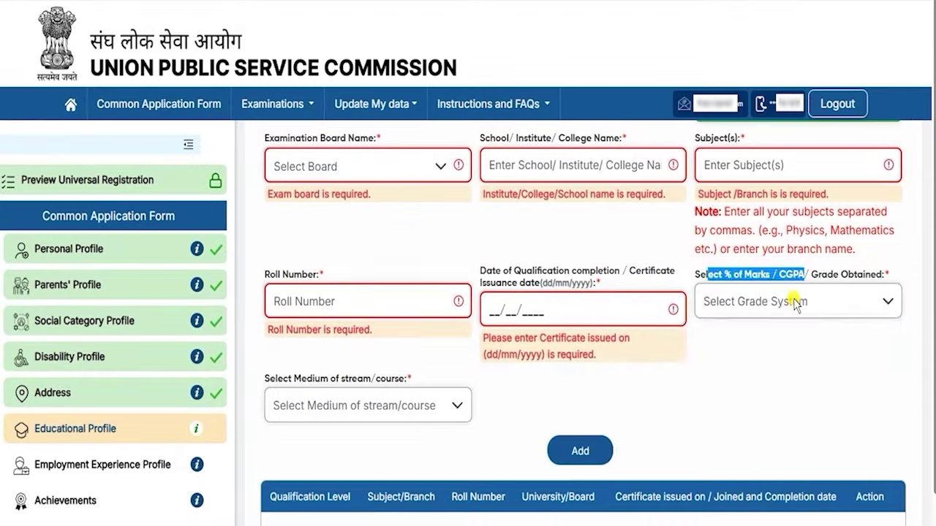
click(795, 302)
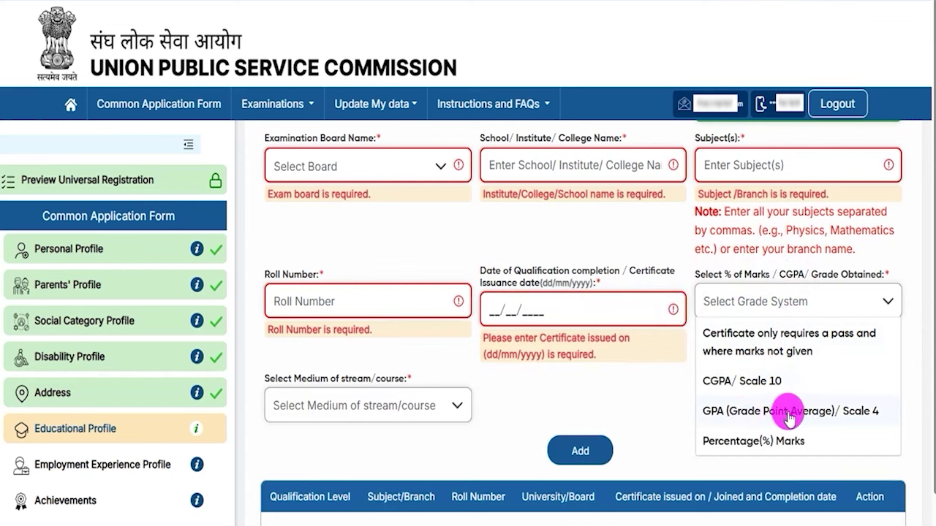
click(751, 439)
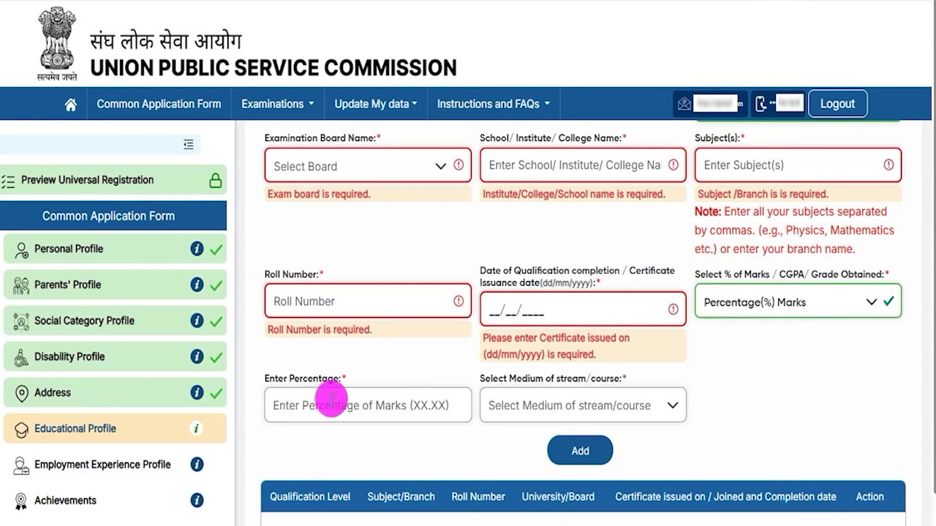
text(90.00)
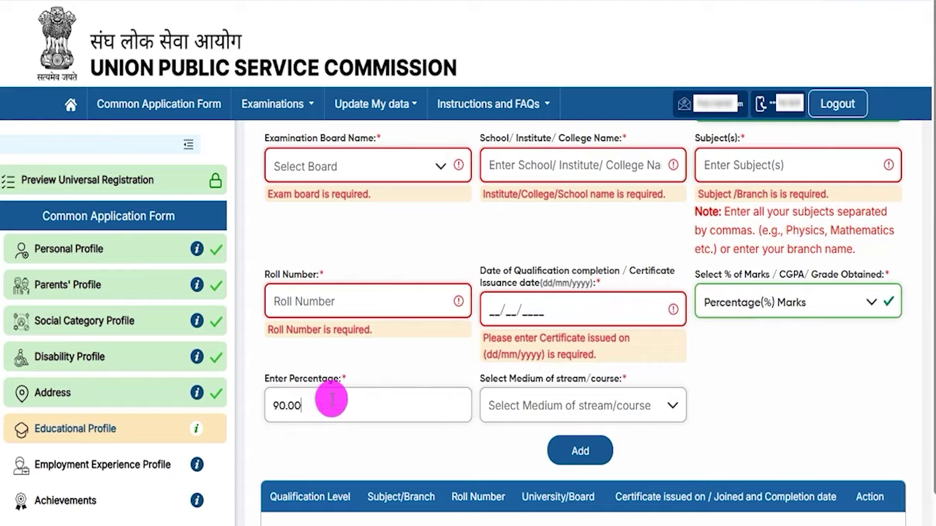
Set the medium of study to English
click(544, 409)
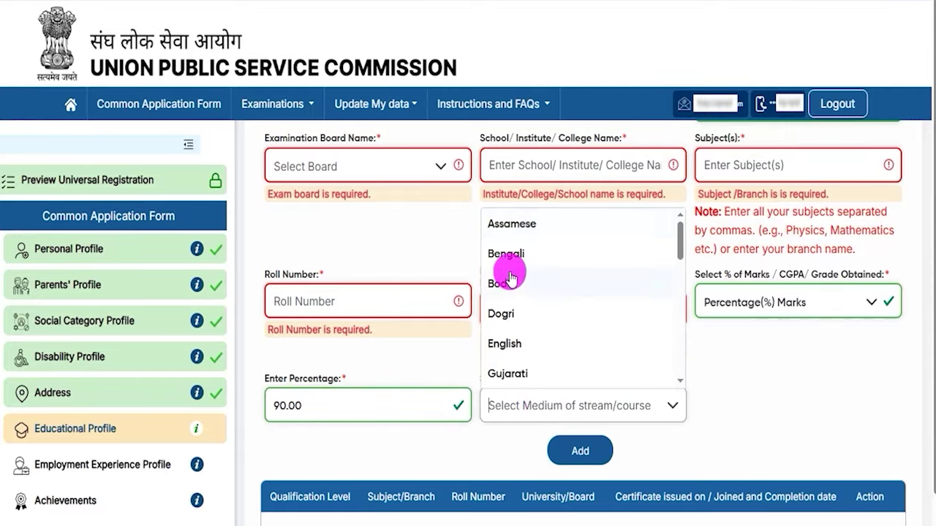
click(512, 347)
scroll(726, 428, down, 1)
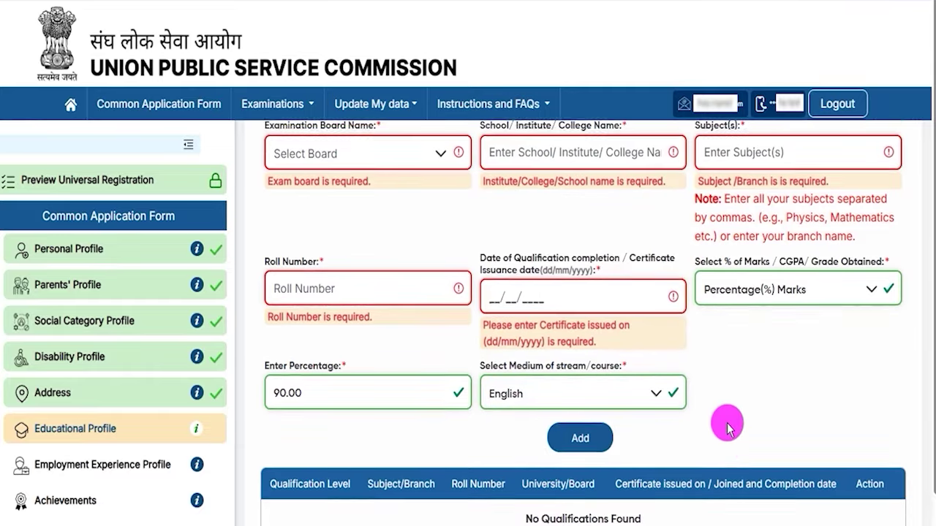
scroll(727, 428, down, 1)
scroll(907, 485, down, 1)
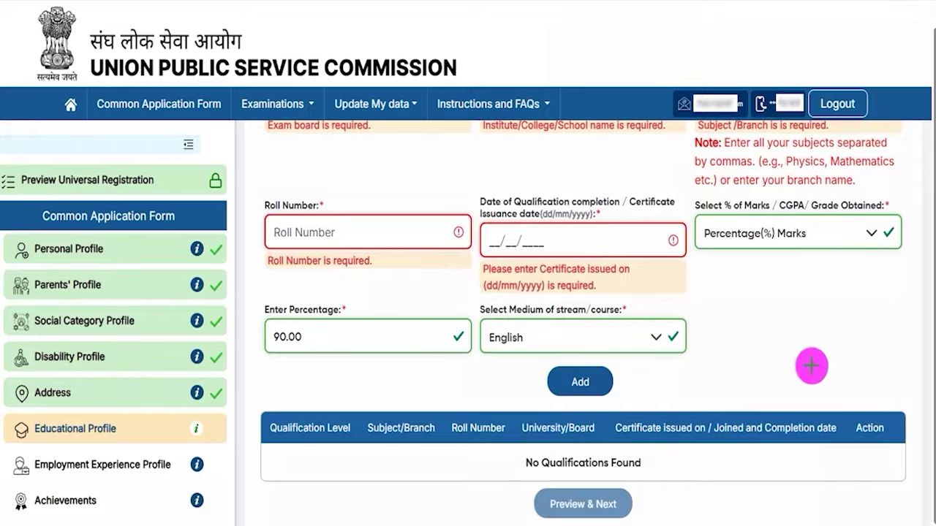
Add the Higher Secondary (10+2) entry and check its new row in the table
click(612, 381)
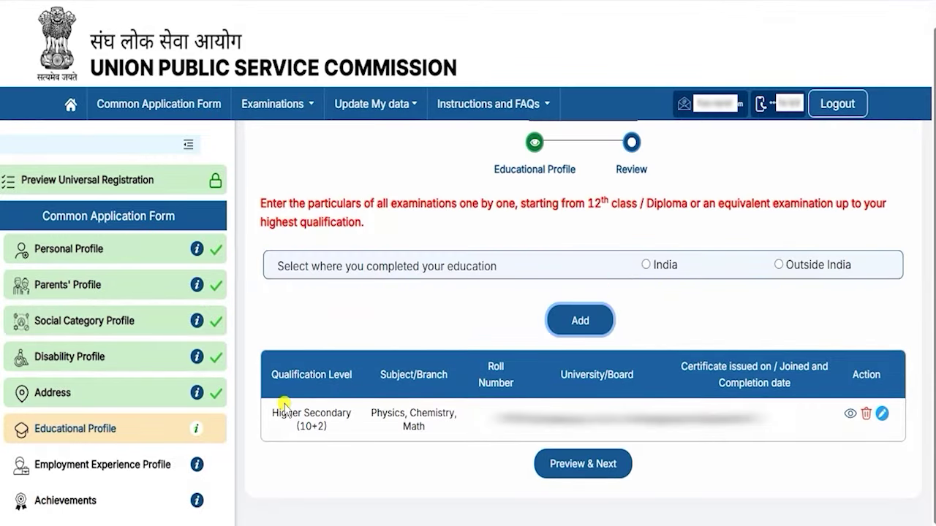
drag(286, 412, 337, 413)
click(597, 415)
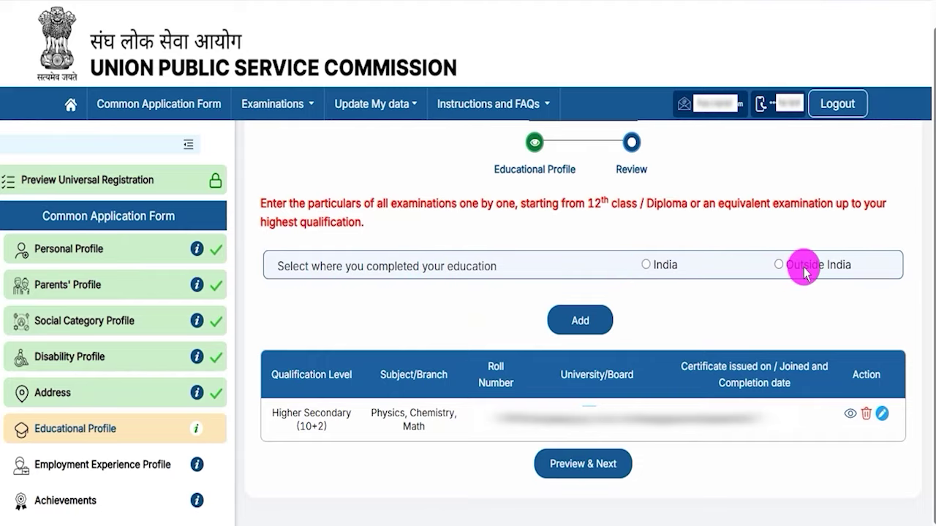
Start a new India entry at Graduate level, Completed, with Medical stream
click(646, 265)
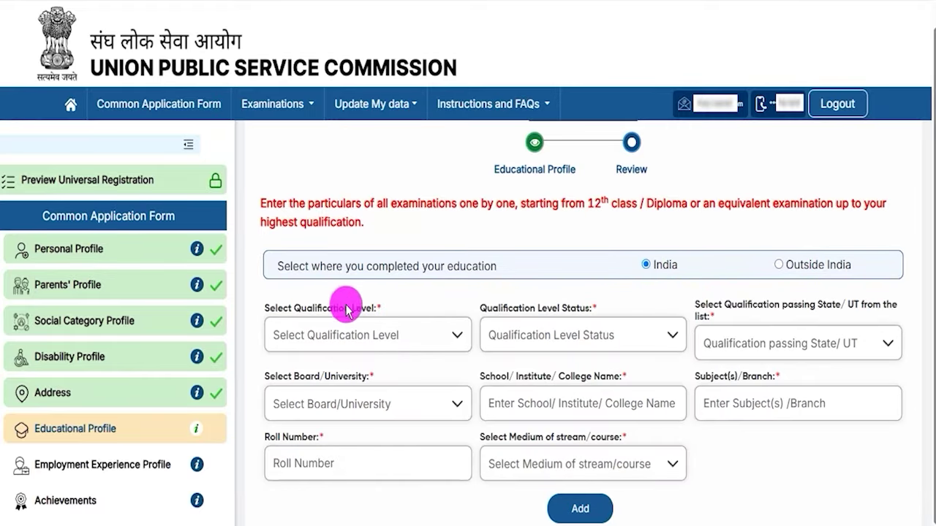
click(362, 334)
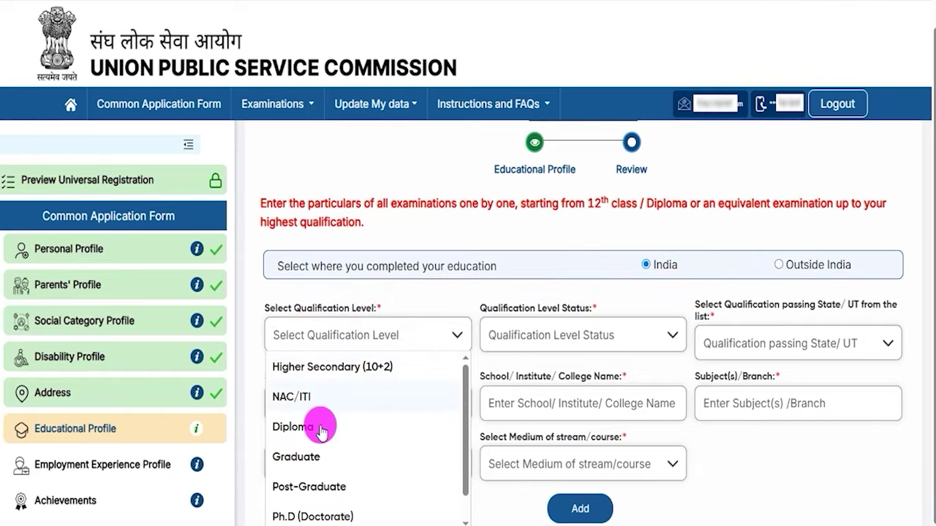
click(304, 456)
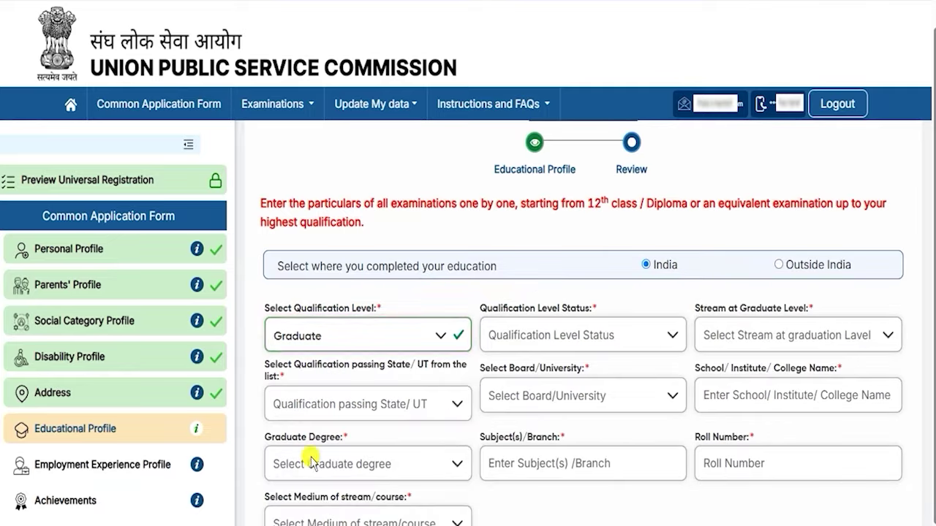
click(548, 335)
click(536, 372)
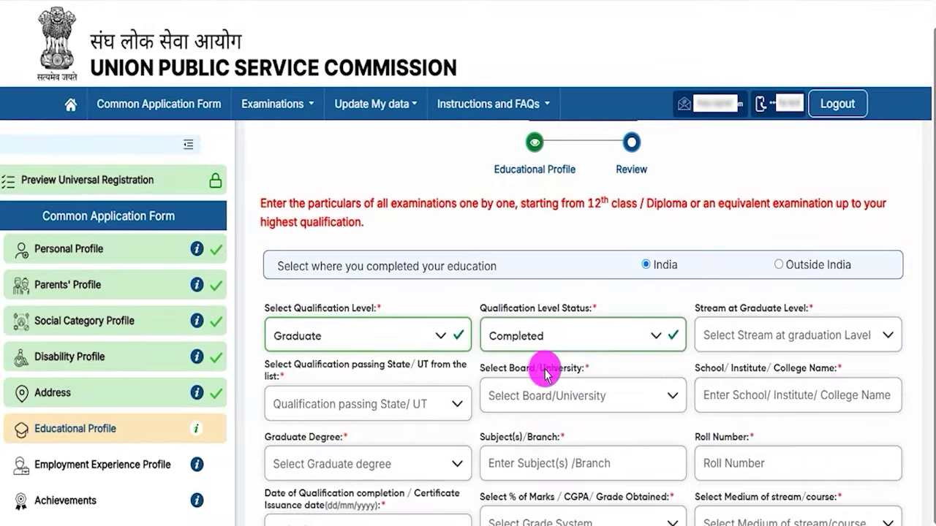
click(773, 344)
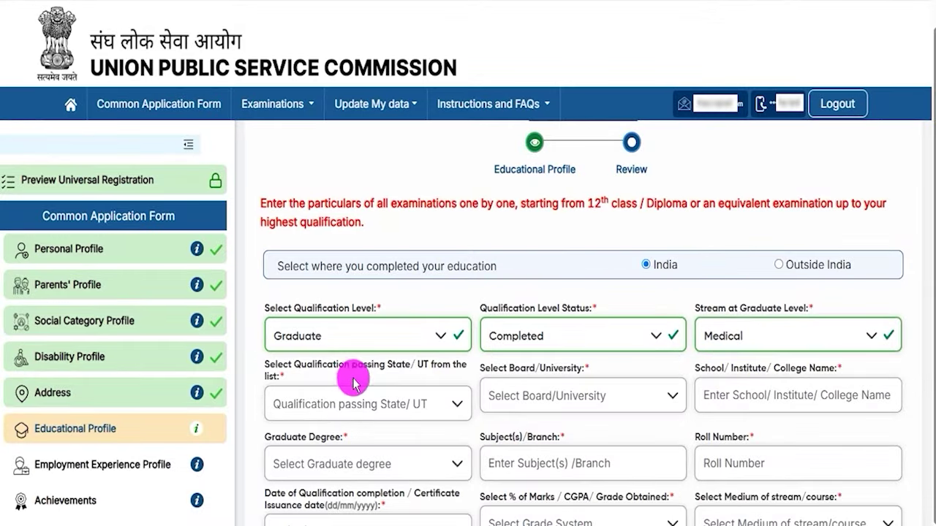
click(387, 411)
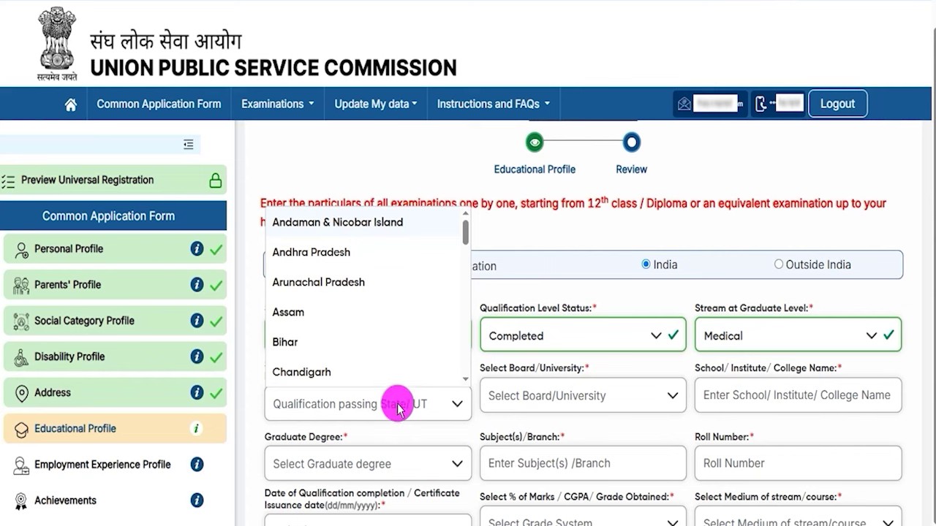
click(580, 402)
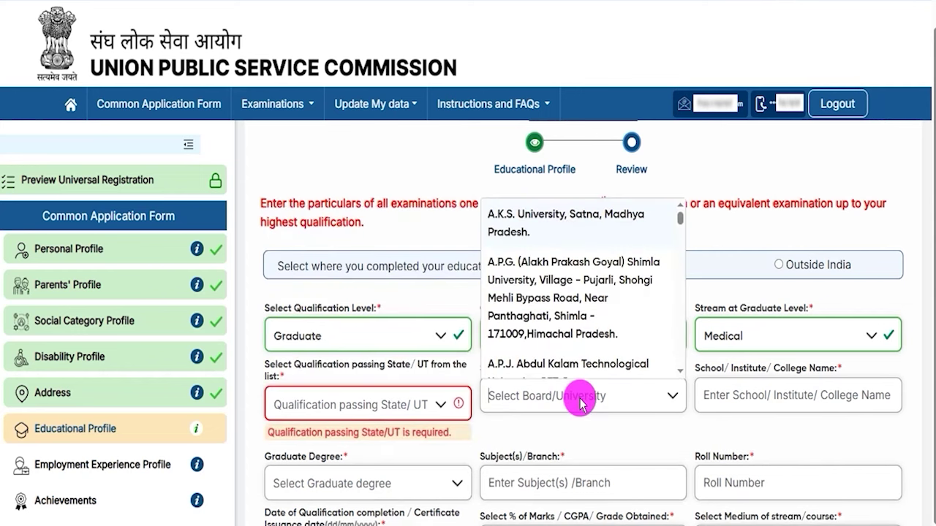
click(735, 398)
scroll(743, 398, down, 1)
scroll(744, 398, down, 2)
Choose B.A. as the graduate degree and visit the subject, roll number and date fields
click(313, 334)
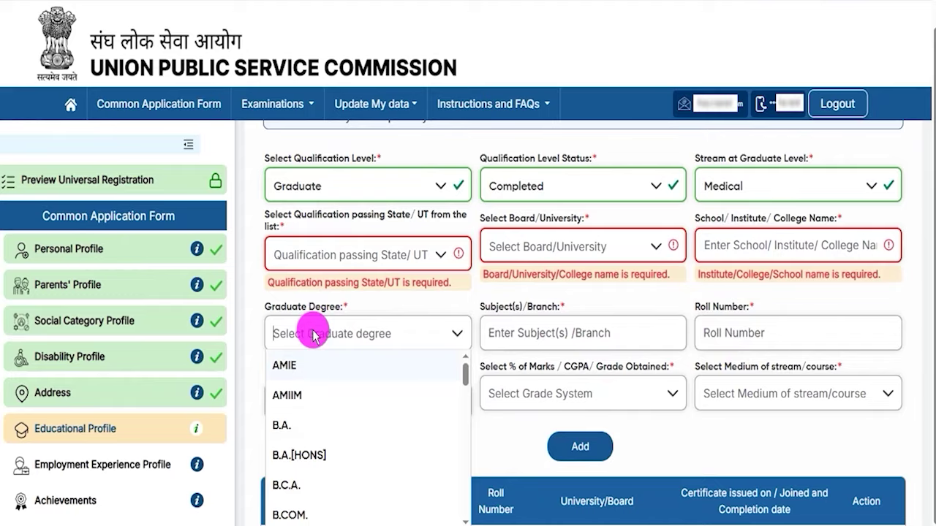
click(298, 435)
drag(498, 306, 541, 315)
click(537, 334)
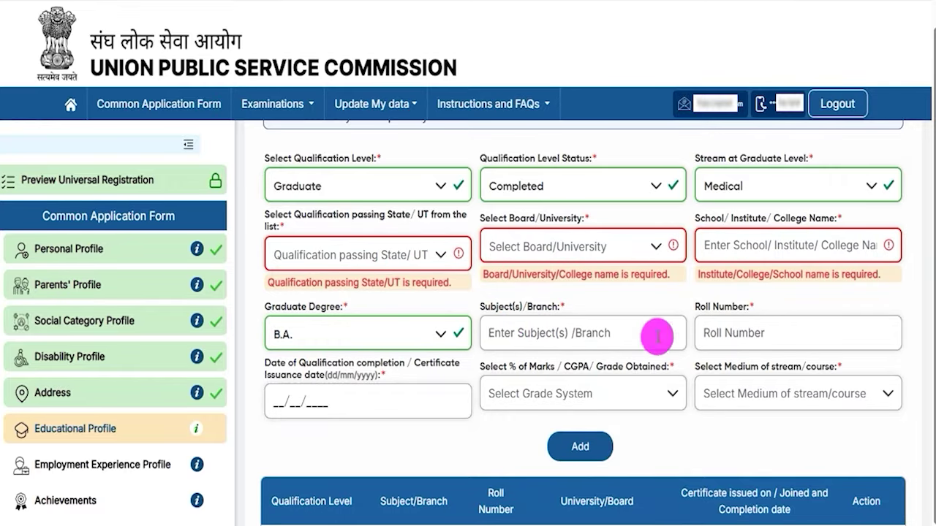
drag(710, 313, 738, 305)
click(720, 327)
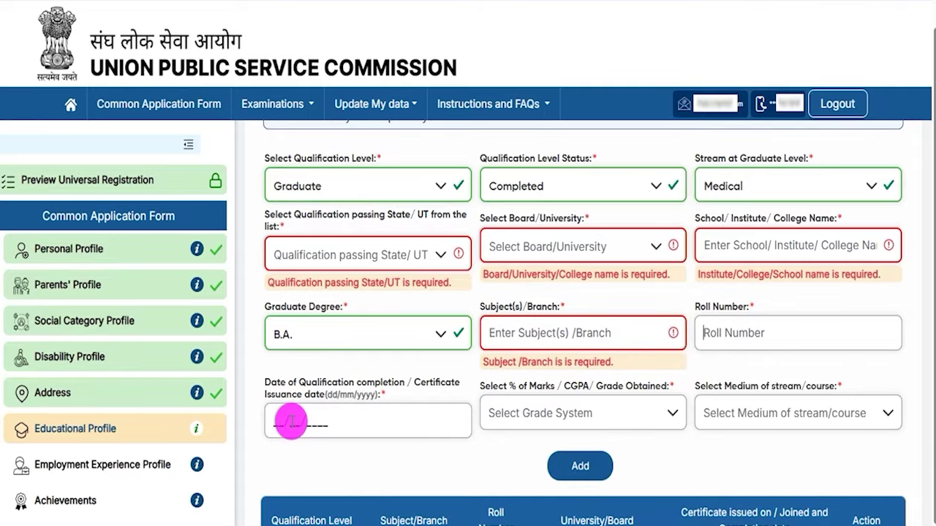
click(285, 423)
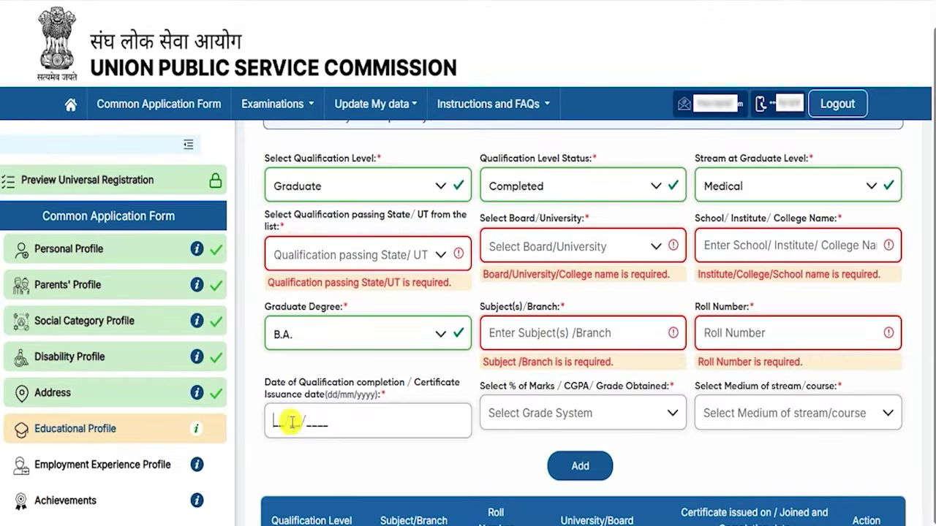
drag(494, 388, 559, 409)
Set the grade system to Percentage(%) Marks and the course medium to English
click(559, 410)
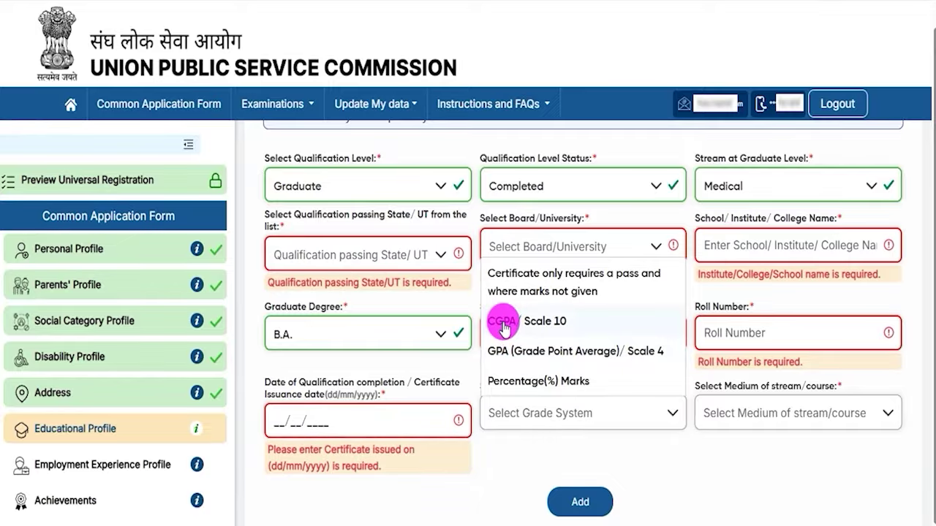
click(539, 381)
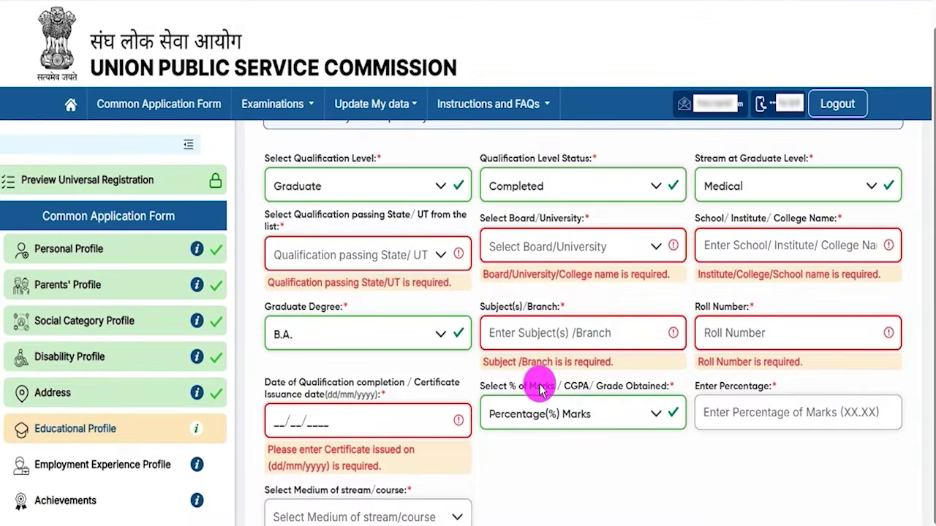
click(737, 412)
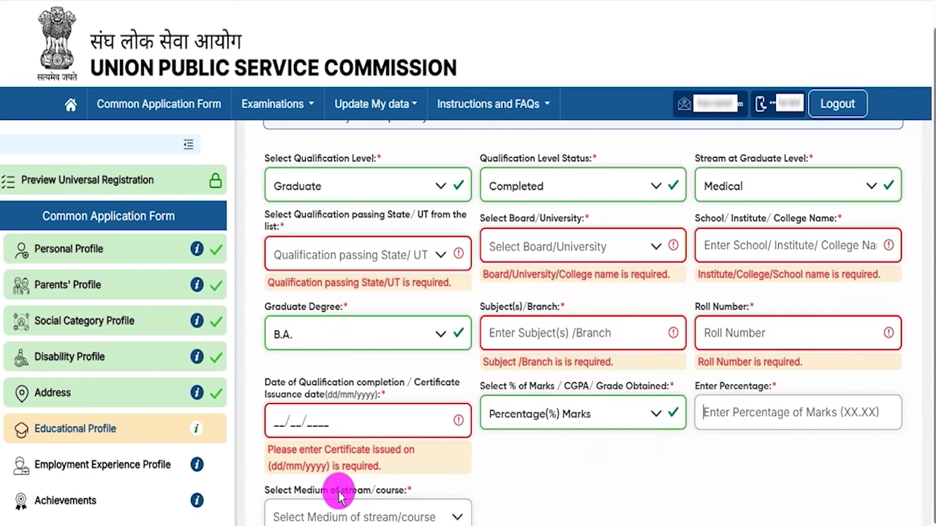
click(520, 503)
click(454, 517)
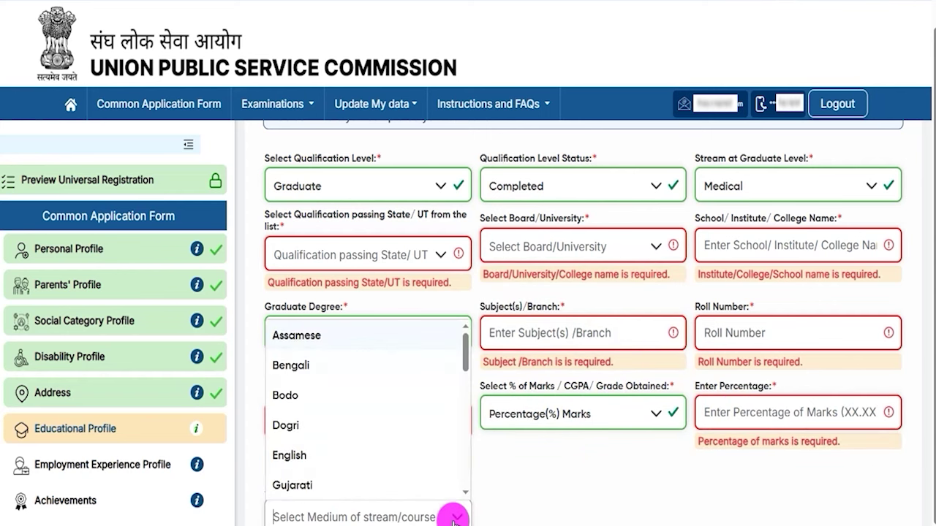
click(316, 459)
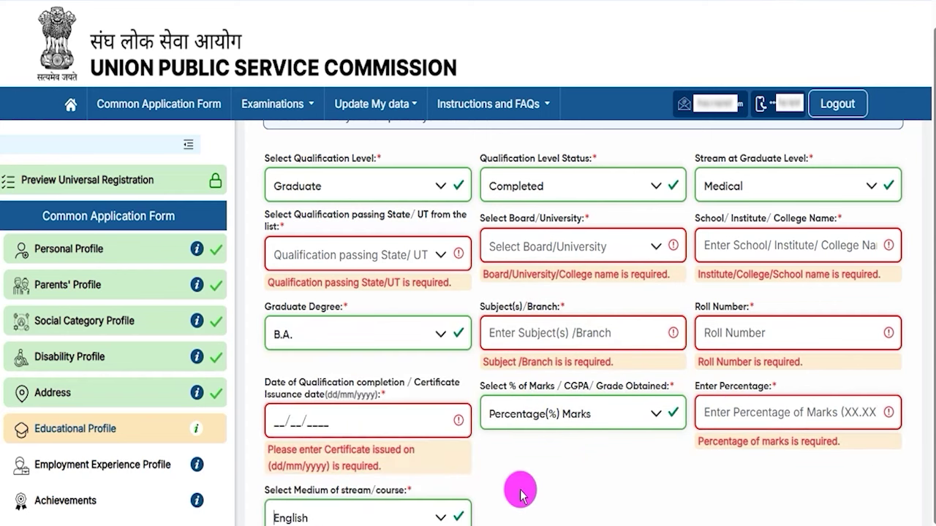
scroll(521, 494, down, 1)
scroll(520, 495, down, 1)
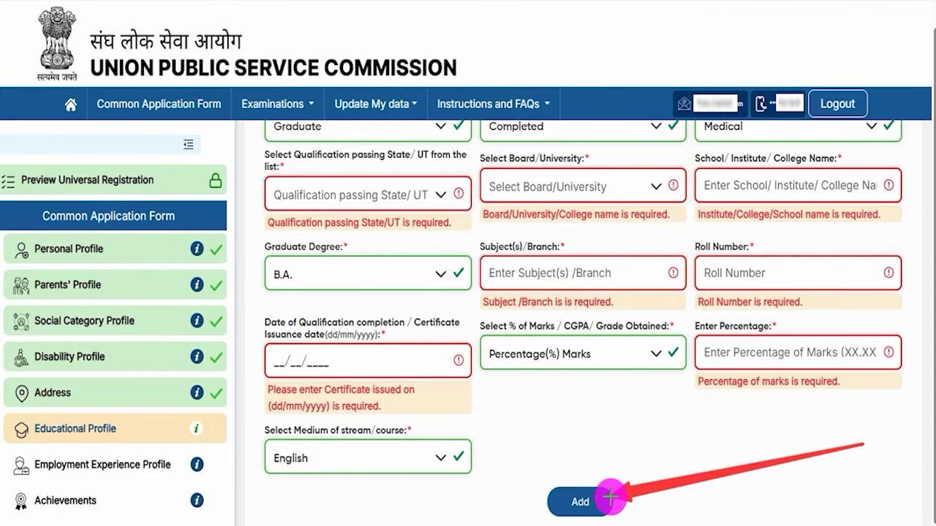
Add the Graduate row and open the Educational Profile preview
click(611, 497)
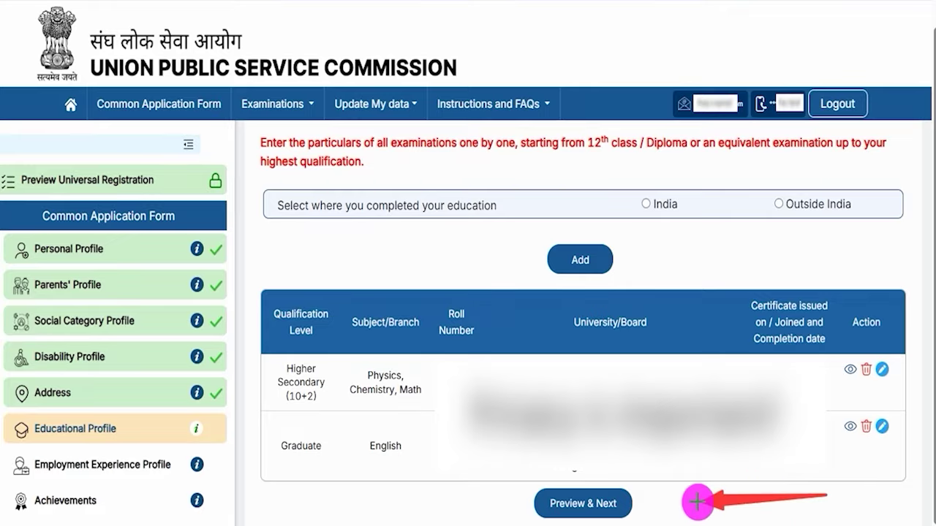
click(628, 503)
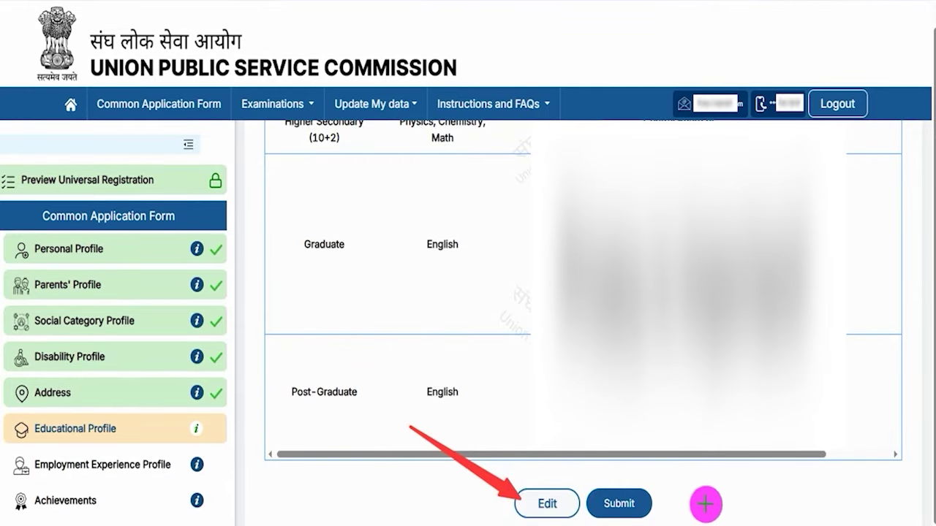
Submit the Educational Profile and read the self-employment question
click(643, 501)
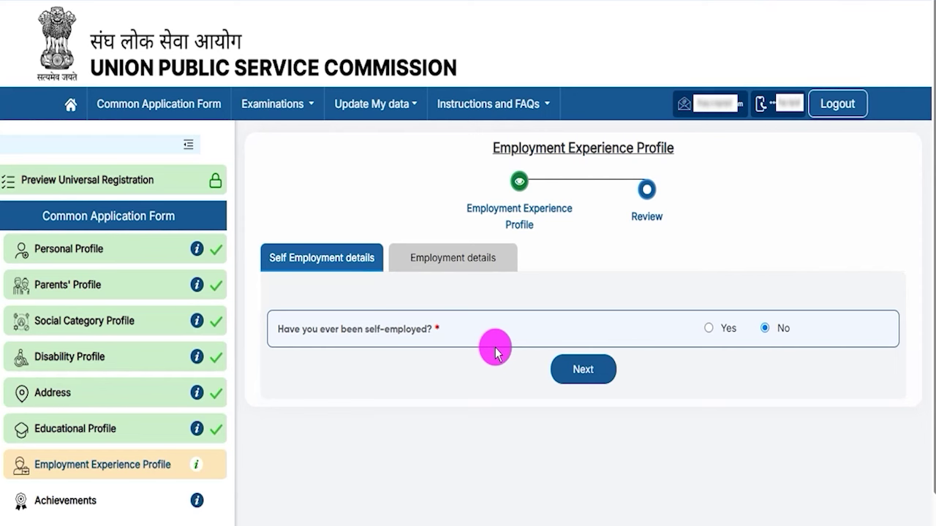
drag(503, 149, 628, 150)
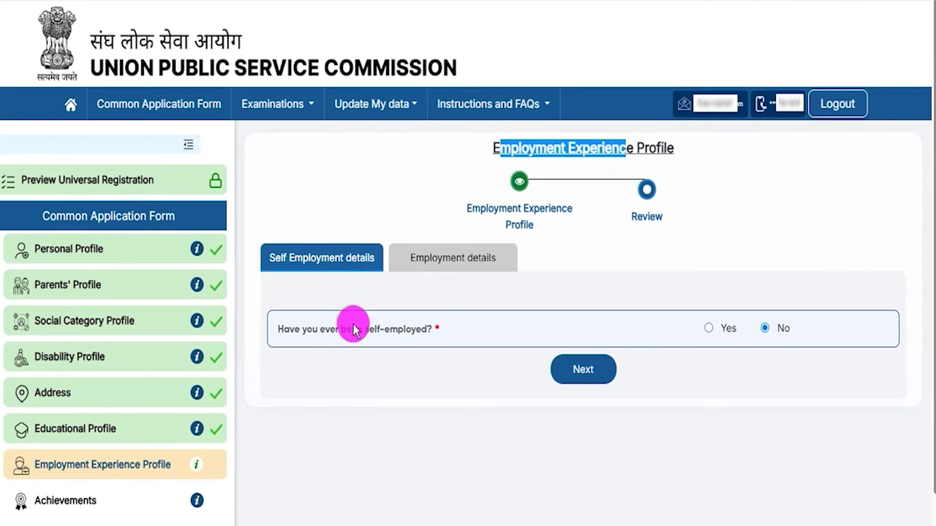
click(324, 333)
drag(324, 331, 385, 329)
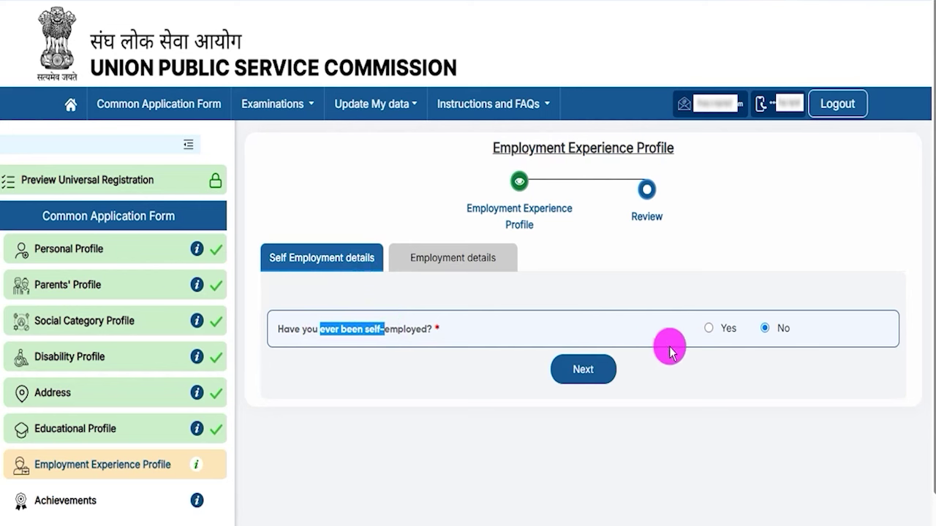
Answer No to ever being self-employed and continue to employment details
click(705, 330)
scroll(533, 370, down, 2)
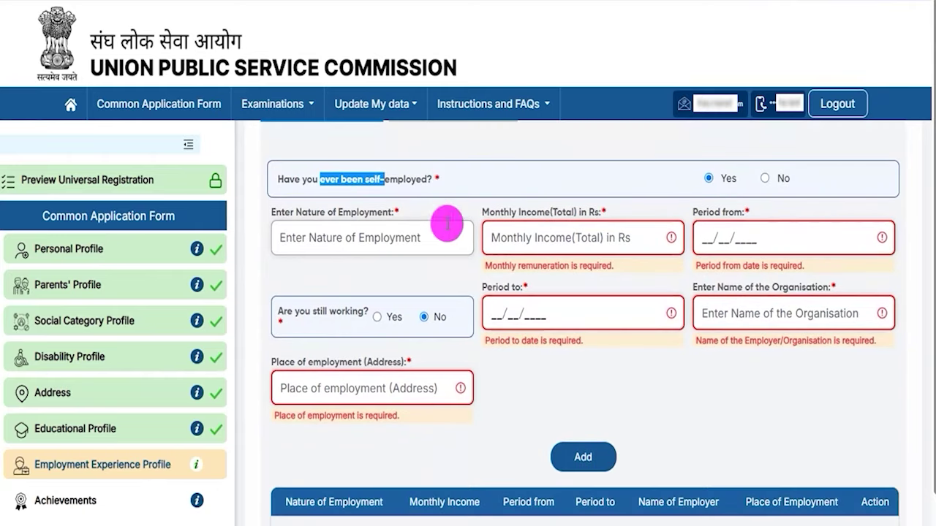
drag(300, 212, 364, 212)
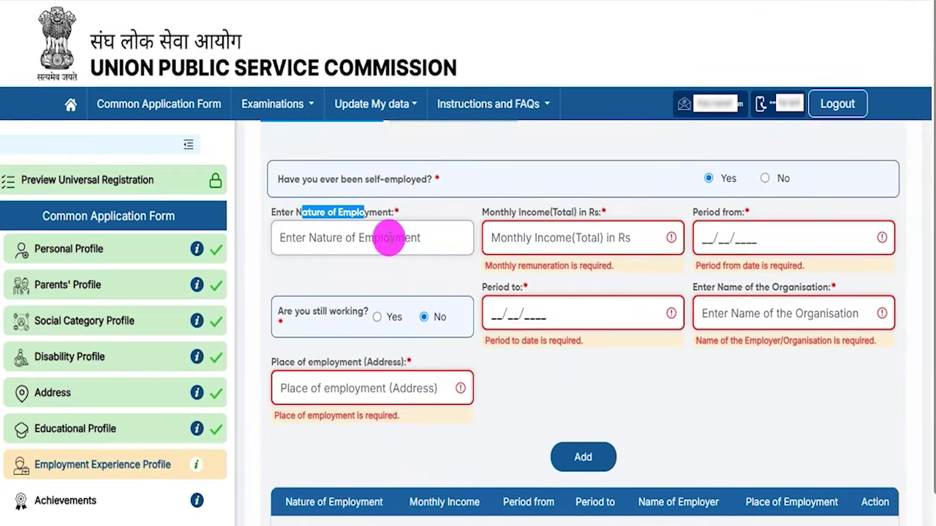
drag(495, 212, 723, 213)
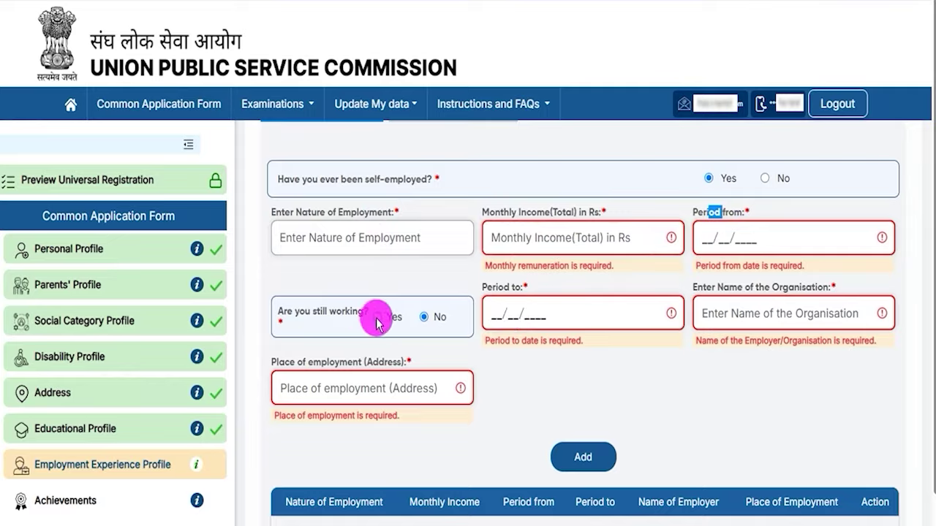
drag(745, 287, 784, 292)
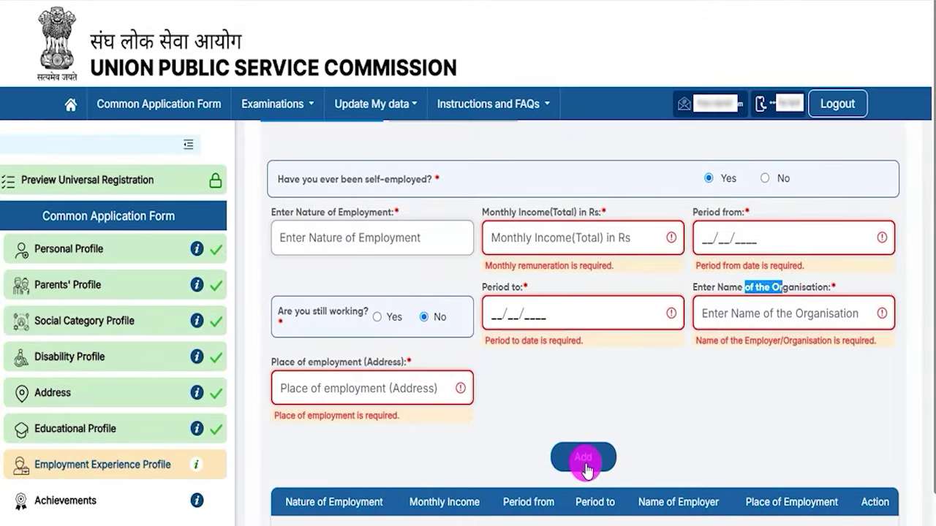
scroll(585, 344, up, 3)
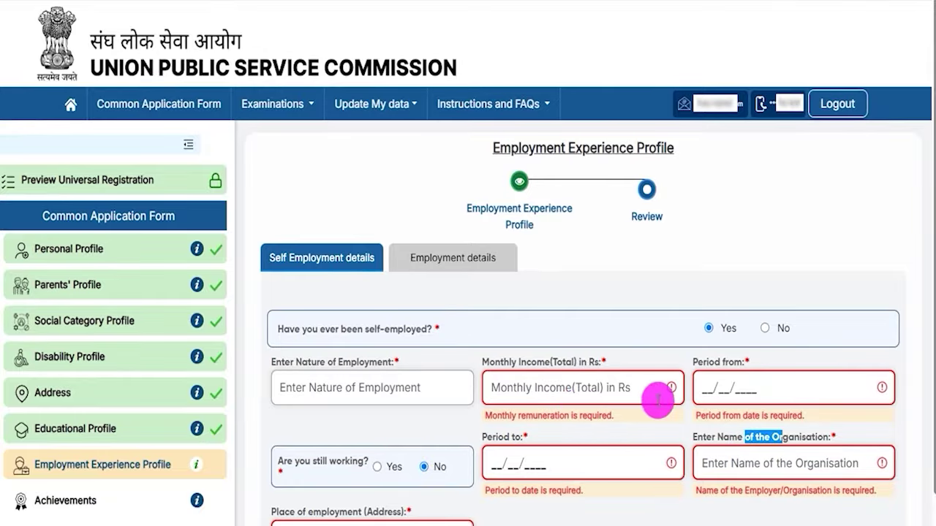
click(765, 327)
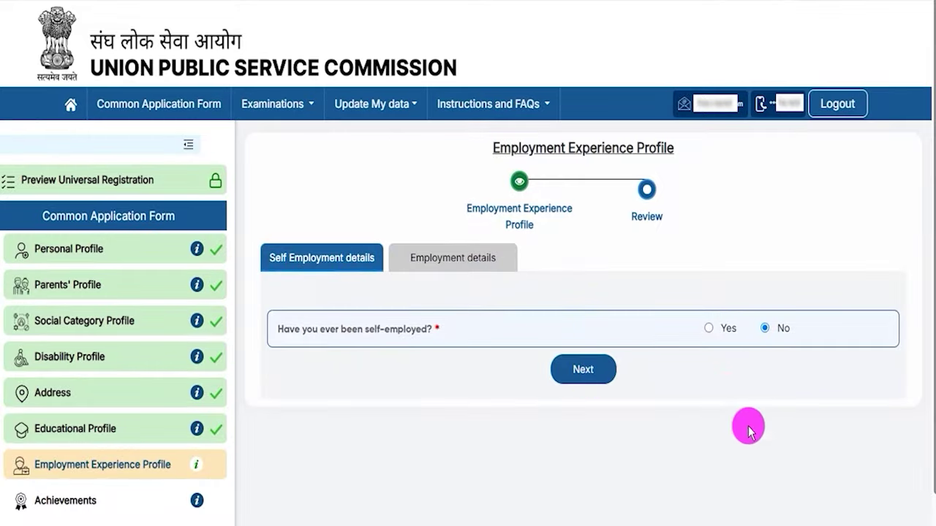
click(590, 370)
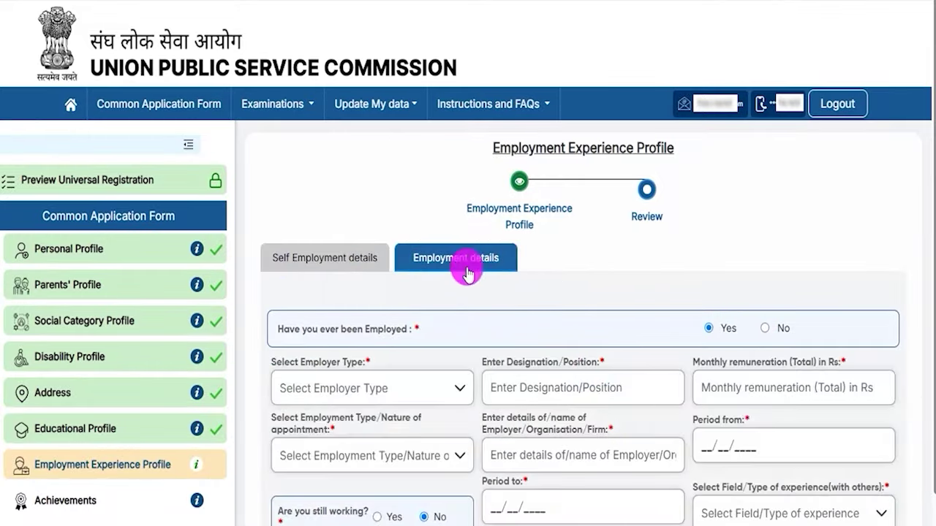
Answer No to 'Have you ever been Employed'
click(765, 327)
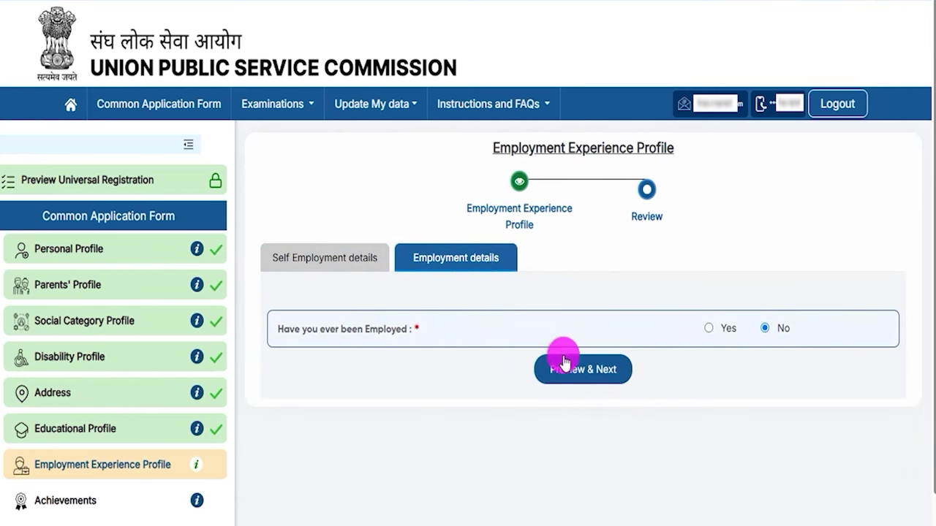
click(707, 329)
scroll(564, 380, down, 2)
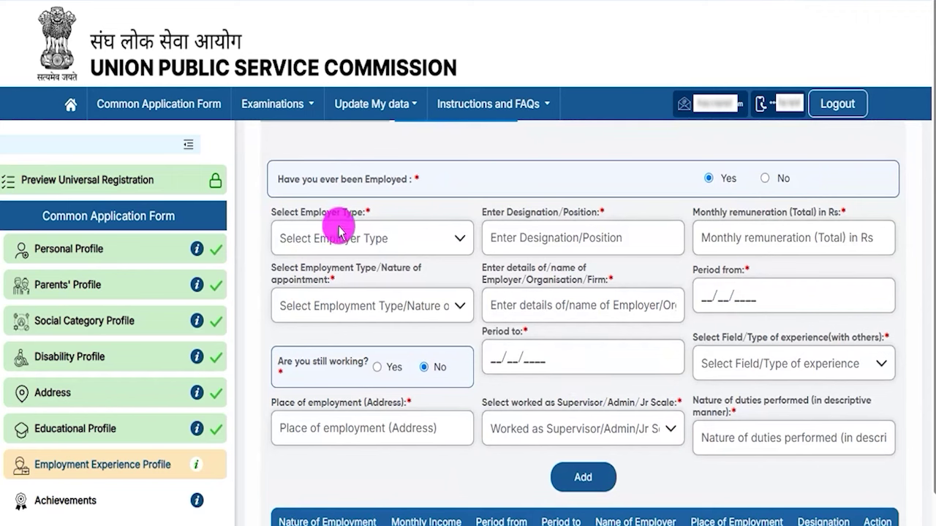
drag(503, 220, 328, 281)
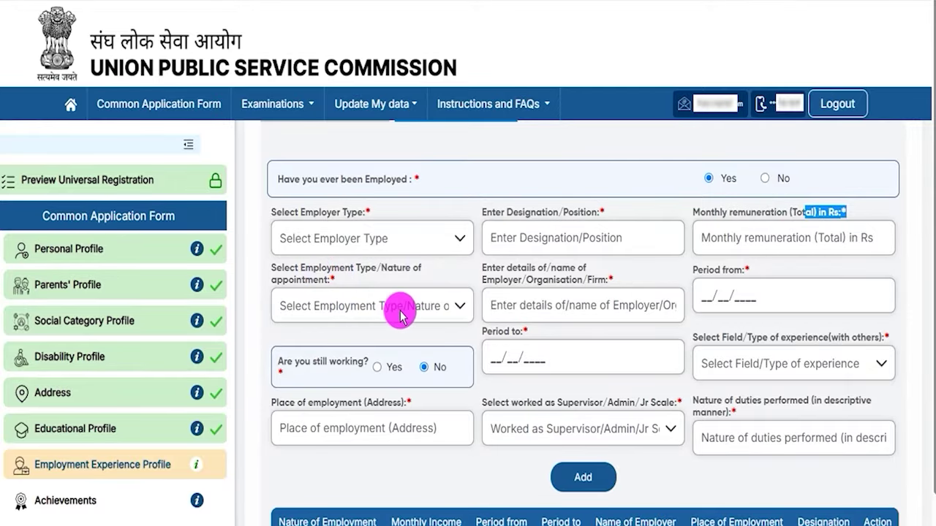
scroll(499, 355, up, 2)
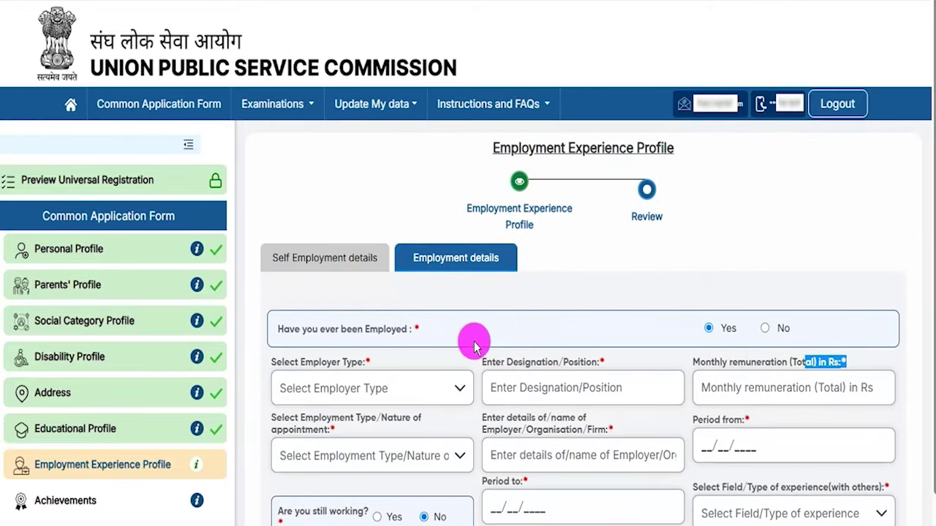
click(765, 329)
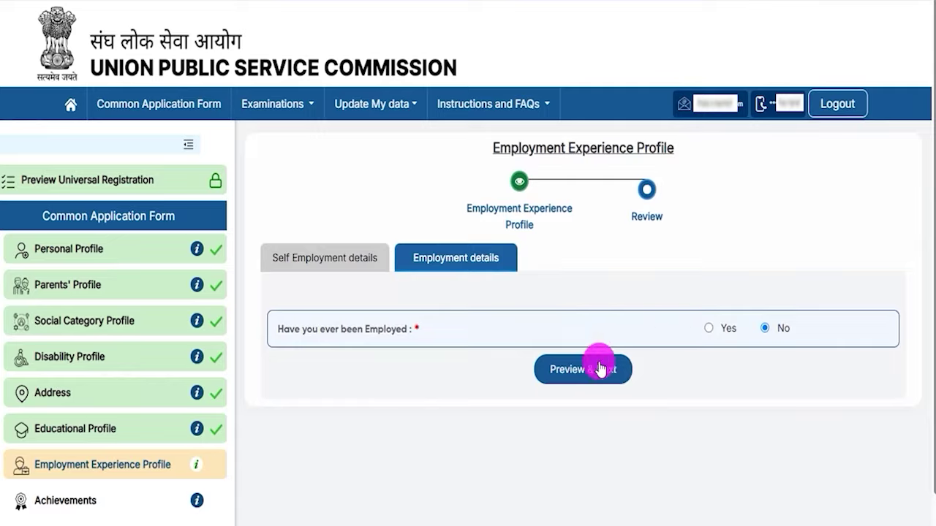
Preview, submit and confirm the Employment Experience Profile
click(618, 375)
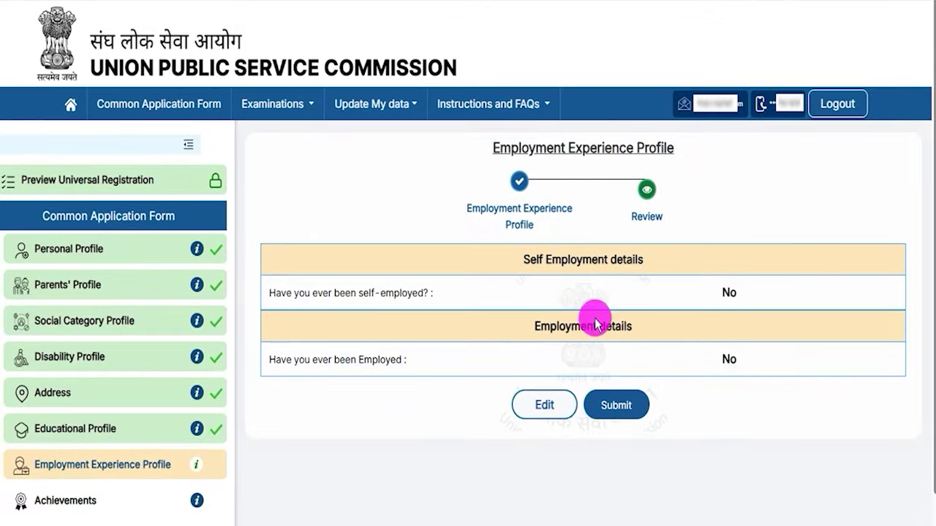
click(614, 410)
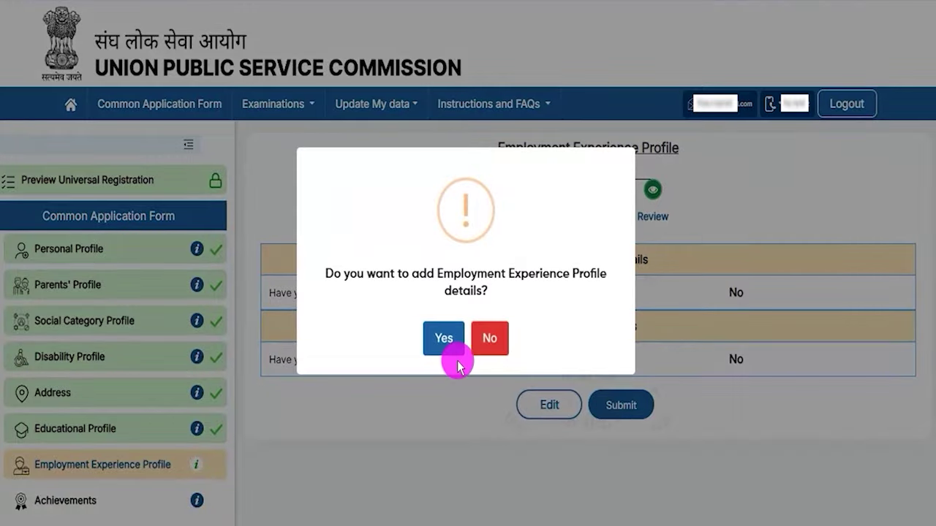
click(444, 338)
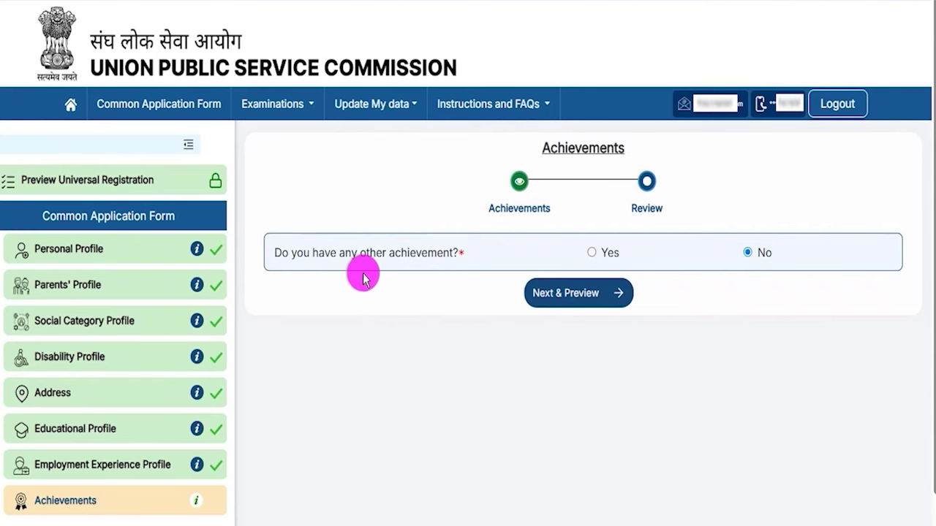
Answer Yes to show the prizes, sports/N.C.C., leadership and extra-curricular achievement fields
drag(311, 253, 406, 254)
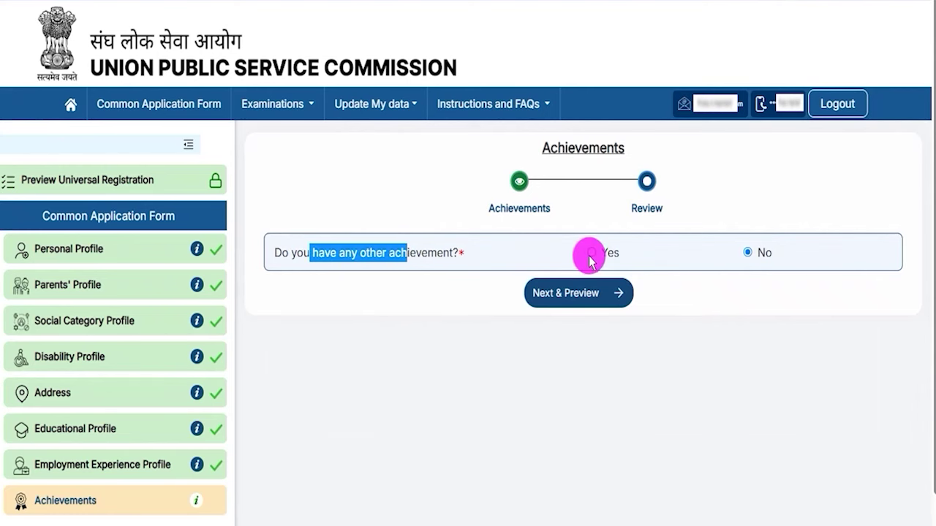
click(592, 253)
drag(295, 289, 301, 289)
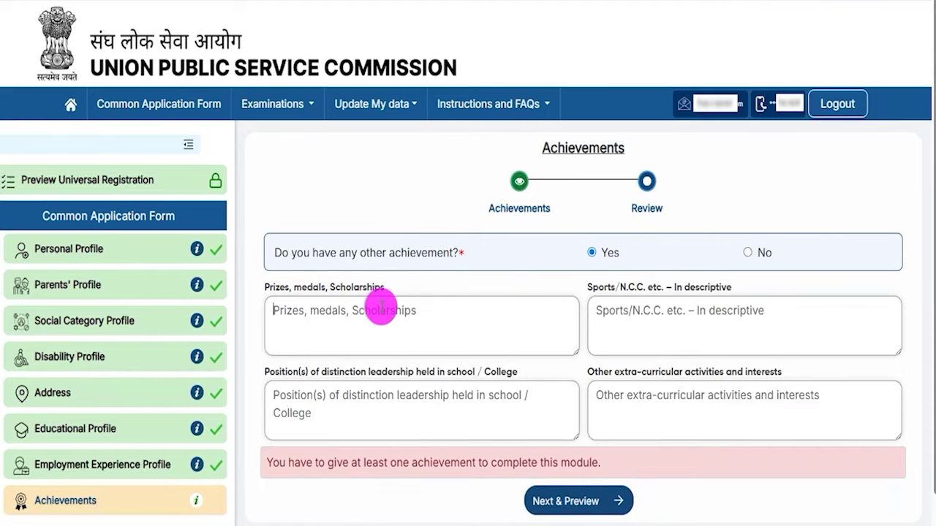
drag(614, 288, 654, 289)
click(658, 311)
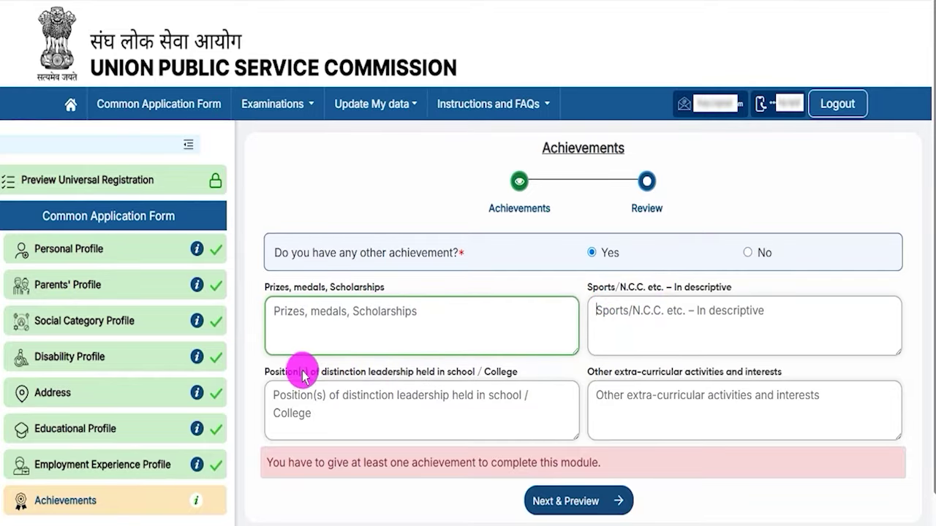
drag(368, 371, 470, 372)
click(422, 397)
drag(598, 373, 699, 376)
click(669, 403)
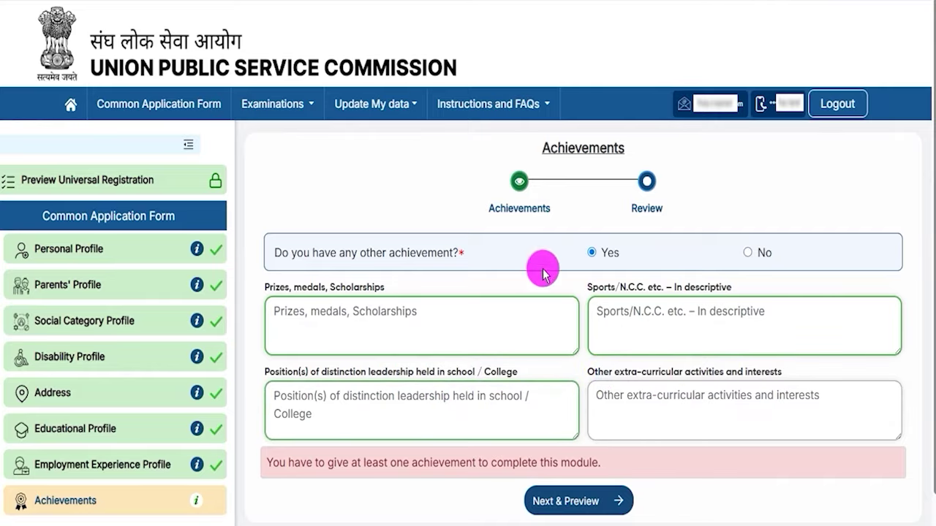
Answer No to other achievements, then preview, submit and confirm the Achievements profile
drag(345, 252, 416, 252)
click(748, 253)
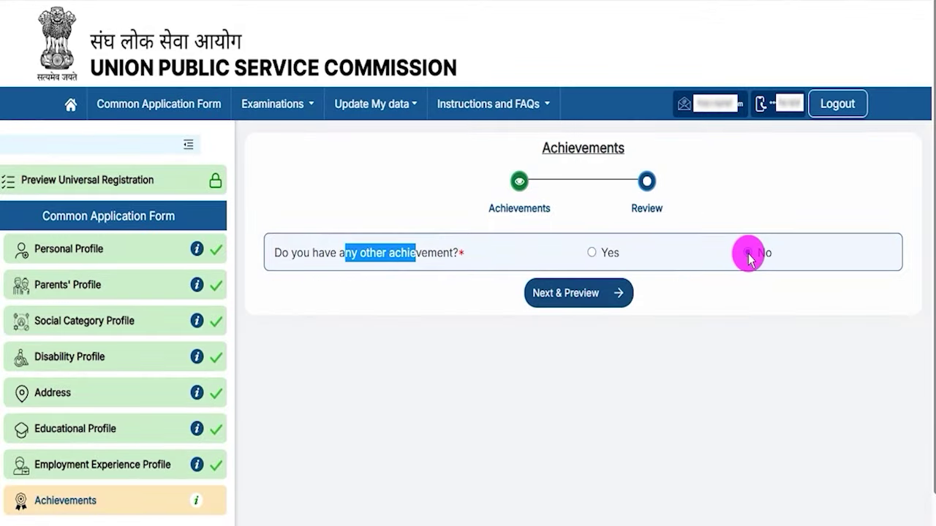
click(568, 294)
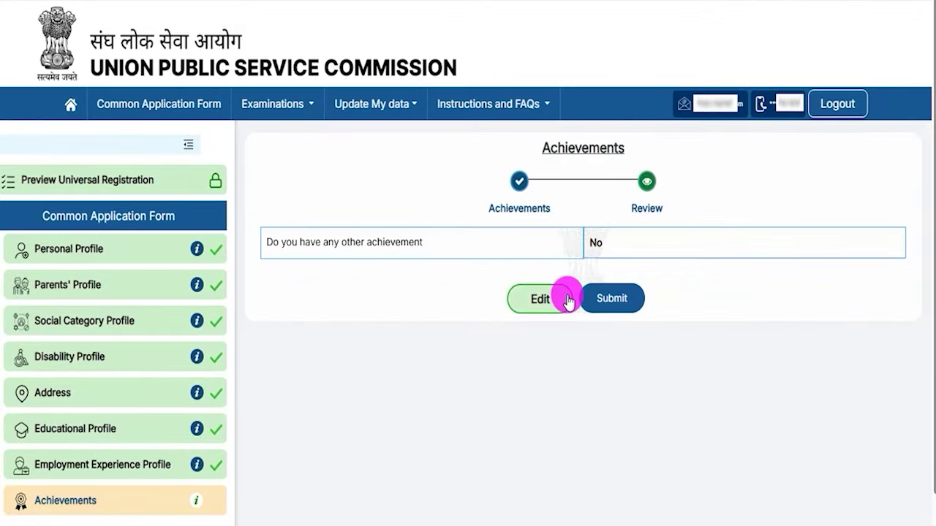
click(614, 300)
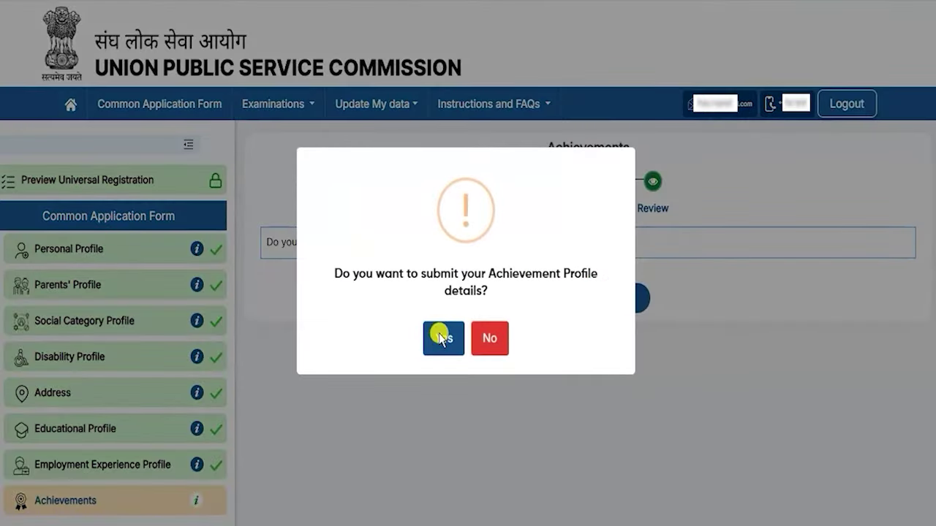
click(441, 338)
click(461, 342)
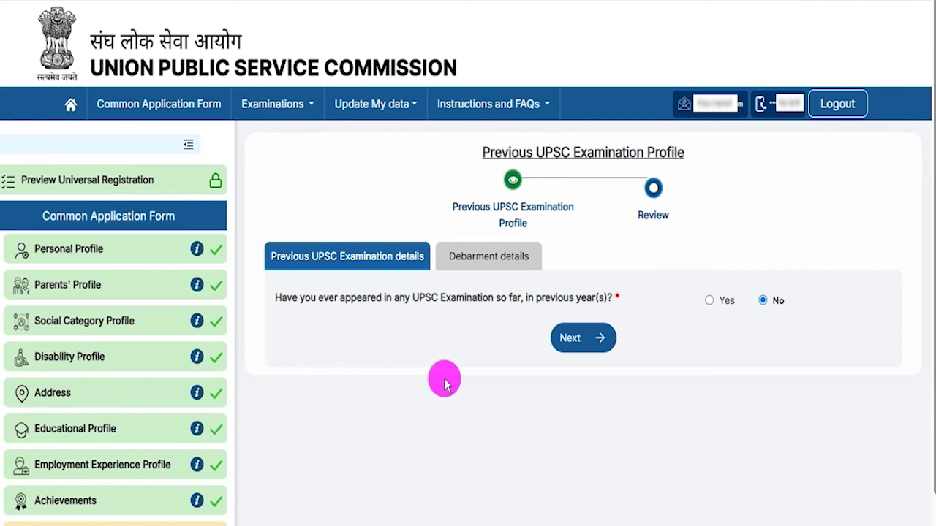
After viewing the exam name and roll number fields, answer No to any previous UPSC exam
click(709, 301)
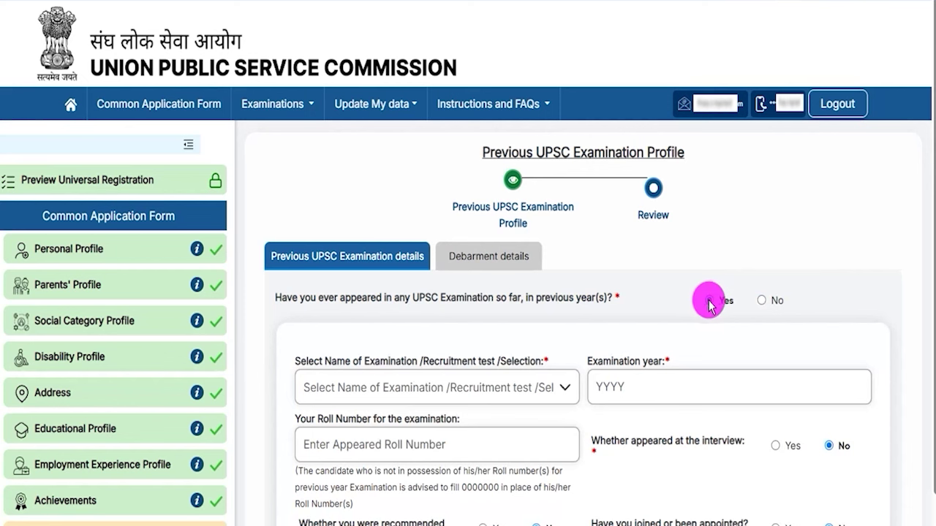
drag(319, 366, 519, 365)
scroll(606, 368, down, 2)
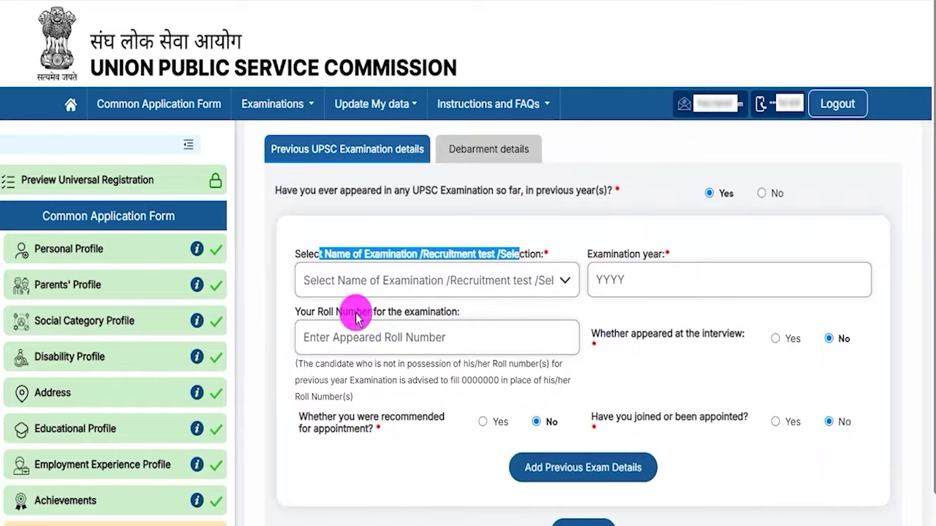
drag(318, 312, 425, 338)
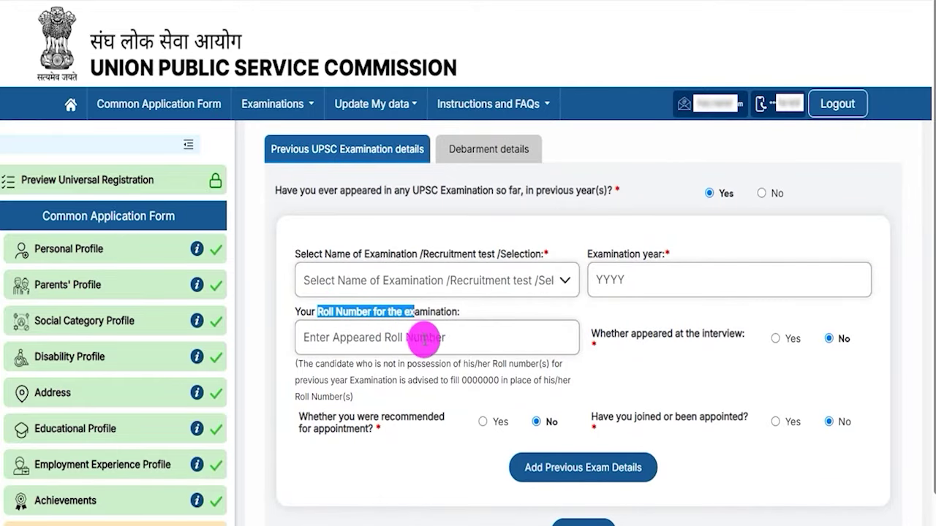
scroll(424, 338, up, 2)
click(763, 301)
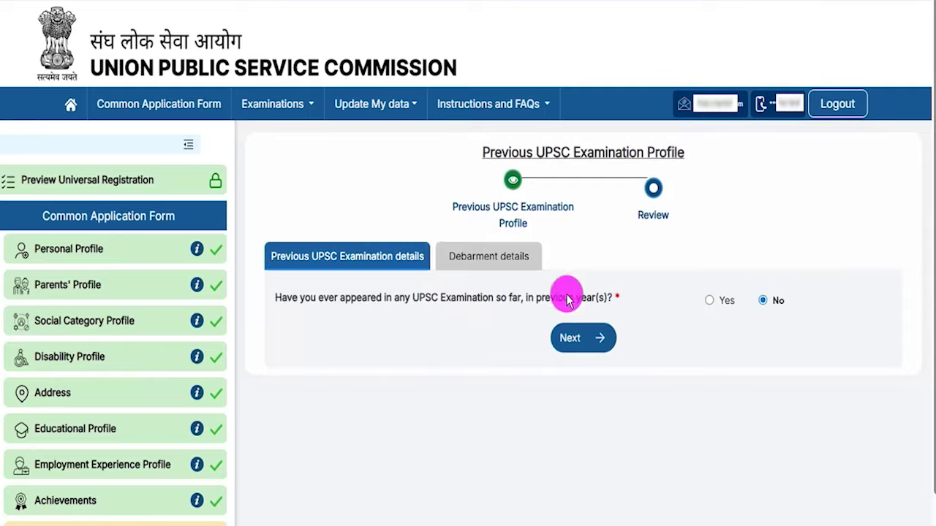
click(581, 342)
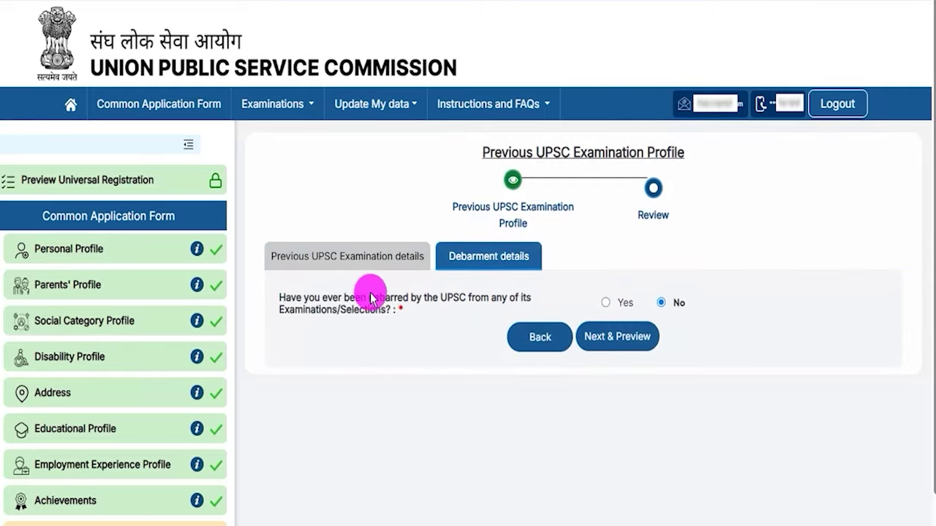
Answer No to debarment, then preview, submit and confirm the Previous UPSC Examination Profile
drag(379, 300, 454, 298)
click(606, 303)
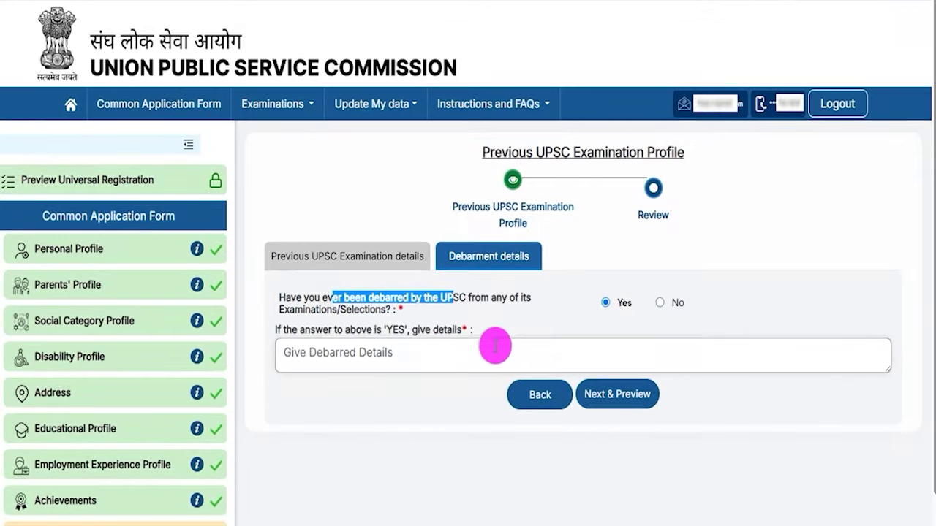
click(661, 303)
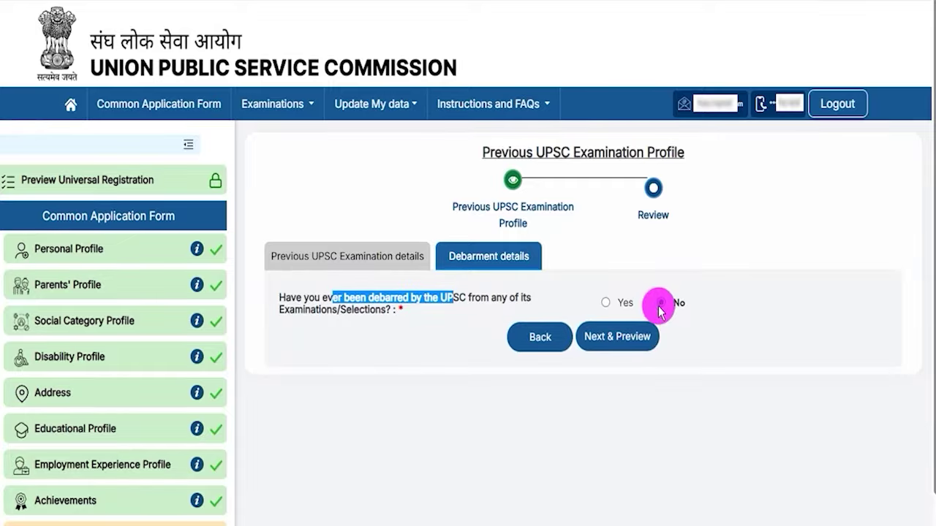
click(624, 339)
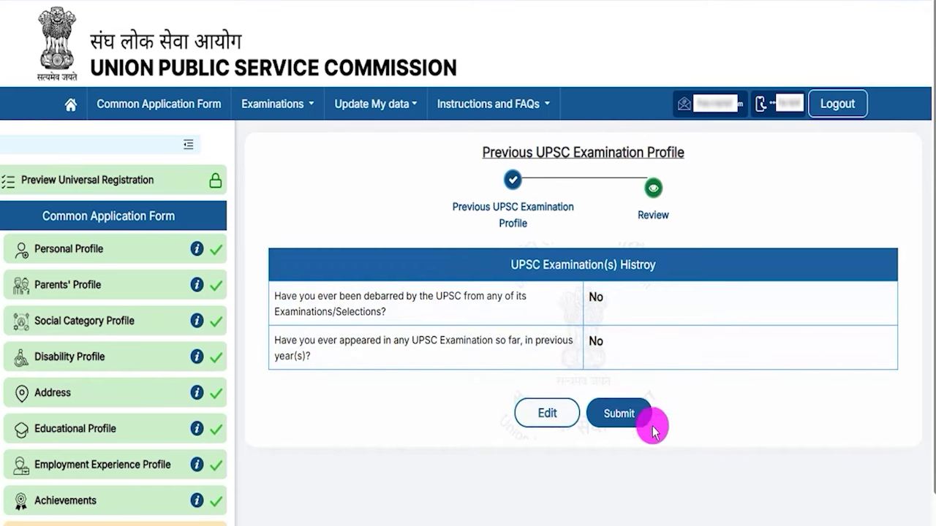
click(620, 415)
click(441, 337)
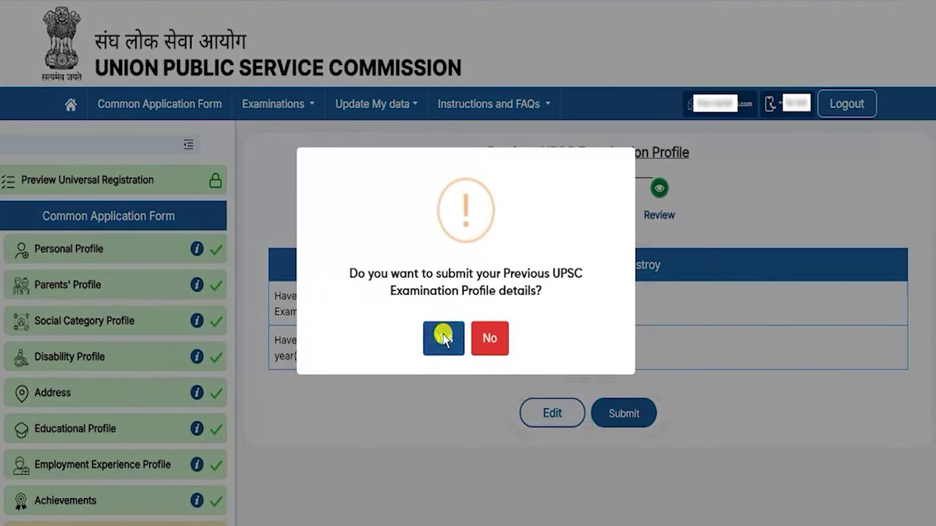
click(449, 345)
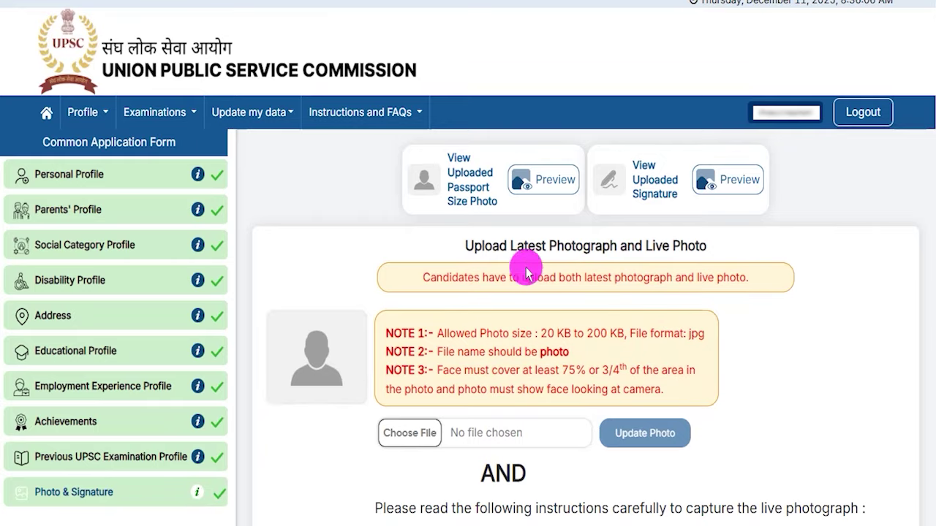
Review the photo rules: live photo, allowed size range, jpg format and 75% face coverage
drag(476, 246, 519, 242)
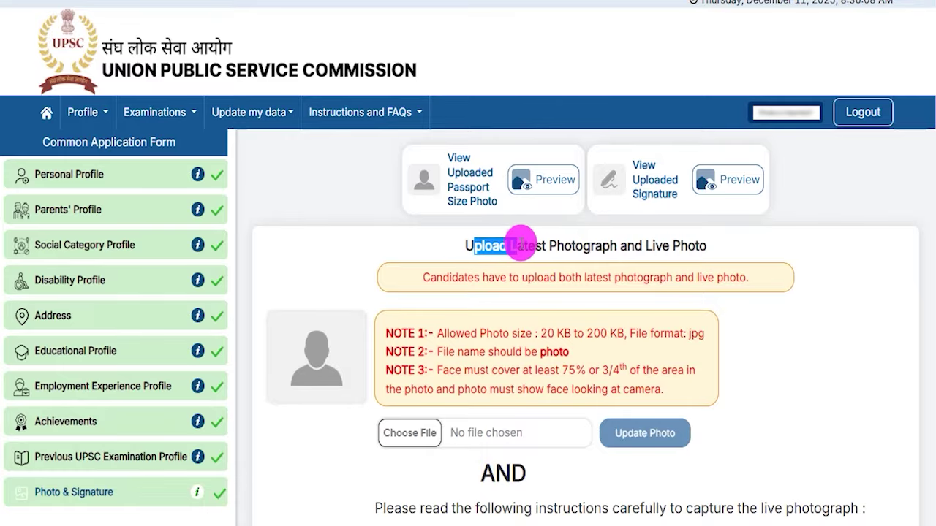
drag(645, 246, 681, 245)
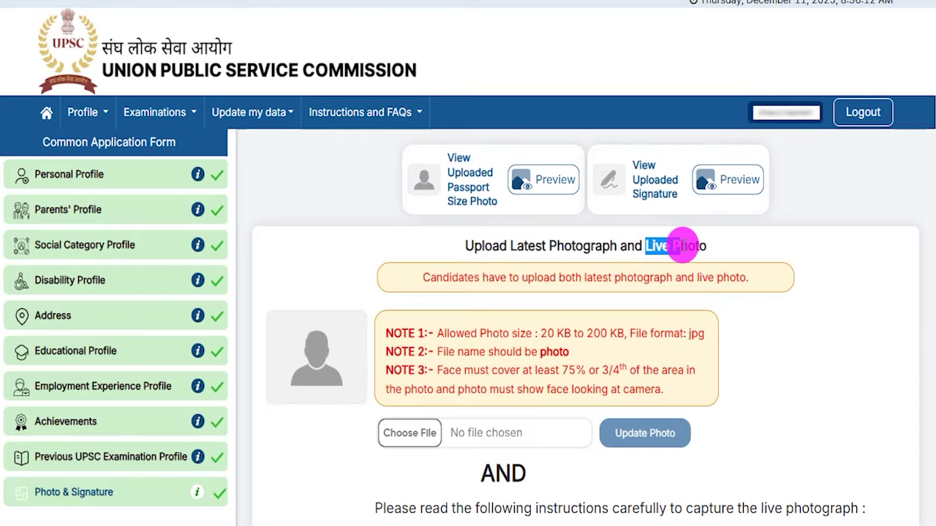
drag(545, 332, 623, 333)
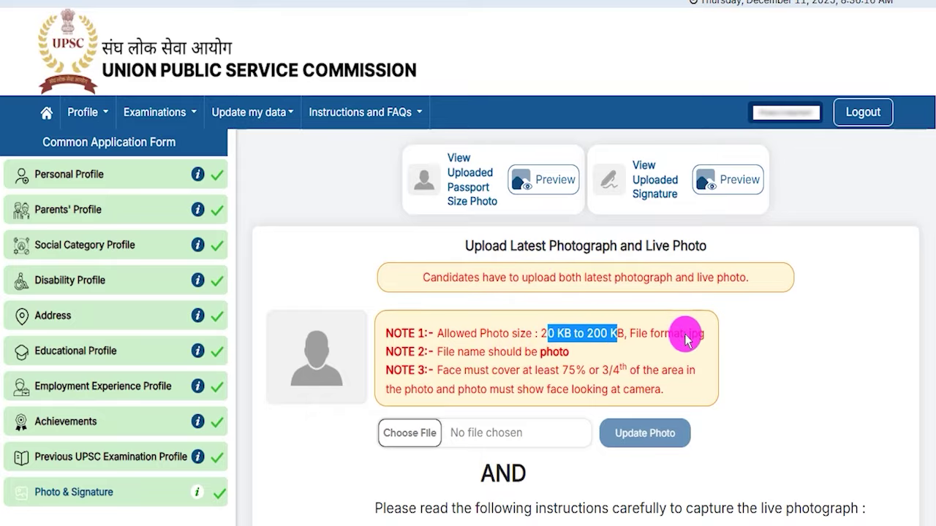
drag(689, 333, 704, 340)
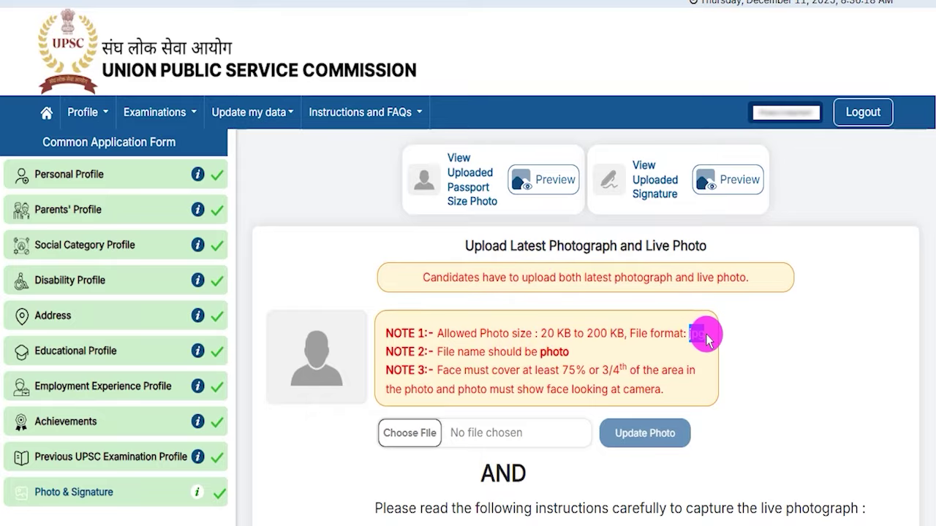
click(568, 373)
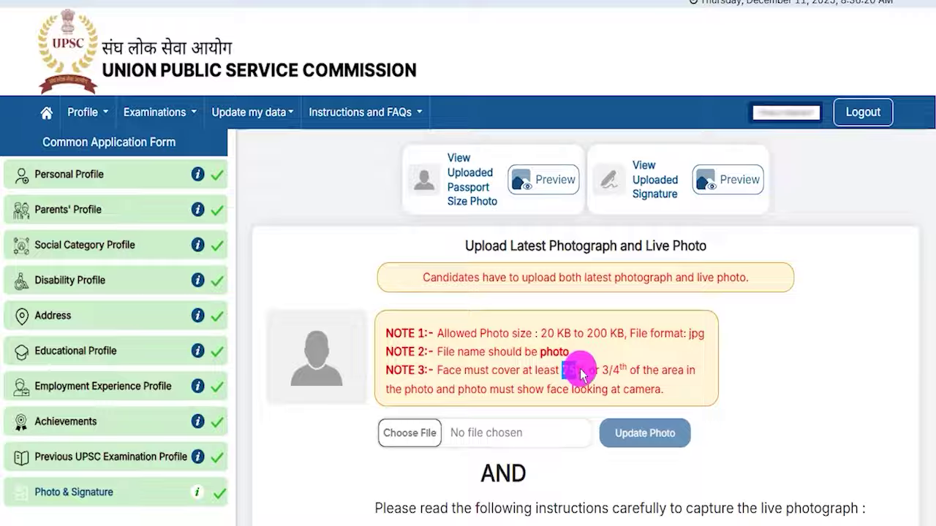
double_click(569, 368)
scroll(453, 366, down, 1)
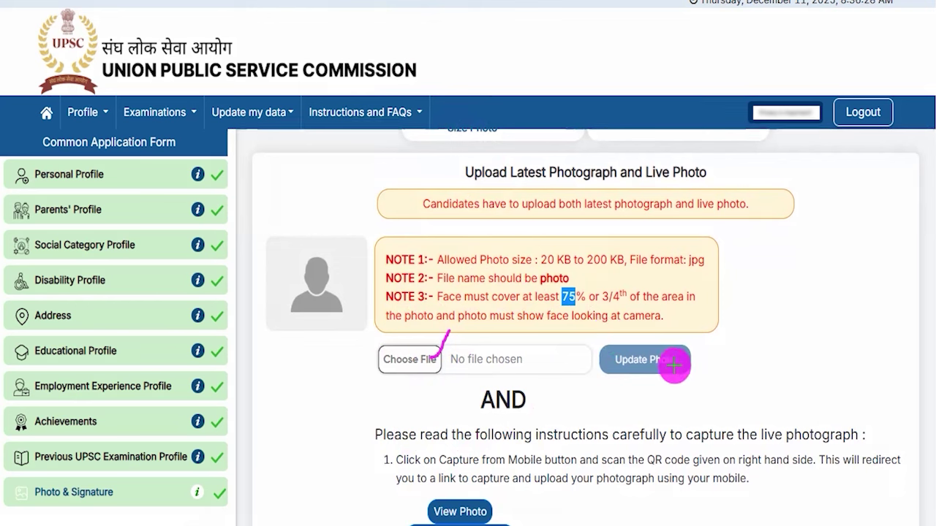
drag(674, 366, 694, 344)
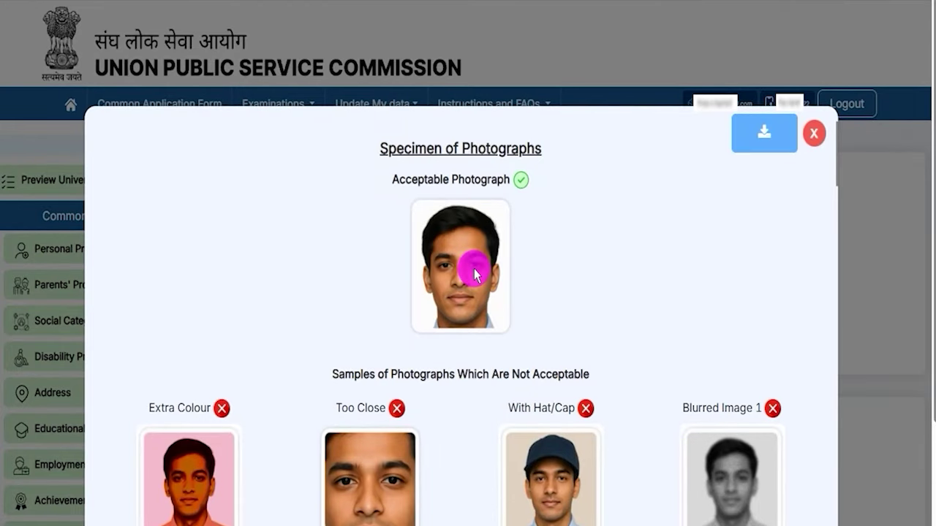
Mark the acceptable specimen photo and reject samples like Extra Colour, Hat/Cap, Too Close, Inverted and Too Dark
mouse_move(392, 191)
mouse_down()
mouse_move(446, 230)
mouse_move(538, 353)
mouse_up()
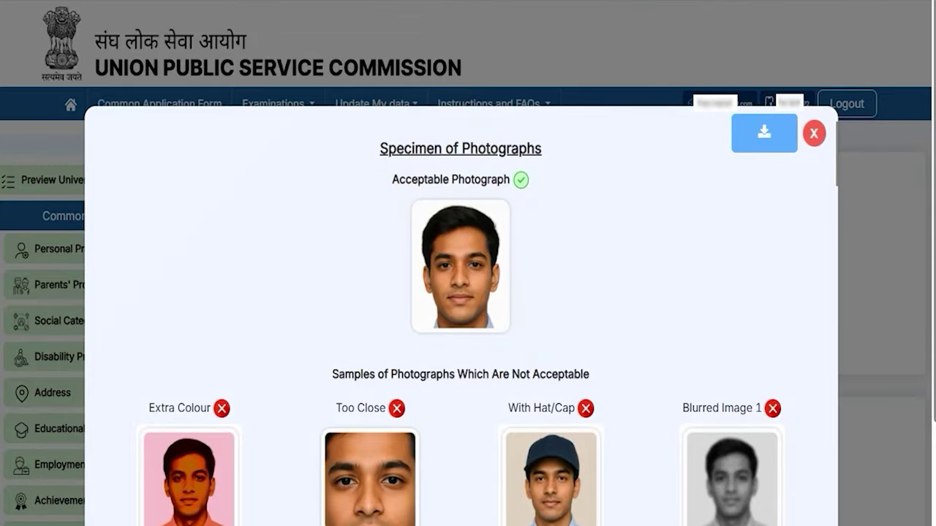
scroll(543, 384, down, 3)
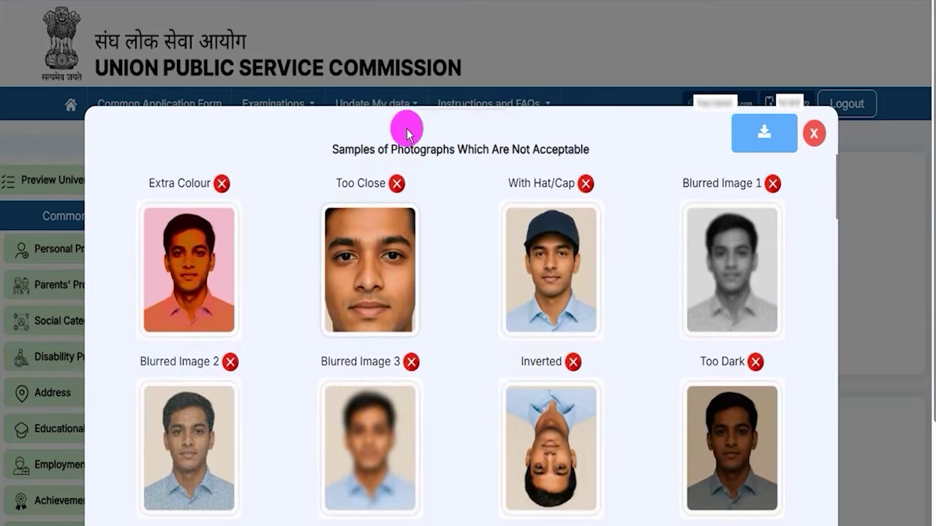
drag(220, 276, 265, 242)
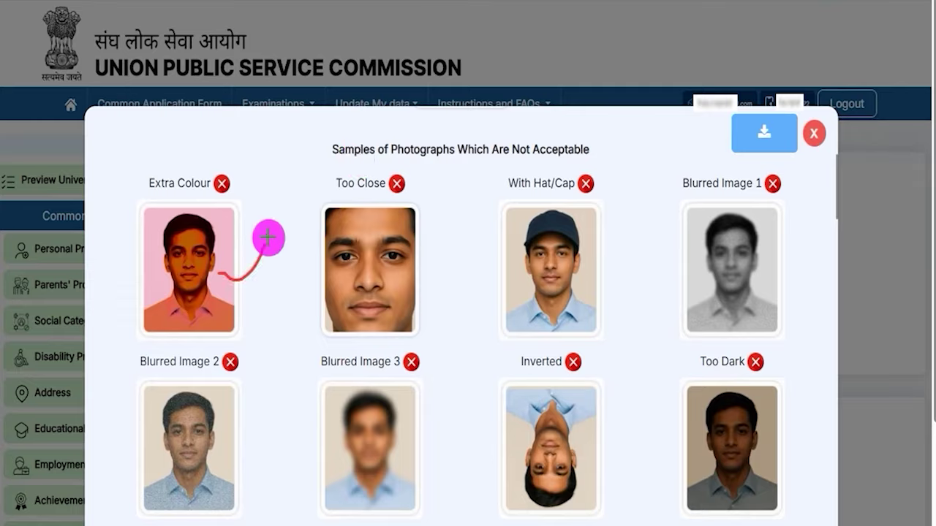
drag(539, 275, 596, 267)
drag(370, 267, 424, 227)
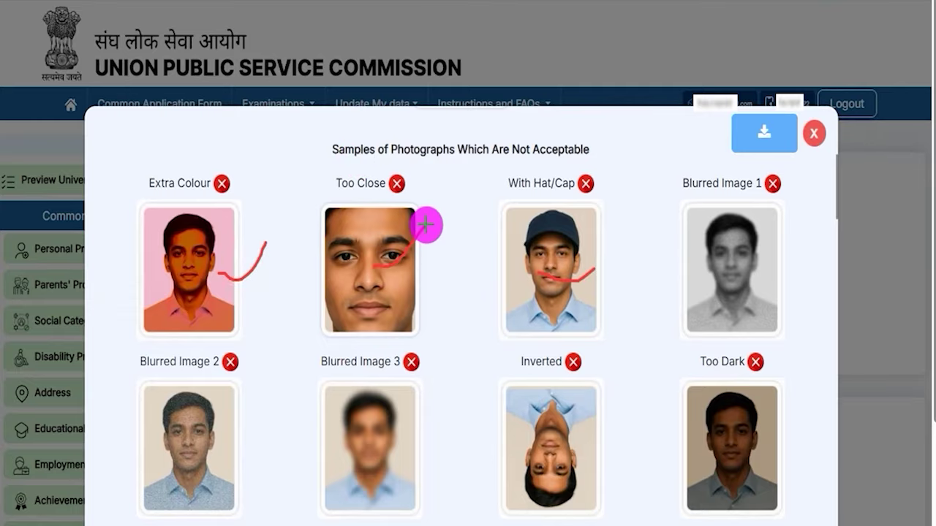
drag(740, 276, 784, 256)
drag(560, 446, 605, 406)
drag(730, 457, 776, 426)
drag(388, 446, 457, 404)
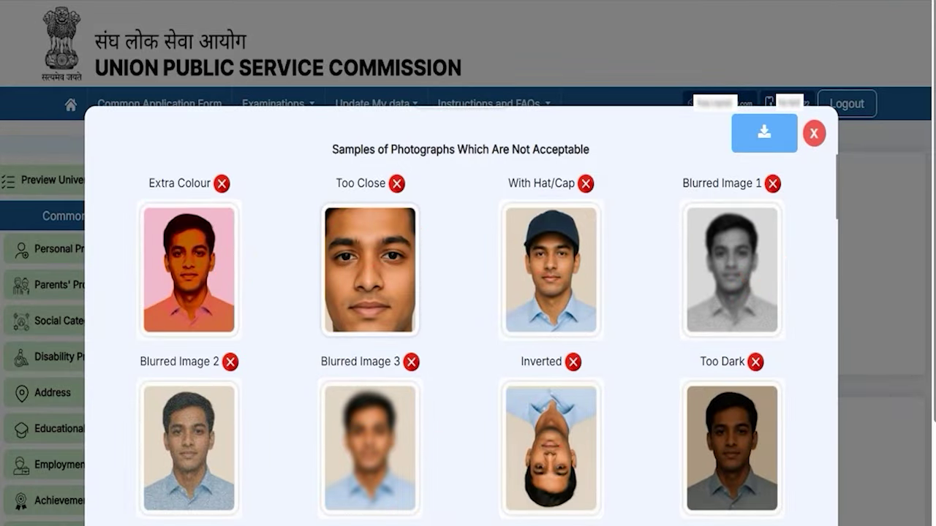
Scroll through the remaining specimens and close the Specimen of Photographs window
scroll(522, 428, down, 5)
scroll(523, 435, down, 1)
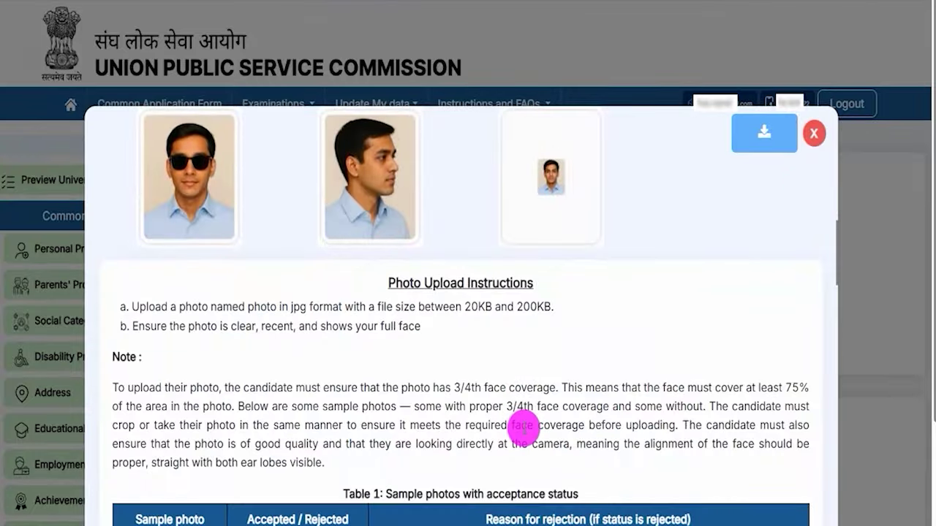
scroll(523, 430, down, 10)
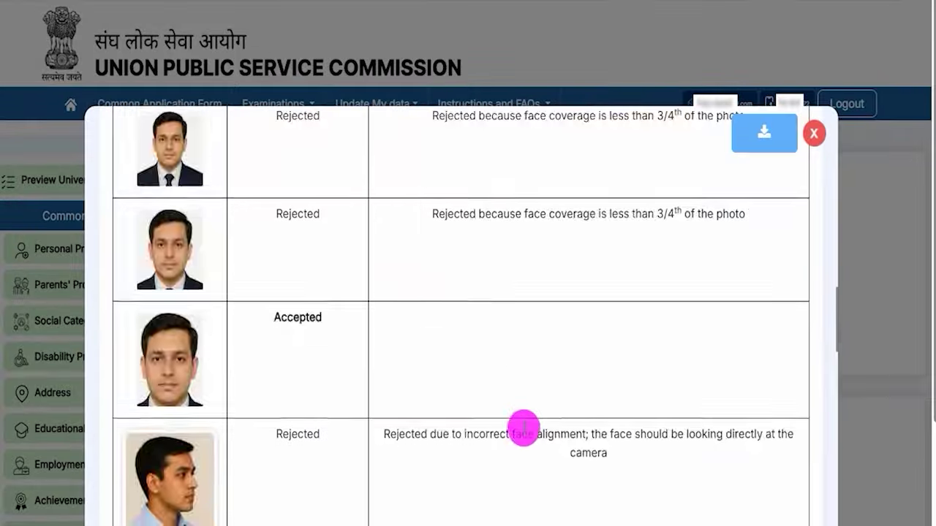
scroll(523, 430, up, 15)
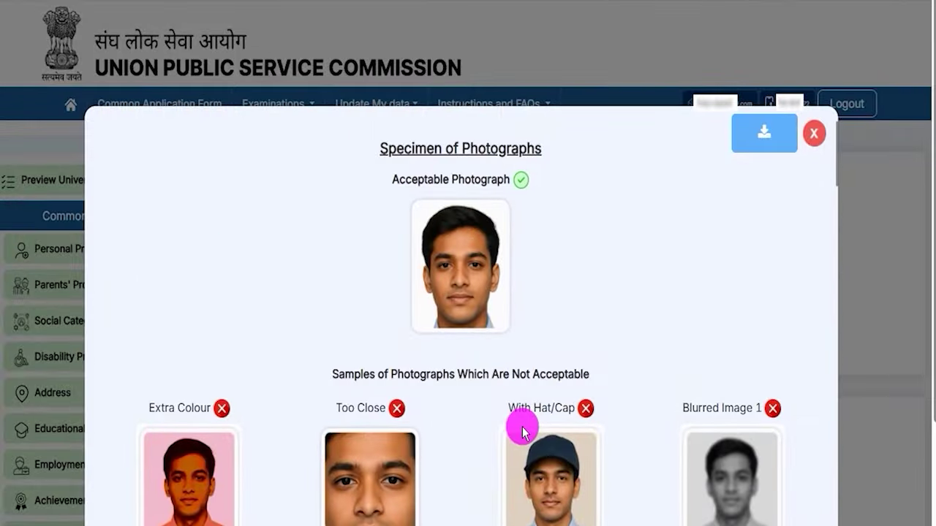
click(767, 139)
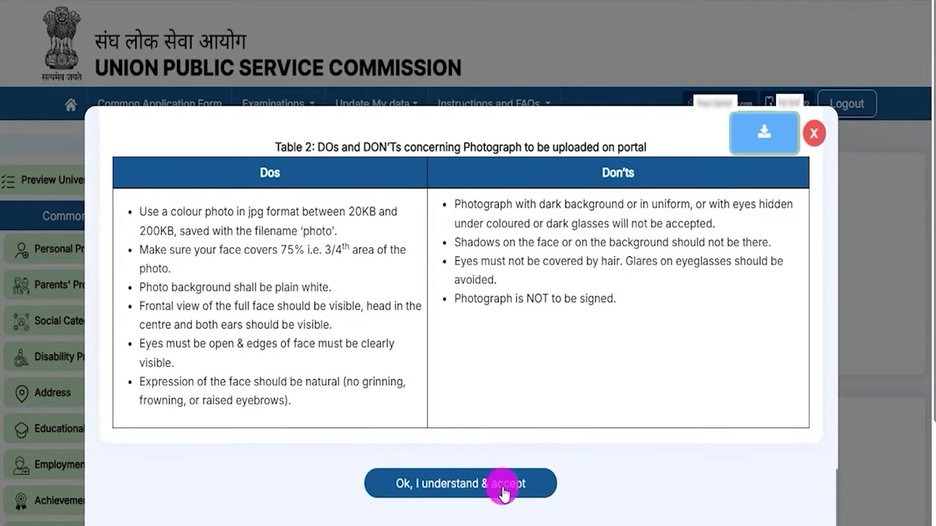
click(814, 134)
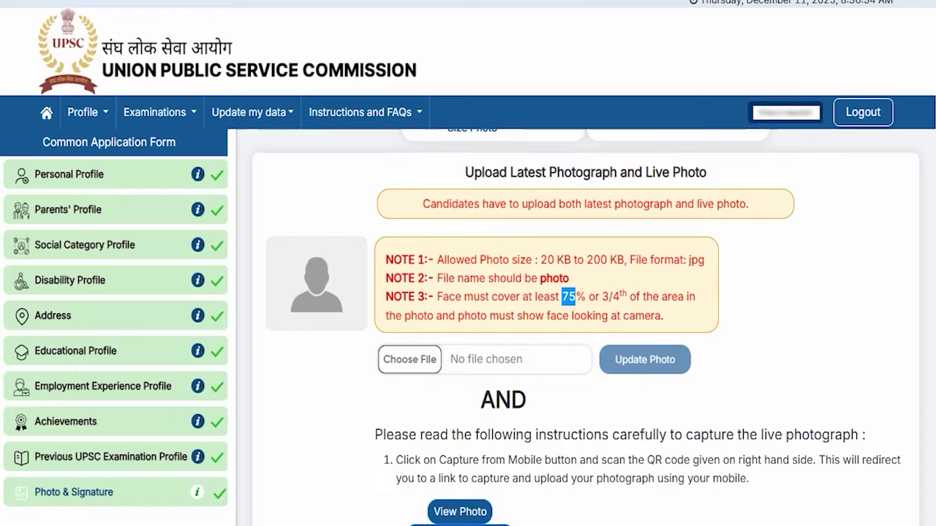
Show the QR code for capturing the live photo from a mobile phone
scroll(418, 328, down, 2)
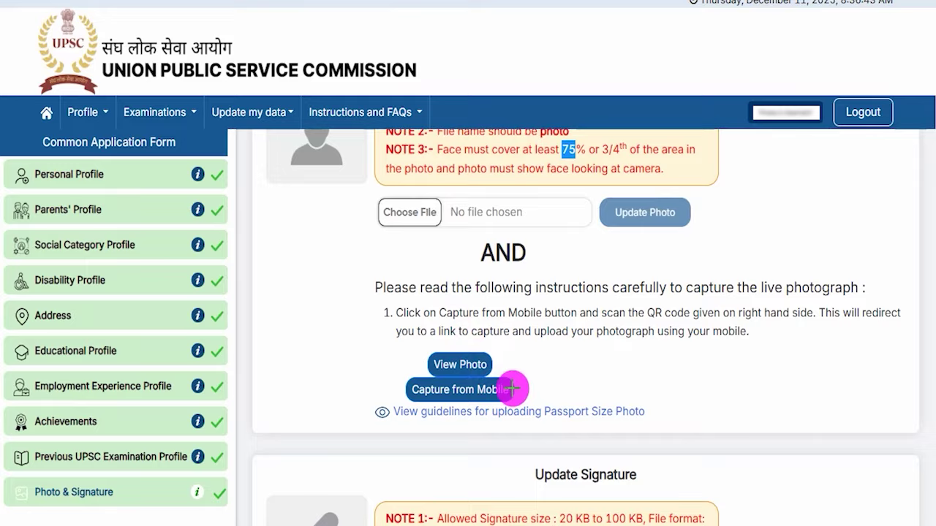
drag(514, 389, 546, 333)
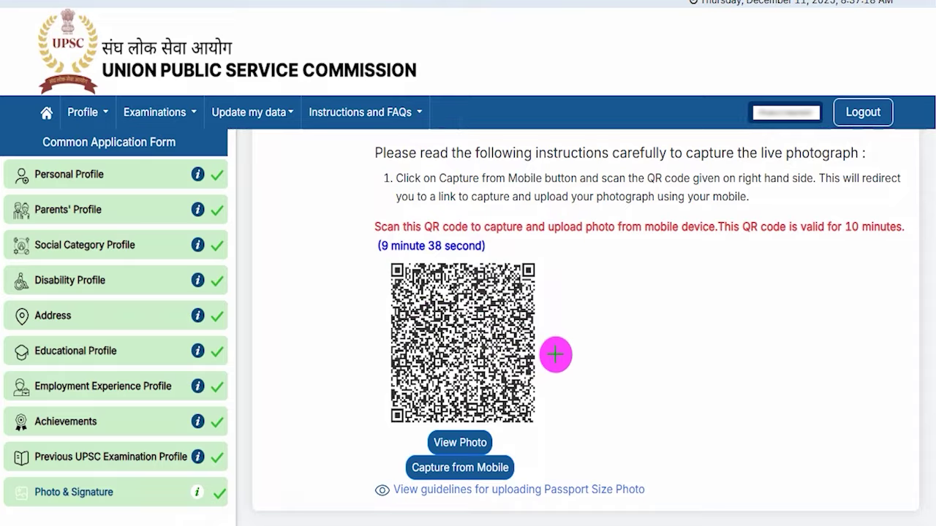
drag(544, 326, 593, 275)
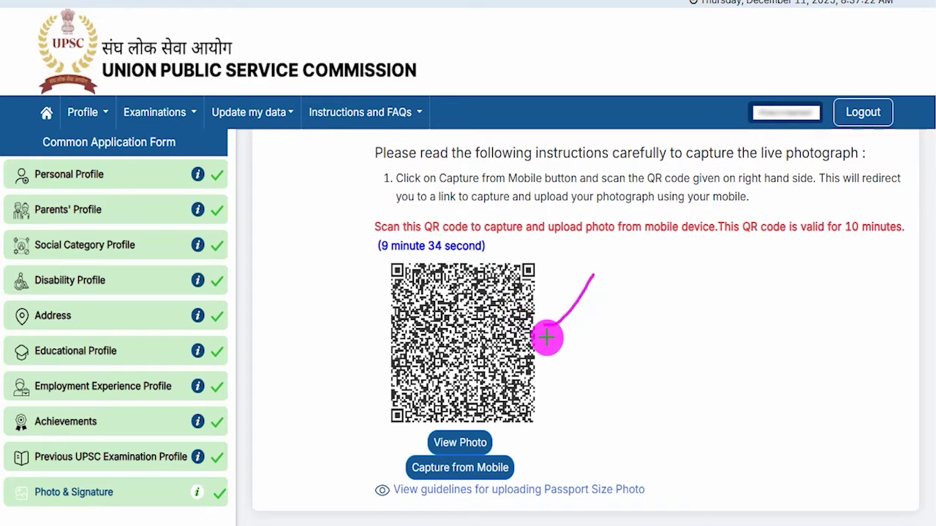
drag(548, 337, 584, 305)
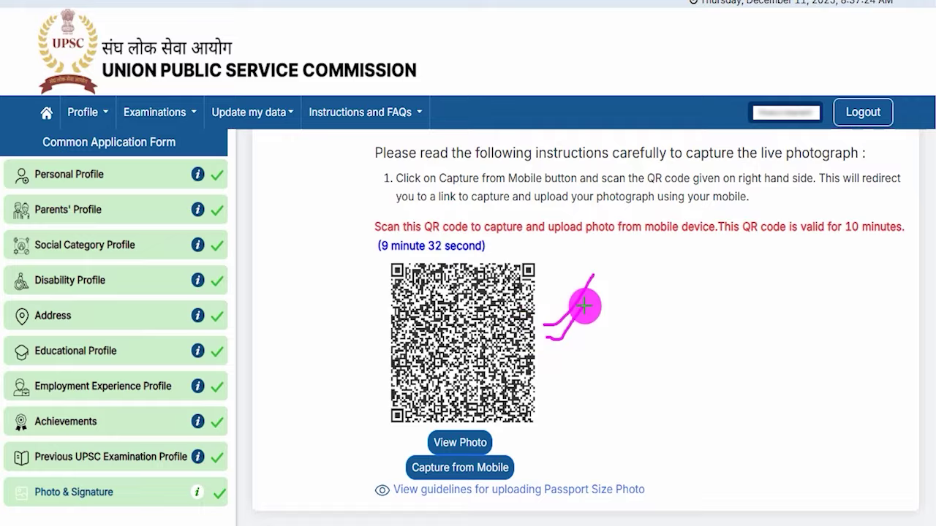
drag(551, 356, 578, 336)
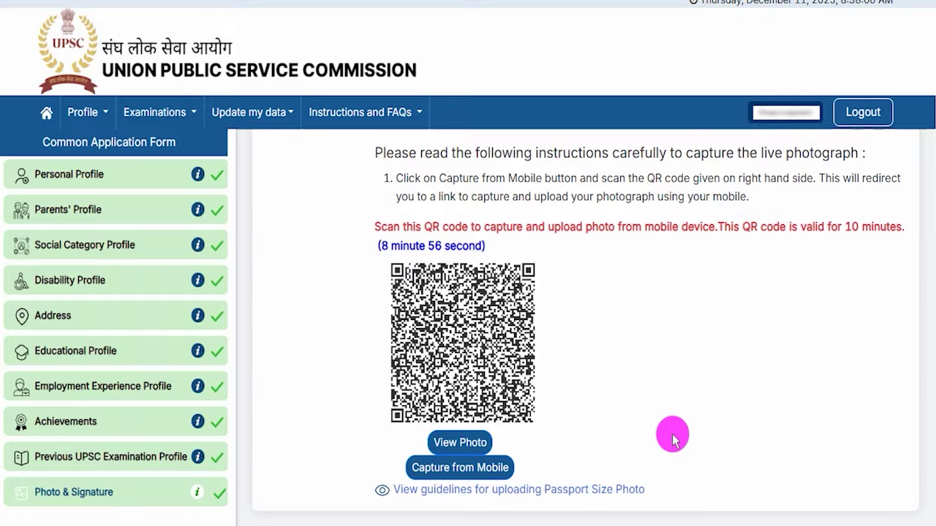
Review the signature rules (20–100 KB, jpg, 350–500 pixels) and open the signature specimen guidelines
scroll(612, 405, down, 4)
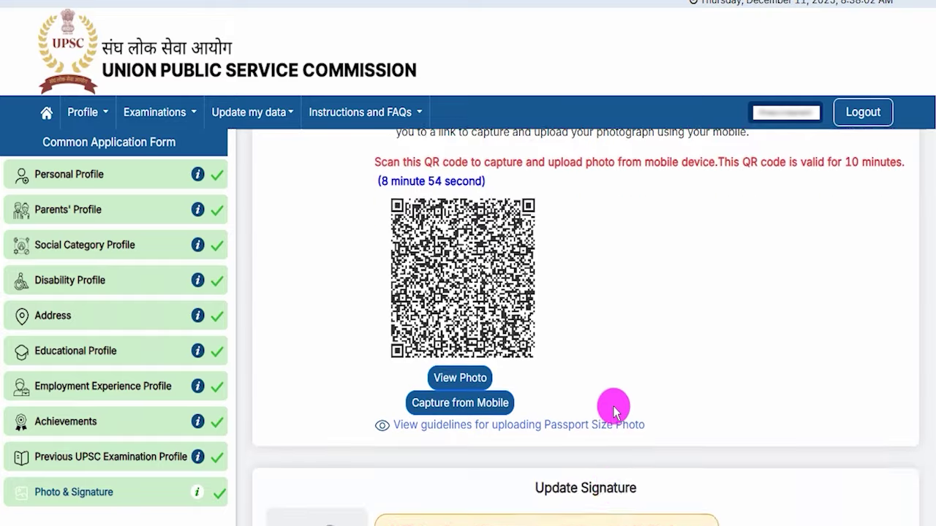
drag(548, 272, 610, 268)
click(611, 269)
scroll(610, 268, down, 1)
drag(559, 304, 638, 307)
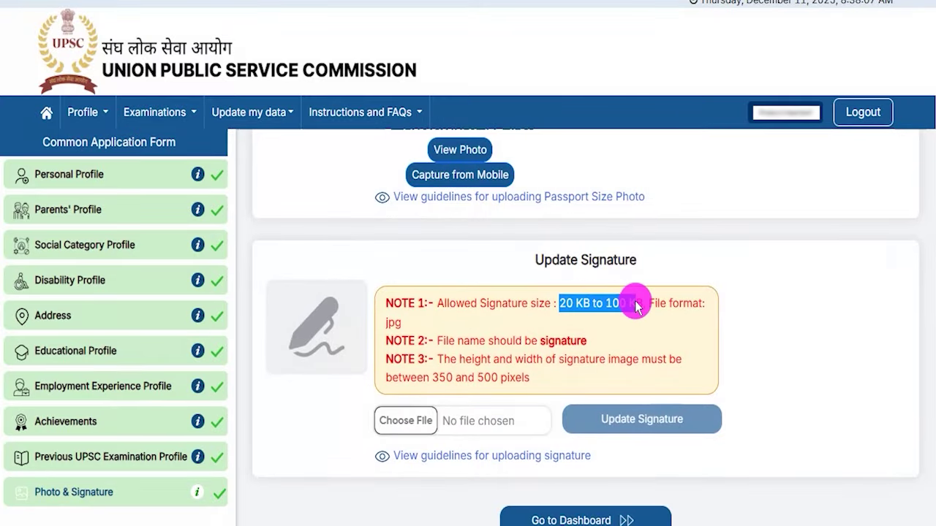
double_click(392, 322)
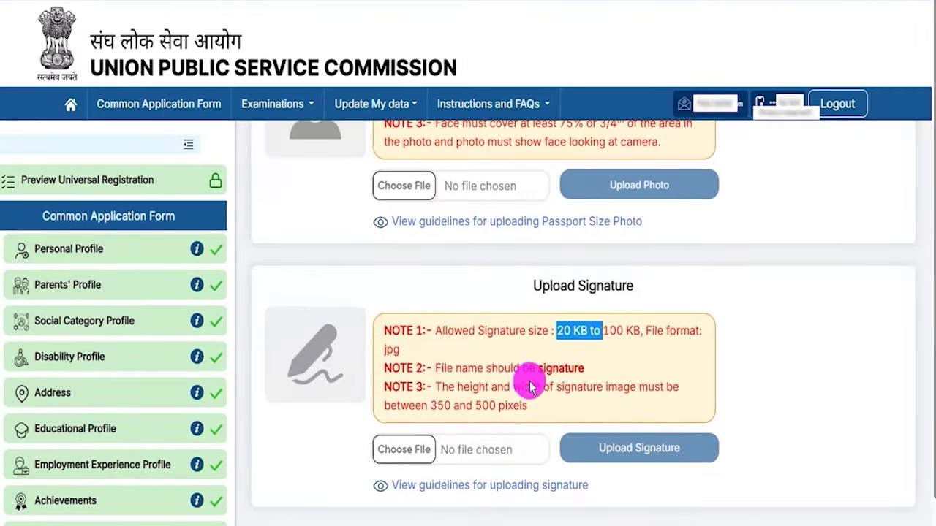
click(544, 371)
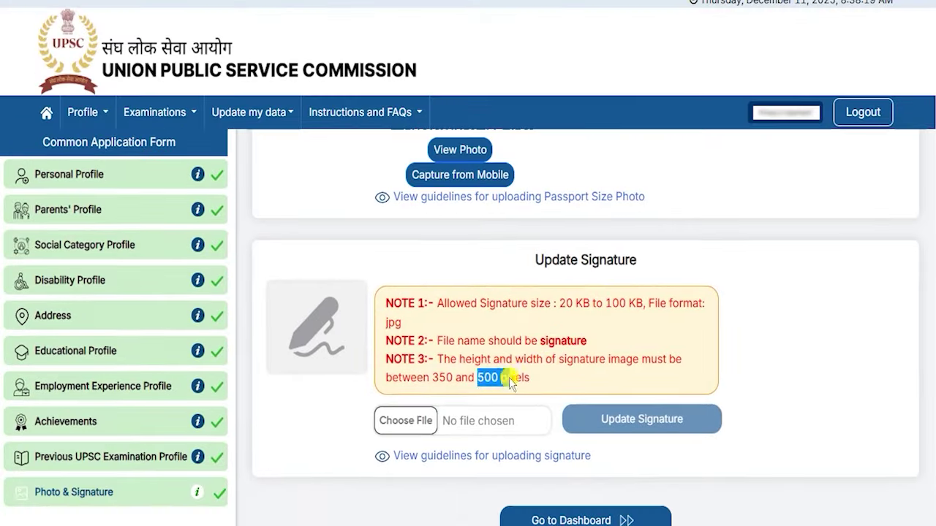
click(511, 376)
drag(464, 360, 518, 360)
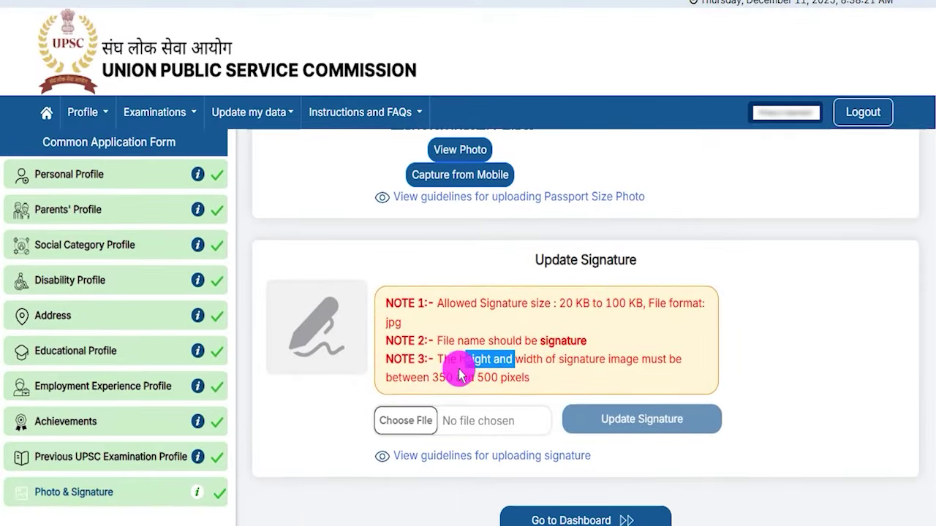
drag(439, 376, 516, 379)
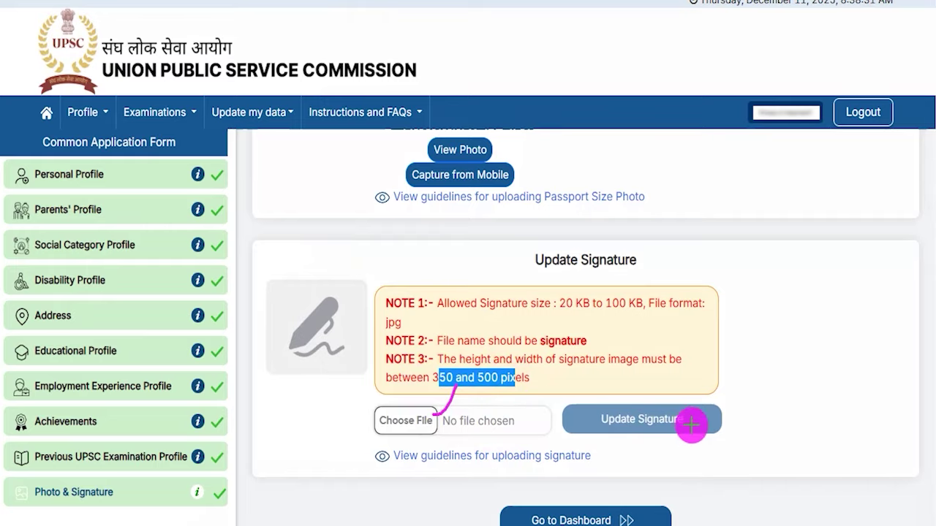
drag(711, 420, 746, 379)
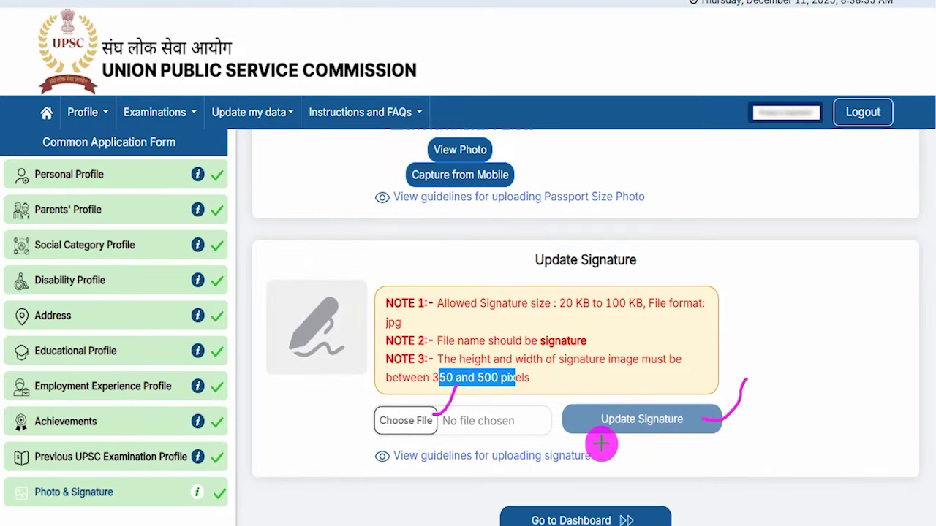
click(585, 455)
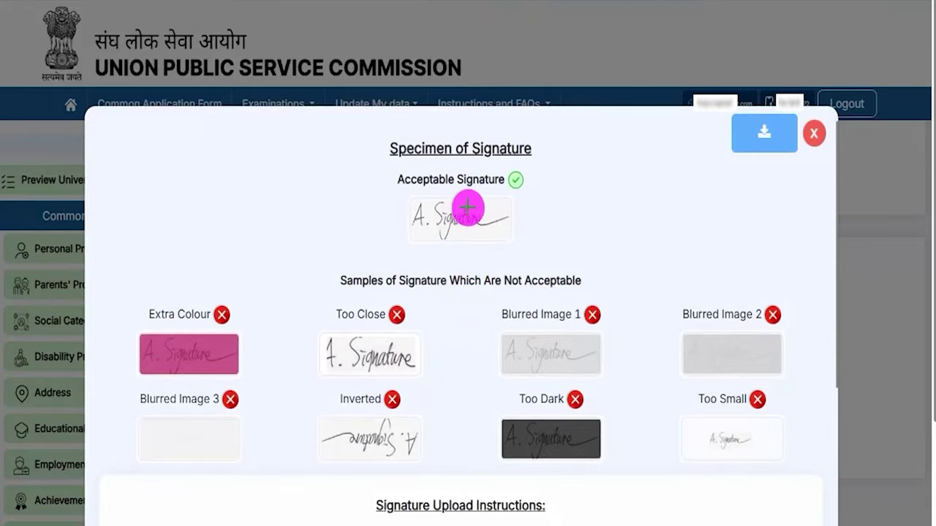
Tick the acceptable signature and cross out Extra Colour, Too Close and Blurred Image 1 samples
drag(493, 215, 517, 183)
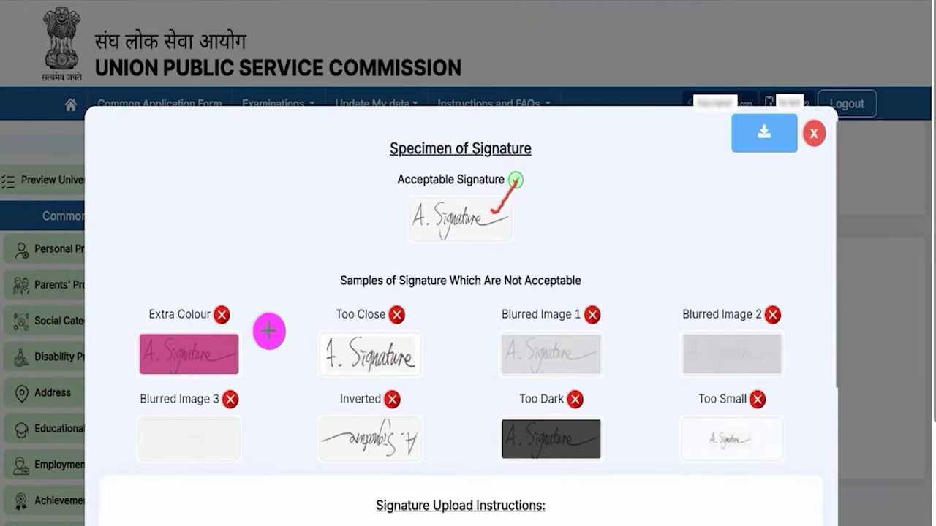
drag(236, 351, 260, 369)
drag(262, 351, 236, 368)
drag(349, 356, 395, 381)
drag(389, 353, 346, 379)
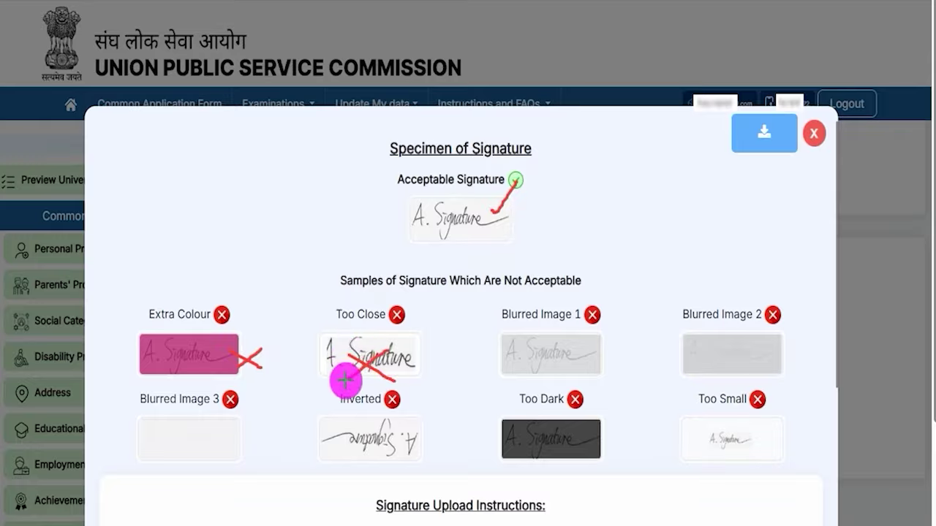
mouse_move(526, 356)
mouse_down()
mouse_move(568, 372)
mouse_move(546, 374)
mouse_up()
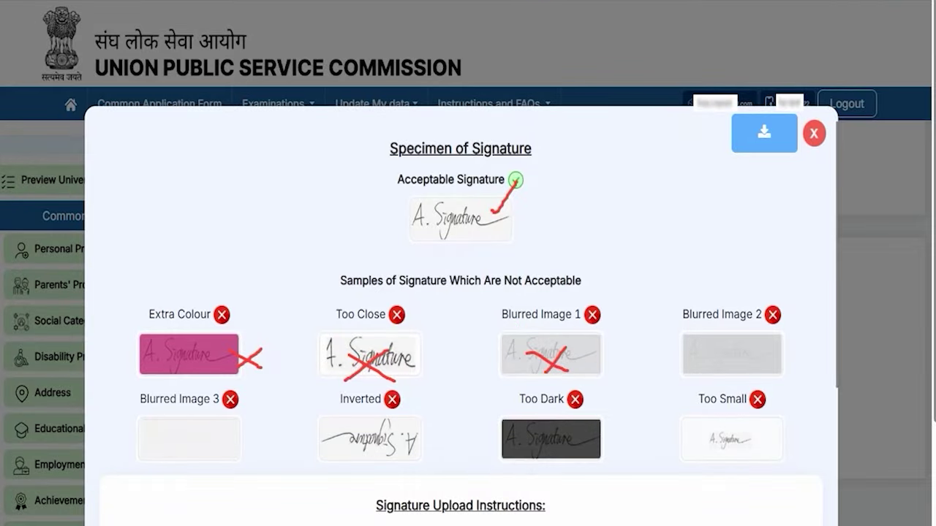
key(Escape)
Scroll through the remaining samples and close the Specimen of Signature window
scroll(579, 391, down, 3)
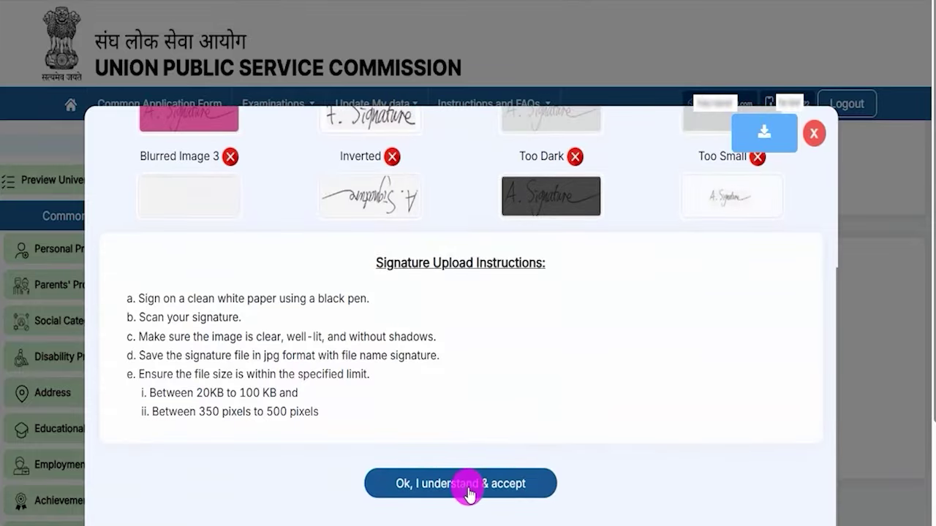
scroll(524, 375, up, 3)
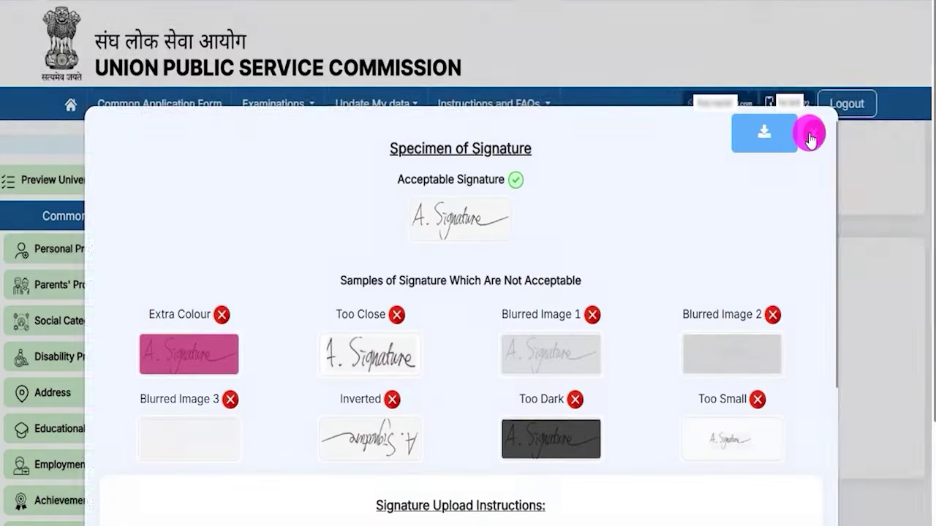
click(810, 136)
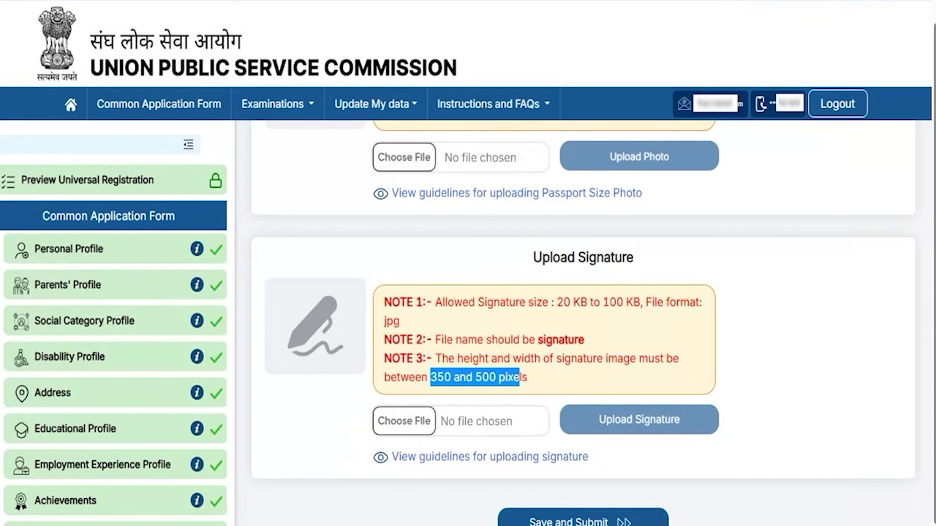
Point out the signature upload, profile print and home options, then the Apply for Examinations entry
drag(687, 424, 716, 394)
drag(833, 388, 683, 495)
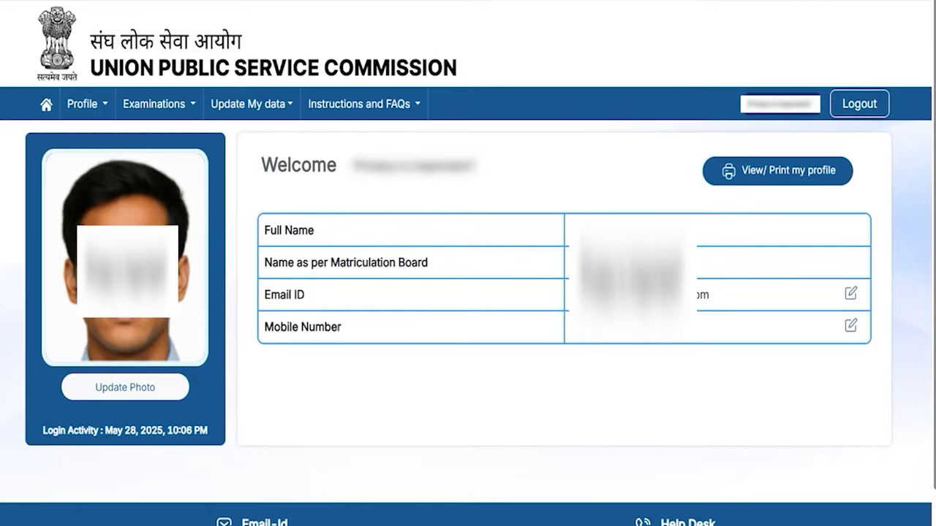
drag(689, 141, 865, 197)
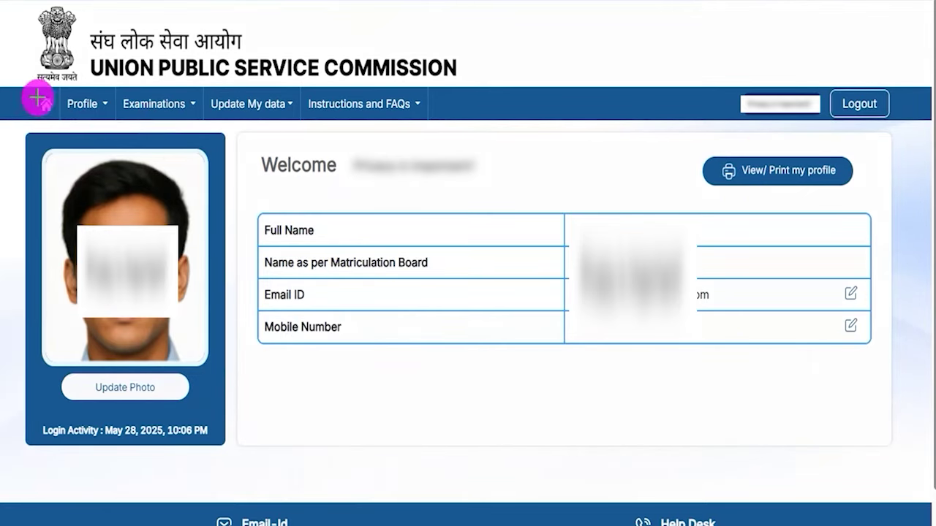
drag(28, 86, 58, 111)
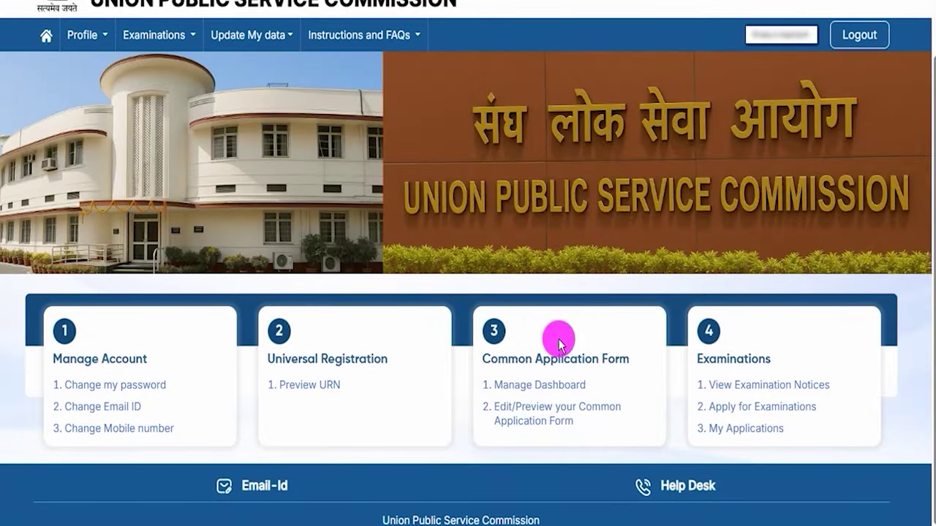
mouse_move(477, 310)
mouse_down()
mouse_move(514, 322)
mouse_move(641, 400)
mouse_move(645, 447)
mouse_up()
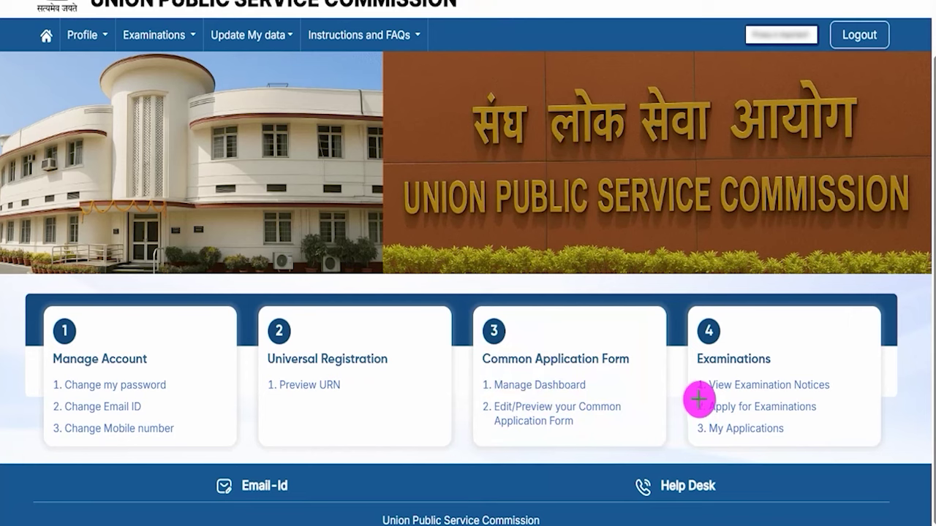
mouse_move(693, 395)
mouse_down()
mouse_move(765, 402)
mouse_move(821, 419)
mouse_up()
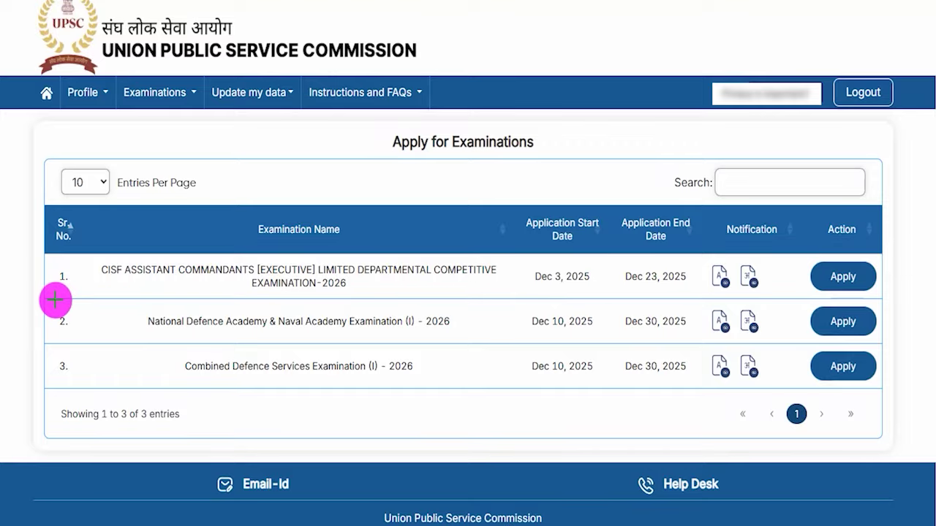
Apply for the National Defence Academy & Naval Academy Examination (I) - 2026 from its row
mouse_move(47, 298)
mouse_down()
mouse_move(129, 297)
mouse_move(246, 330)
mouse_move(329, 334)
mouse_move(913, 342)
mouse_up()
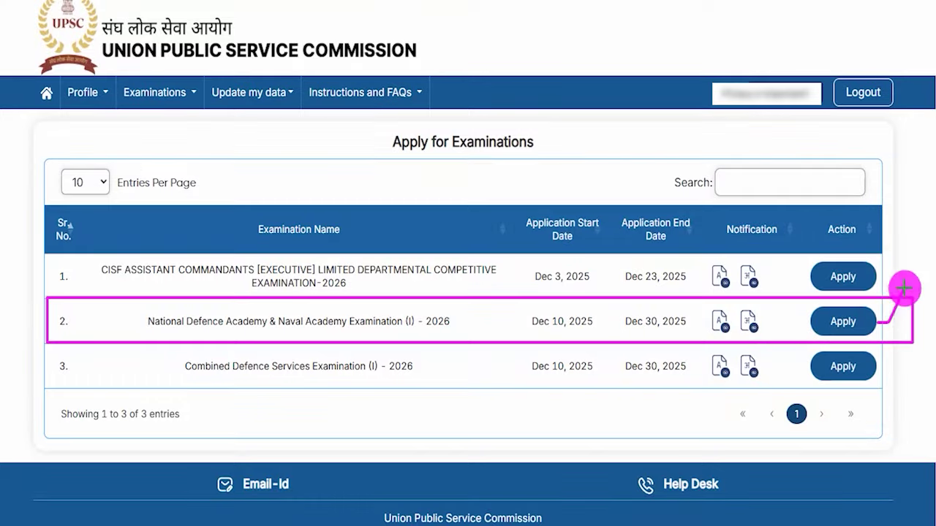
click(866, 323)
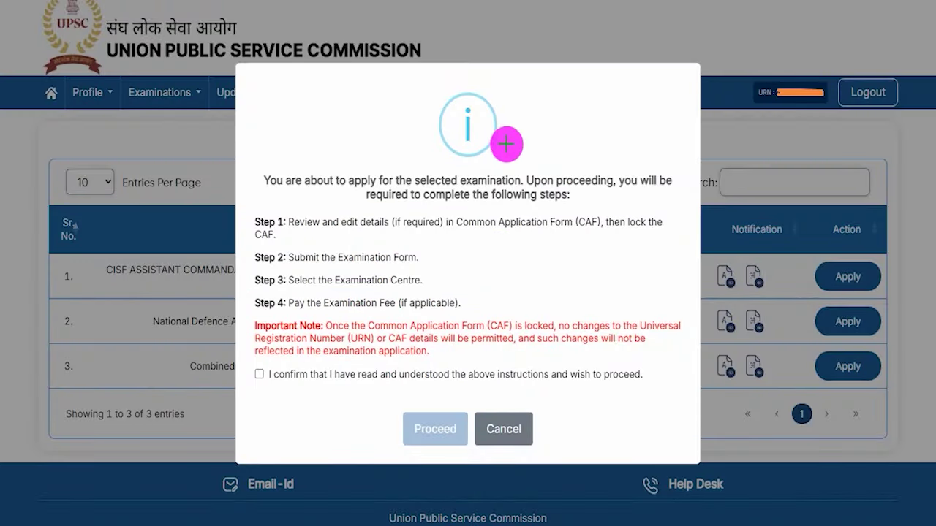
Go through the four application steps, accept the confirmation and proceed to the NDA & NA (I) 2026 CAF
drag(506, 142, 533, 119)
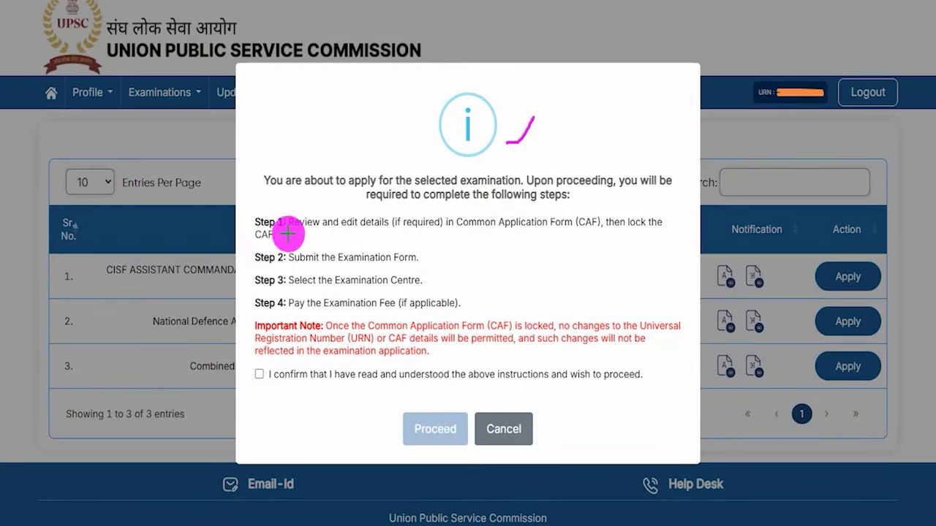
drag(290, 235, 311, 228)
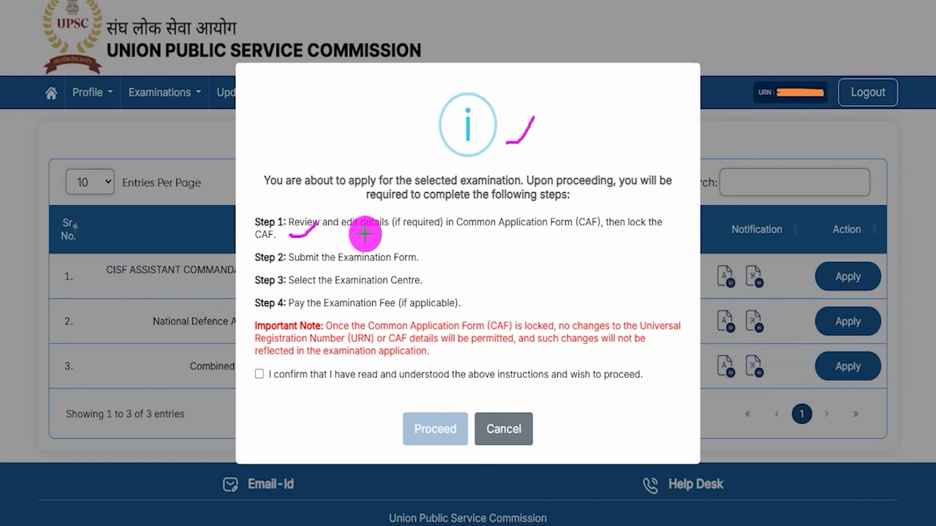
drag(365, 234, 399, 212)
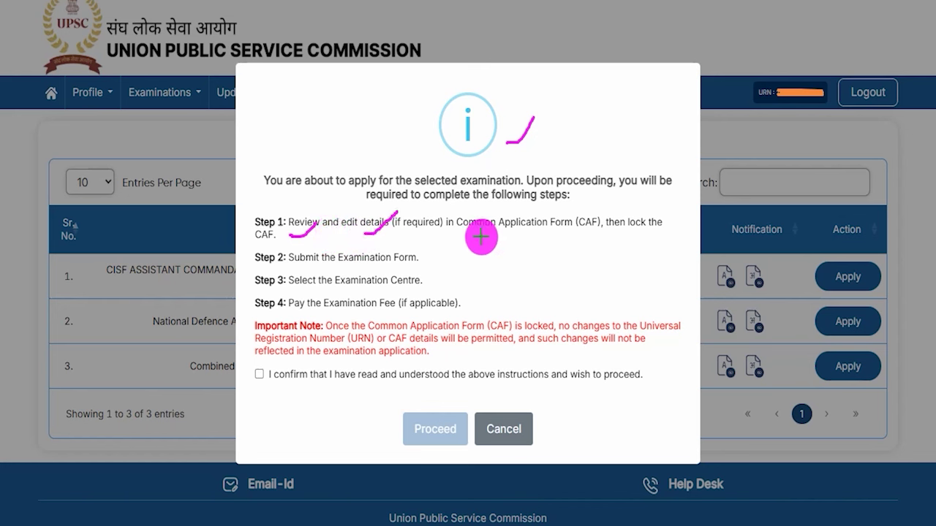
drag(555, 236, 589, 208)
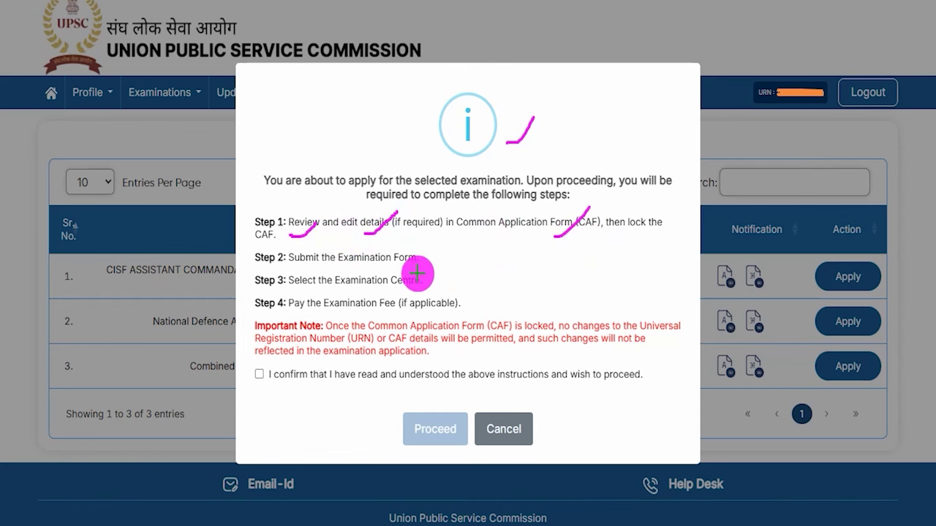
drag(429, 259, 441, 245)
drag(431, 281, 452, 260)
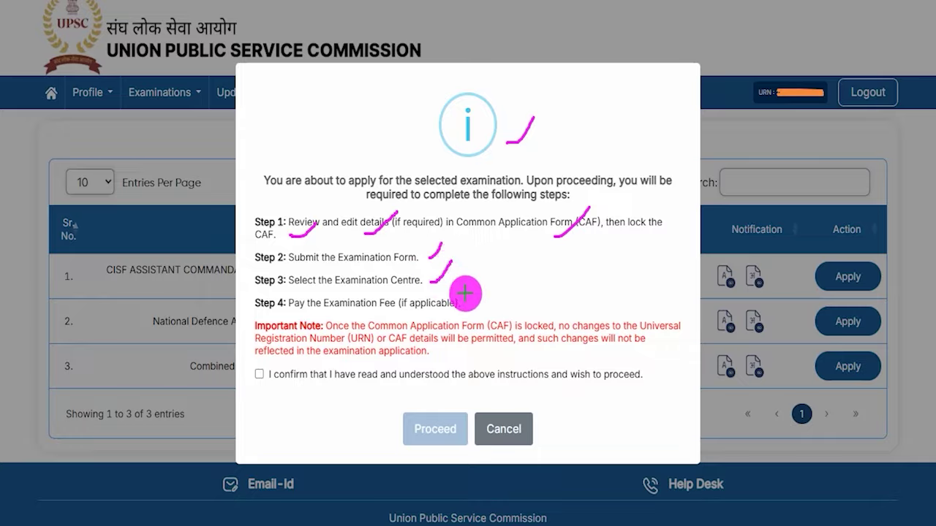
drag(468, 307, 486, 278)
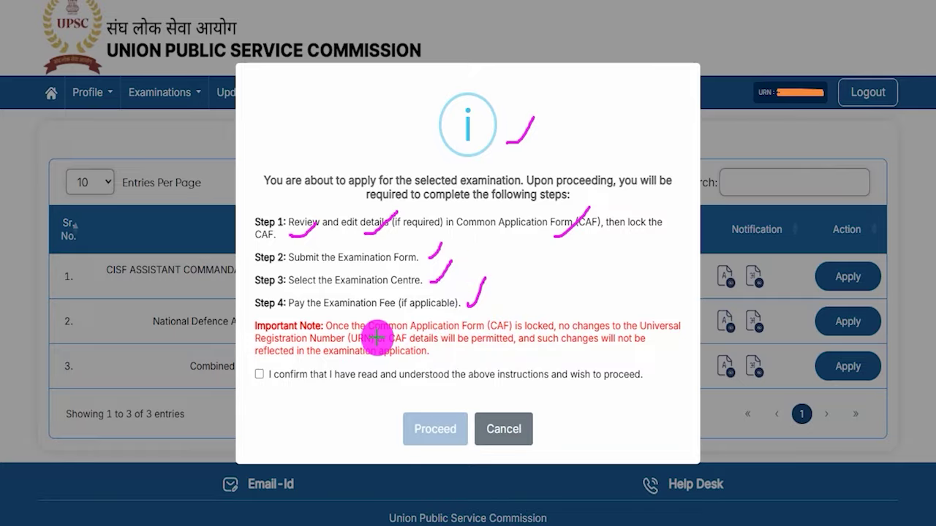
drag(258, 375, 283, 350)
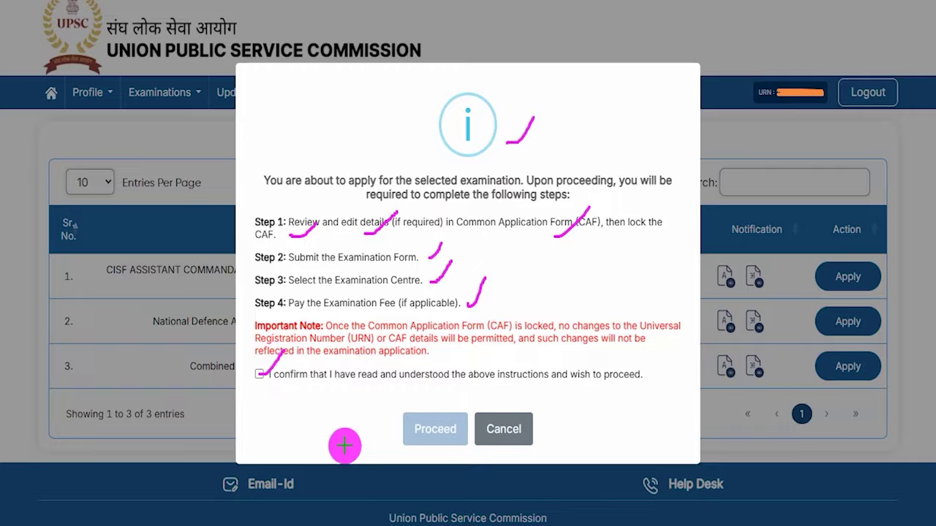
drag(283, 422, 405, 430)
click(405, 429)
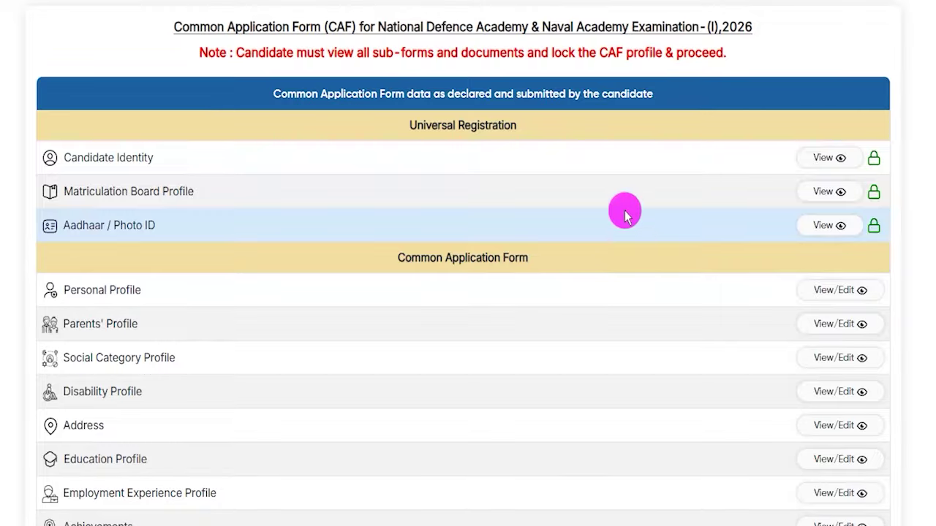
drag(431, 126, 501, 126)
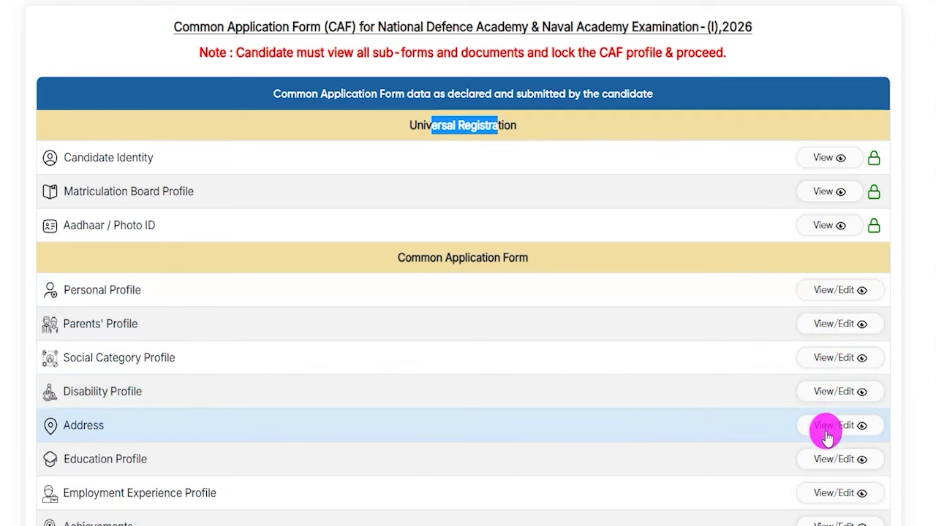
scroll(685, 376, down, 4)
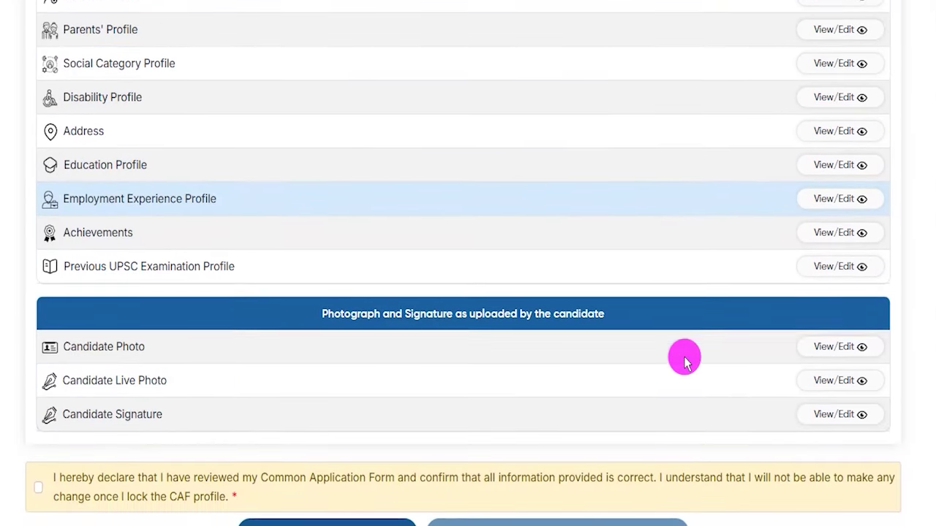
scroll(686, 363, down, 2)
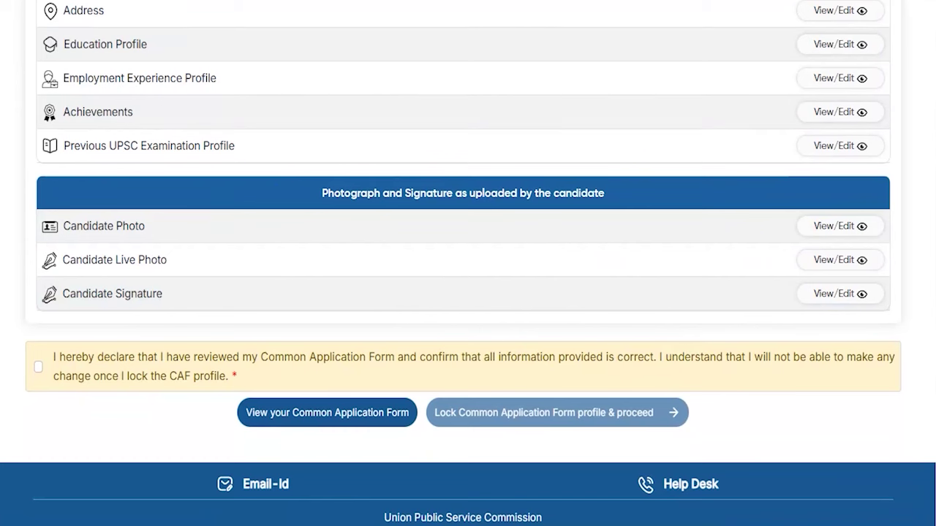
drag(37, 368, 93, 331)
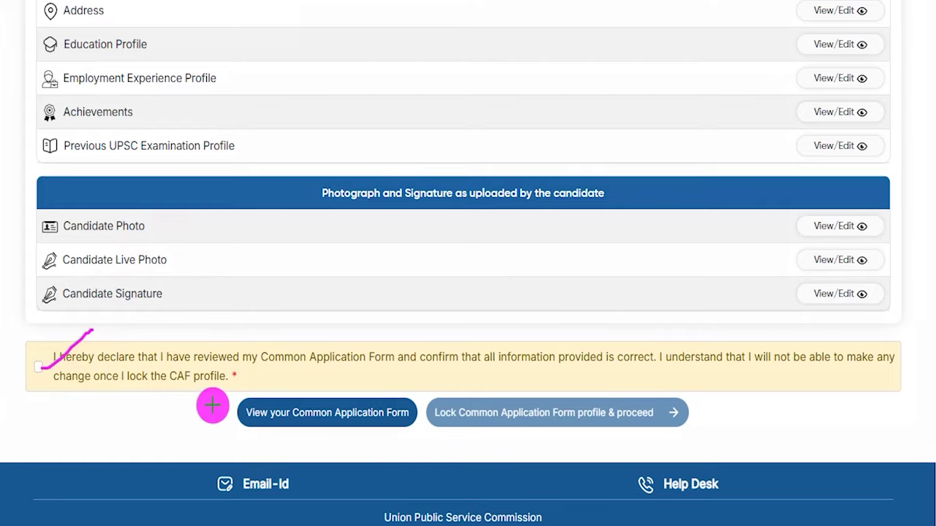
drag(81, 415, 218, 416)
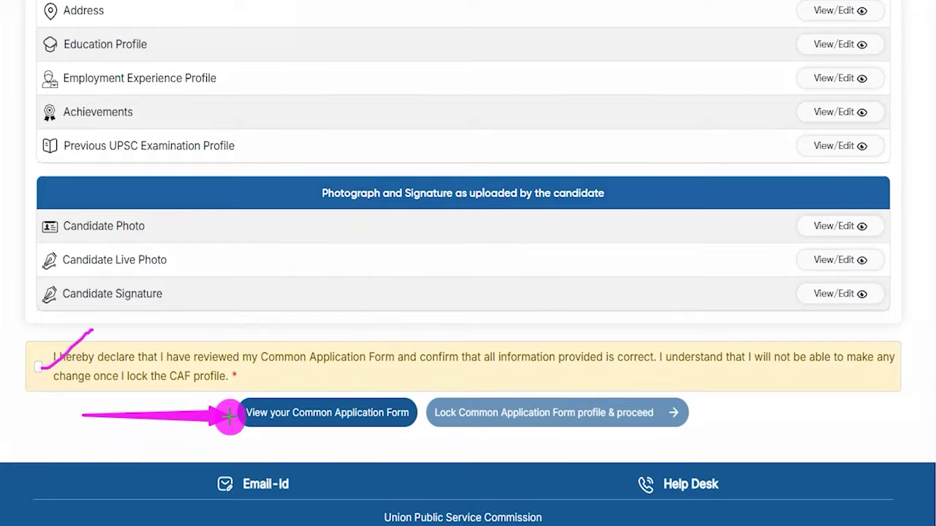
Review the full CAF, including employment answers and photo, then lock it and proceed
click(324, 416)
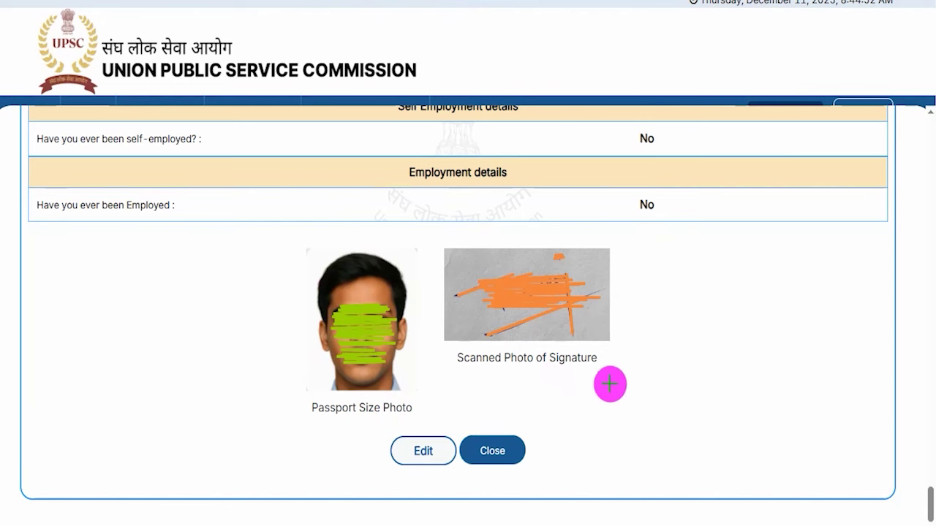
drag(498, 131, 516, 120)
drag(616, 145, 634, 129)
drag(610, 188, 647, 165)
drag(412, 243, 453, 213)
drag(613, 242, 646, 216)
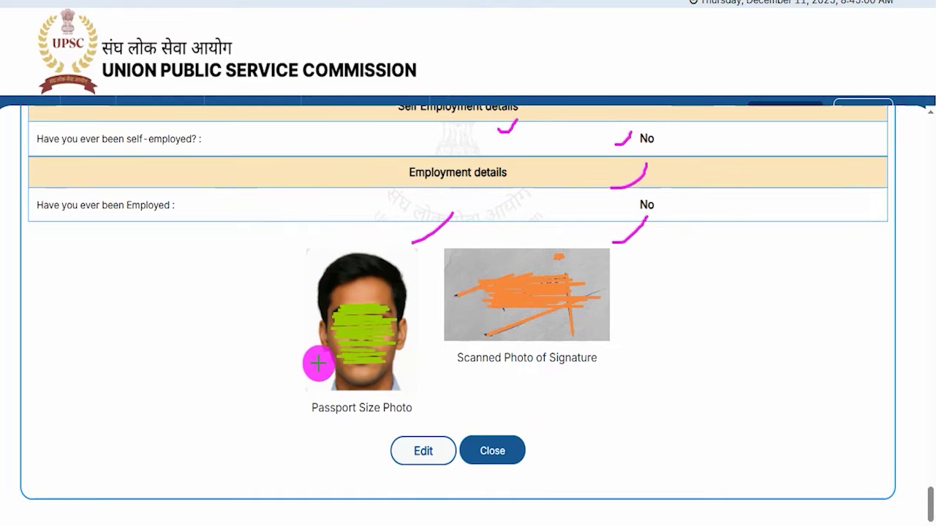
drag(221, 441, 381, 446)
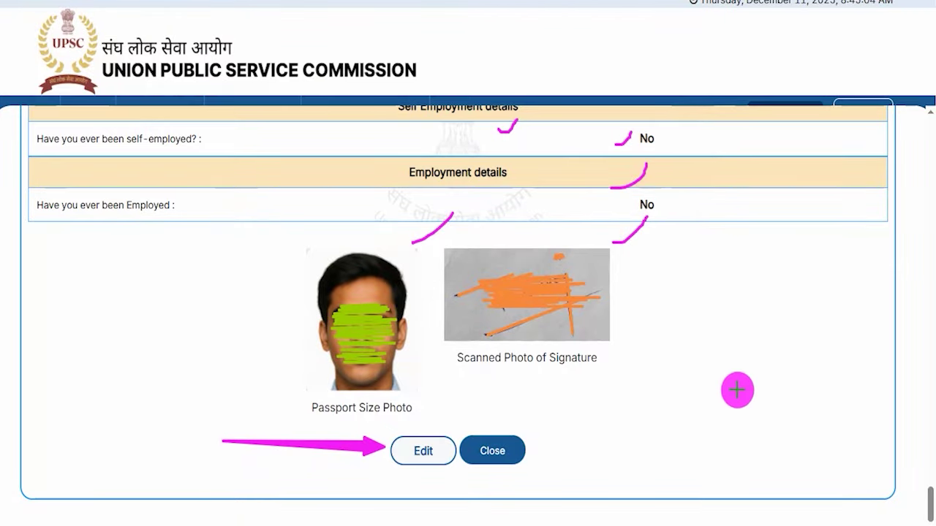
drag(713, 373, 529, 445)
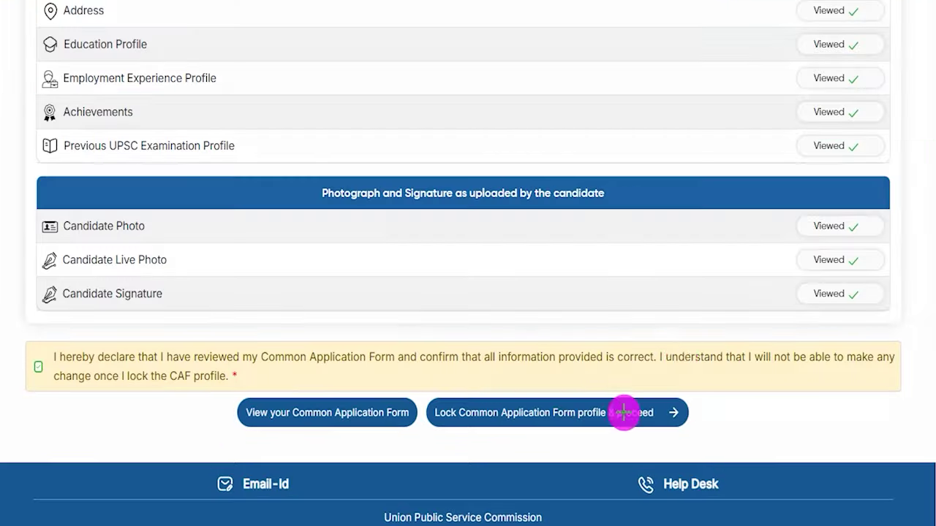
drag(877, 411, 690, 415)
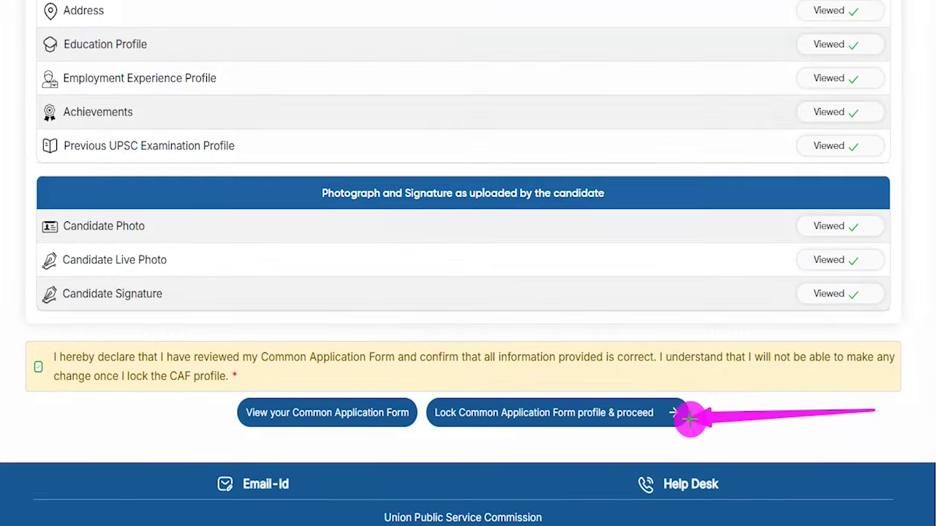
click(650, 403)
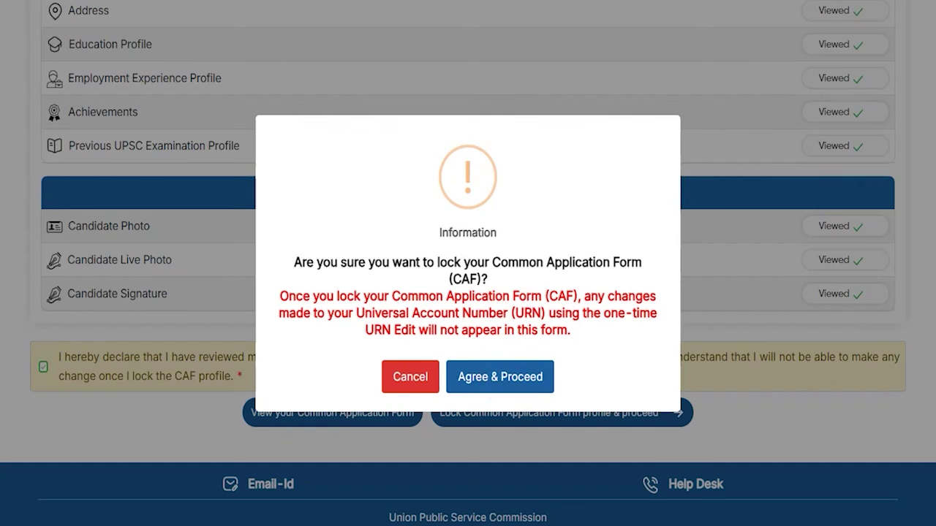
Agree to lock the Common Application Form and confirm the lock to open the NDA & NA (I) 2026 form
mouse_move(645, 324)
mouse_down()
mouse_move(568, 368)
mouse_move(540, 367)
mouse_up()
click(524, 371)
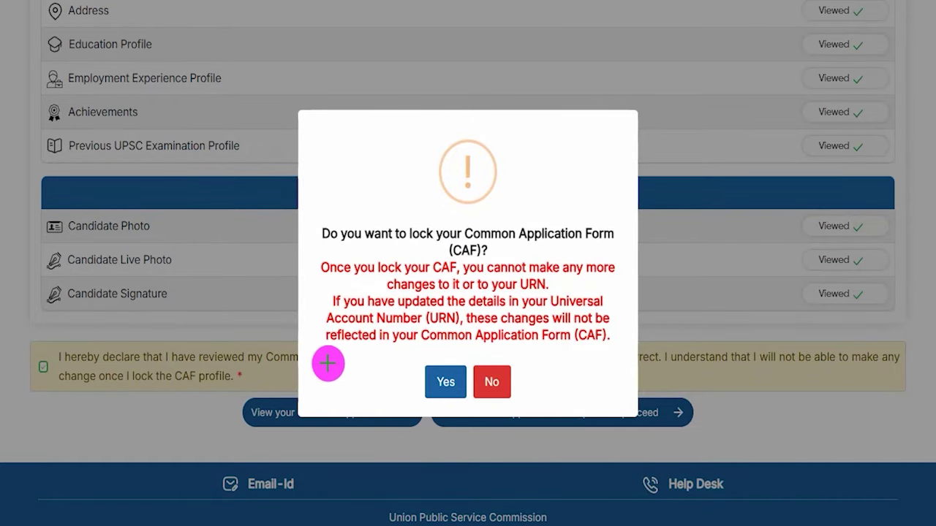
drag(307, 348, 418, 376)
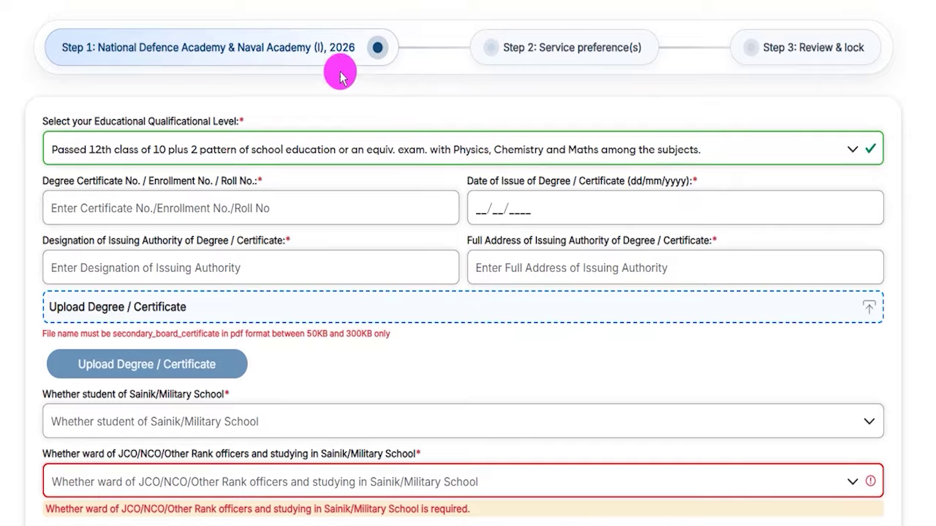
Show the 'Select your Educational Qualificational Level' options on the NDA & NA (I) 2026 Step 1 form
drag(102, 125, 229, 121)
click(205, 153)
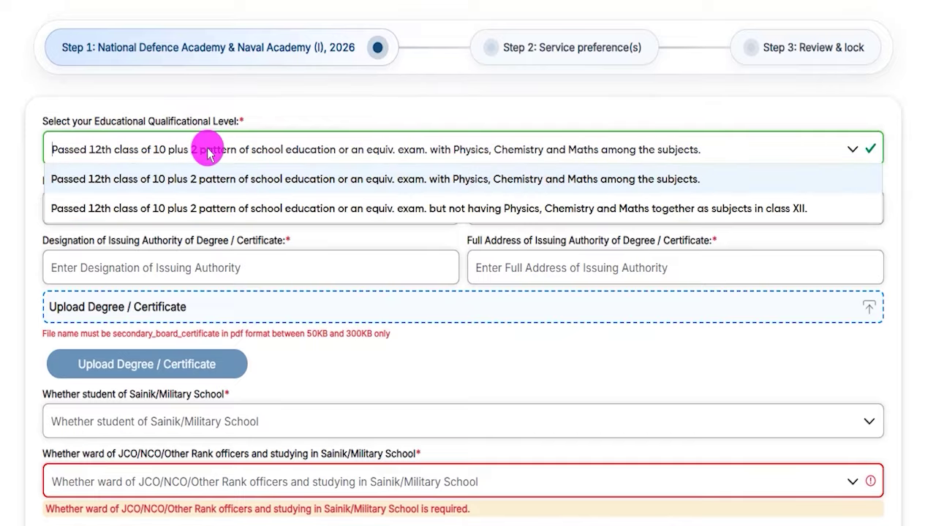
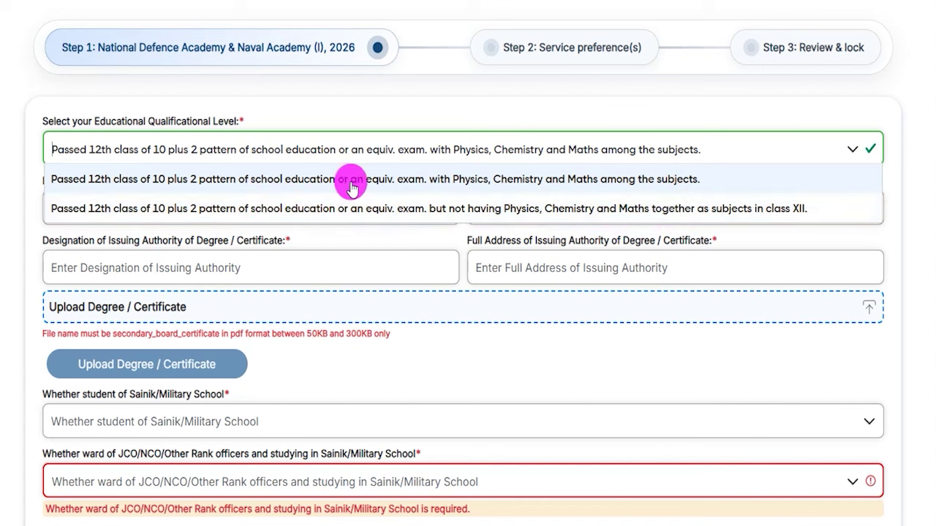
Choose 12th pass with Physics, Chemistry and Maths, passing over certificate number and issue date
click(283, 183)
click(284, 177)
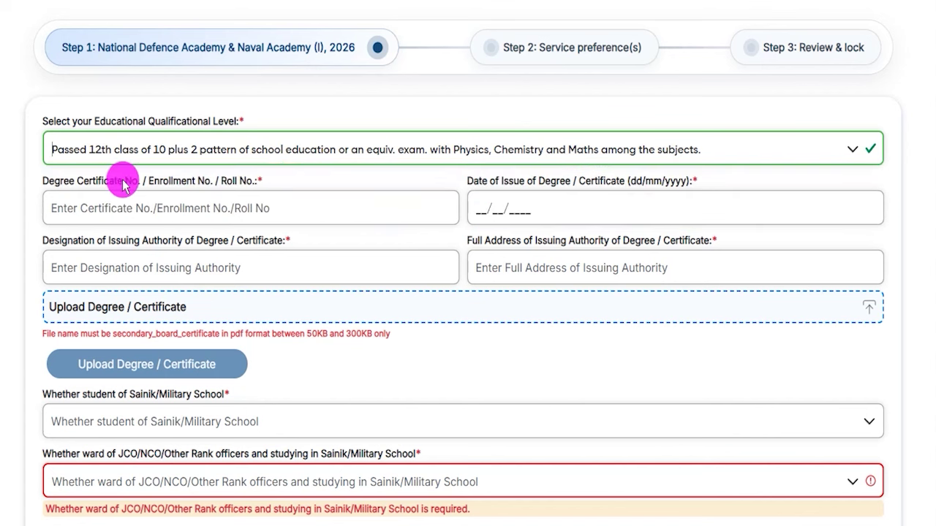
drag(63, 181, 111, 208)
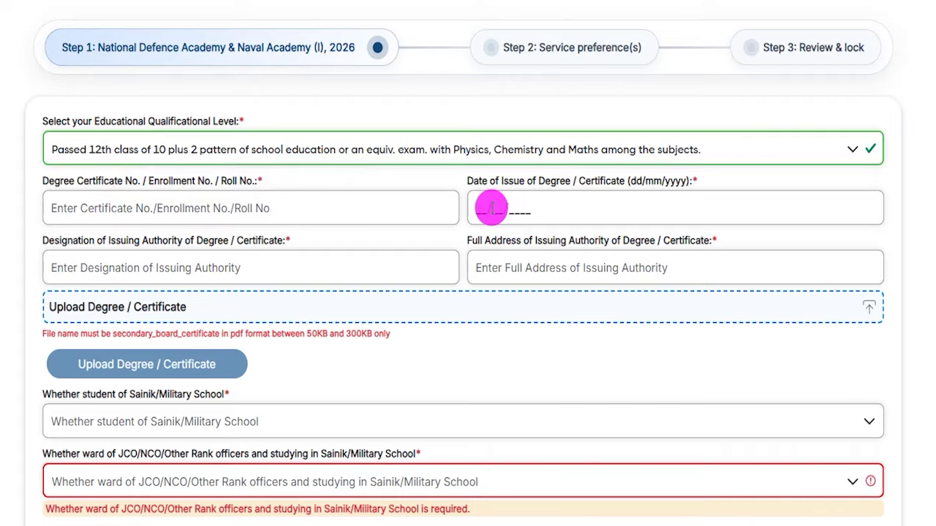
click(483, 209)
click(494, 209)
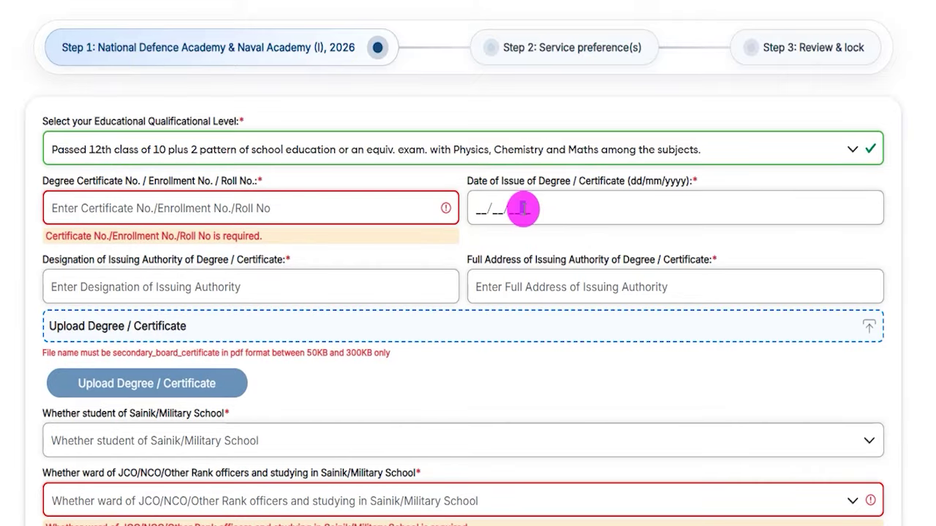
Leave the issuing authority designation and full address fields blank
drag(60, 261, 210, 268)
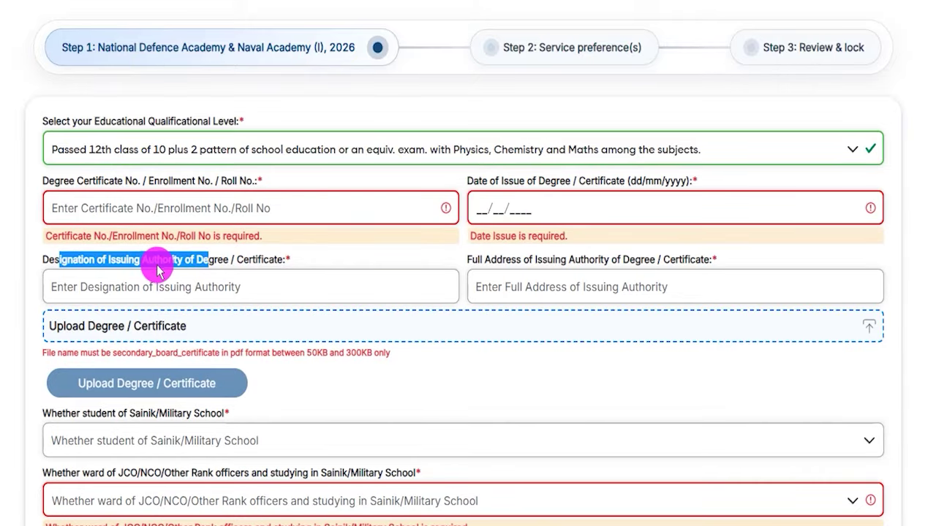
click(157, 265)
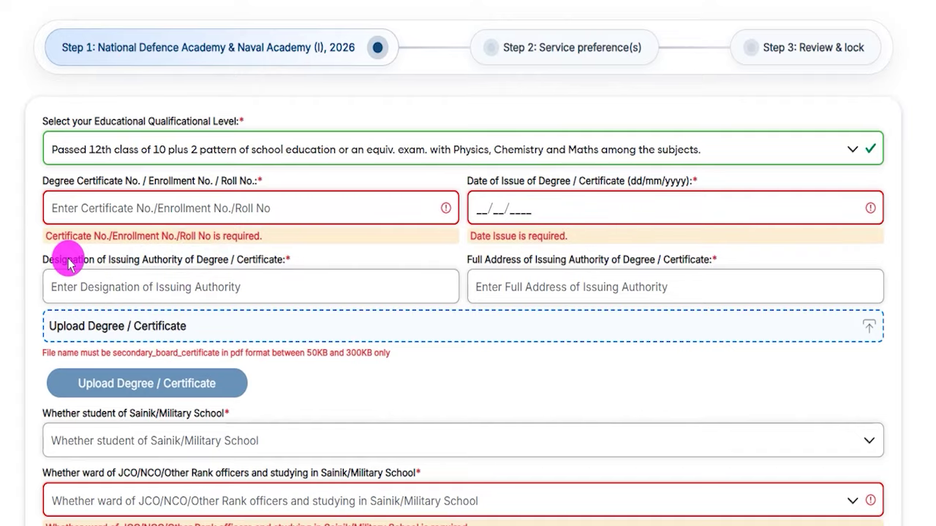
drag(70, 265, 263, 261)
click(79, 285)
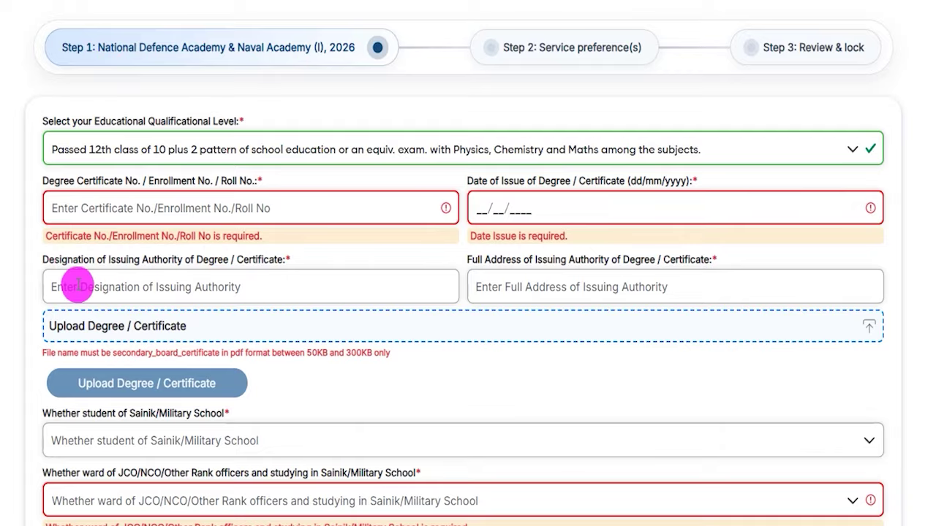
drag(479, 260, 623, 261)
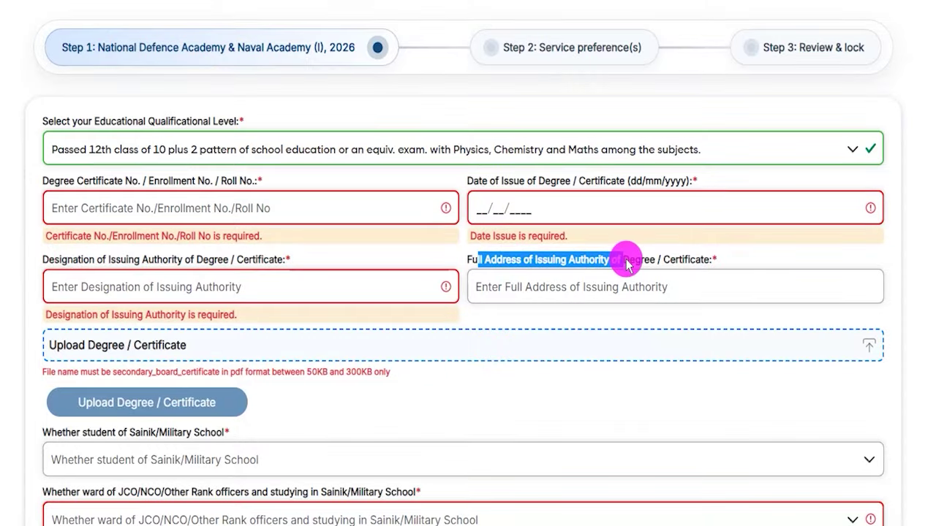
click(569, 286)
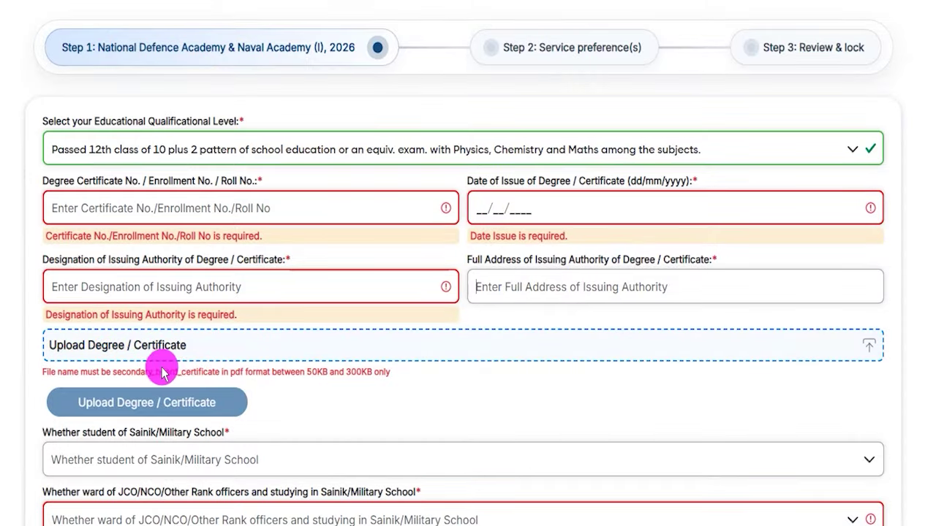
Note the certificate upload's required file name and 50KB–300KB size limit, leaving it empty
drag(121, 378, 220, 375)
drag(244, 375, 308, 376)
drag(313, 376, 390, 372)
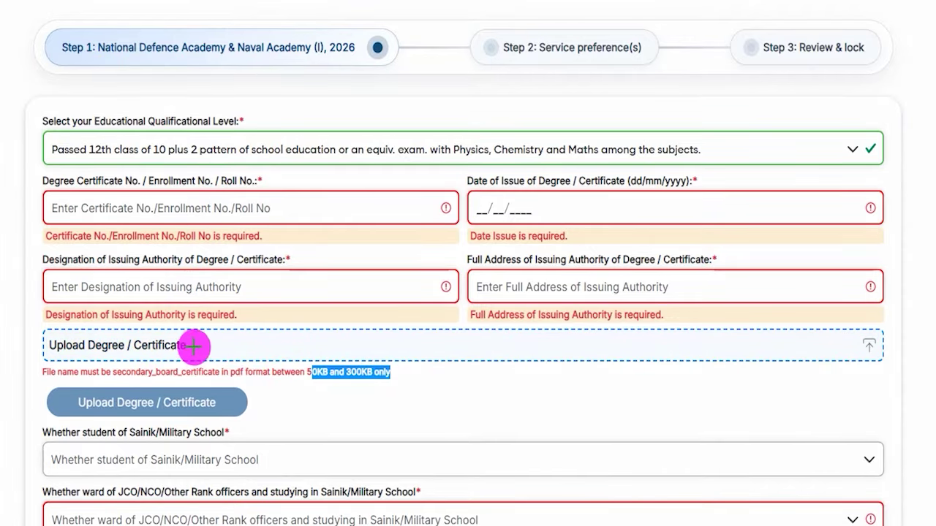
drag(194, 347, 231, 320)
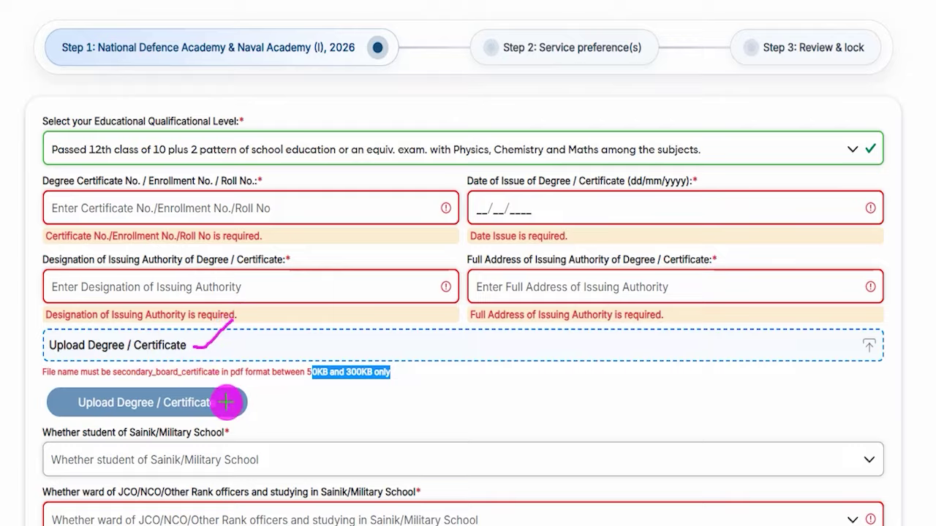
drag(226, 401, 258, 369)
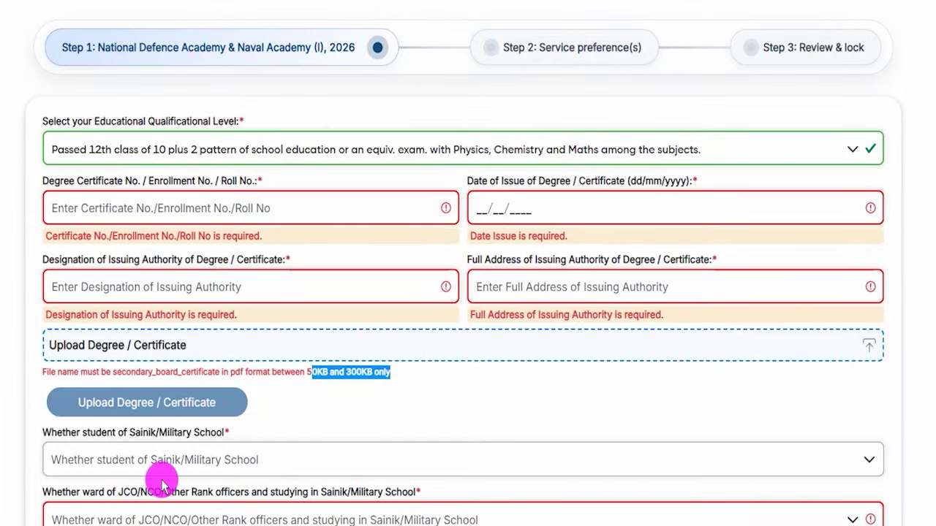
Answer No to being a Sainik/Military School student
scroll(188, 397, down, 2)
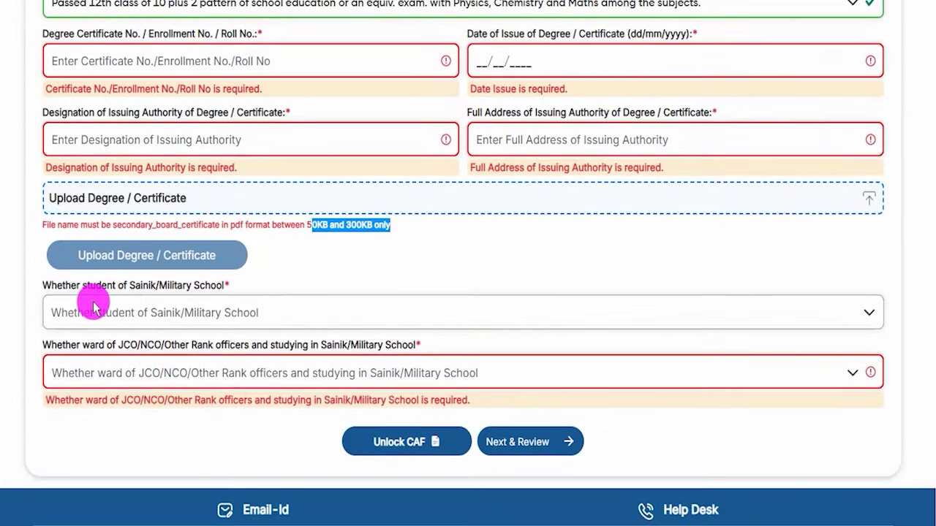
click(167, 316)
click(83, 346)
click(181, 316)
click(70, 369)
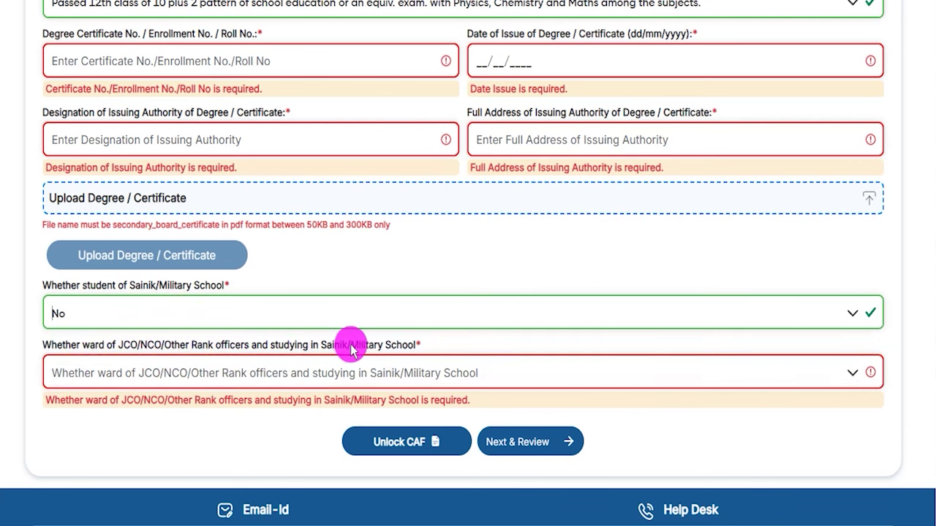
Answer No to the JCO/NCO ward question and continue to Step 2, Service preference(s)
click(303, 373)
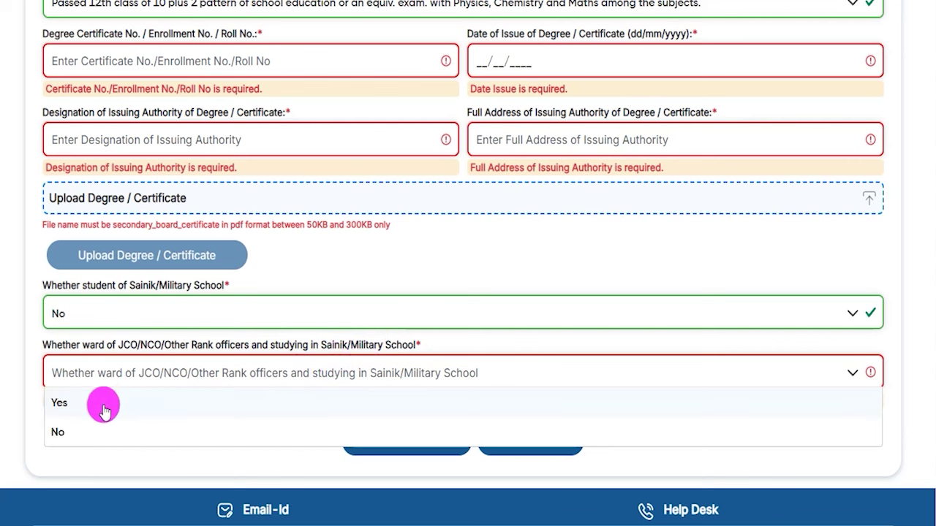
click(98, 403)
click(212, 374)
click(58, 430)
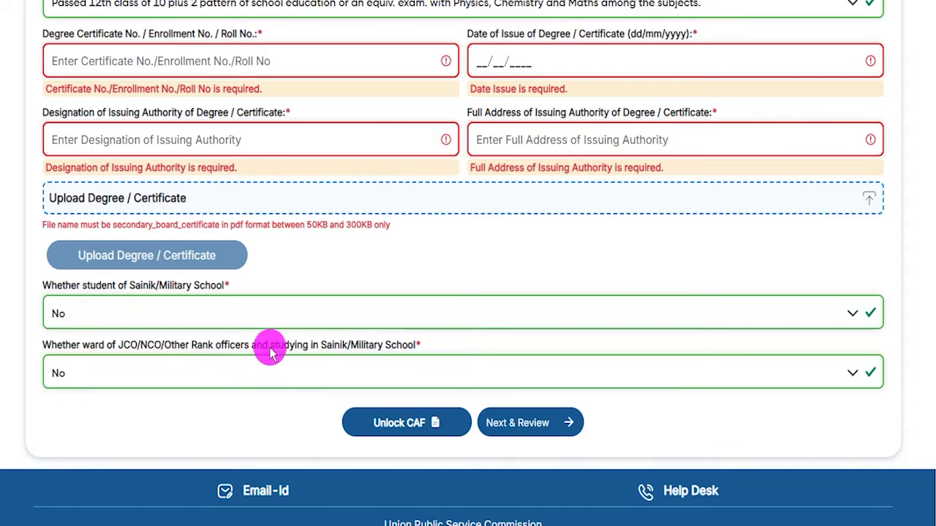
scroll(309, 345, down, 1)
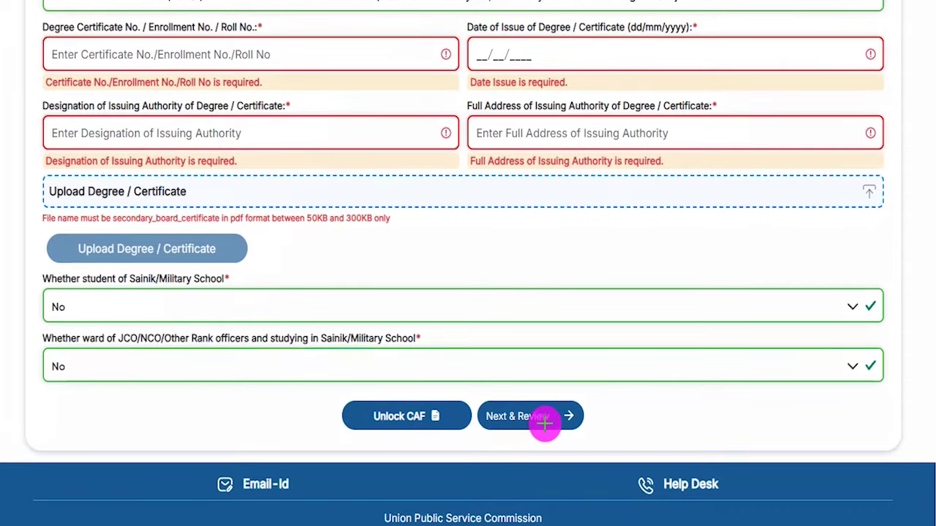
drag(713, 411, 577, 414)
click(563, 411)
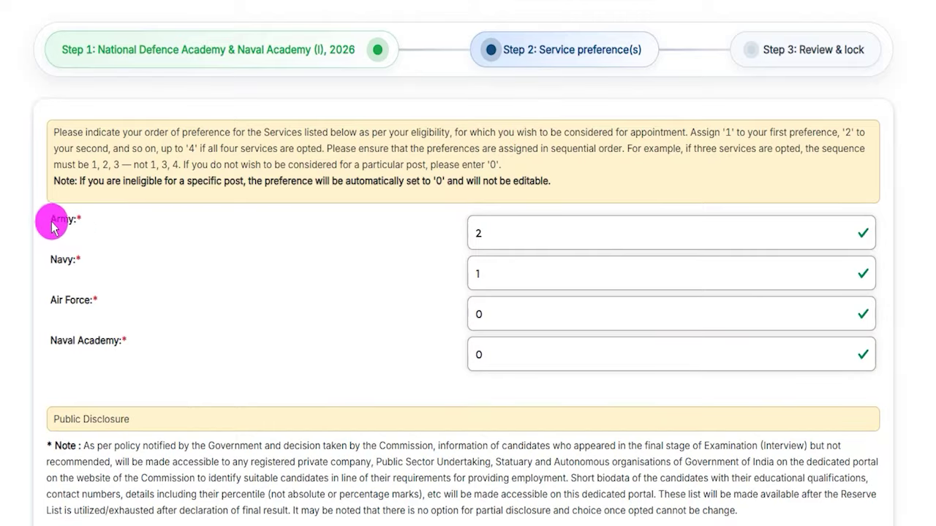
drag(57, 260, 69, 260)
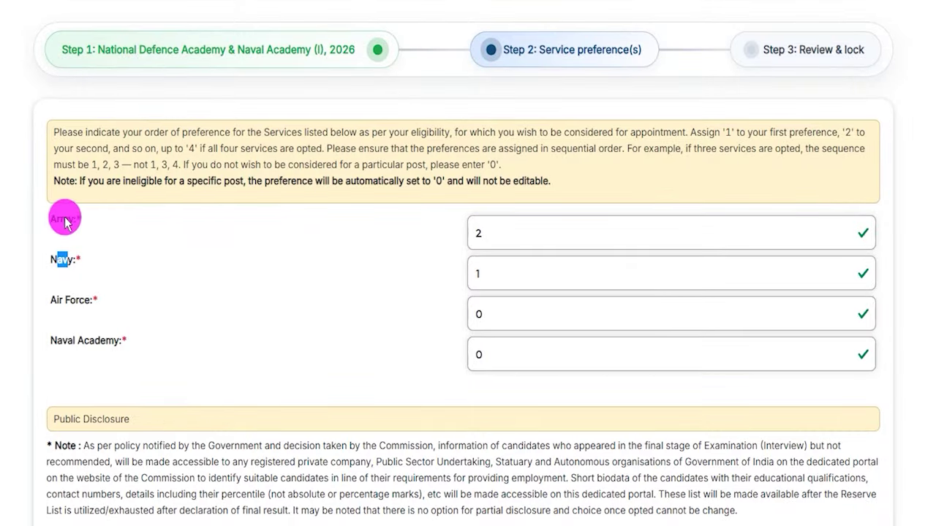
drag(58, 219, 68, 219)
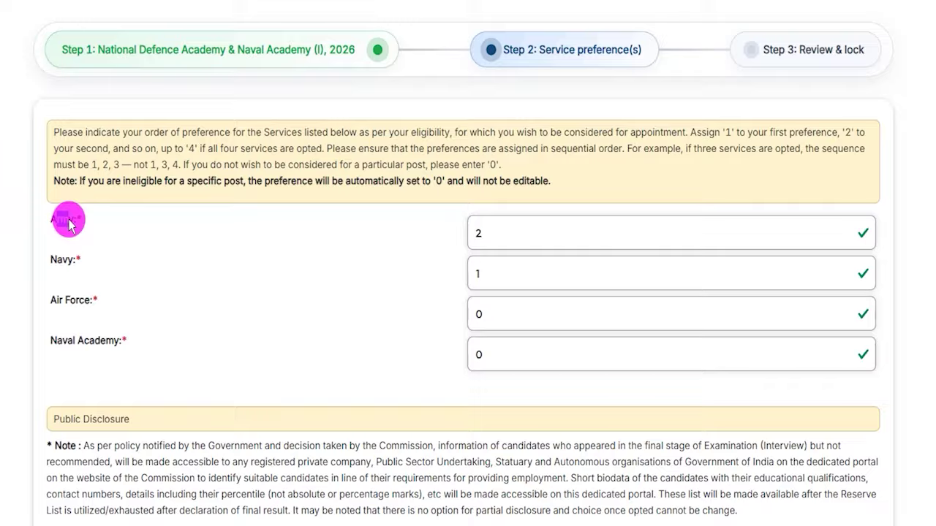
click(495, 235)
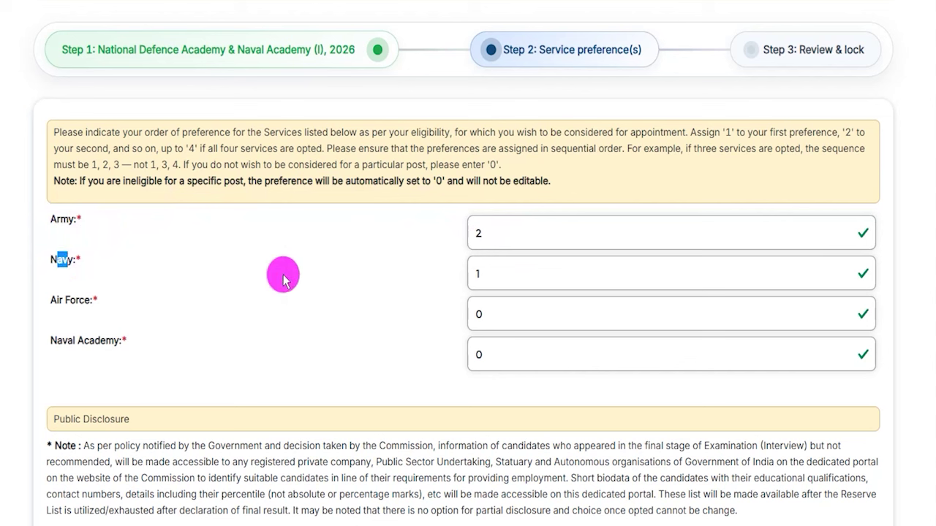
click(486, 273)
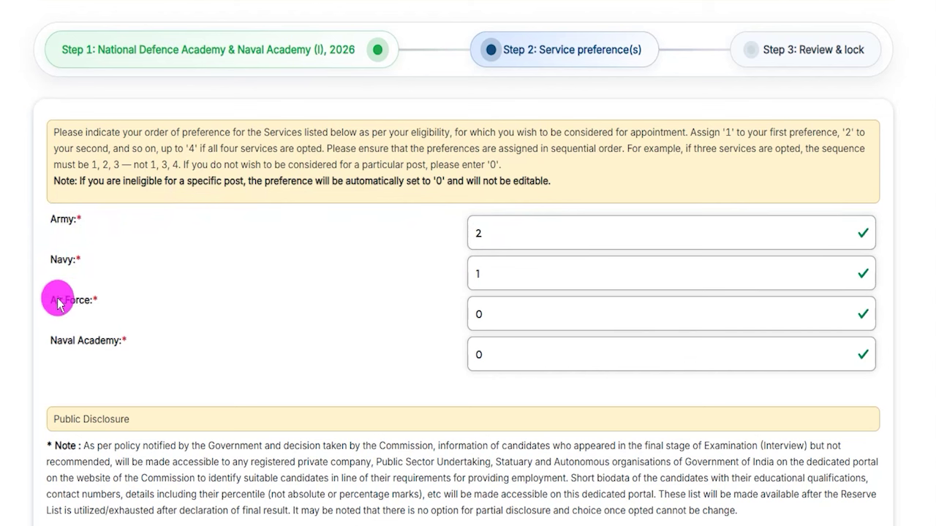
drag(58, 304, 74, 304)
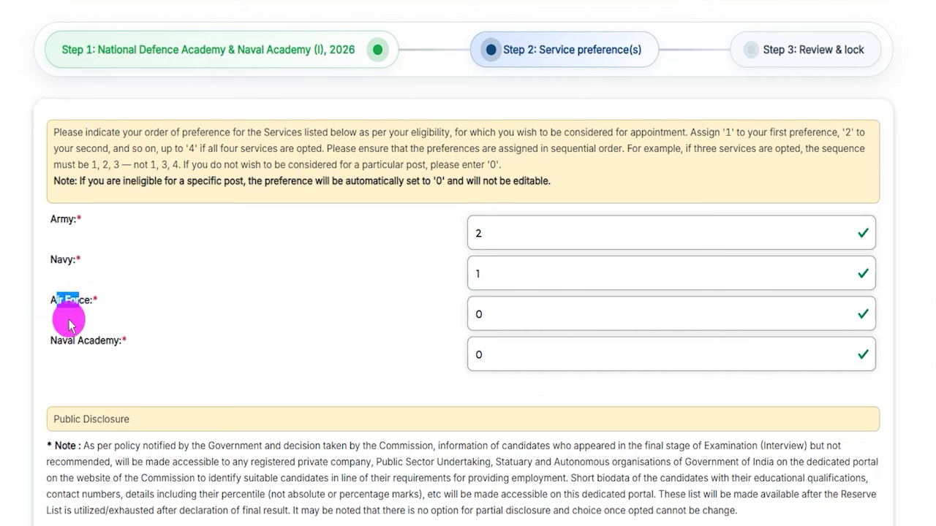
drag(57, 341, 88, 340)
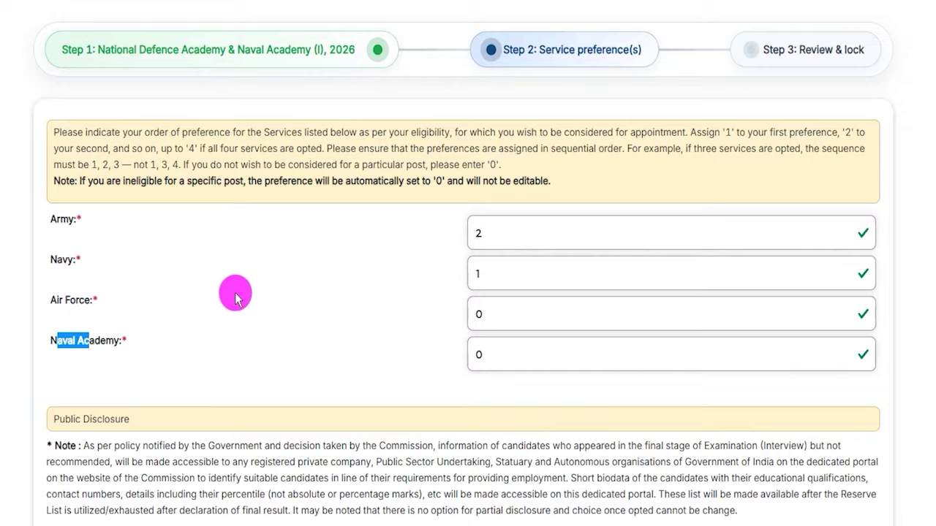
mouse_move(56, 300)
mouse_down()
mouse_move(157, 307)
mouse_move(65, 307)
mouse_up()
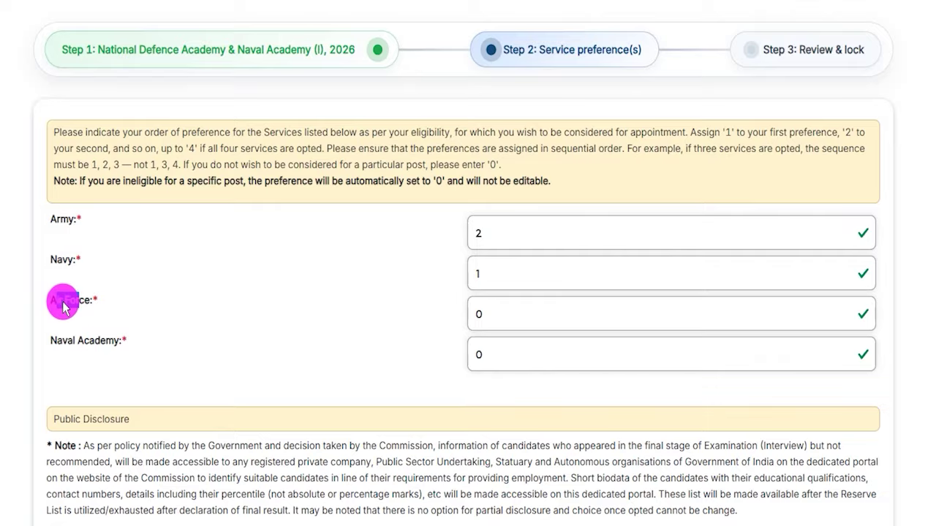
double_click(492, 314)
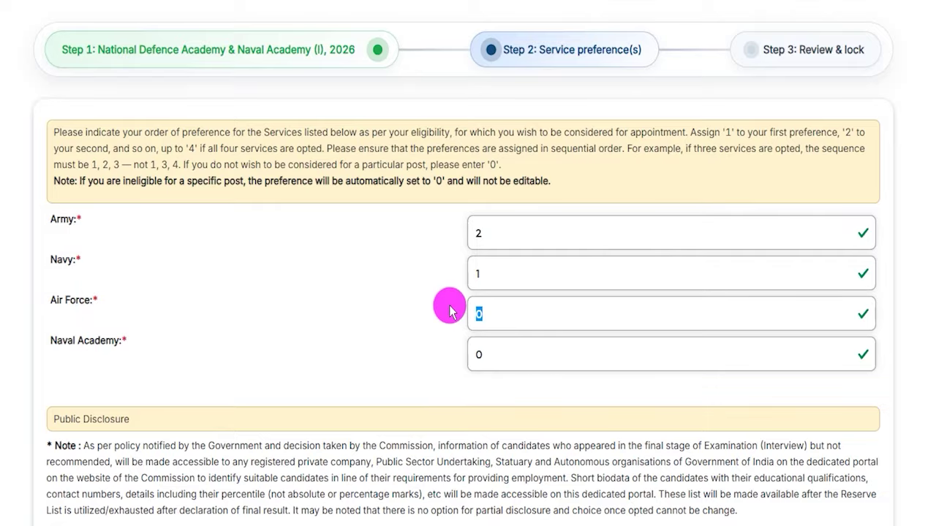
Set Air Force preference to 3, answer No on CPSS/PABT failure and Yes to Air Force GDO
text(3)
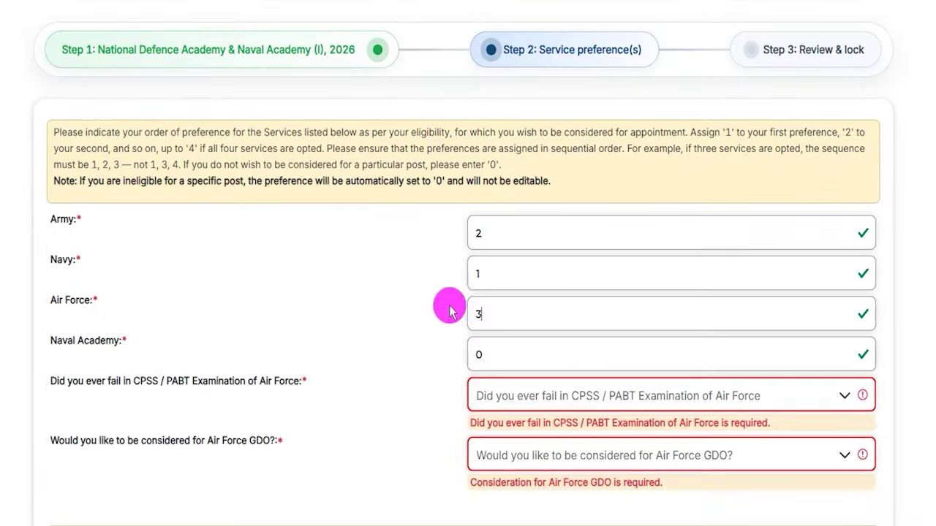
click(534, 405)
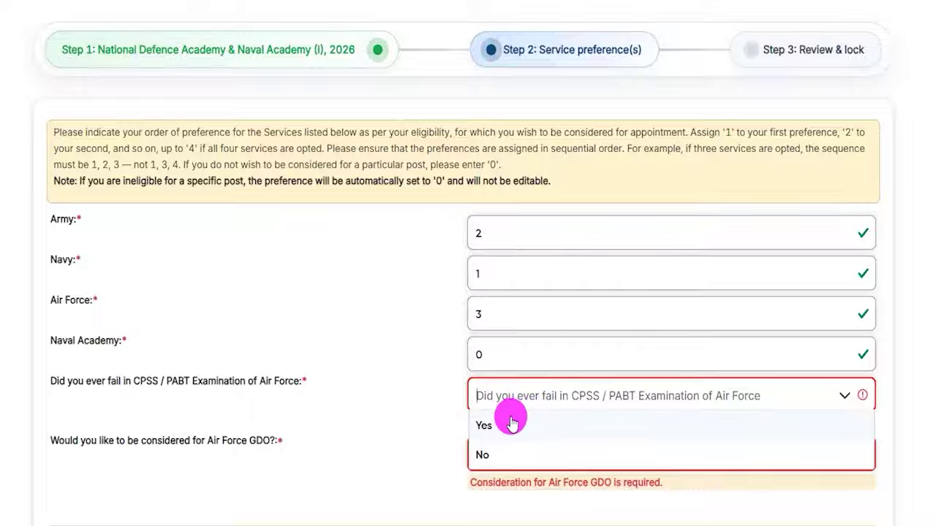
click(485, 452)
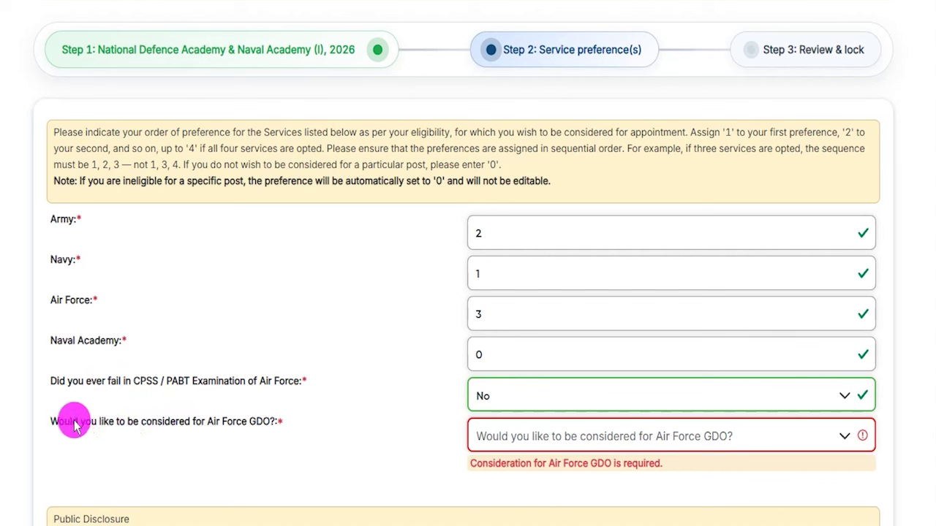
drag(69, 425, 278, 427)
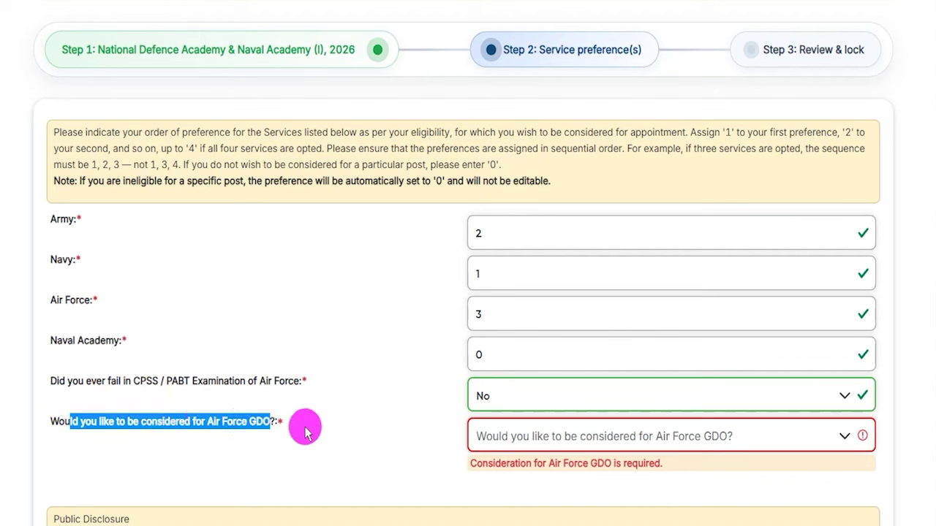
click(486, 431)
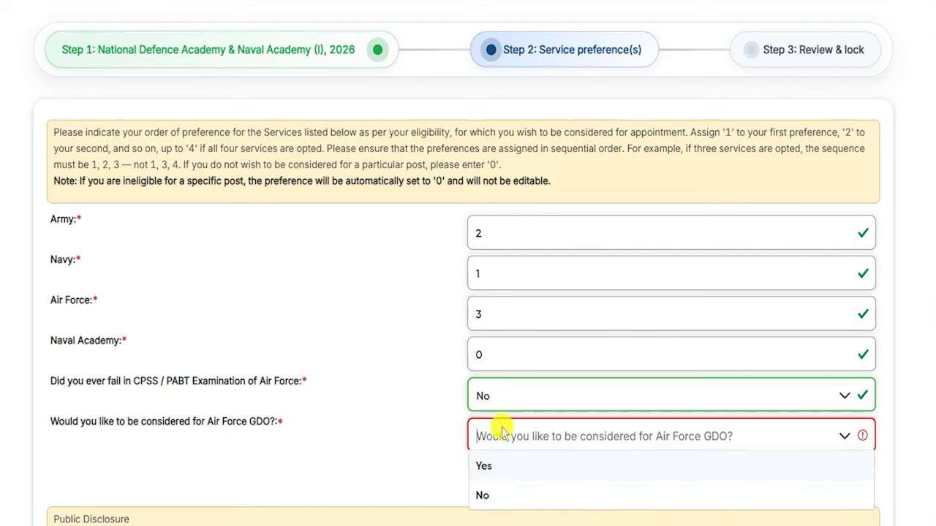
click(486, 468)
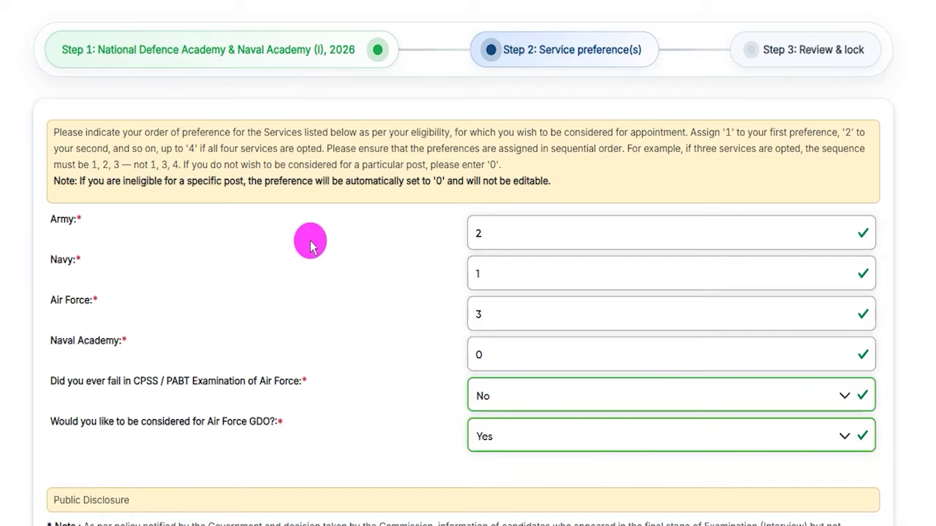
Answer Yes to public disclosure of personal information and go to the review page
scroll(355, 373, down, 4)
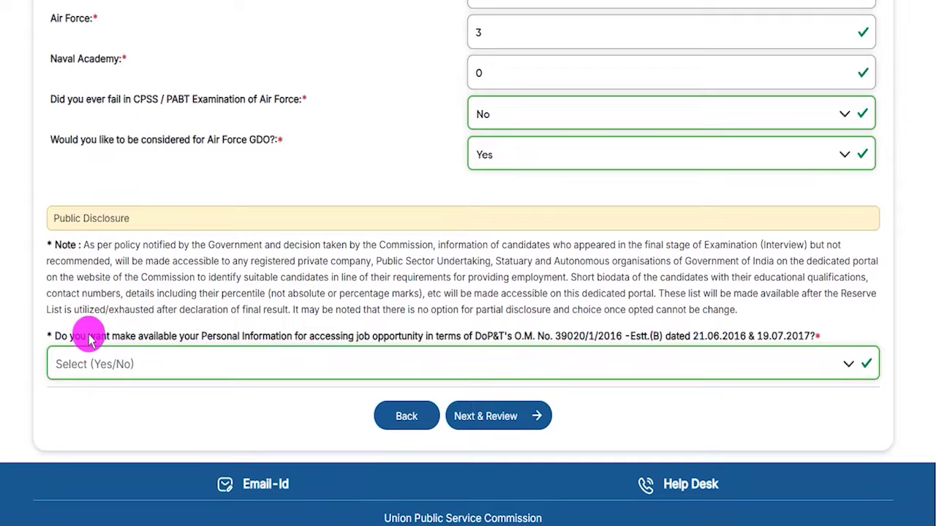
drag(207, 338, 286, 336)
click(159, 369)
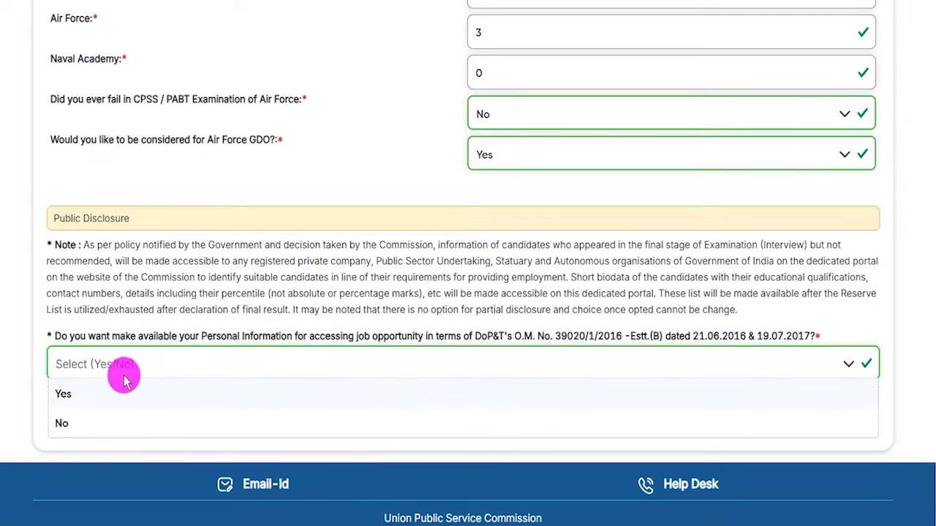
click(72, 395)
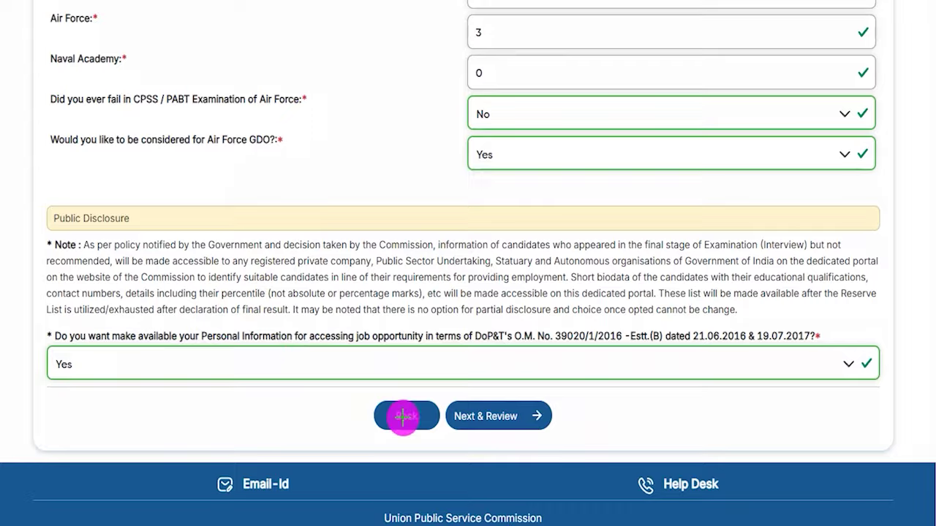
drag(717, 407, 537, 408)
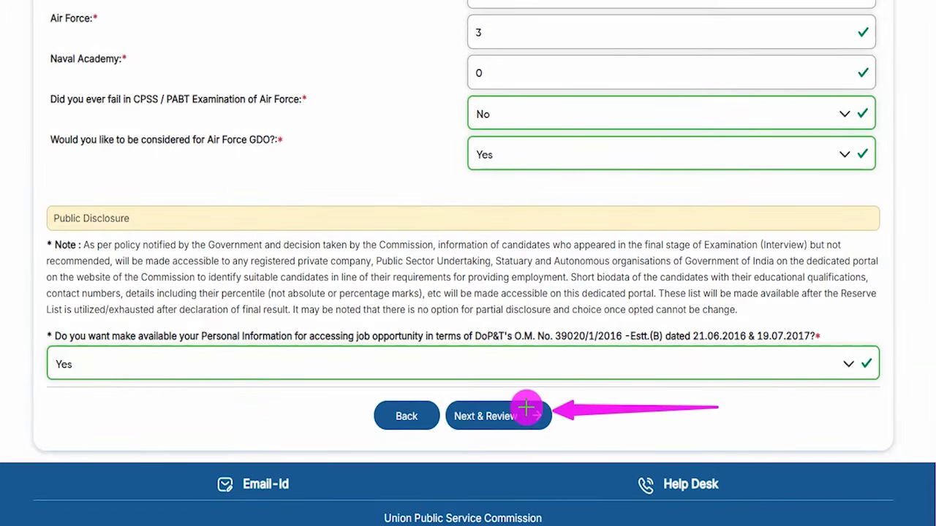
click(527, 411)
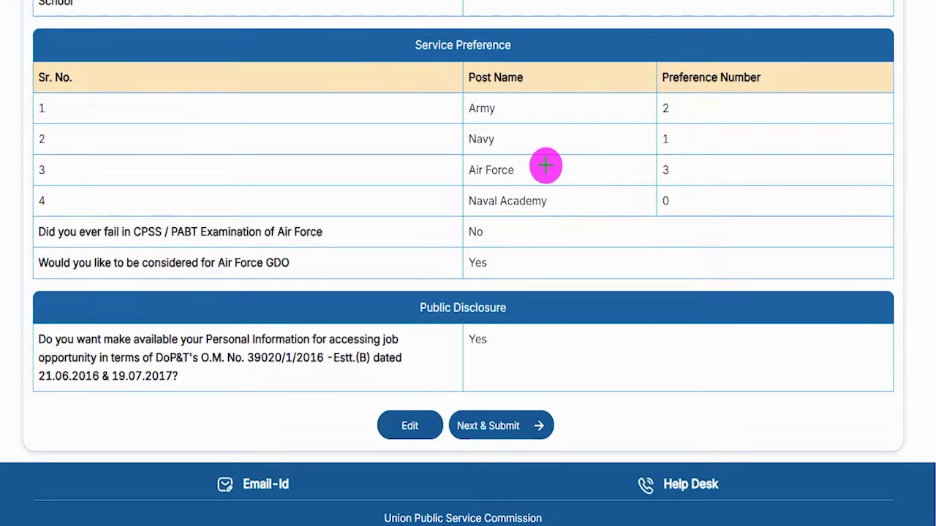
Verify preferences Navy 1, Army 2, Air Force 3 and disclosure Yes, then start final submission
drag(538, 105, 557, 92)
drag(522, 305, 534, 281)
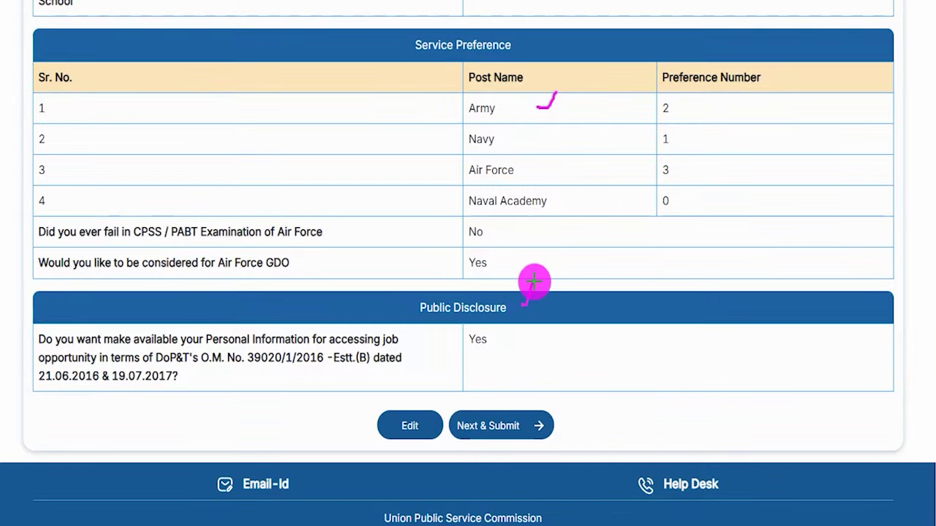
drag(698, 108, 715, 94)
drag(707, 151, 718, 141)
drag(707, 194, 721, 183)
drag(429, 352, 478, 335)
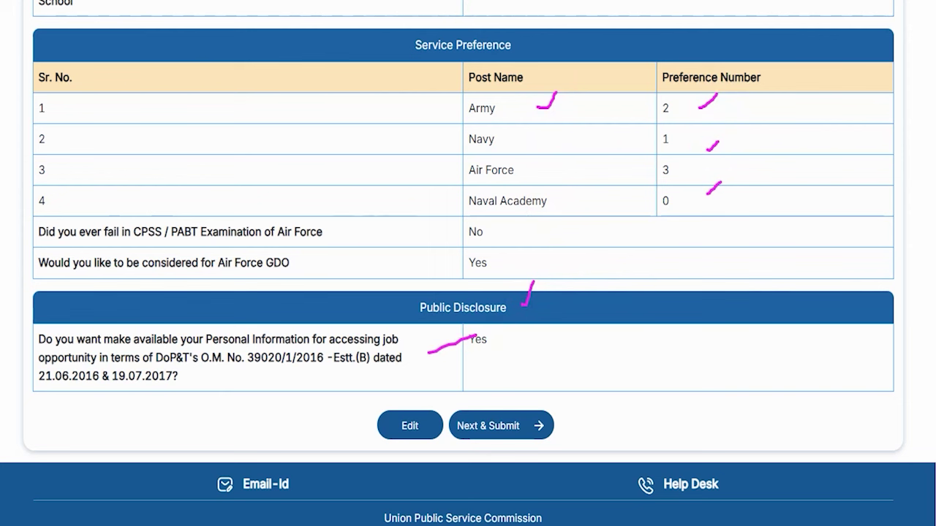
drag(230, 419, 367, 427)
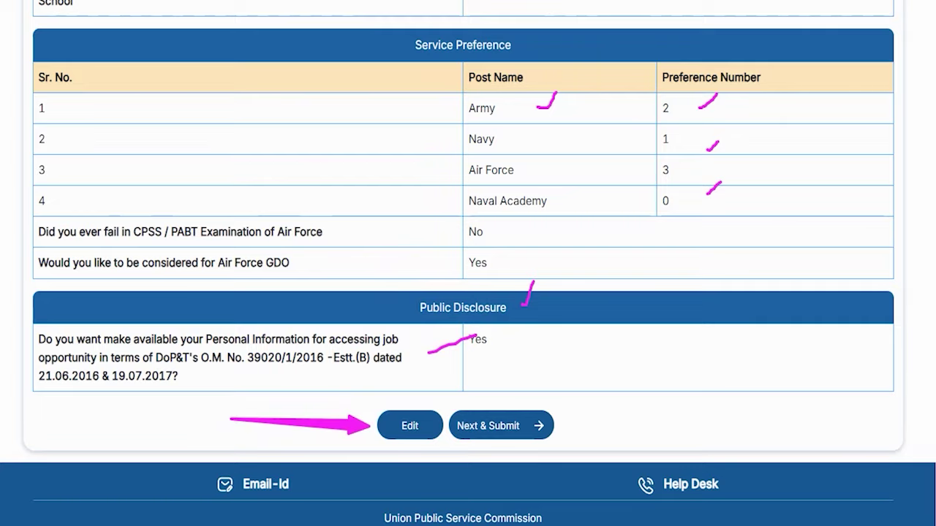
drag(710, 335, 604, 385)
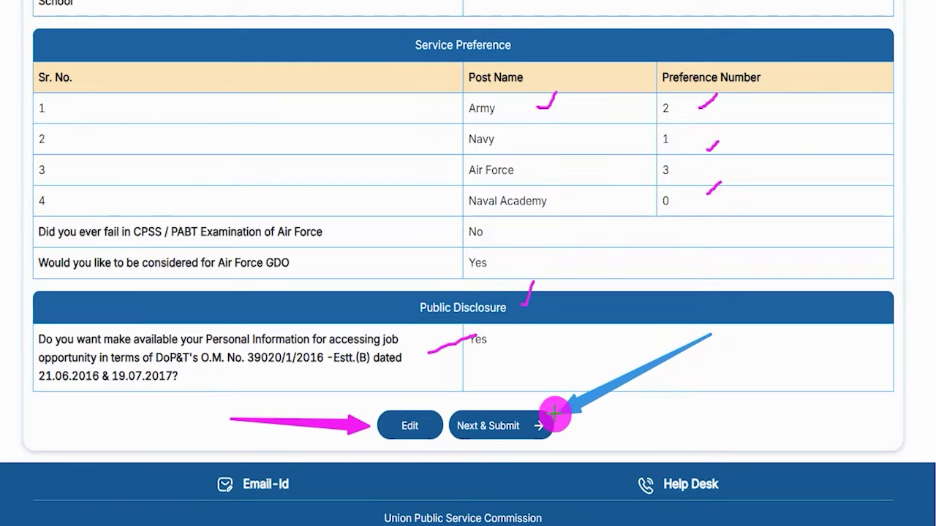
click(531, 421)
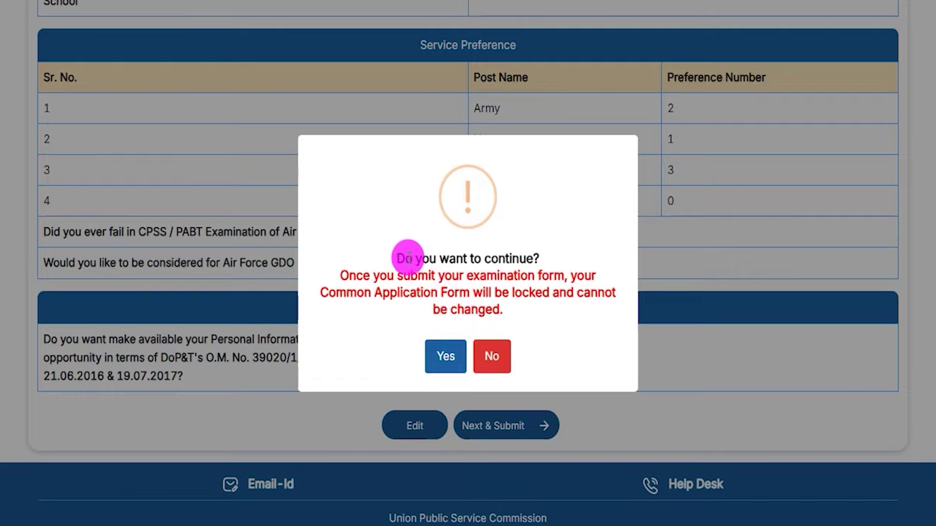
Confirm both lock-and-submit prompts and acknowledge the service preferences success message
drag(404, 258, 506, 258)
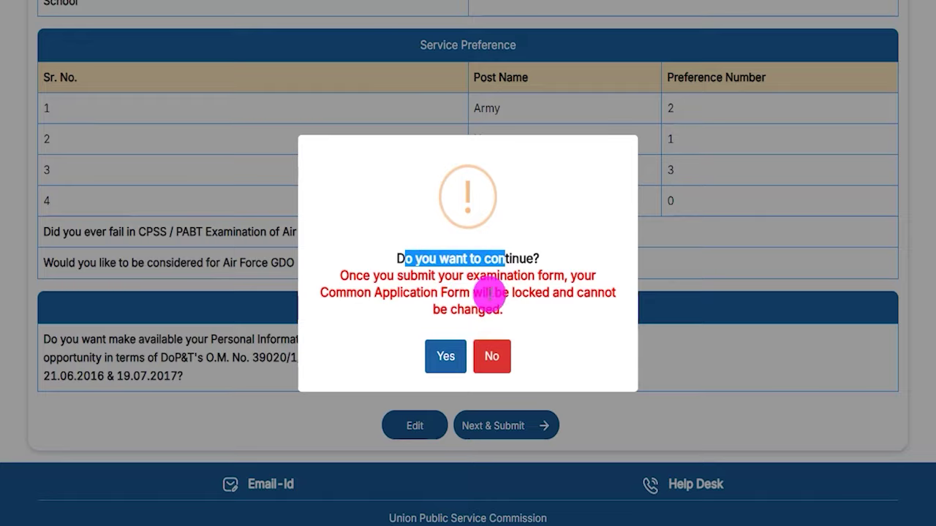
click(446, 358)
drag(442, 374, 572, 271)
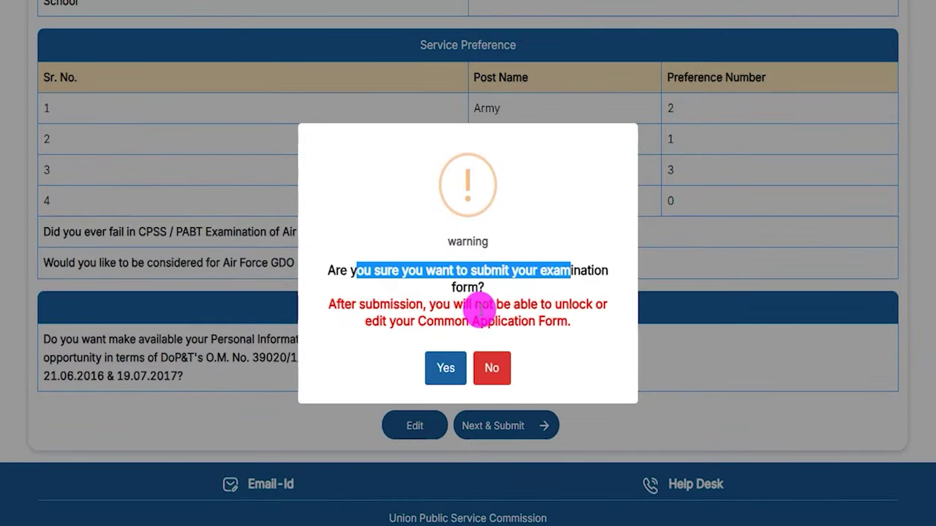
click(444, 369)
click(426, 277)
drag(373, 277, 470, 279)
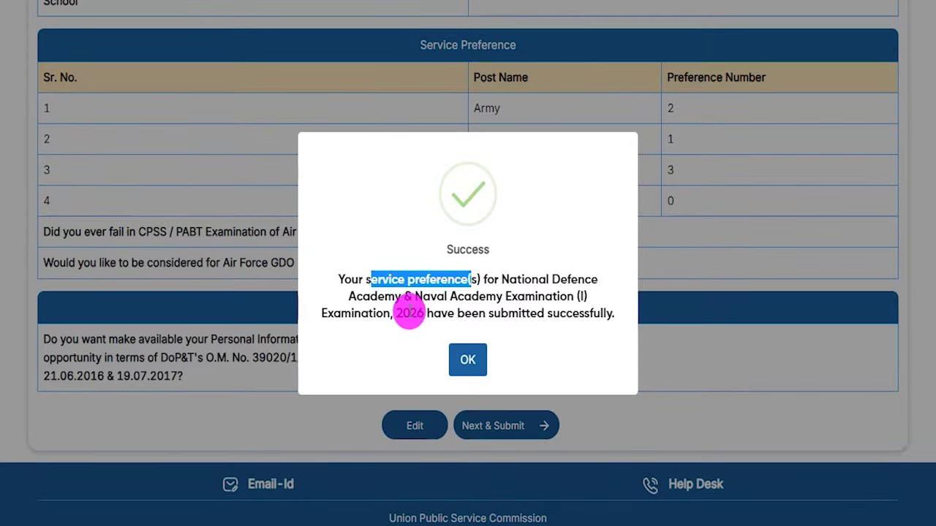
drag(410, 313, 526, 312)
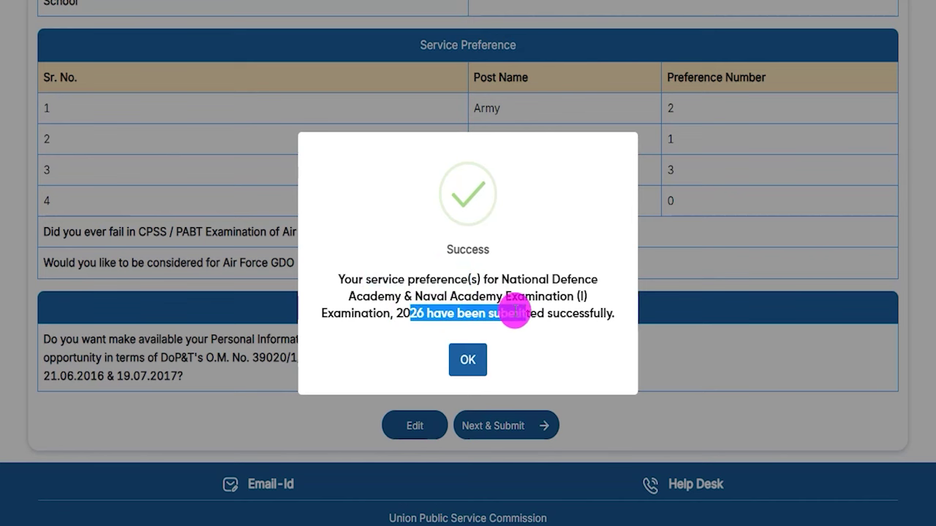
click(380, 334)
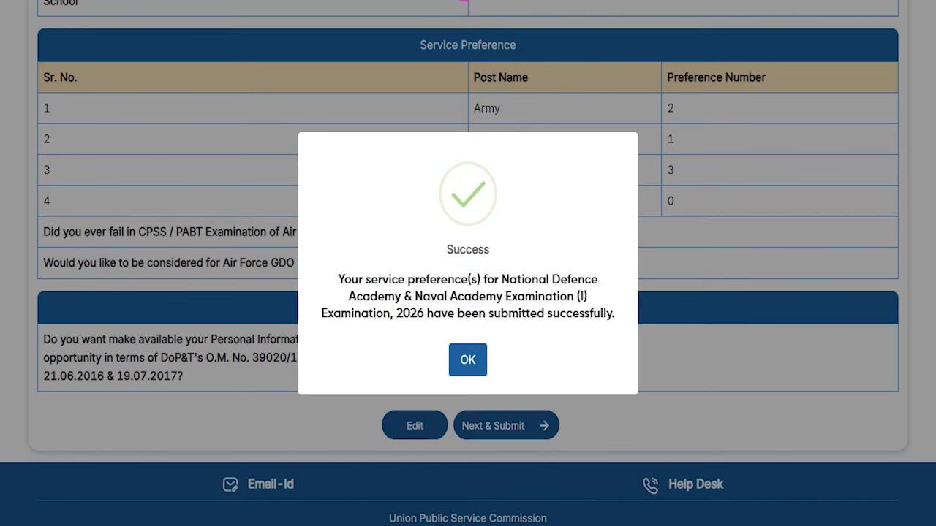
click(483, 362)
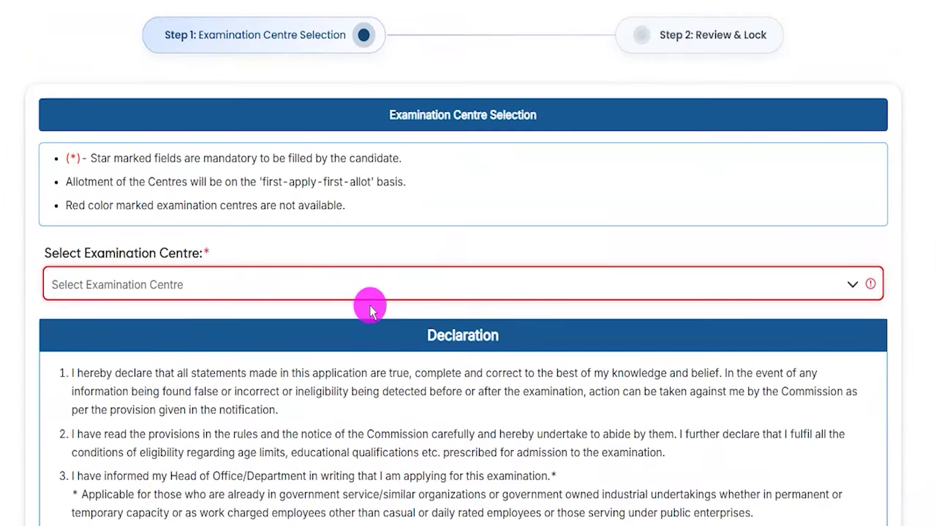
Pick Jorhat as the examination centre and proceed to the review page
click(170, 289)
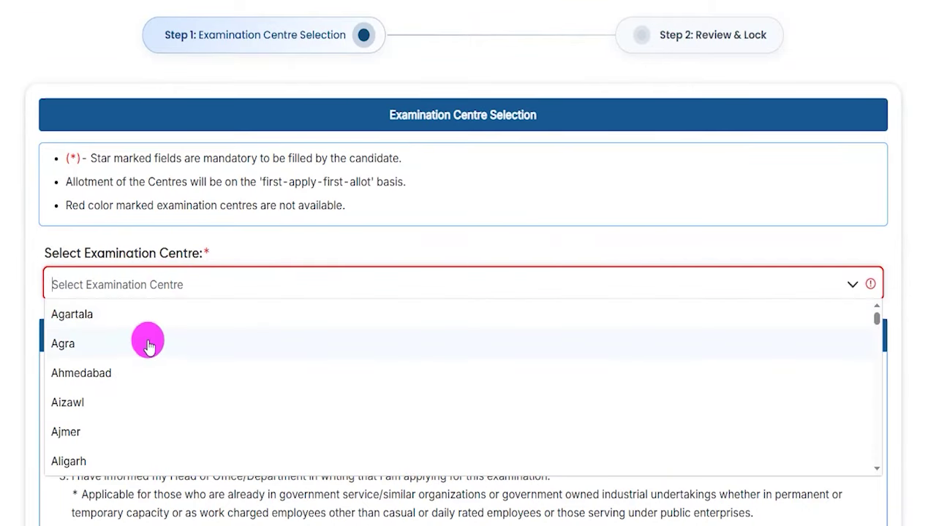
scroll(136, 357, down, 10)
scroll(139, 360, down, 15)
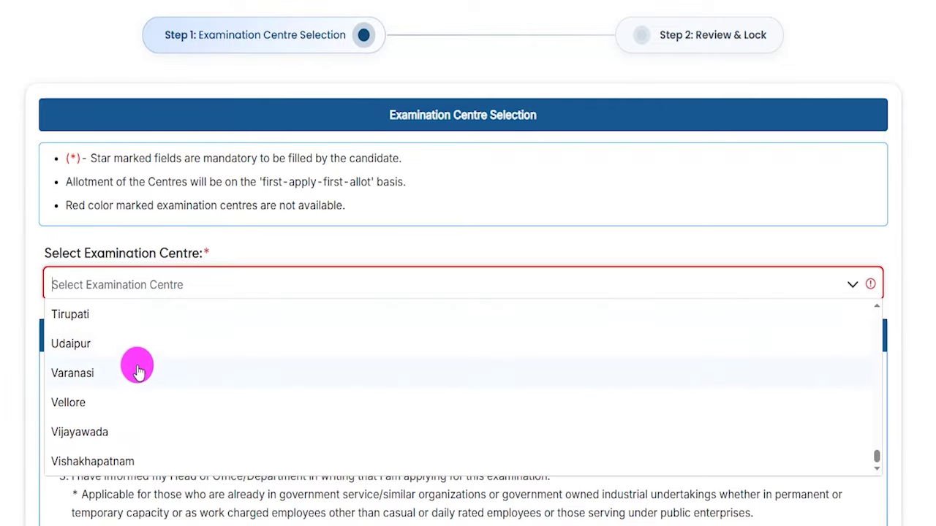
scroll(128, 382, up, 10)
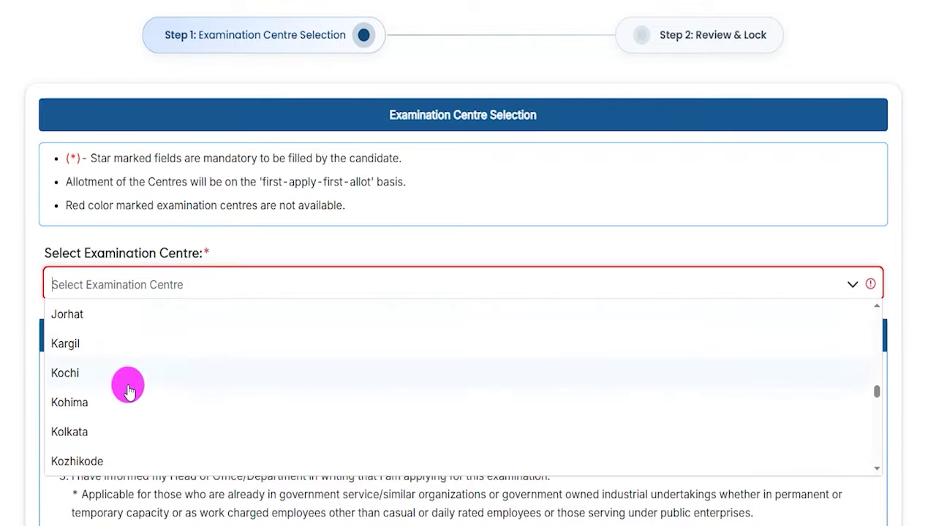
click(85, 325)
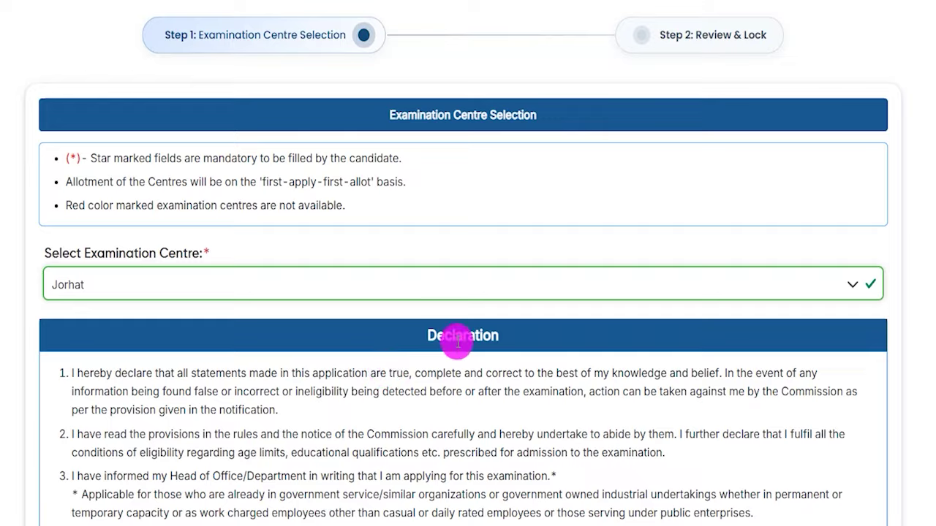
drag(282, 373, 379, 375)
scroll(324, 397, down, 2)
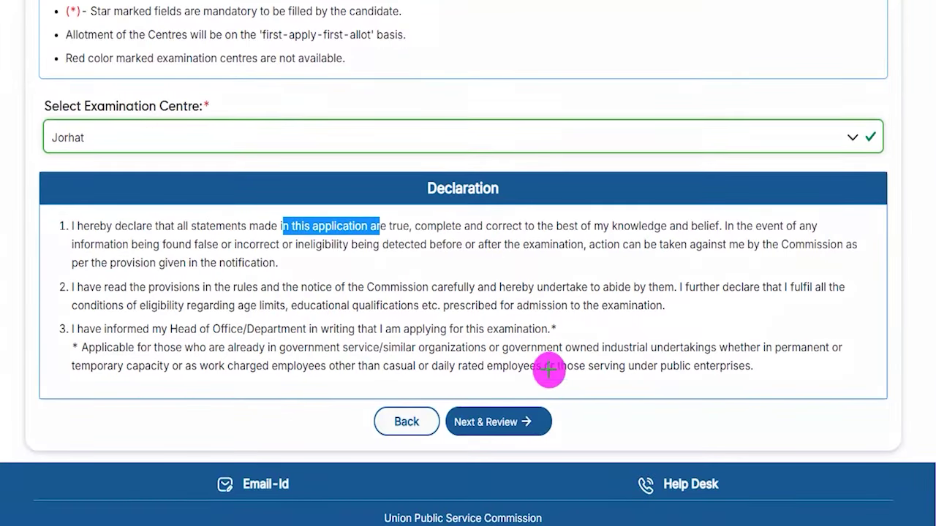
drag(724, 417, 554, 422)
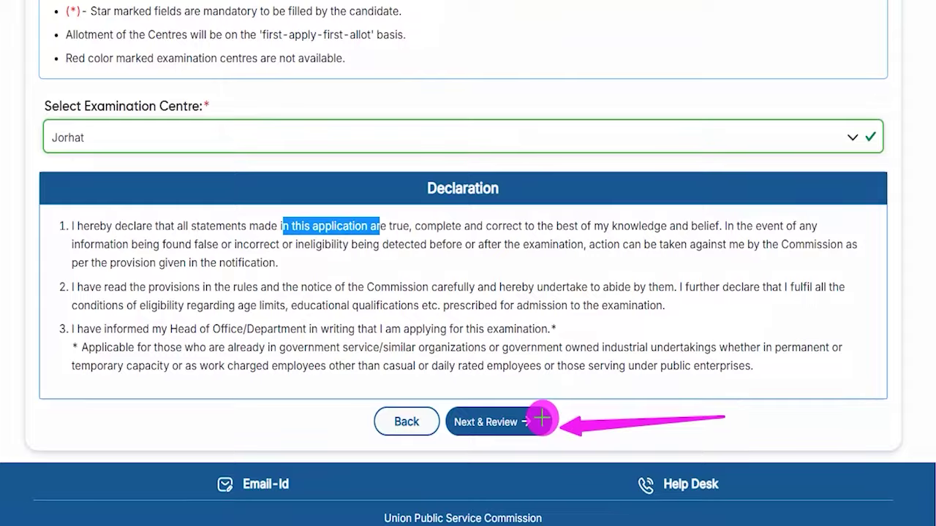
click(541, 418)
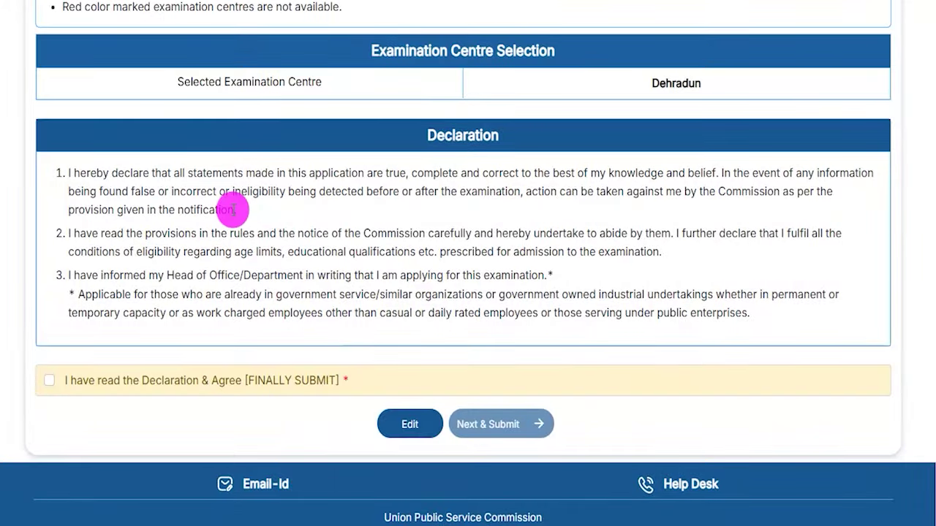
Tick 'I have read the Declaration & Agree [FINALLY SUBMIT]' and request final submission
click(50, 382)
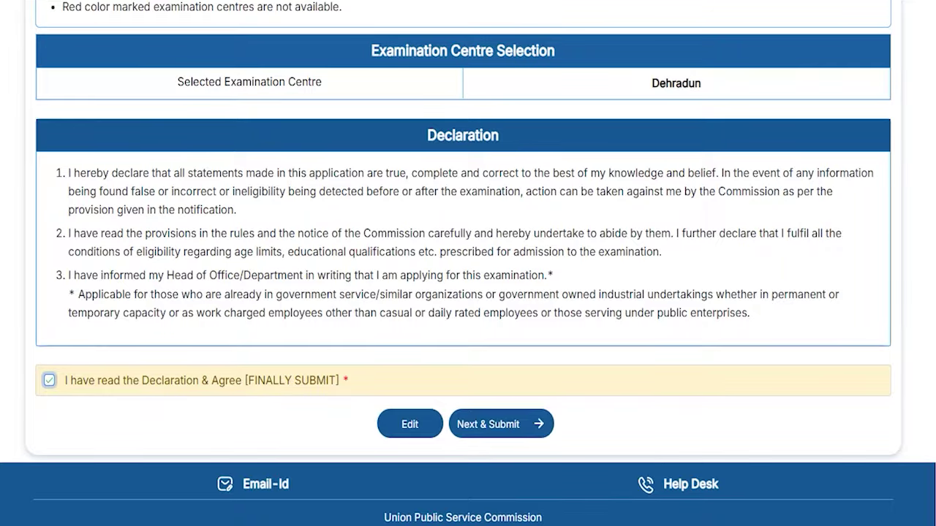
drag(214, 423, 370, 422)
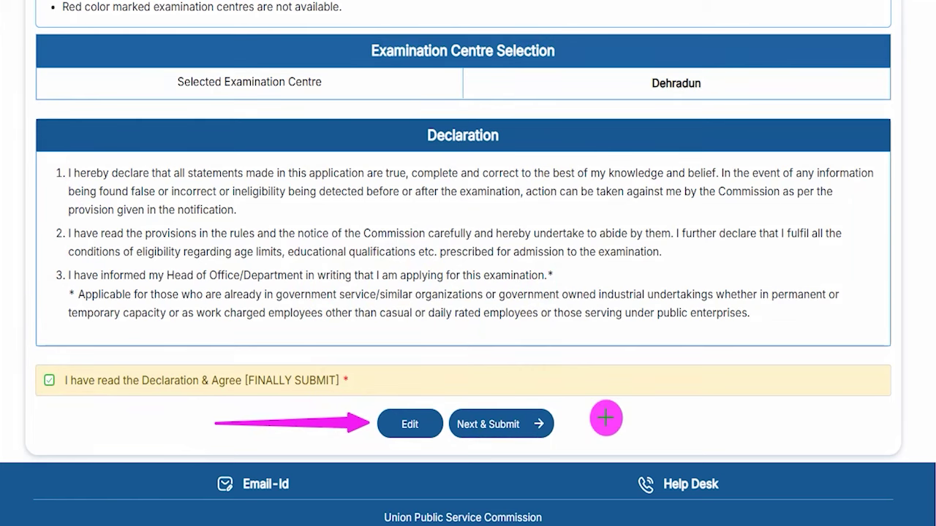
drag(755, 416, 561, 424)
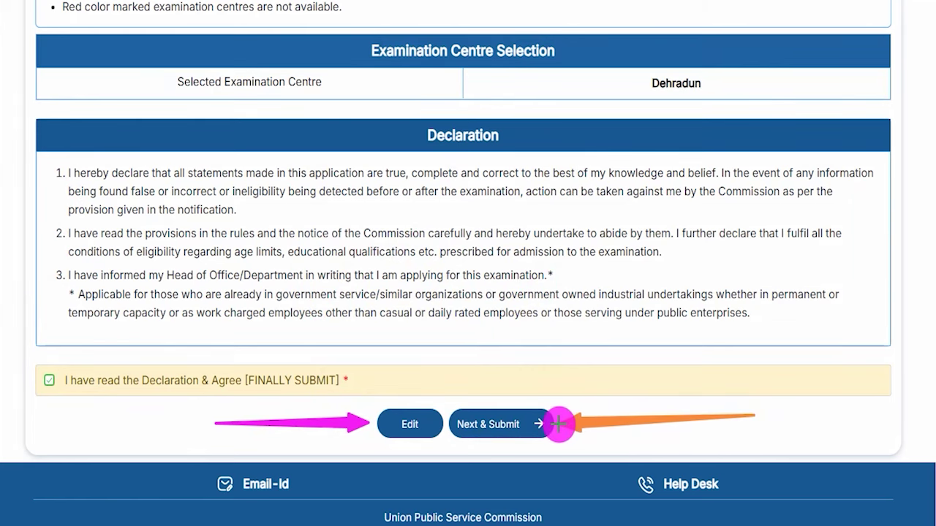
click(548, 424)
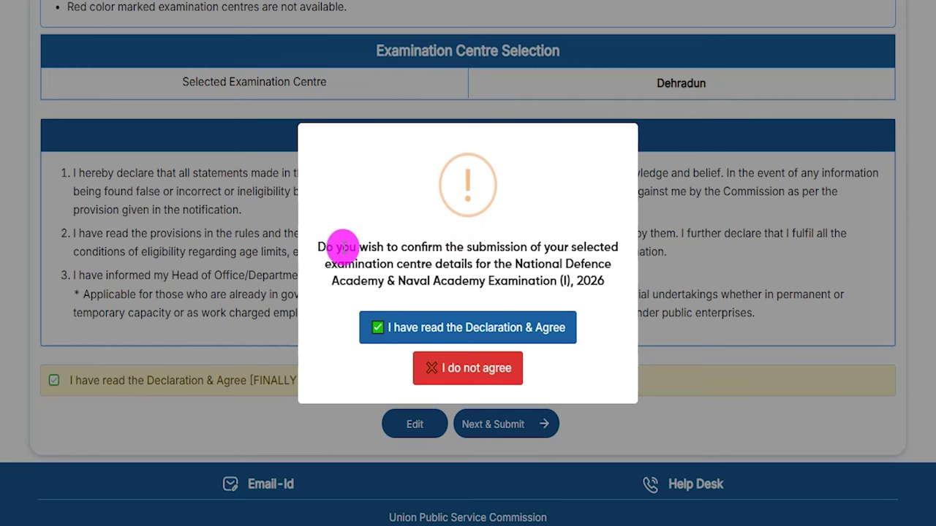
Agree to the declaration in the confirmation dialog and acknowledge the success message
drag(342, 245, 486, 247)
drag(429, 261, 560, 257)
click(548, 267)
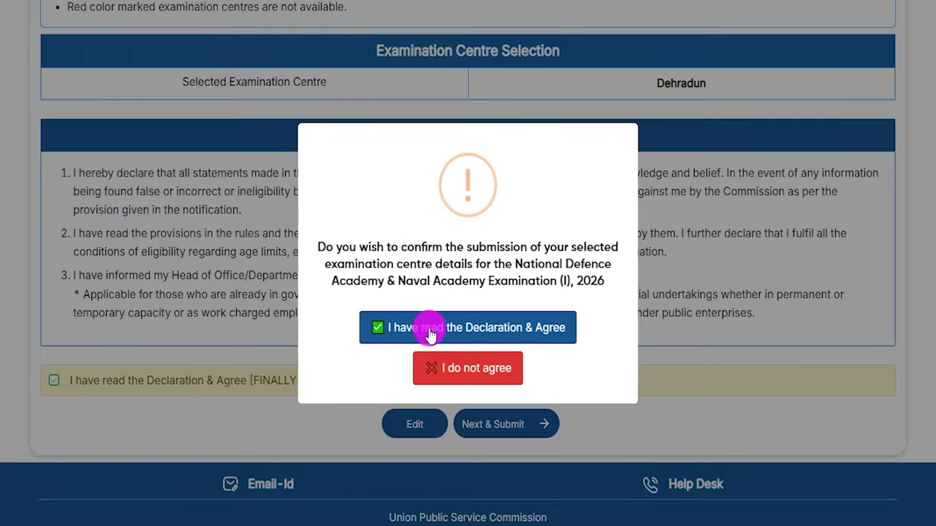
click(571, 326)
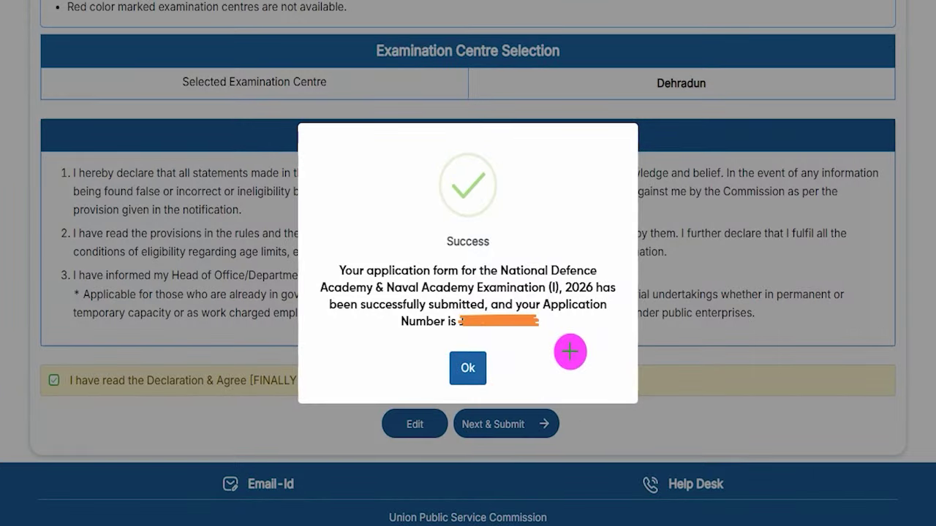
click(482, 367)
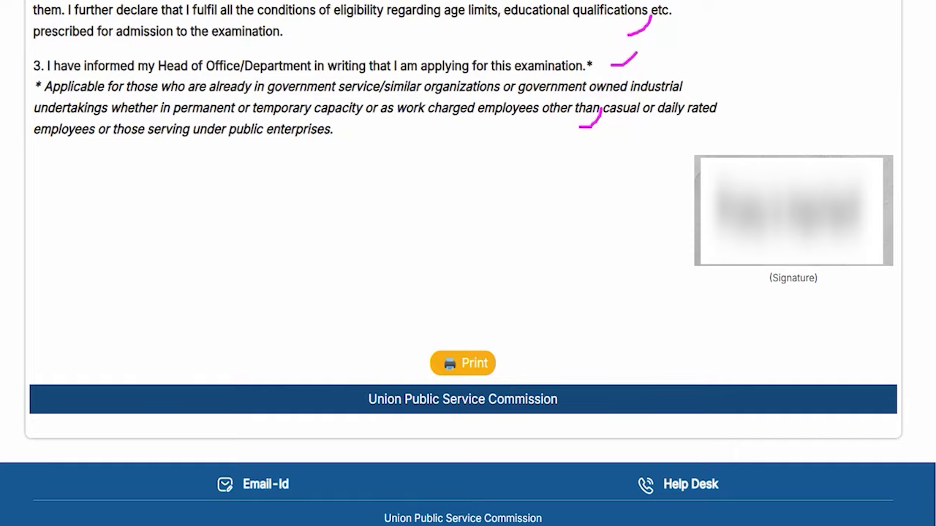
Note the print option on the submitted form before returning to the home page
mouse_move(620, 250)
mouse_down()
mouse_move(504, 340)
mouse_move(497, 358)
mouse_up()
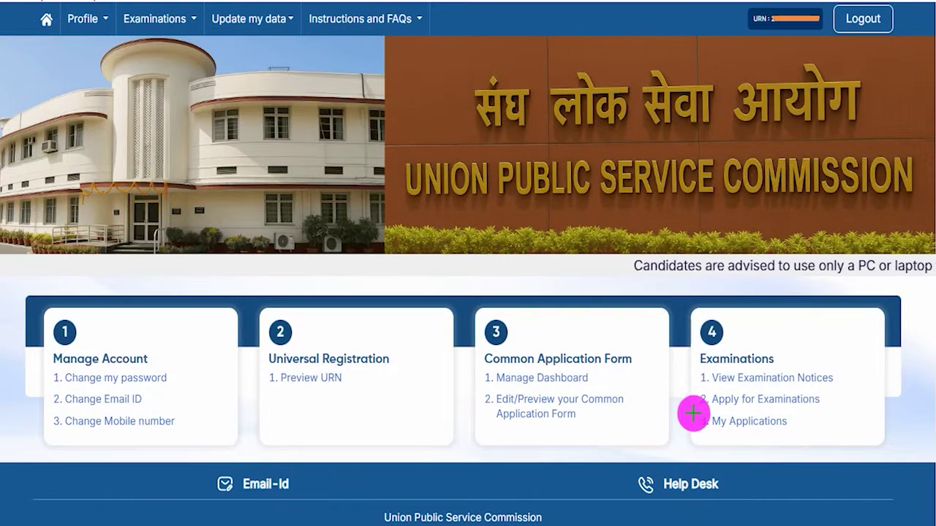
In My Applications, locate the NDA & NA (I) 2026 row and its view link
drag(693, 407, 820, 441)
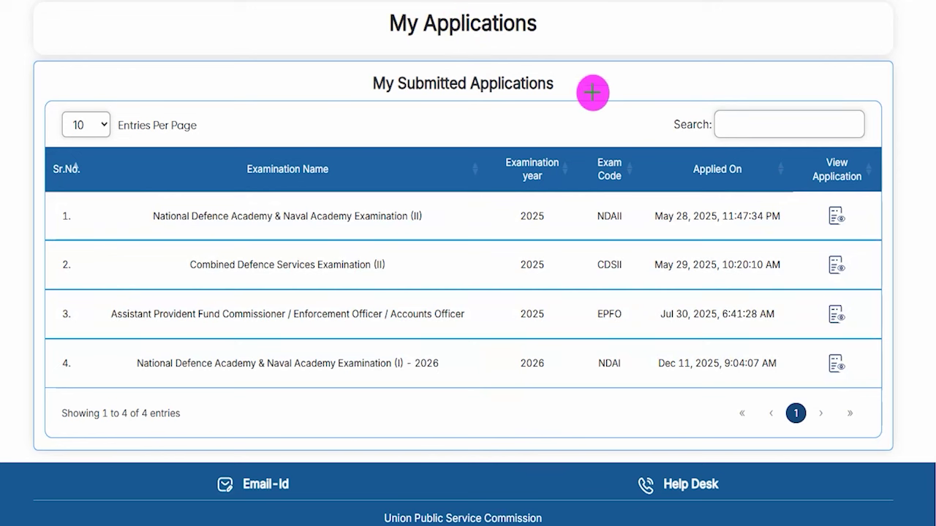
drag(602, 49, 642, 8)
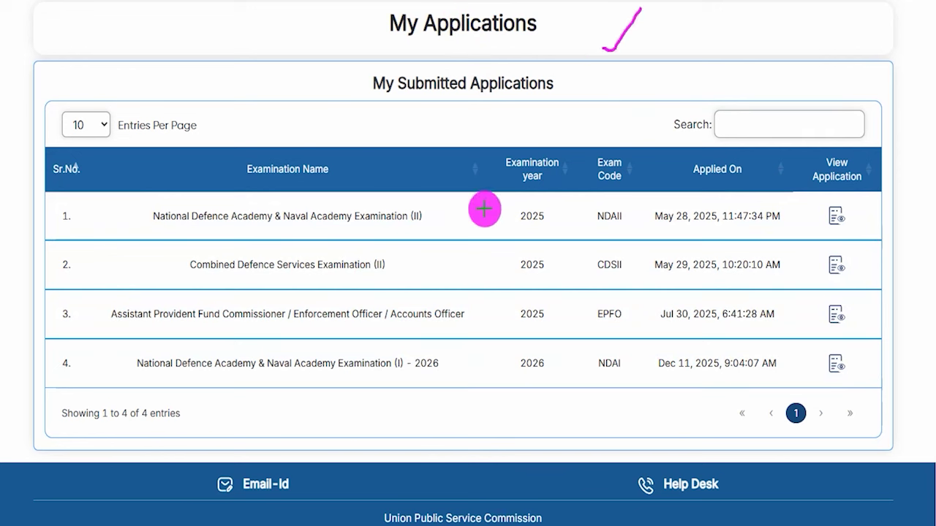
drag(267, 235, 308, 235)
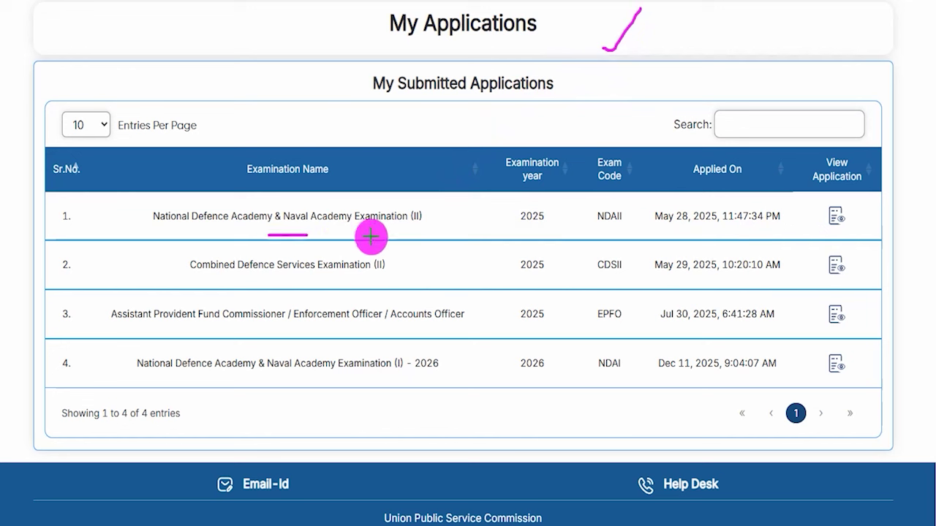
drag(280, 273, 375, 273)
drag(819, 279, 832, 278)
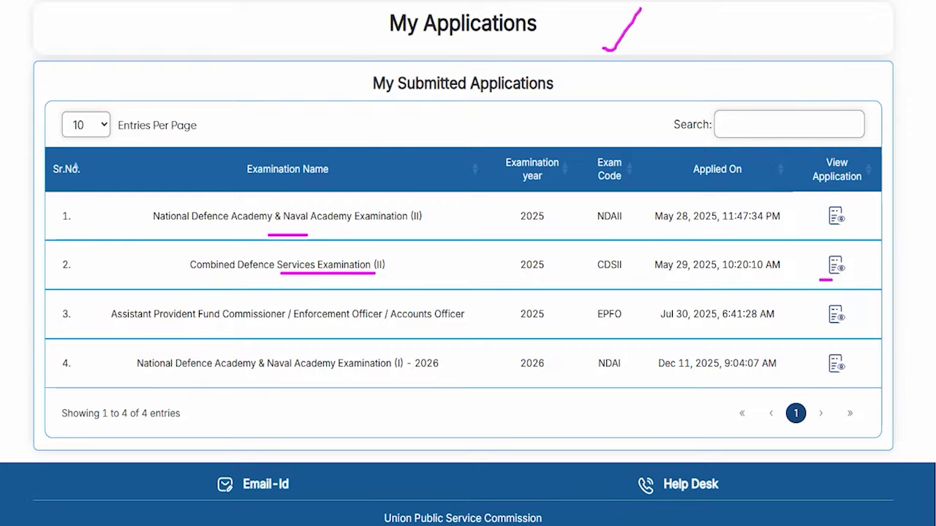
mouse_move(49, 337)
mouse_down()
mouse_move(825, 380)
mouse_move(890, 399)
mouse_up()
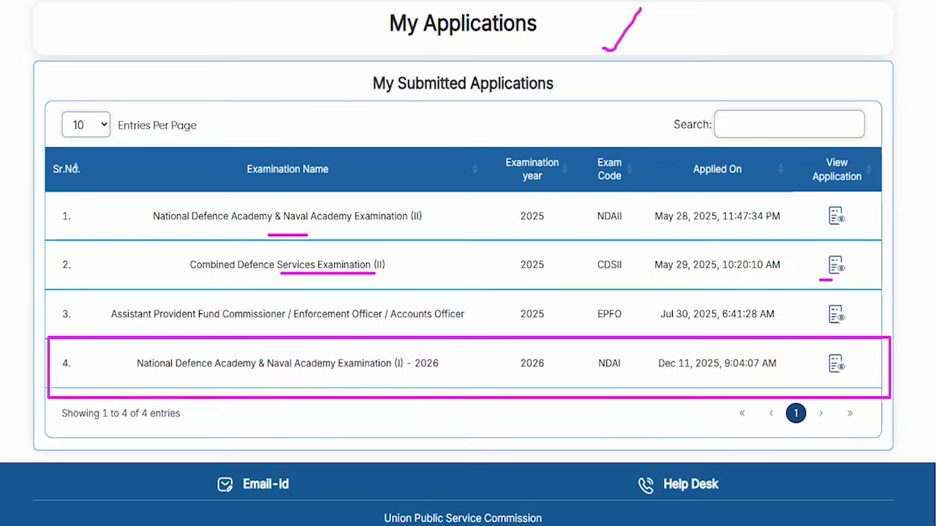
drag(851, 361, 876, 337)
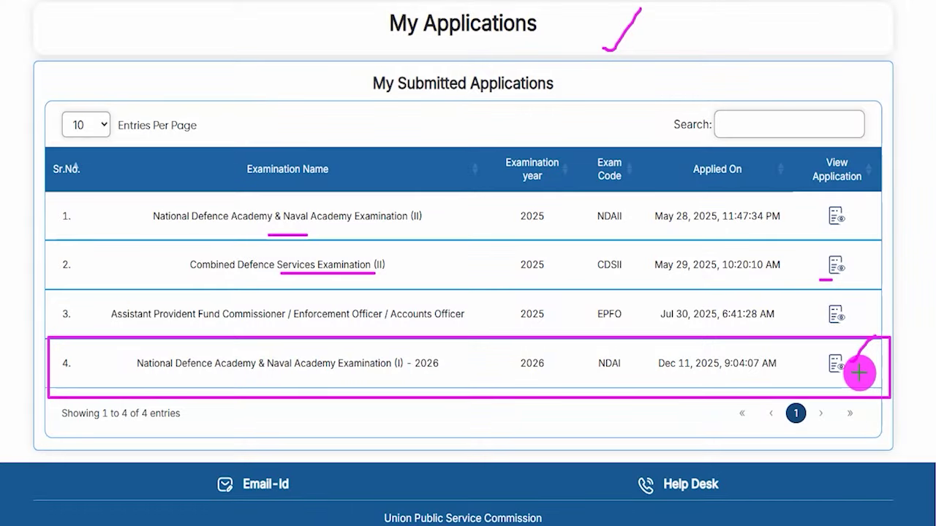
drag(854, 372, 881, 346)
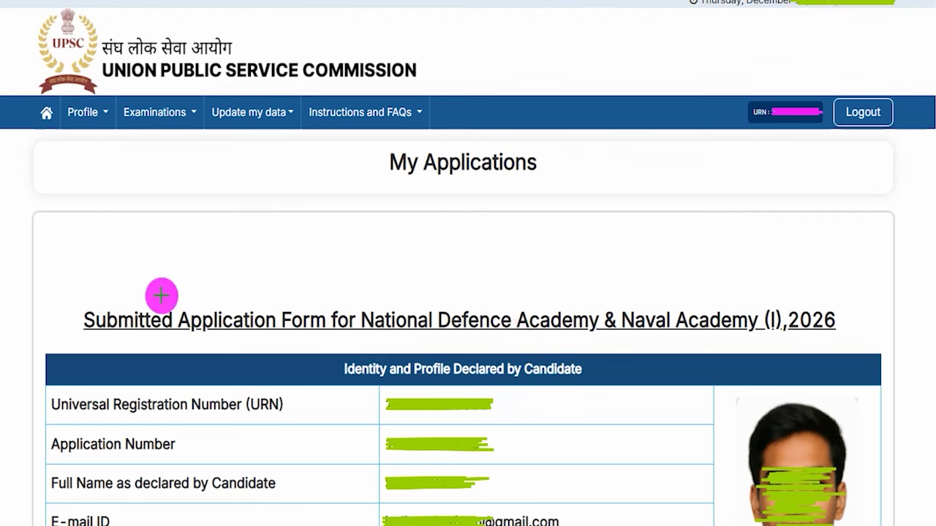
drag(149, 301, 213, 236)
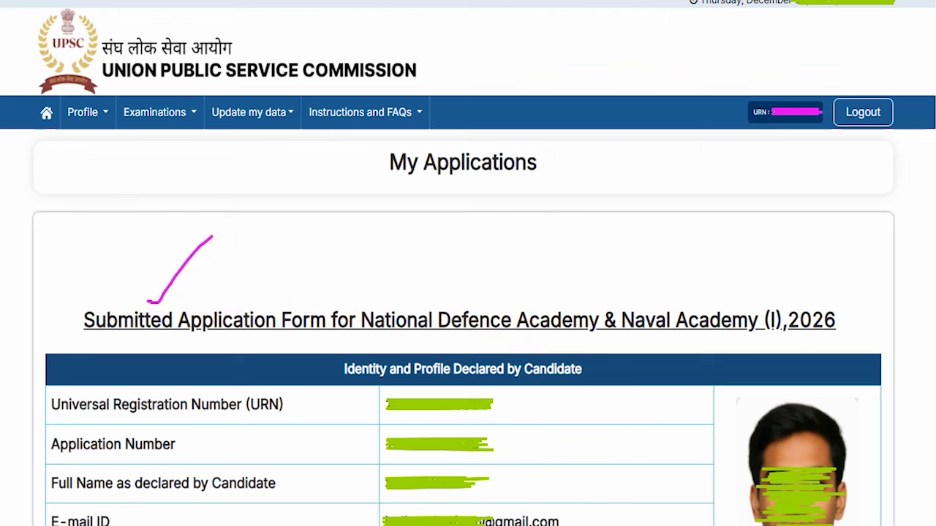
drag(79, 336, 158, 337)
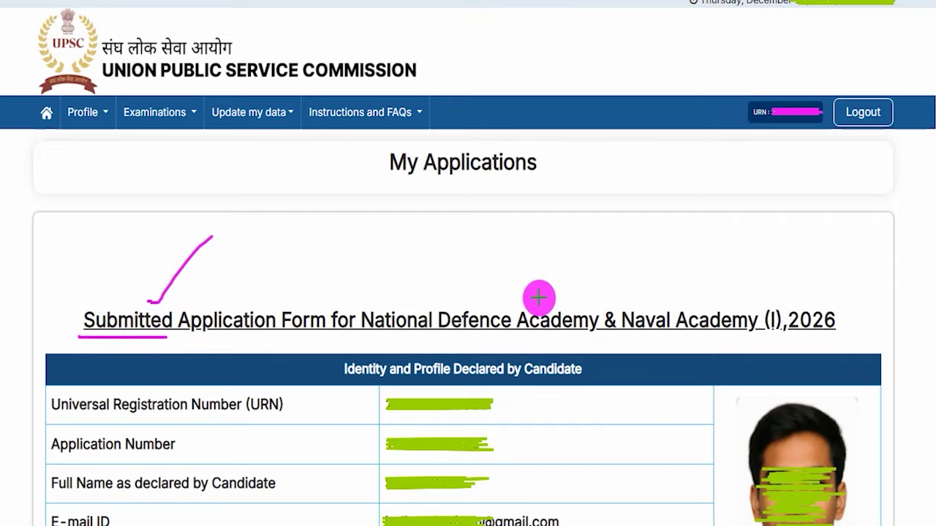
drag(538, 298, 606, 218)
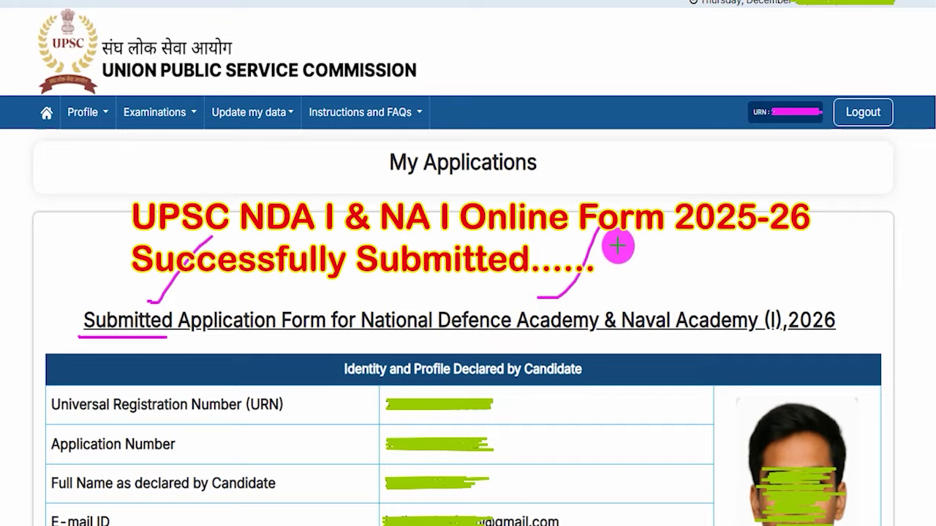
drag(748, 298, 794, 245)
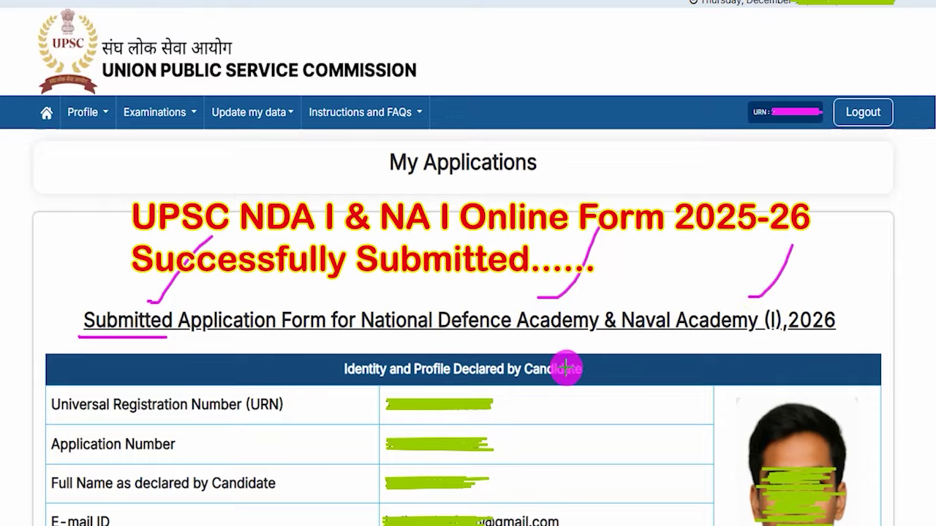
drag(376, 259, 412, 217)
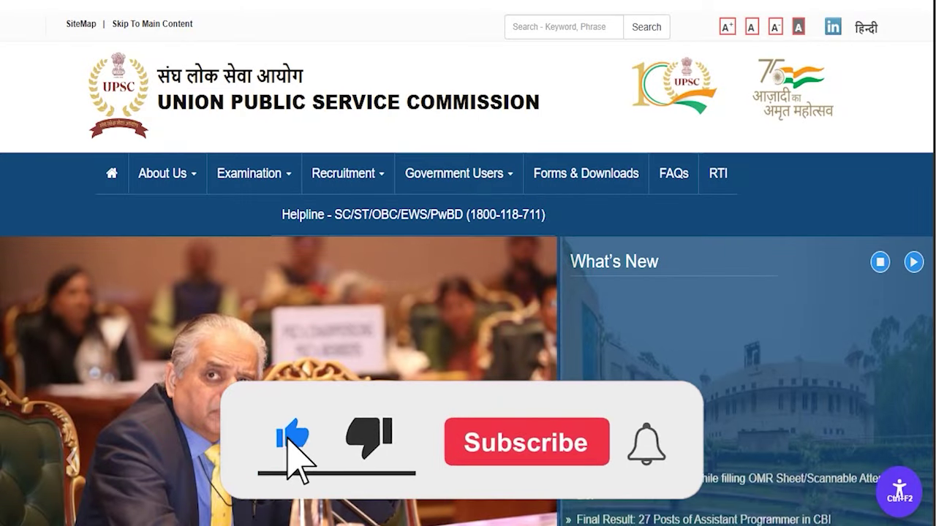
scroll(468, 264, down, 5)
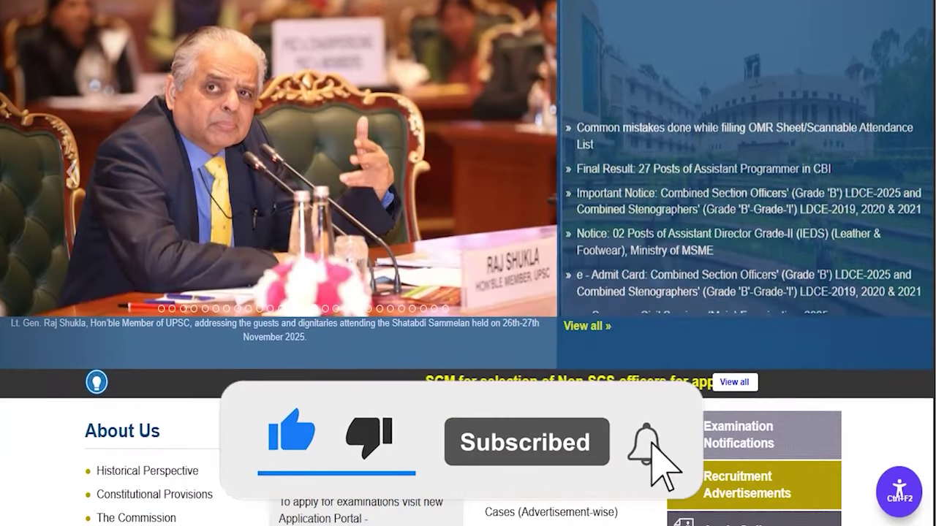
scroll(468, 263, up, 5)
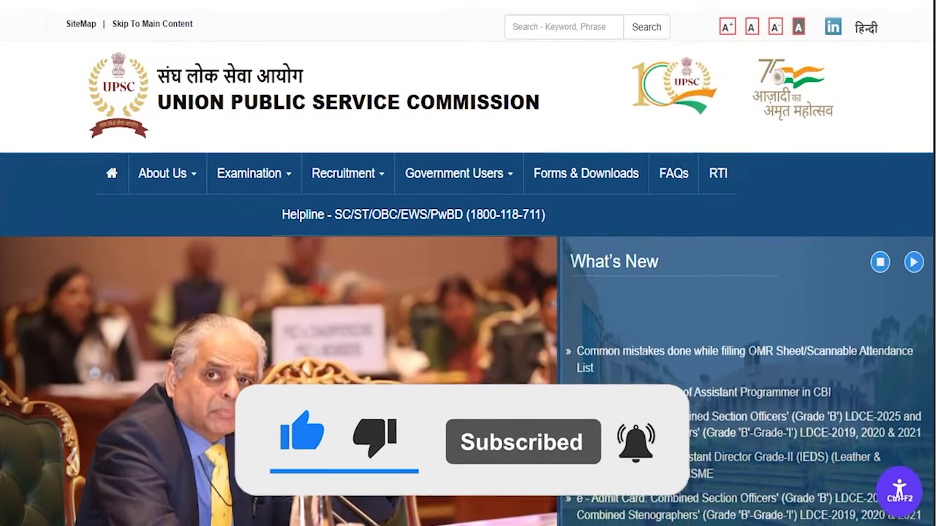